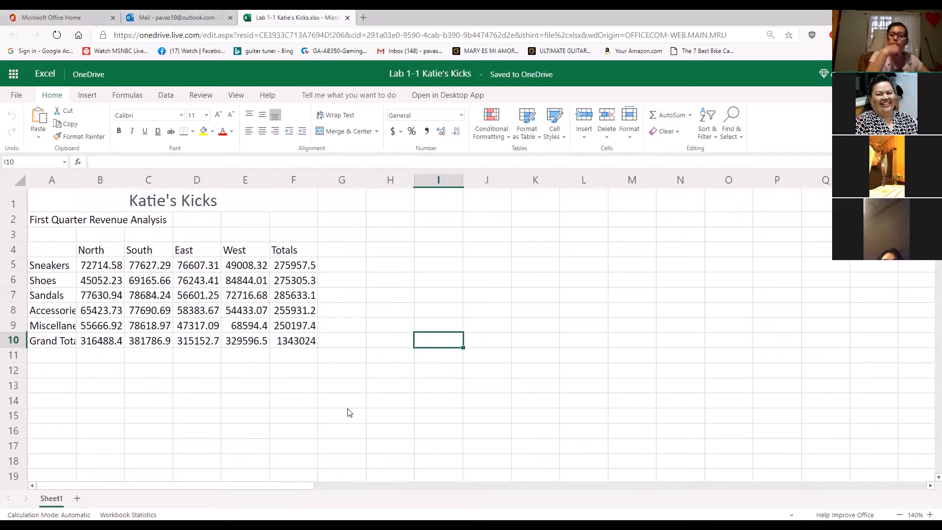
Apply the Title cell style to the merged worksheet title "Katie's Kicks" in cell A1
click(175, 201)
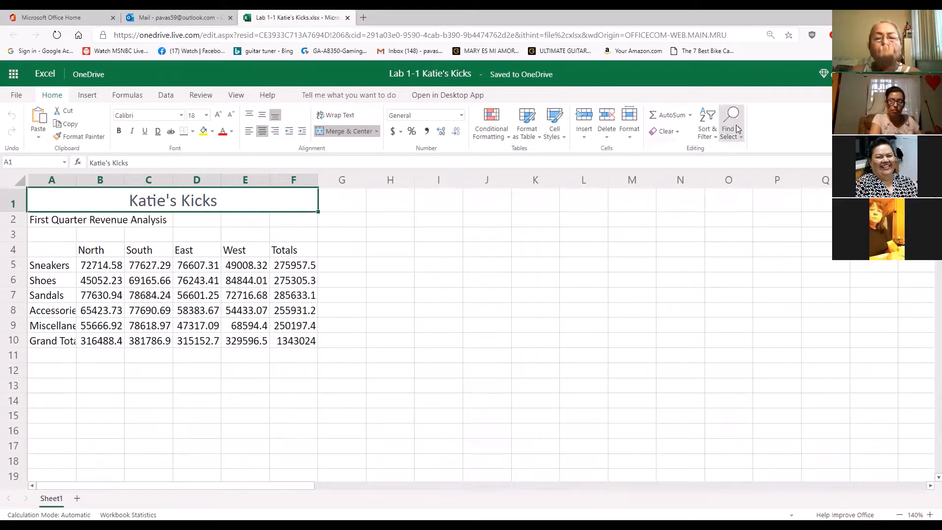
click(560, 137)
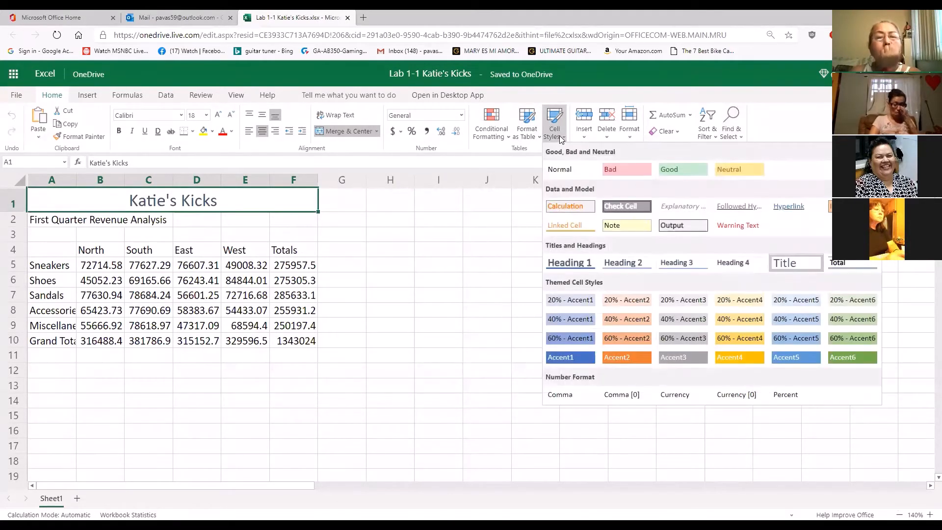
click(794, 265)
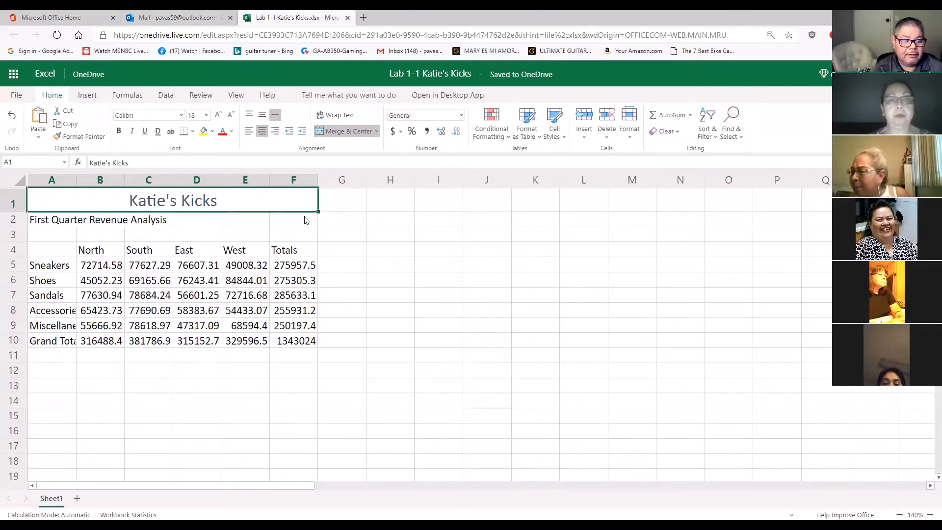
Set the font size of the subtitle "First Quarter Revenue Analysis" in cell A2 to 16
click(38, 222)
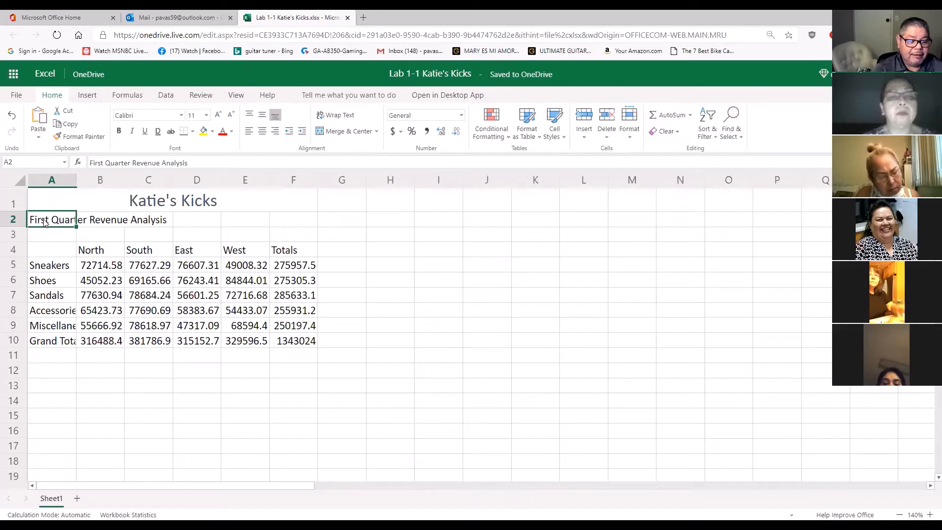
mouse_move(57, 219)
mouse_down()
mouse_move(87, 227)
mouse_move(55, 219)
mouse_up()
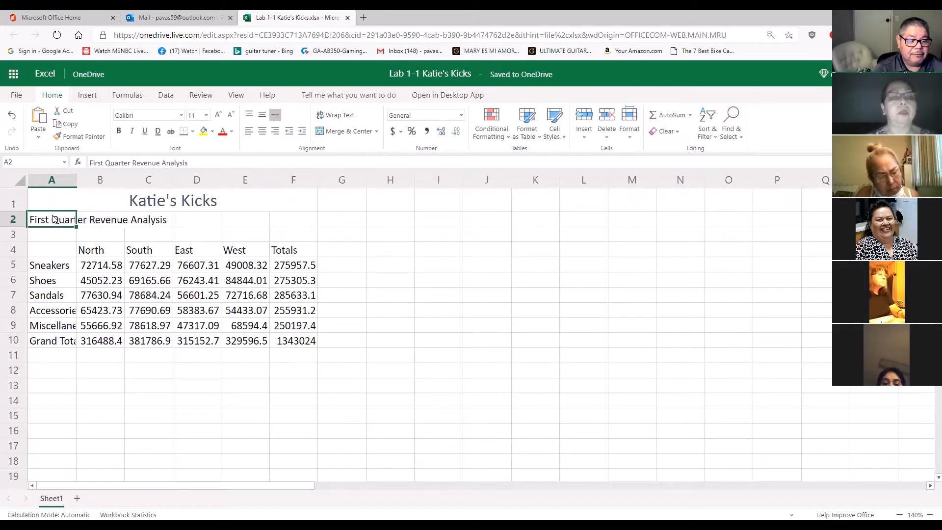
click(181, 115)
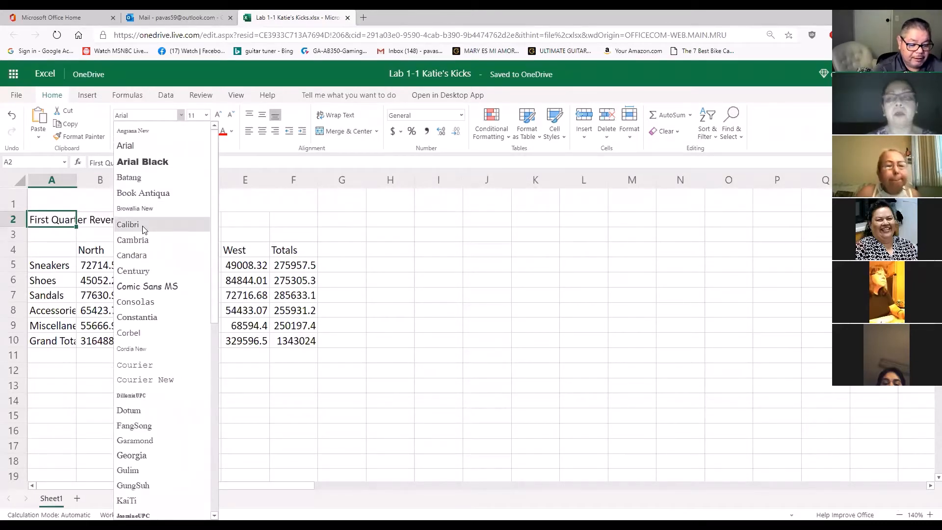
click(196, 81)
click(206, 116)
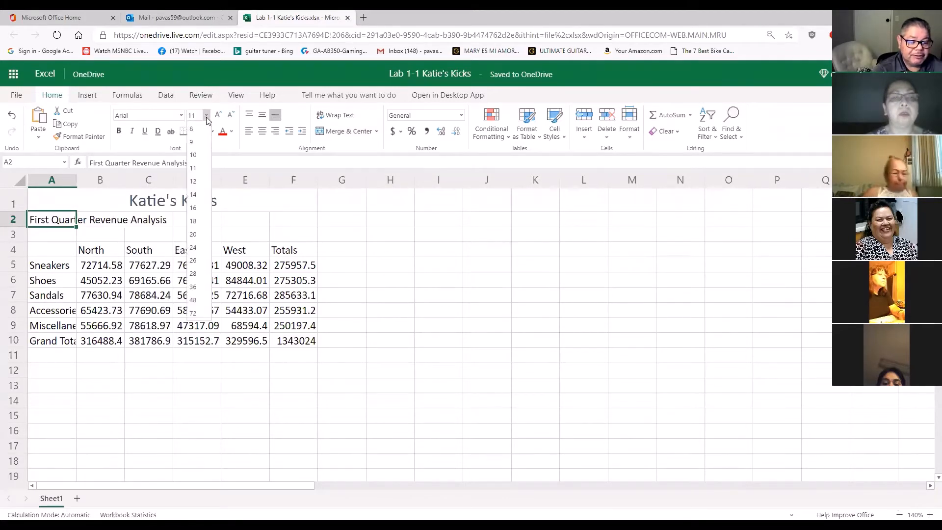
click(196, 208)
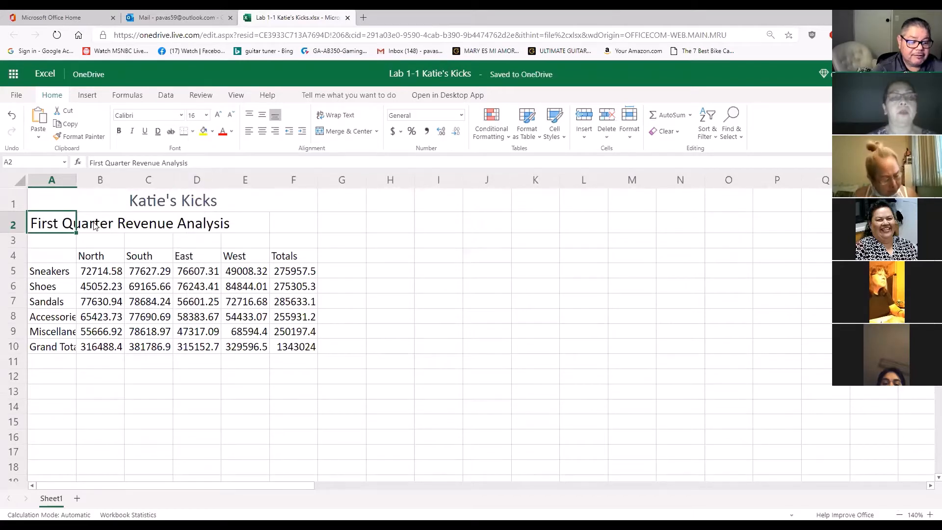
click(245, 231)
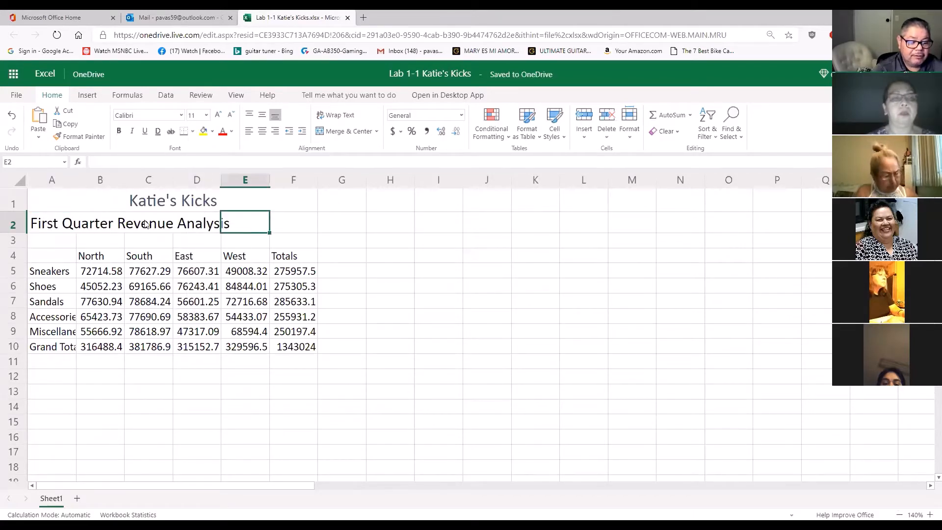
Change the font color of the subtitle in cell A2 to the blue theme color
click(45, 225)
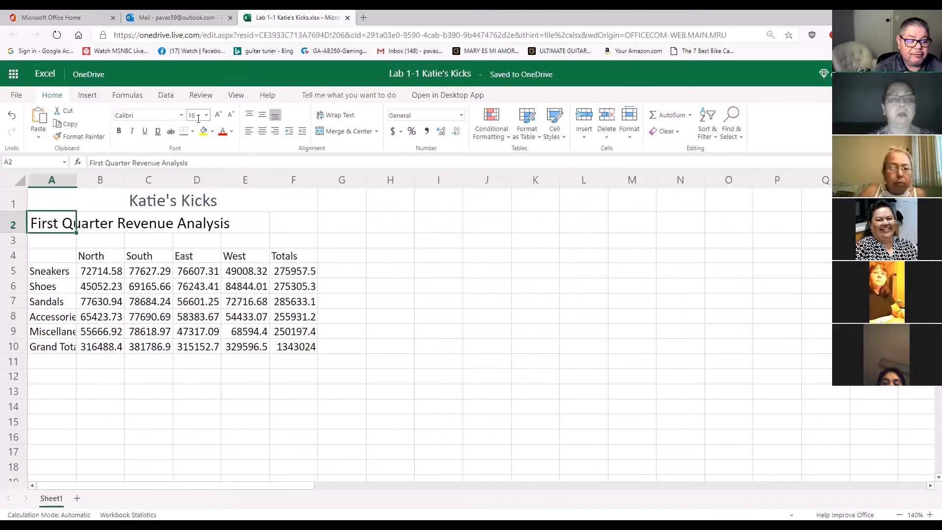
click(233, 131)
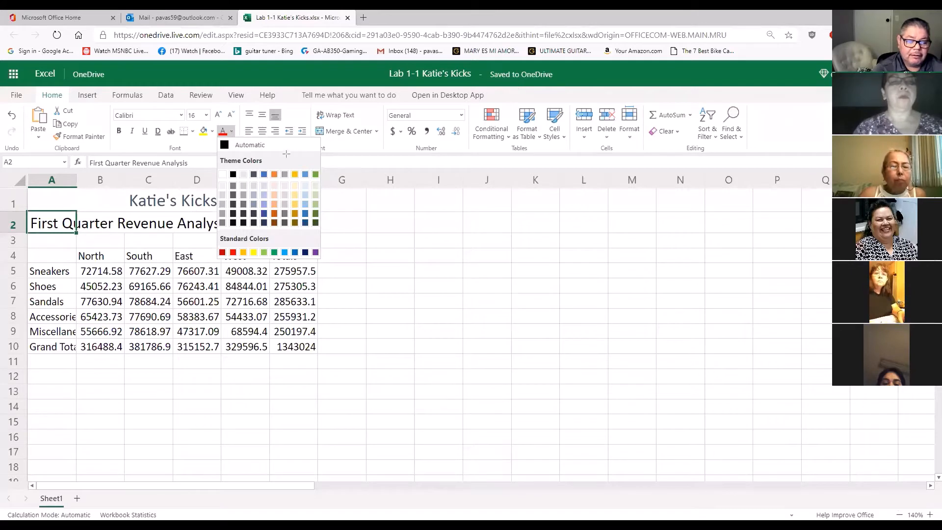
drag(307, 146, 270, 166)
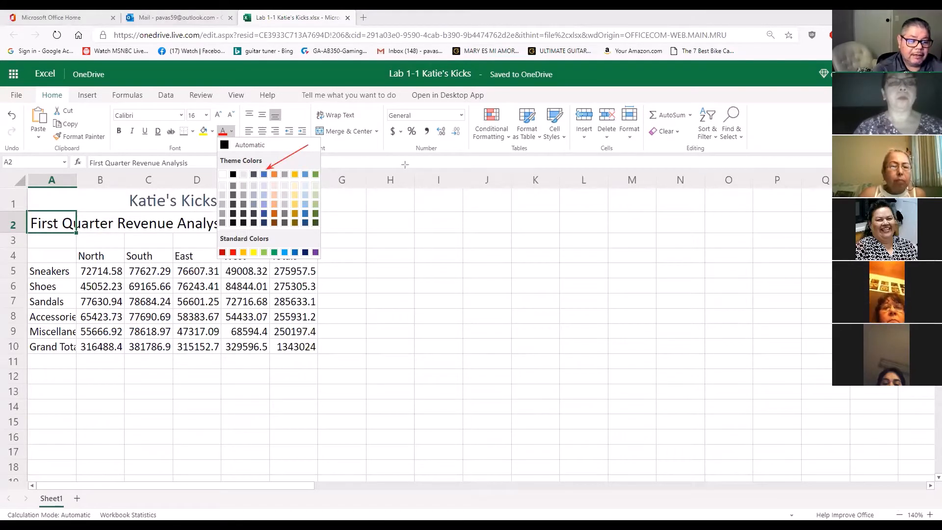
drag(198, 140, 193, 114)
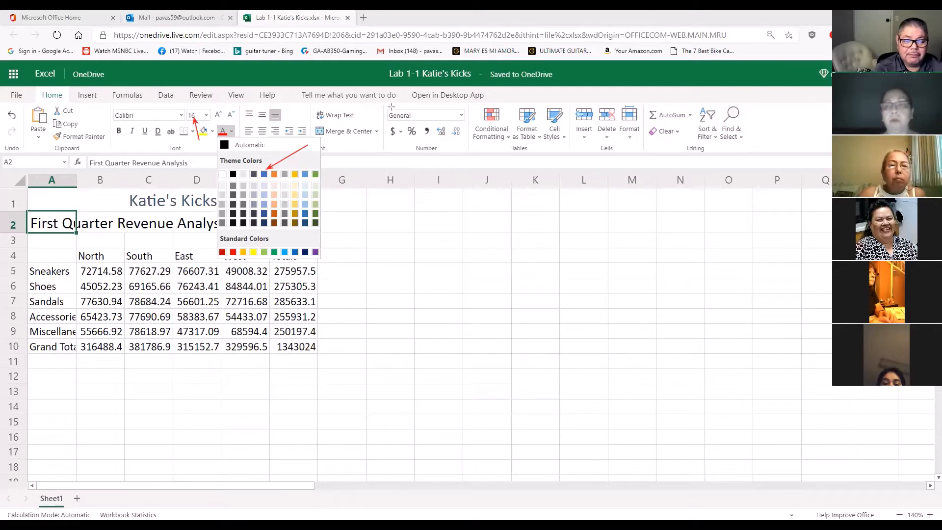
click(264, 175)
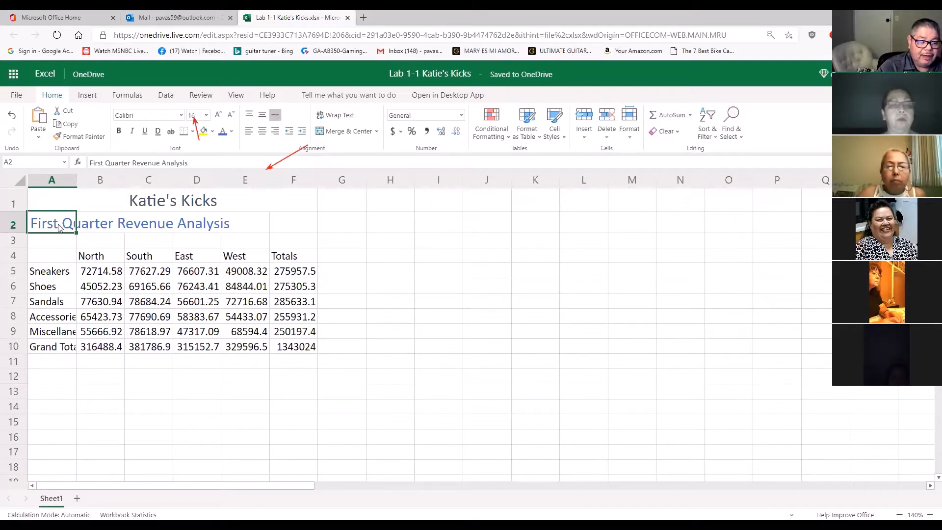
Merge and center the subtitle across cells A2:F2
drag(58, 226, 292, 226)
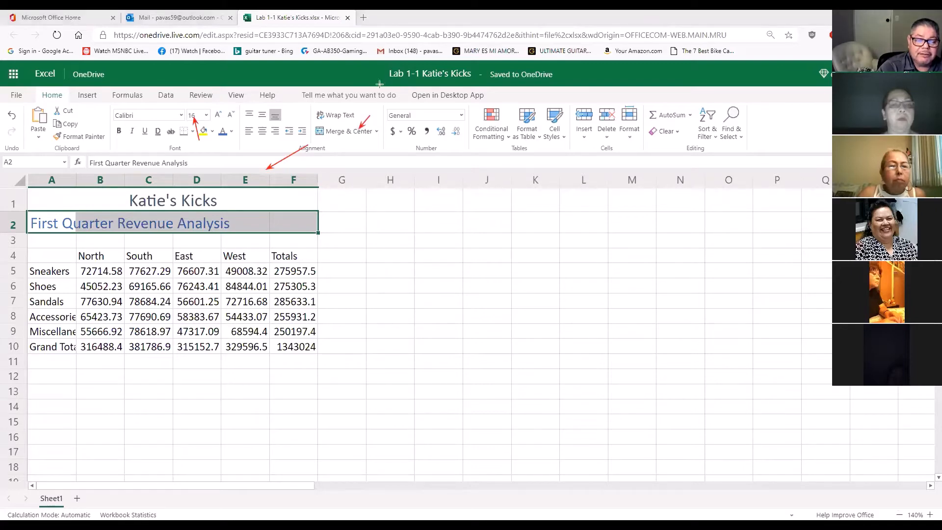
click(346, 131)
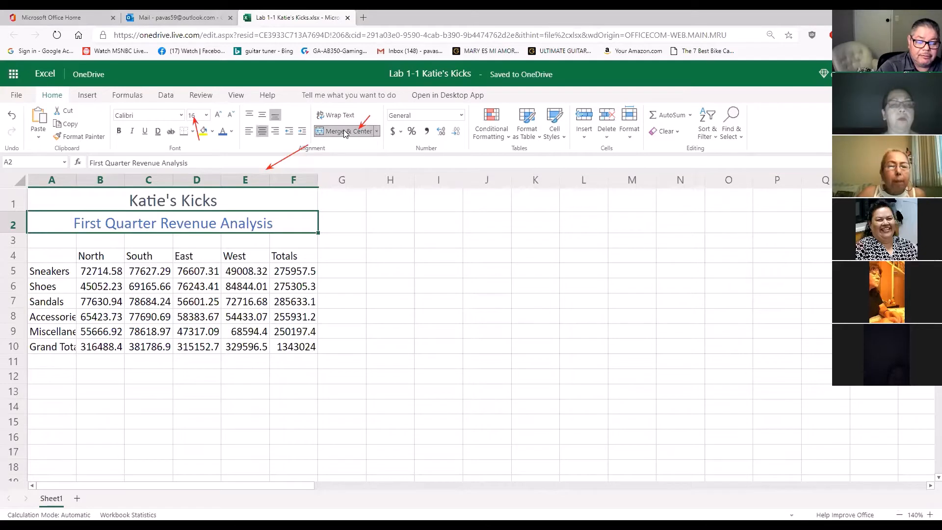
click(358, 249)
click(253, 205)
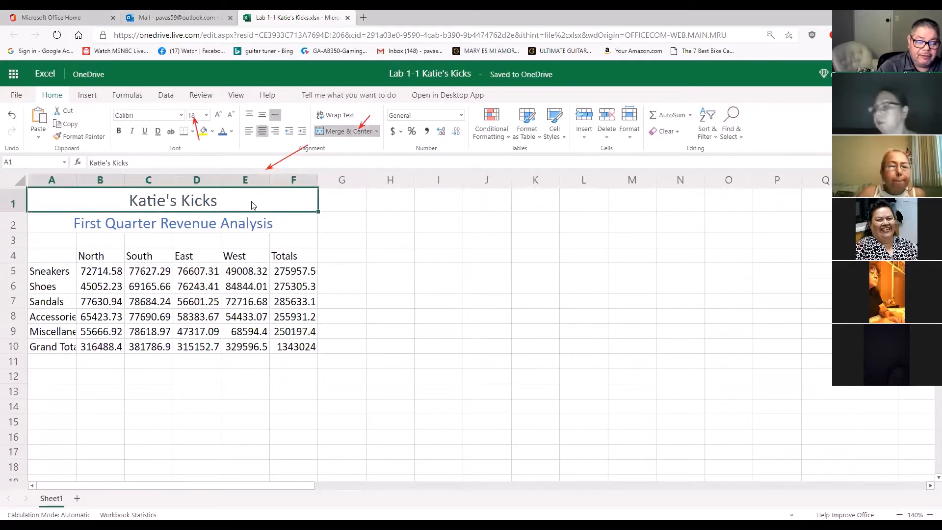
click(251, 223)
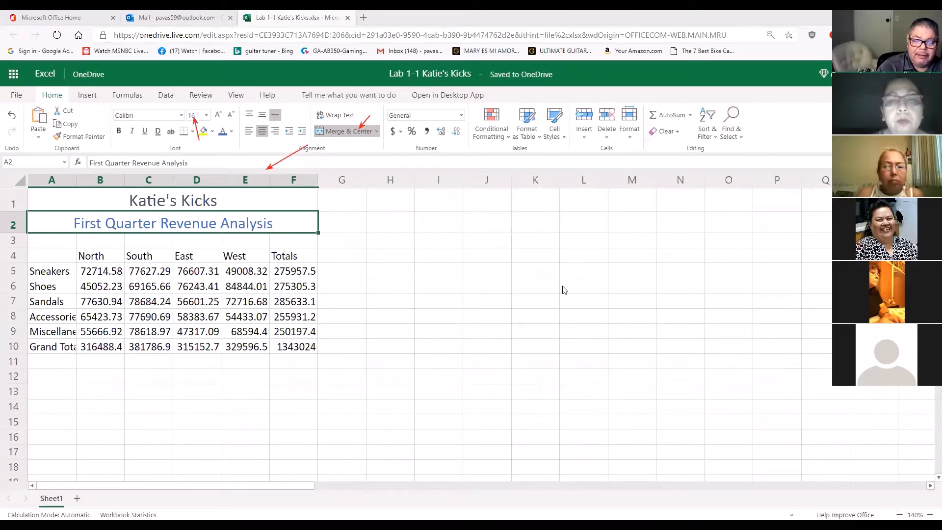
Switch to the Outlook inbox and examine the message sharing the Lima Wholesale workbook
click(166, 19)
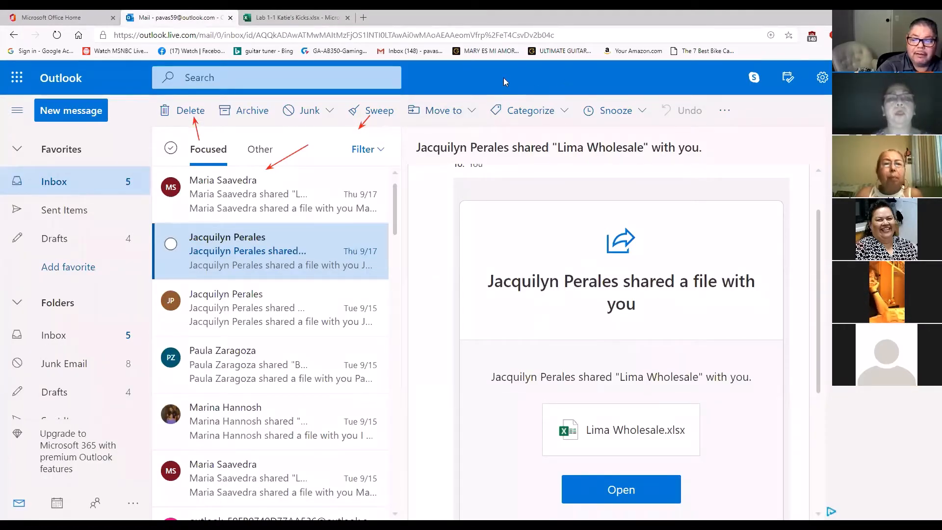
mouse_move(589, 207)
mouse_down()
mouse_move(595, 510)
mouse_move(692, 287)
mouse_up()
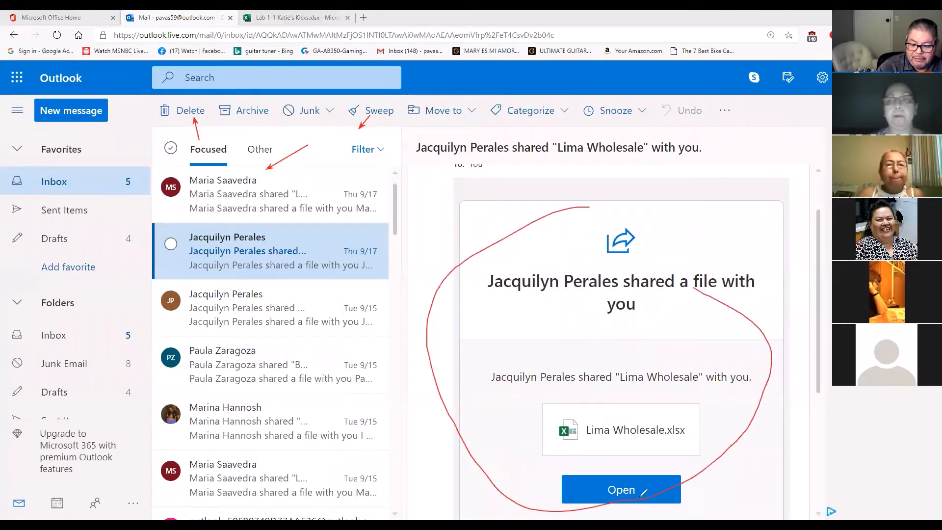
mouse_move(682, 457)
mouse_down()
mouse_move(660, 476)
mouse_move(706, 483)
mouse_up()
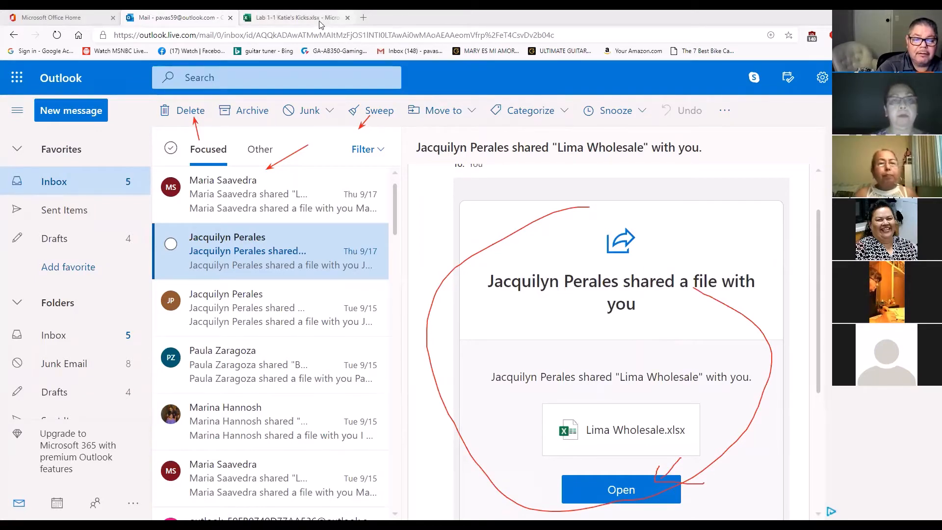
Return to the Katie's Kicks workbook in Excel, view its Save As options, and go back to the sheet
click(295, 17)
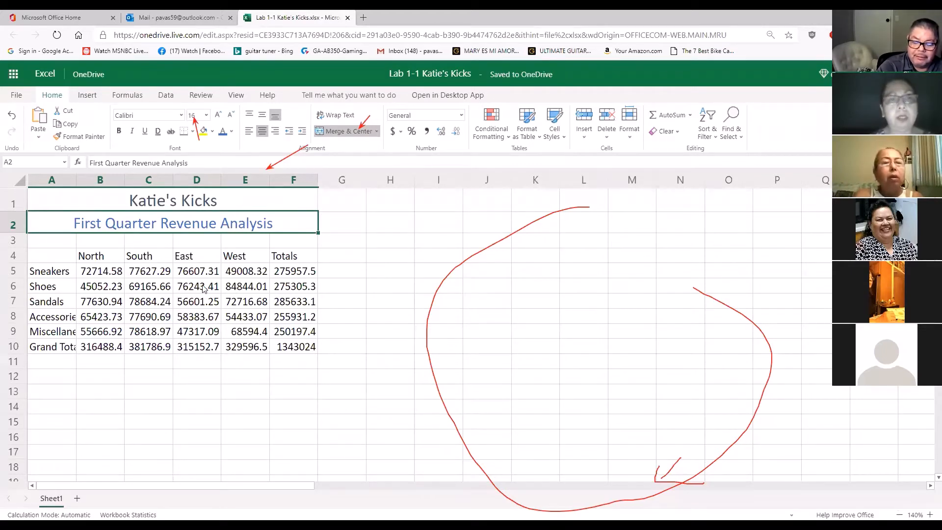
click(19, 97)
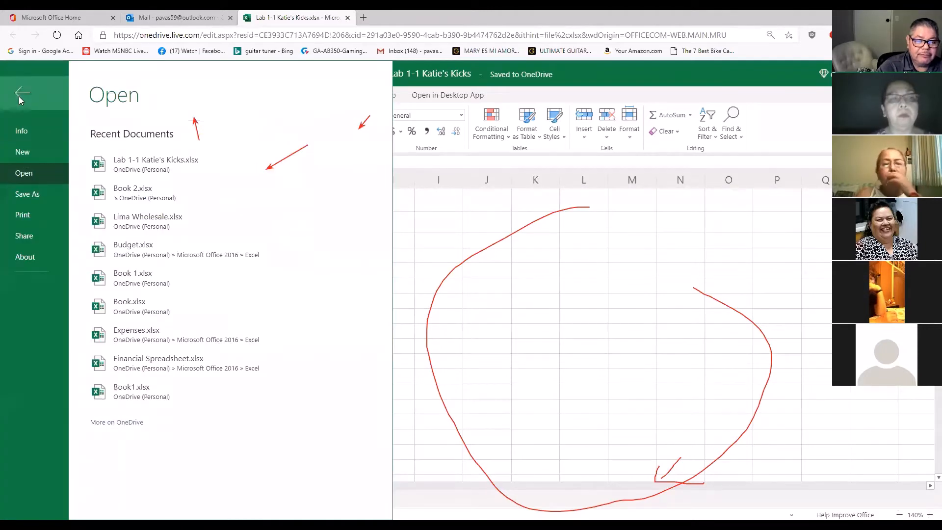
click(41, 194)
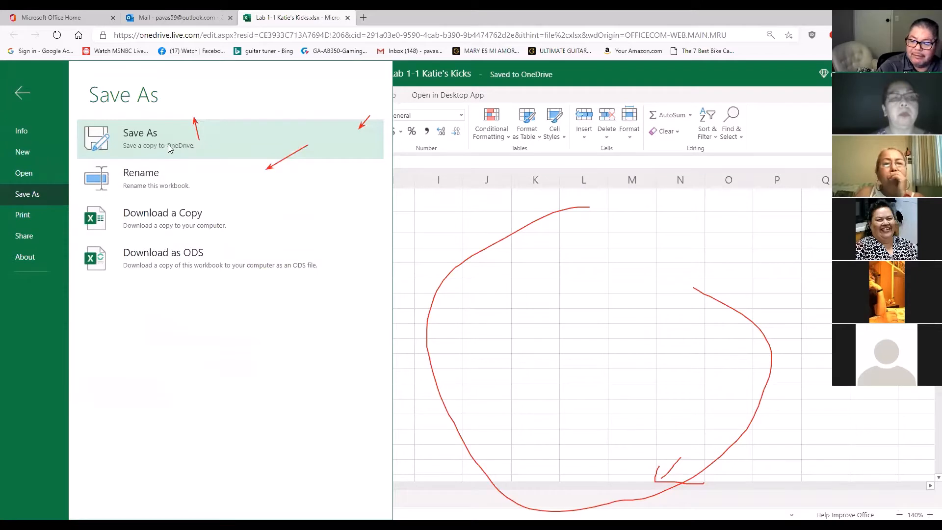
click(441, 269)
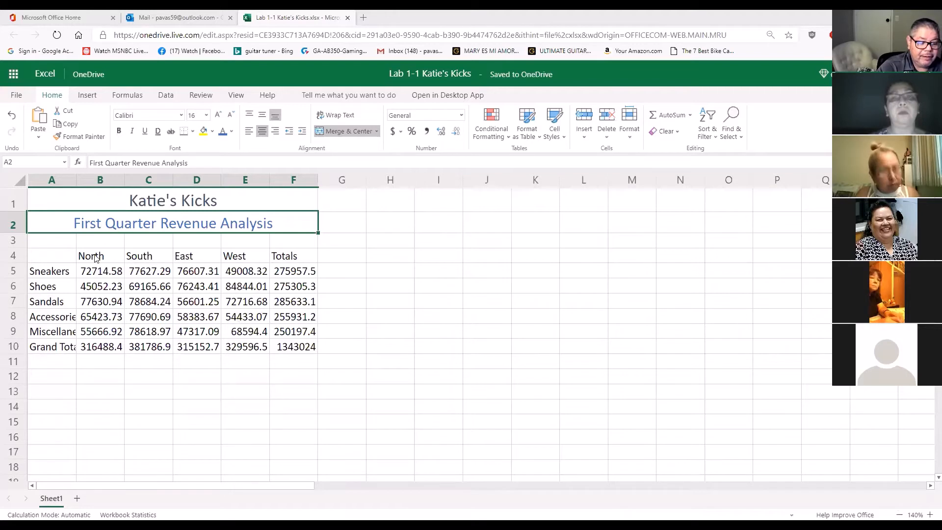
click(110, 257)
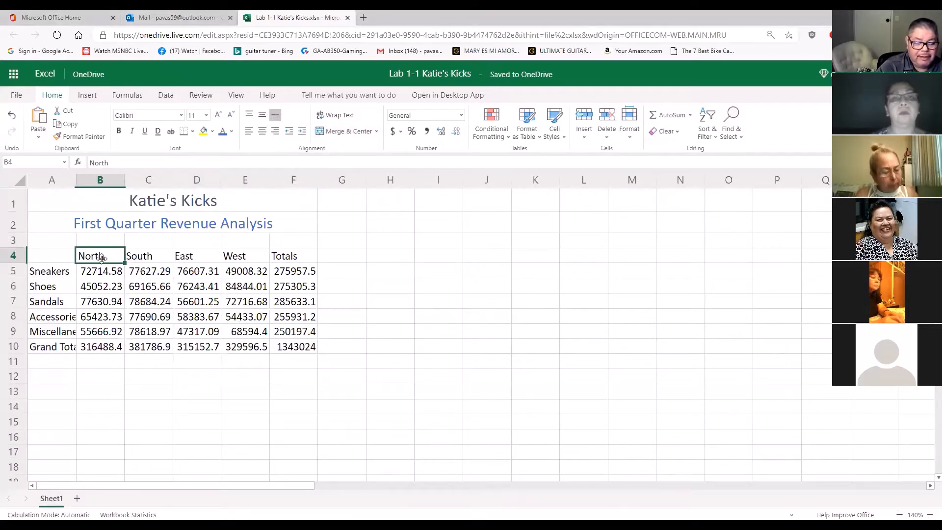
drag(97, 260, 291, 262)
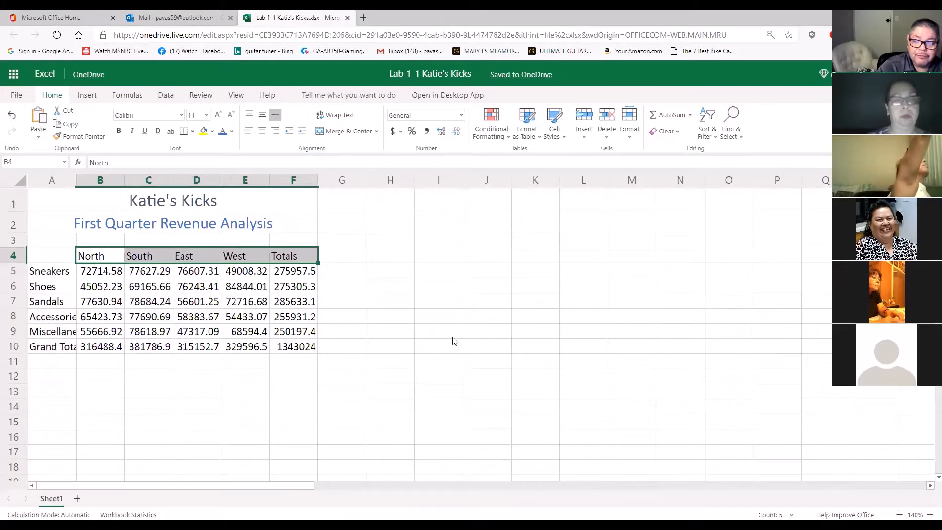
click(553, 138)
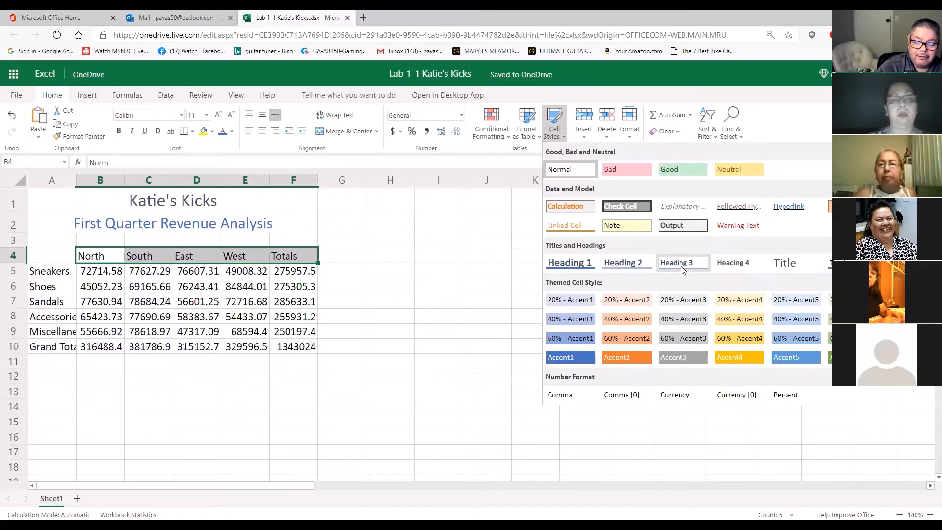
click(368, 273)
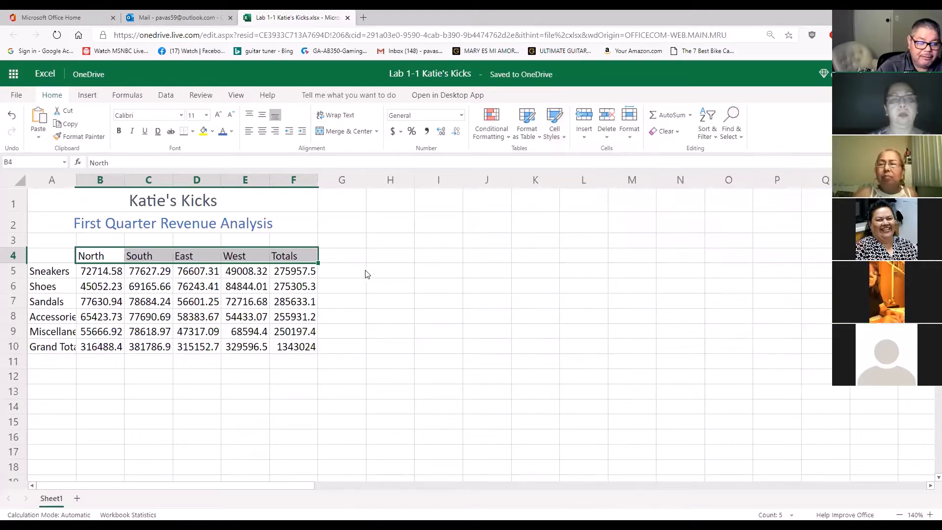
click(94, 259)
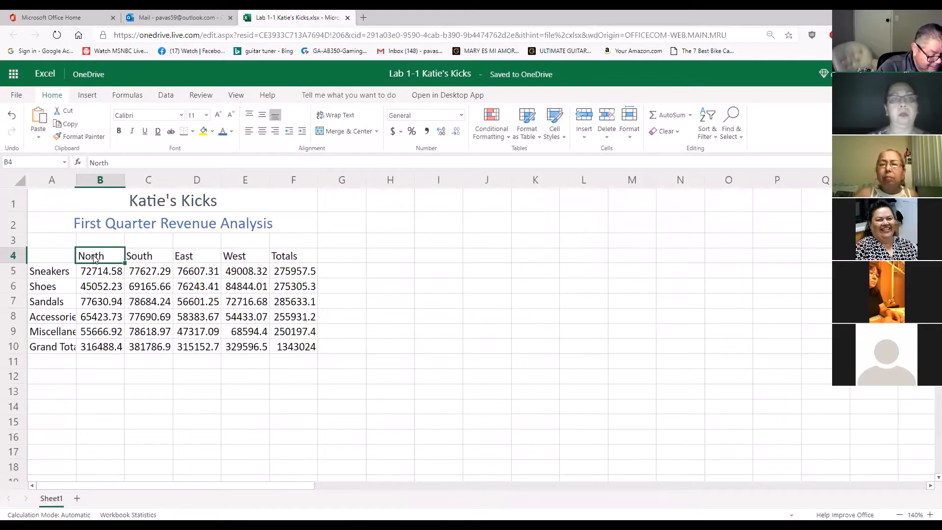
click(44, 275)
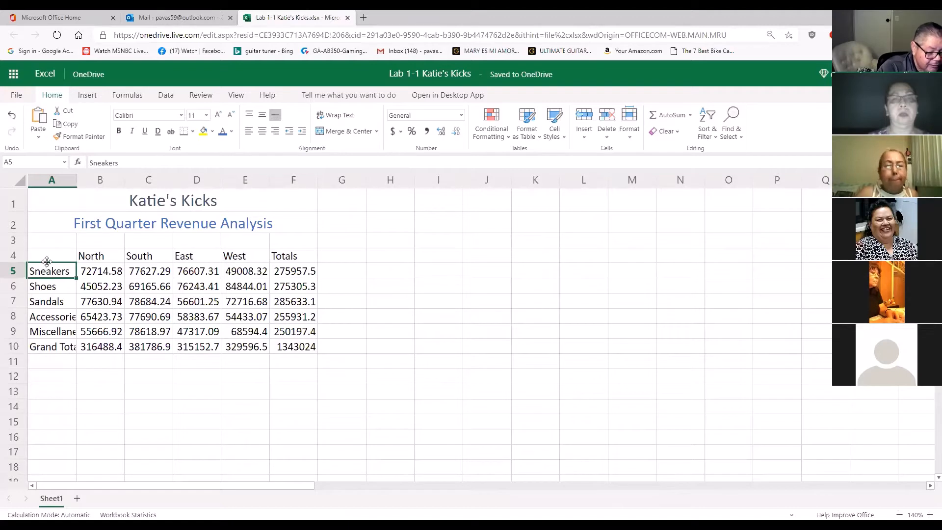
Apply the Heading 3 cell style to the column heading row, cells A4:F4
click(44, 260)
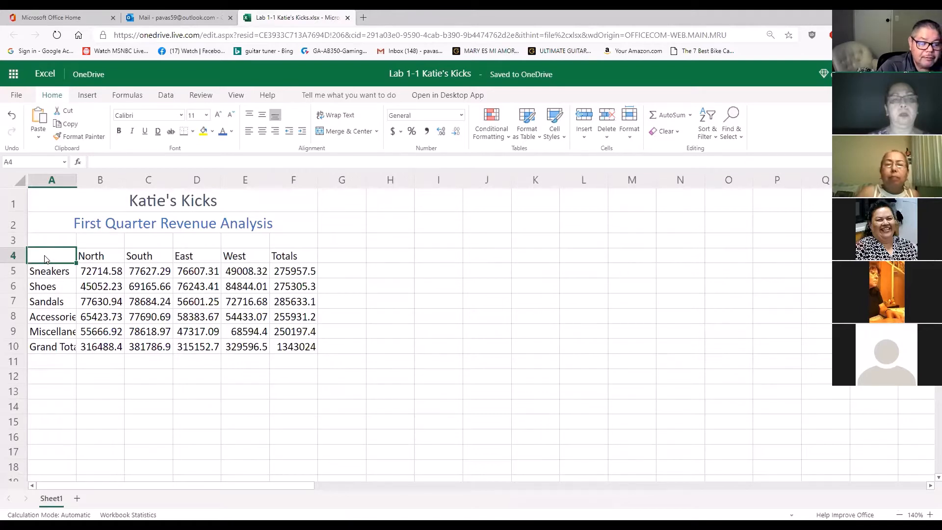
drag(44, 260, 296, 258)
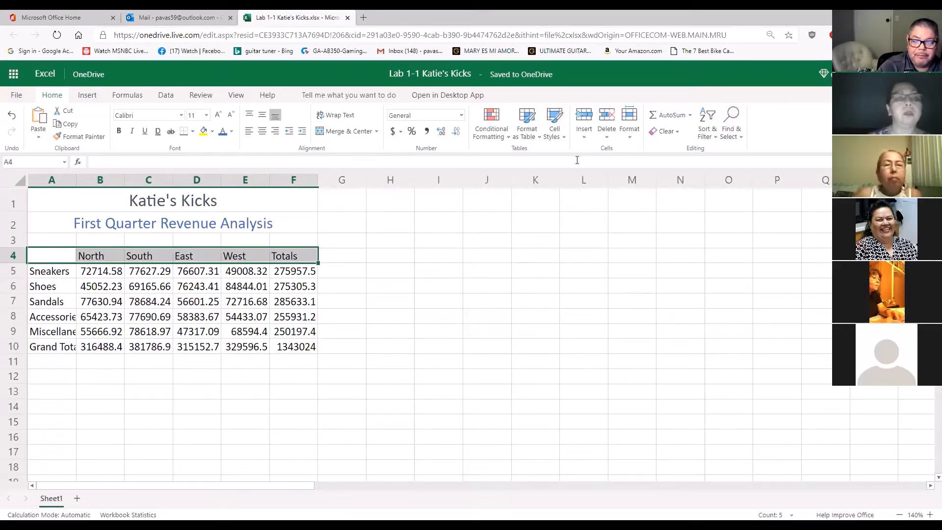
click(552, 139)
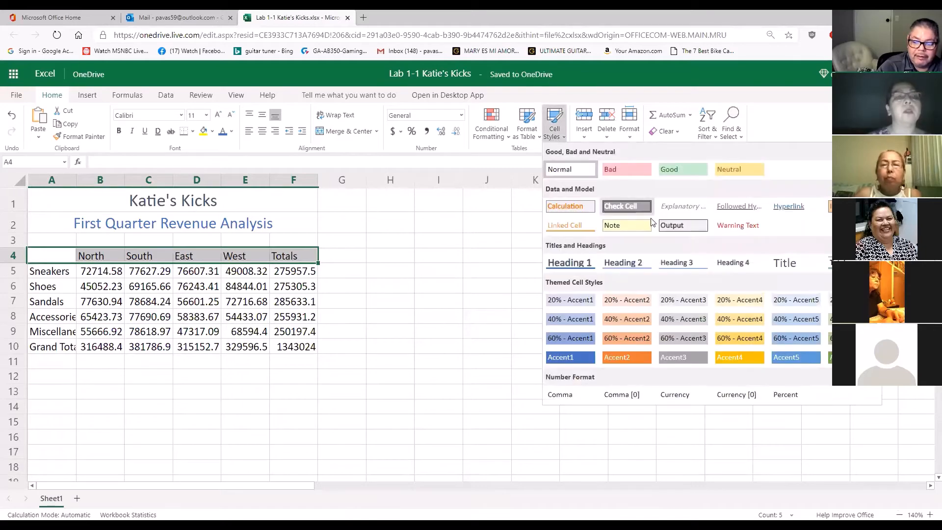
click(688, 267)
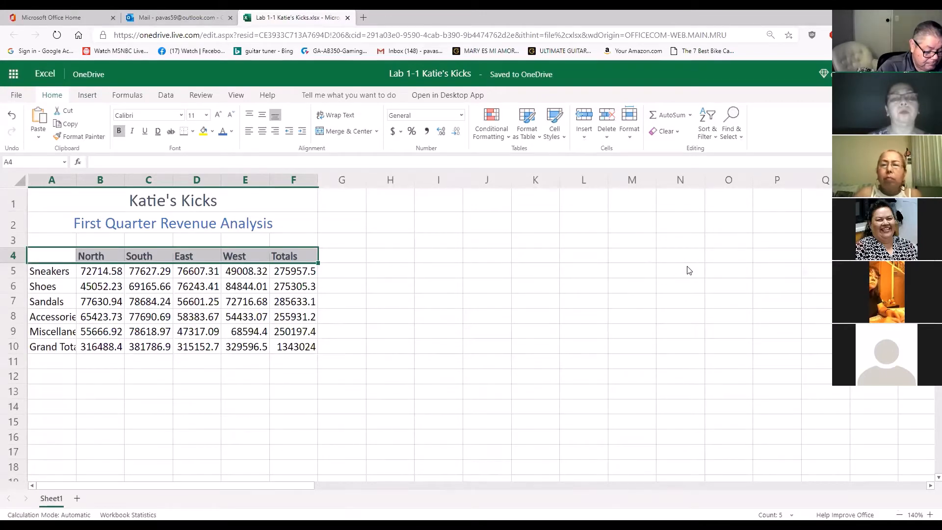
Enlarge the worksheet view to 170% with the whole revenue table from column A in sight
click(561, 277)
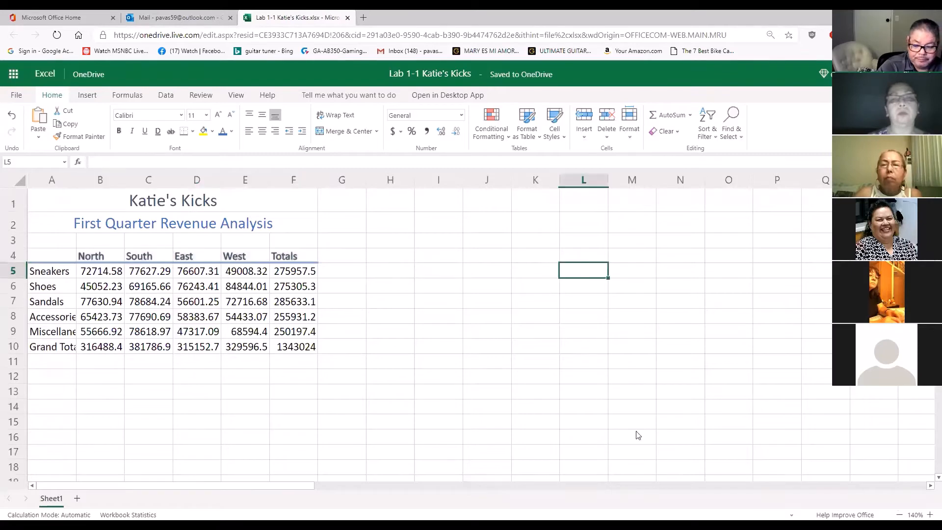
click(930, 514)
click(929, 514)
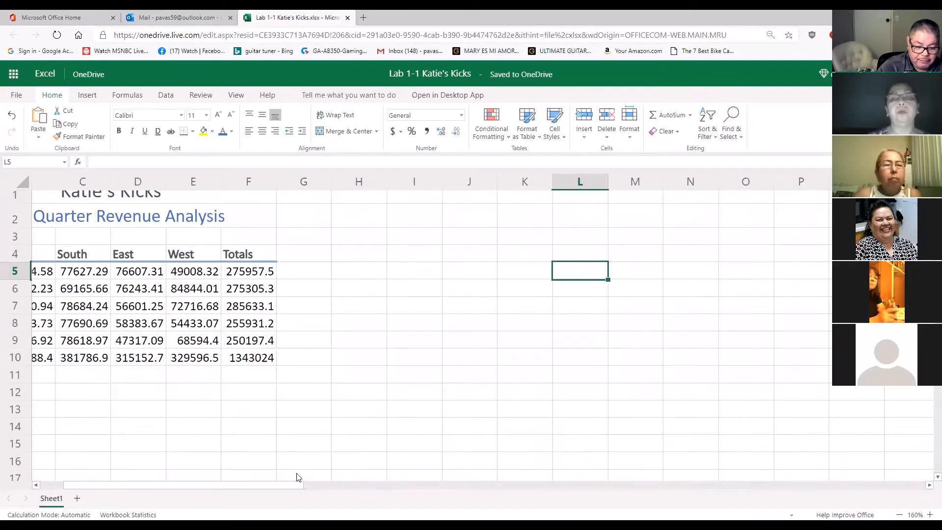
drag(297, 476, 221, 482)
click(252, 456)
scroll(273, 454, up, 3)
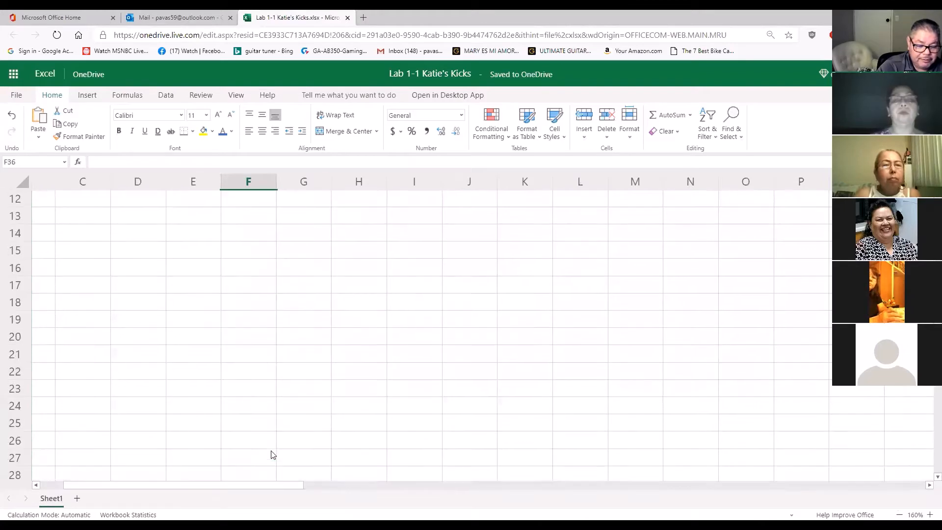
scroll(273, 455, up, 3)
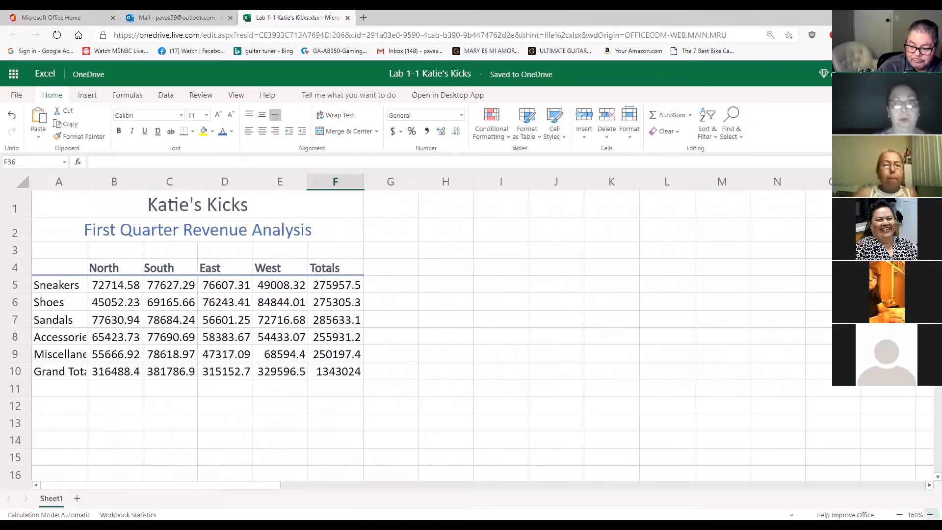
click(929, 512)
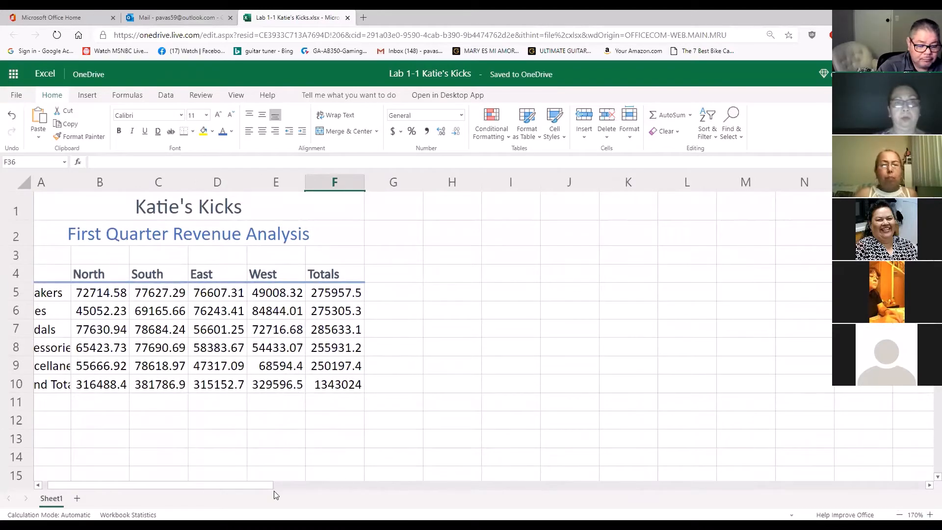
drag(267, 488, 182, 486)
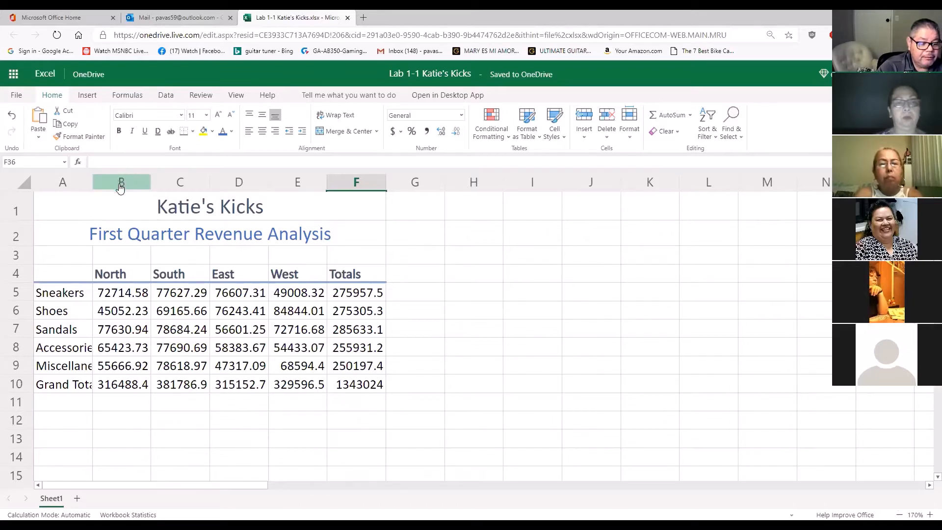
Try the Accent1 themed cell style on the column headings in B4:F4, then undo it
click(127, 296)
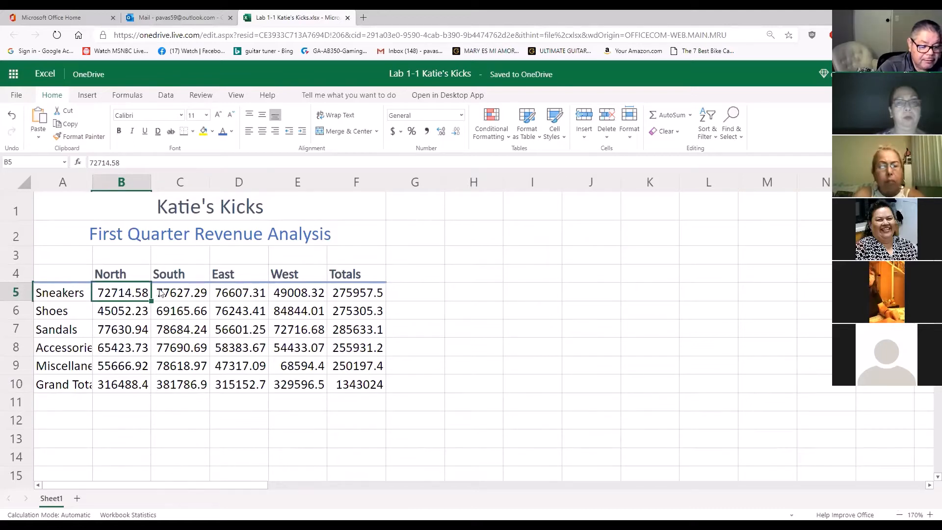
drag(161, 293, 355, 293)
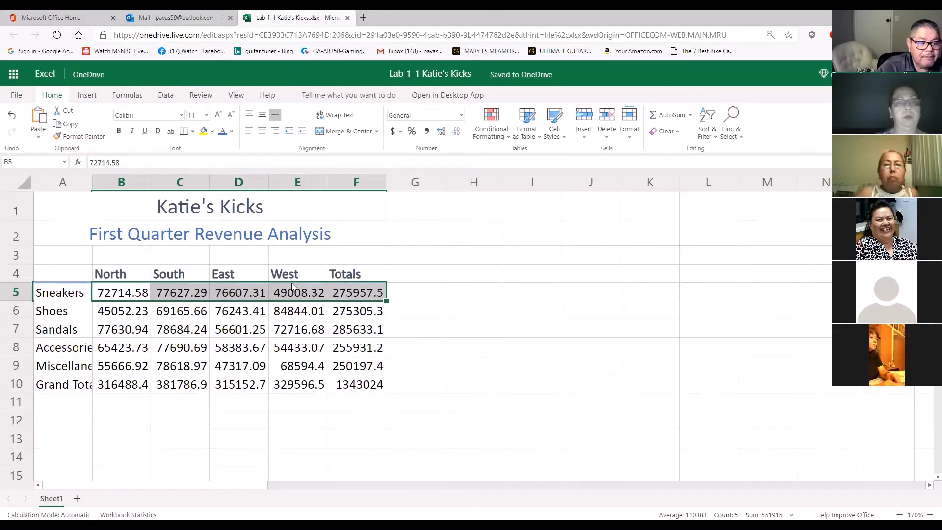
click(139, 273)
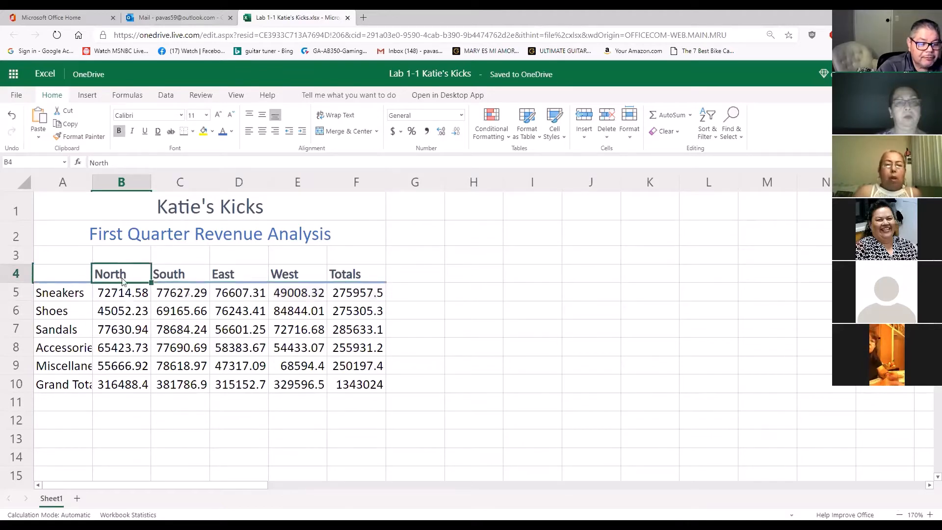
drag(125, 277, 340, 275)
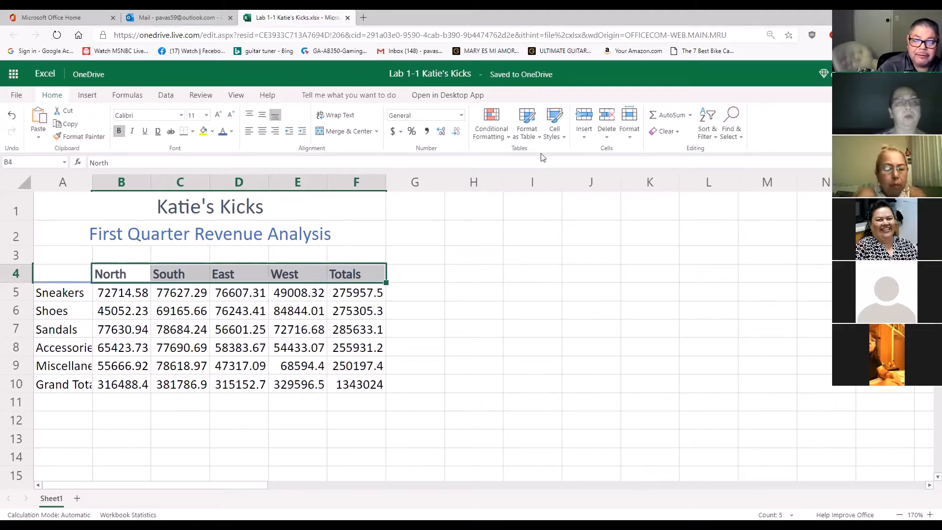
click(564, 142)
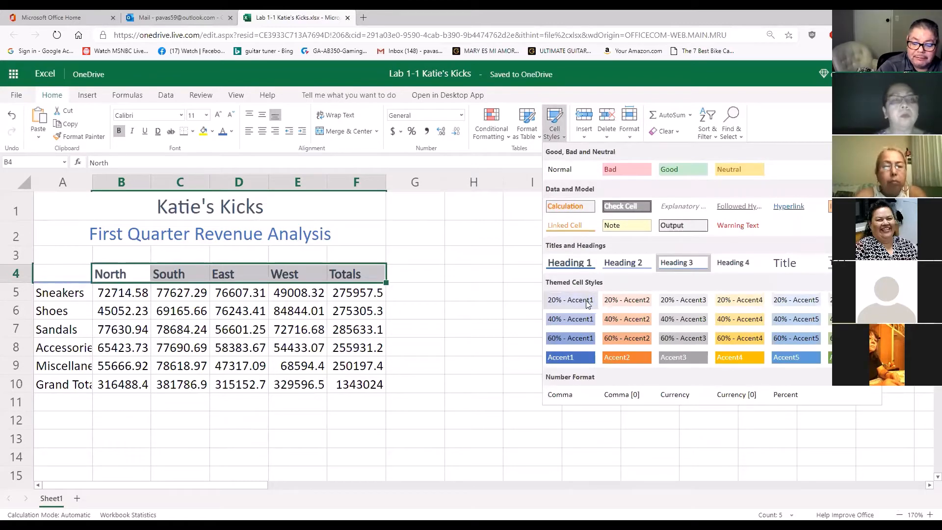
click(577, 363)
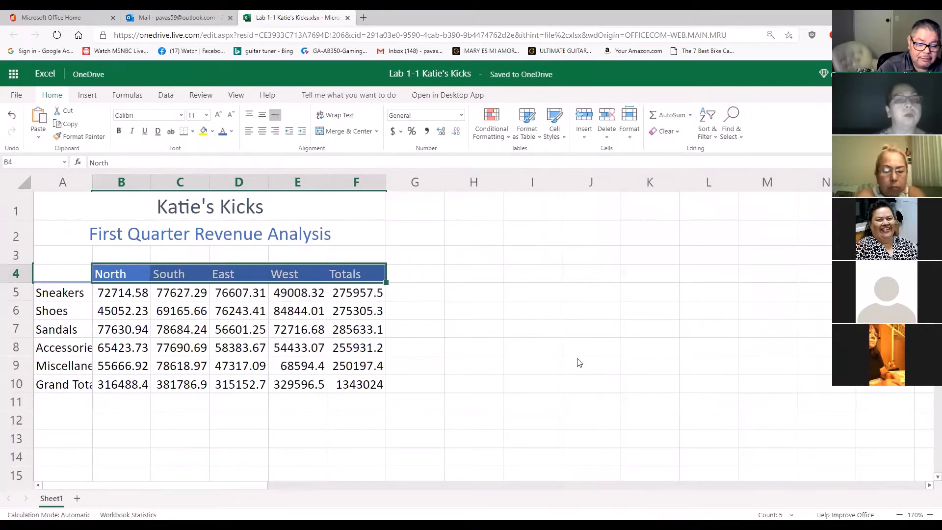
click(534, 335)
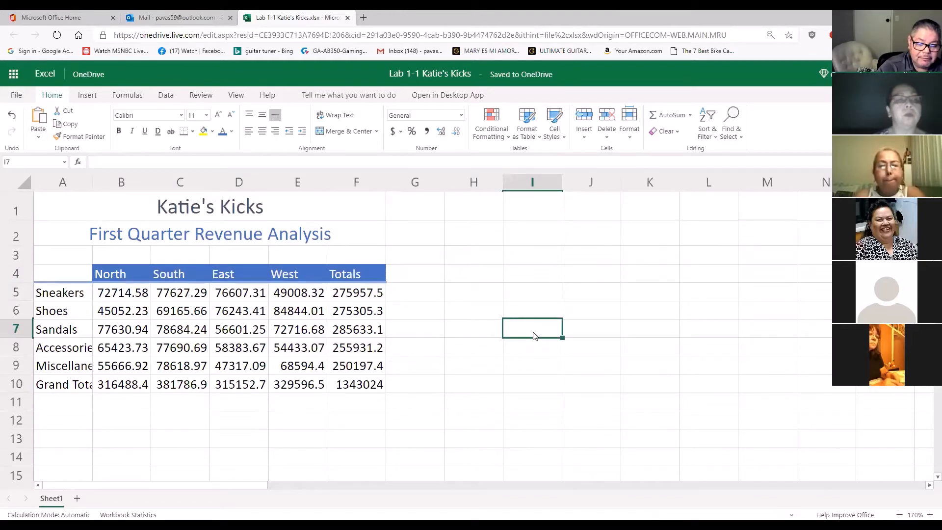
click(11, 114)
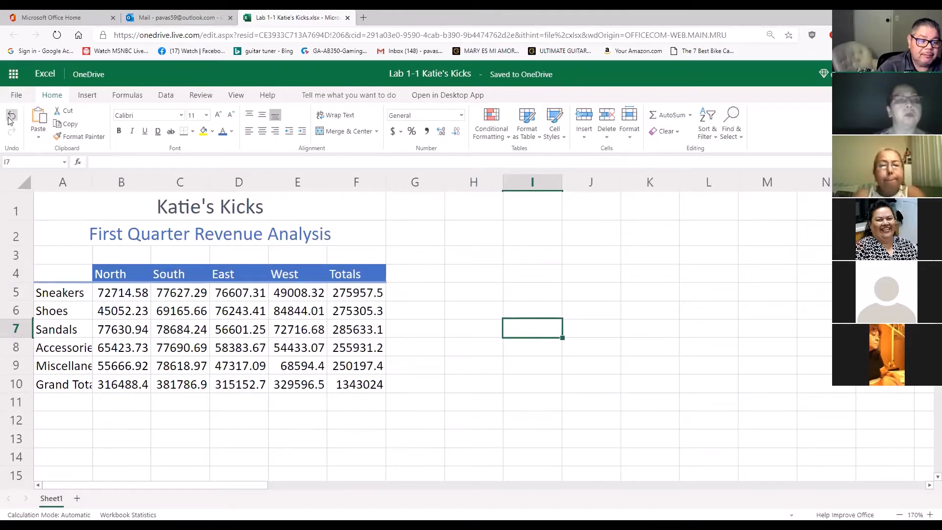
Apply the Accent1 themed cell style to the column headings in cells B4:F4
click(107, 274)
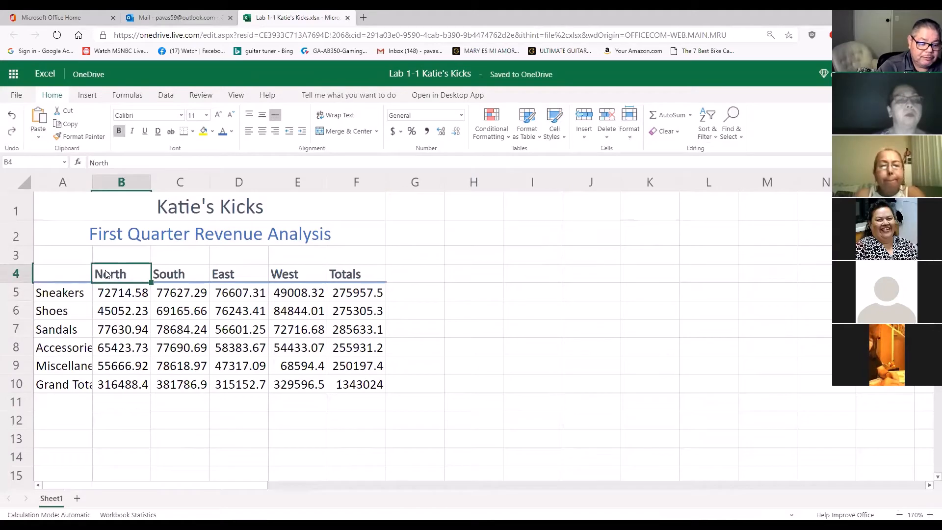
drag(108, 274, 342, 275)
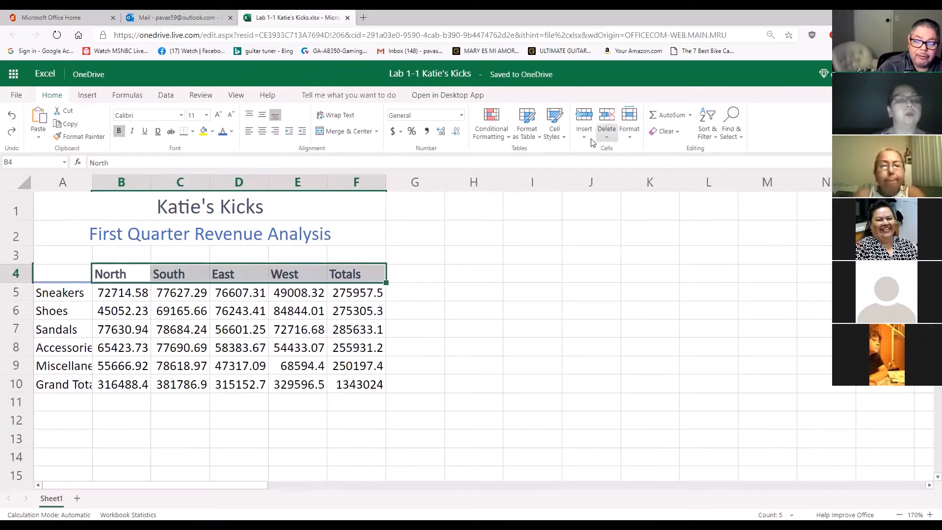
click(564, 138)
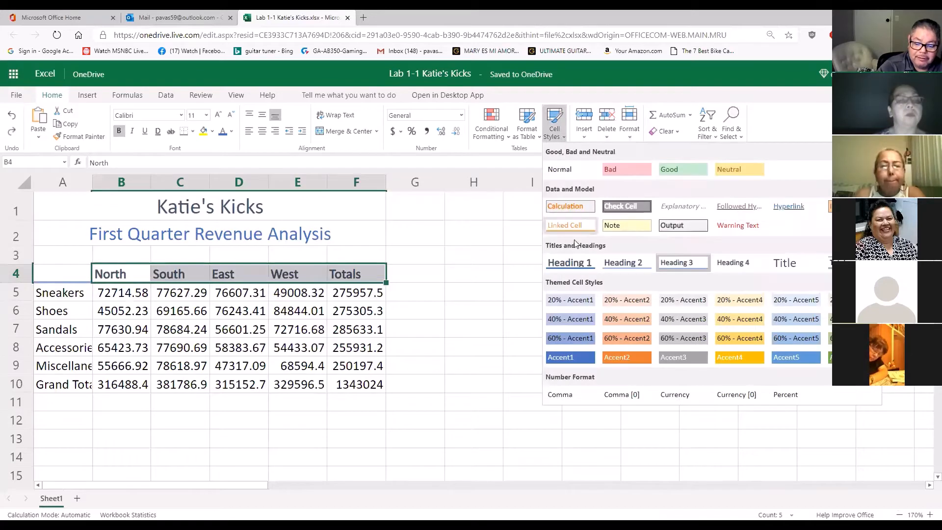
click(579, 359)
click(563, 336)
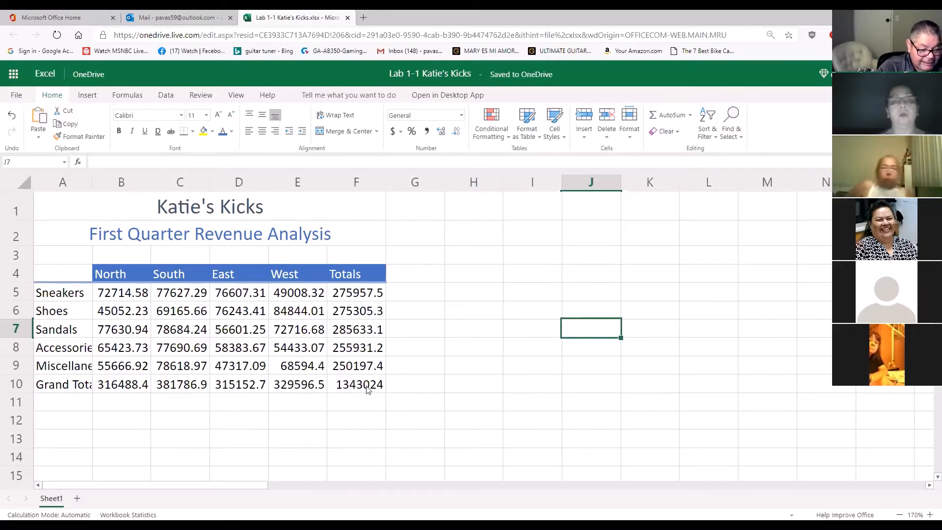
Try the Total cell style on the Grand Total row, cells A10:F10, then undo it
click(117, 388)
click(71, 386)
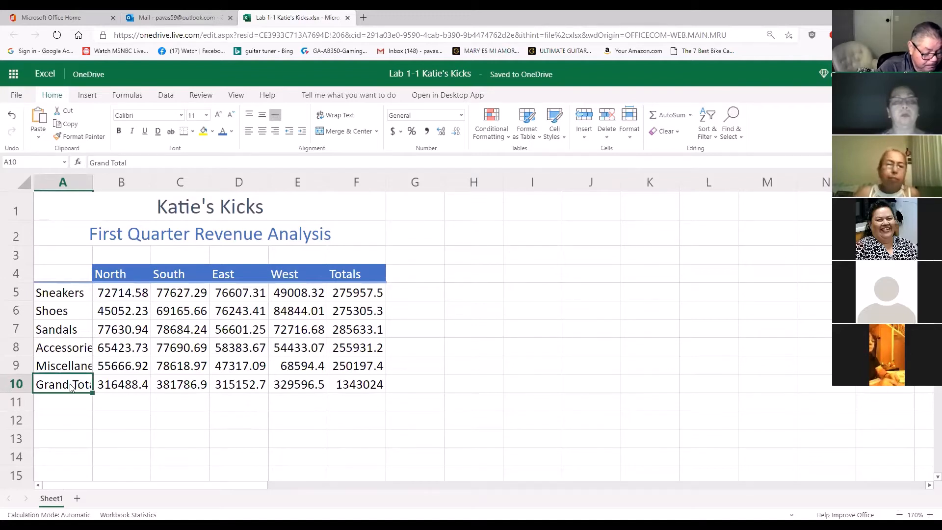
drag(71, 385, 353, 384)
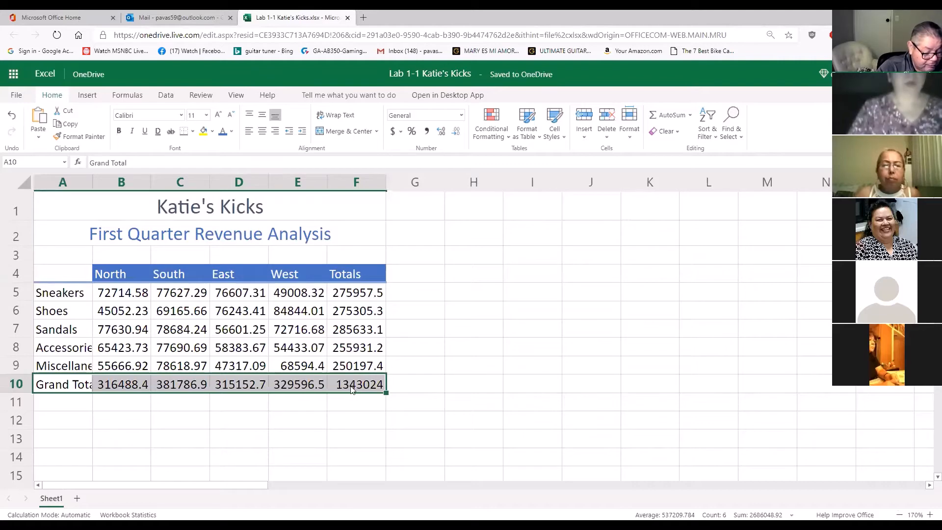
click(555, 131)
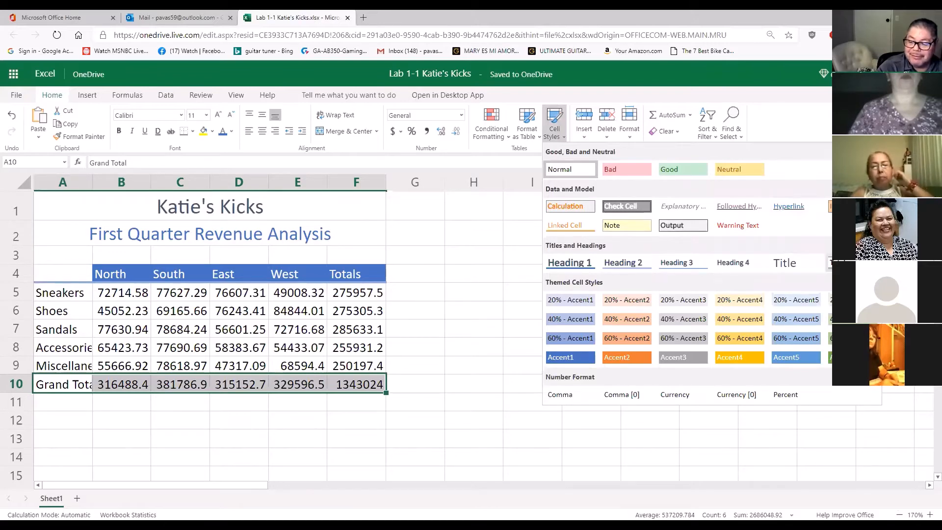
click(830, 263)
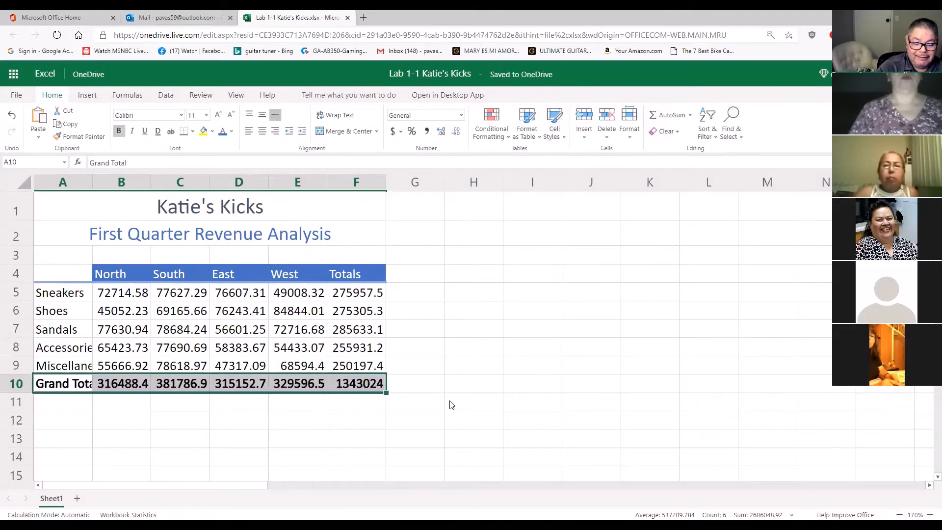
click(434, 401)
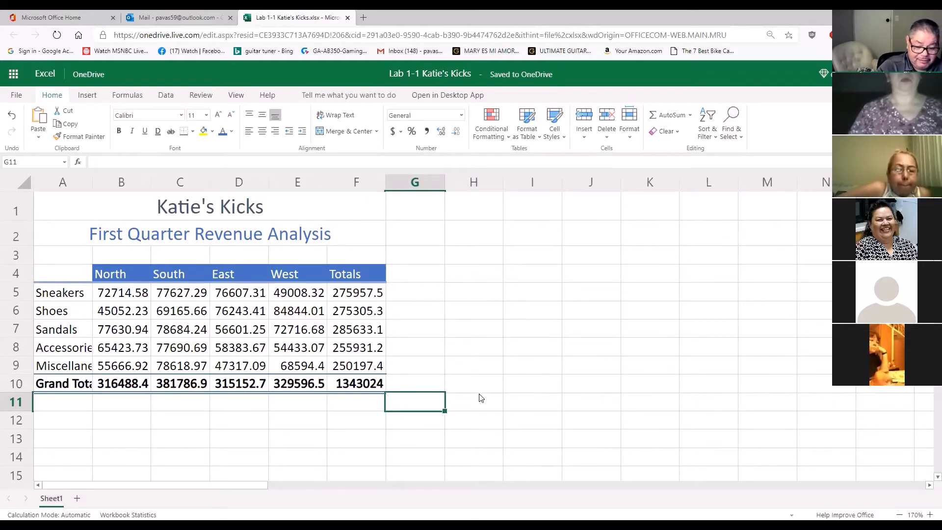
click(427, 355)
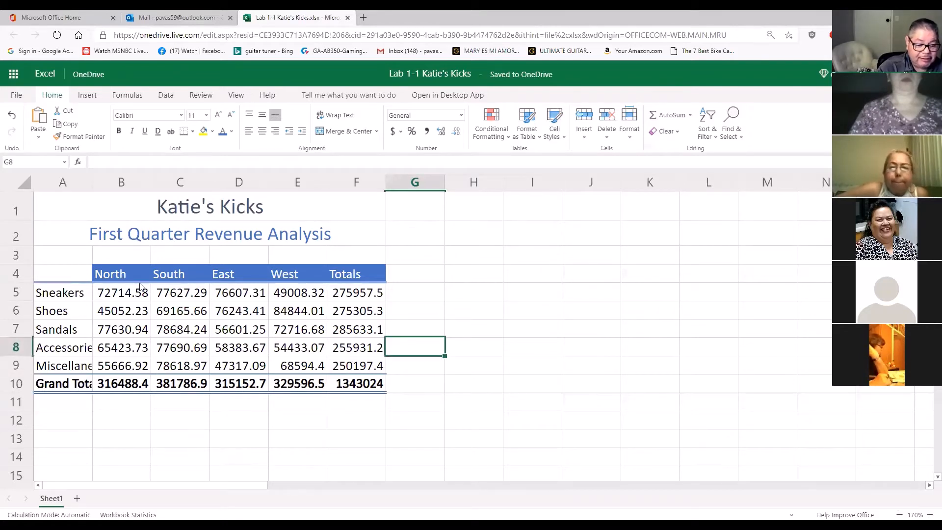
click(531, 344)
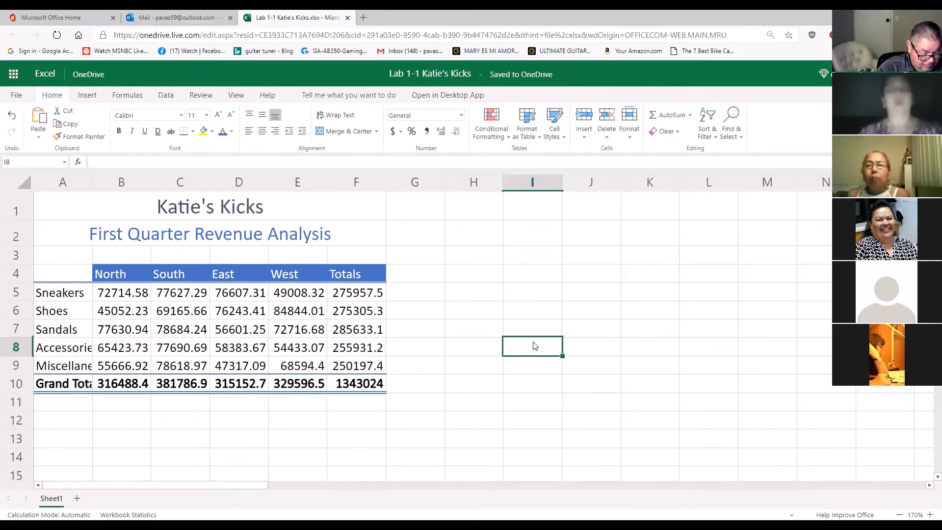
click(12, 115)
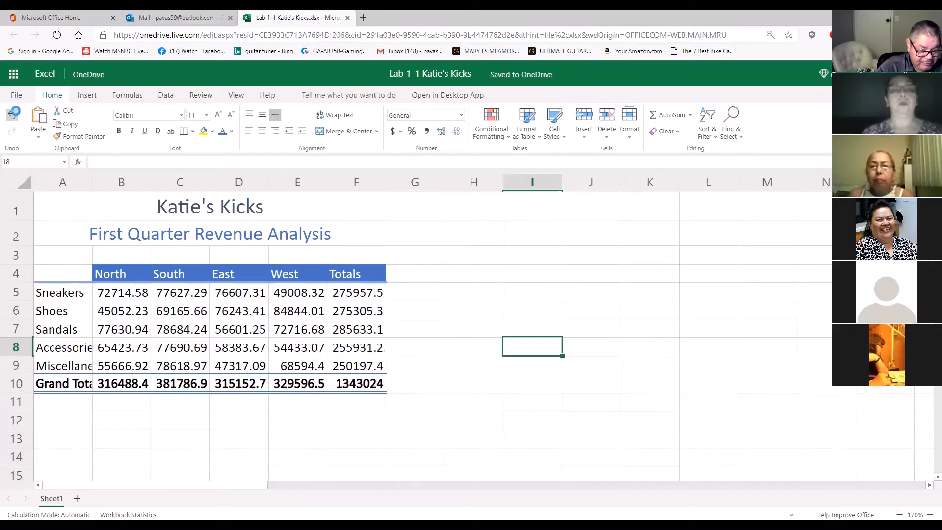
Apply the Total cell style to the Grand Total row, cells A10:F10
drag(48, 383, 356, 386)
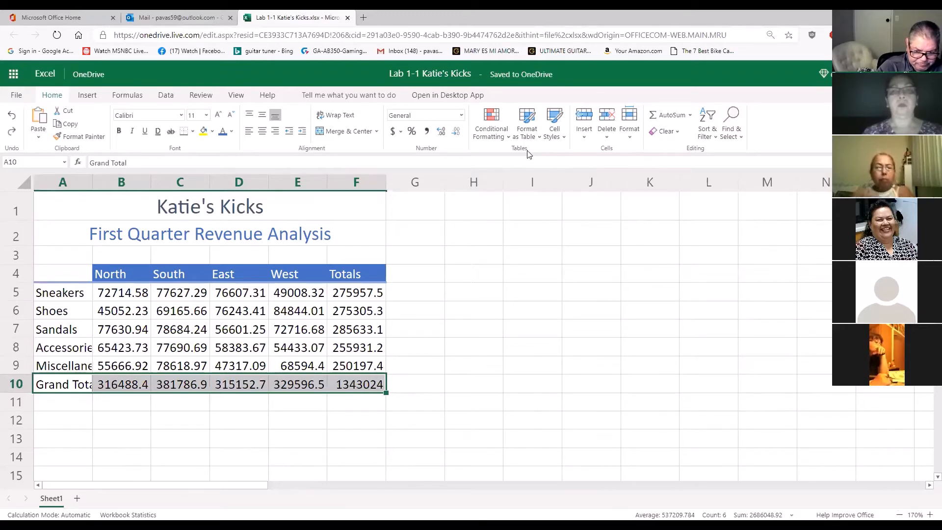
click(554, 123)
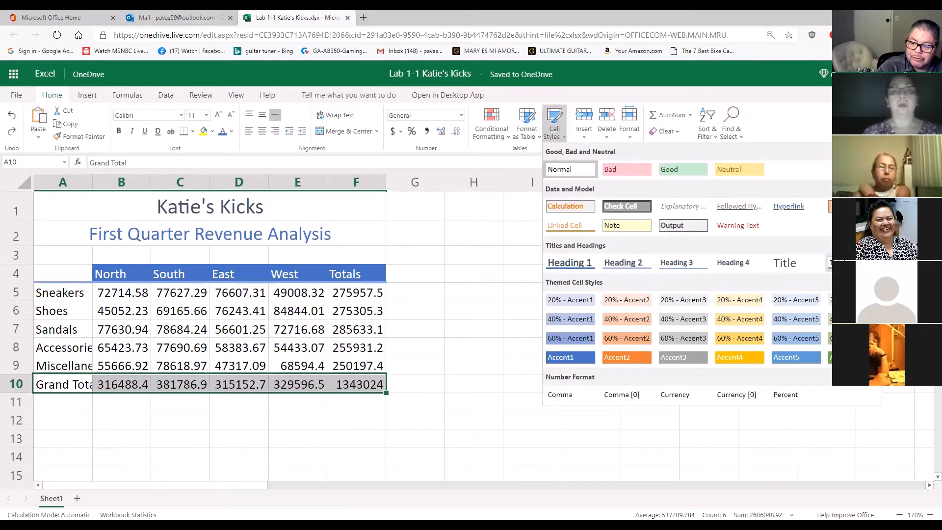
click(829, 262)
click(552, 337)
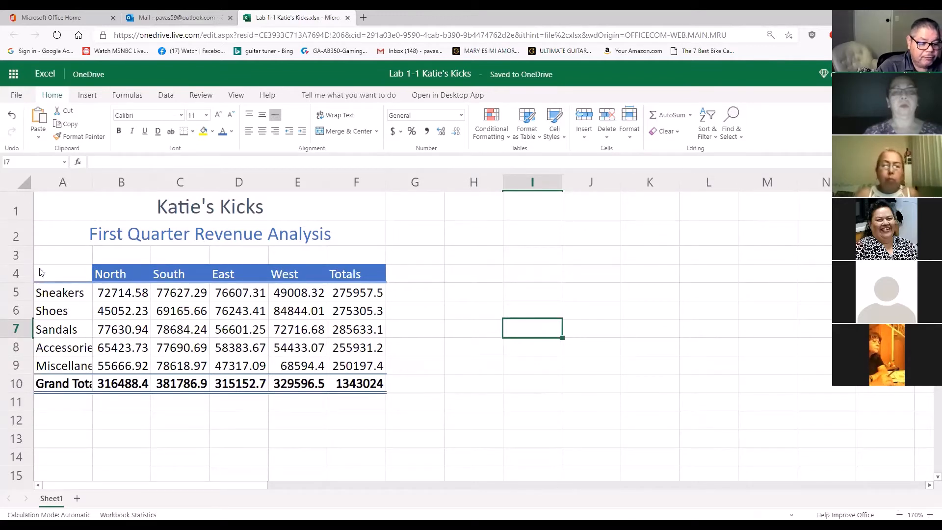
Center the column headings across row 4
drag(46, 273, 357, 272)
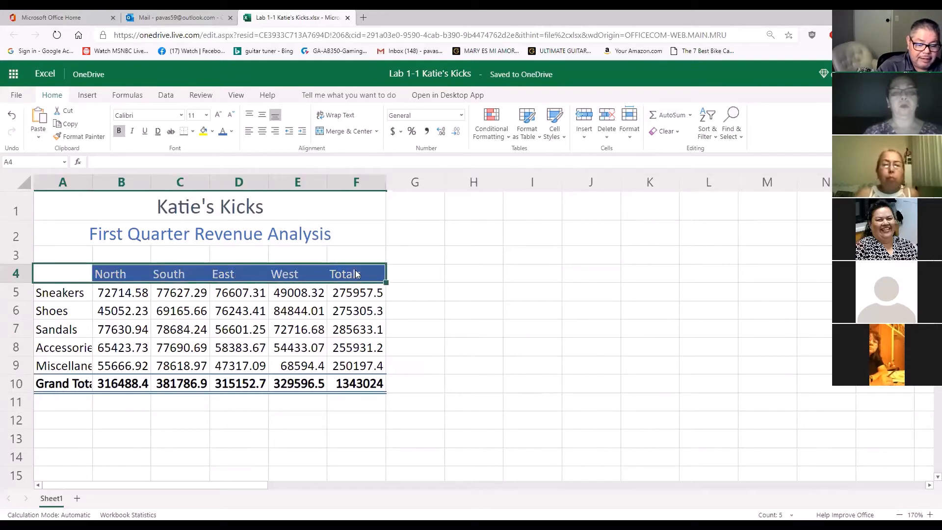
click(17, 277)
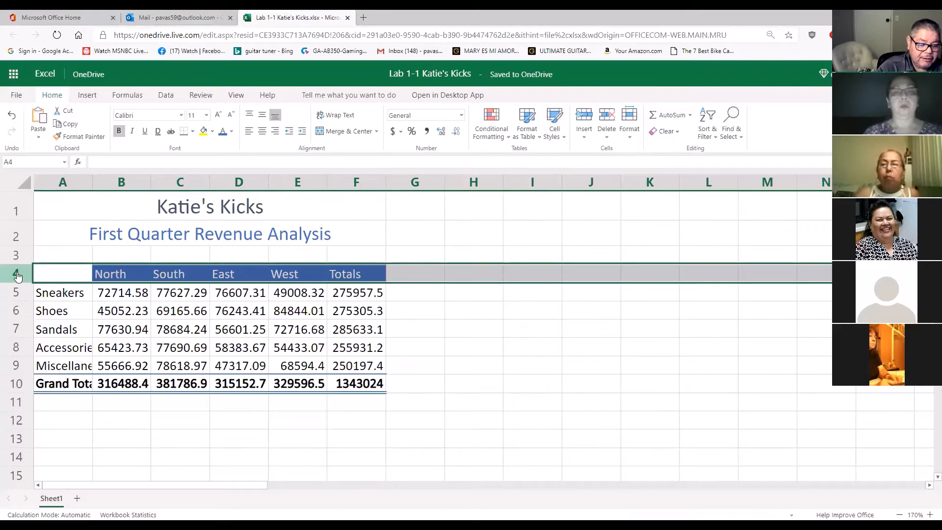
click(444, 293)
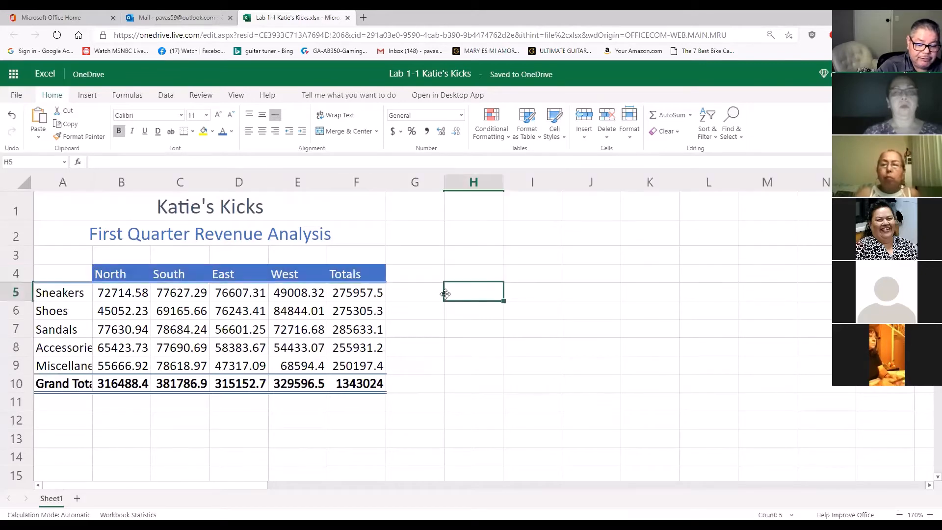
click(16, 273)
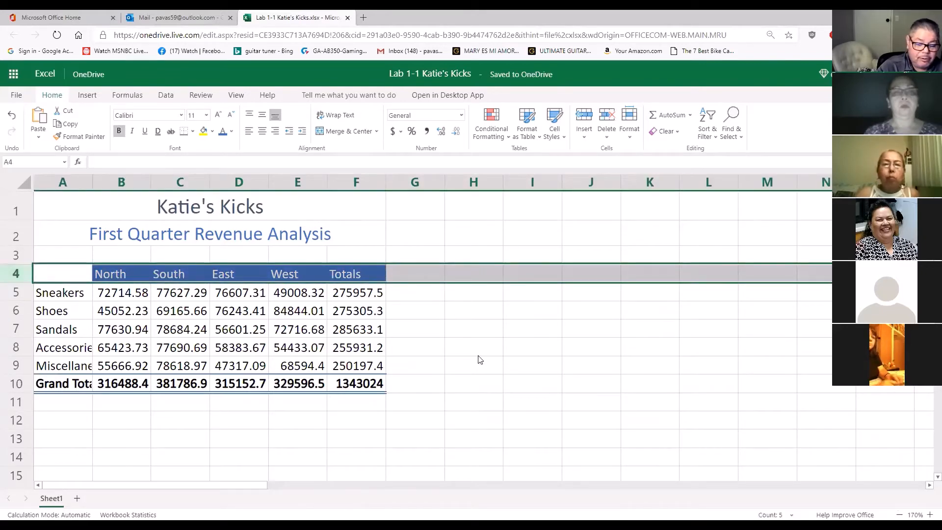
drag(84, 277, 367, 279)
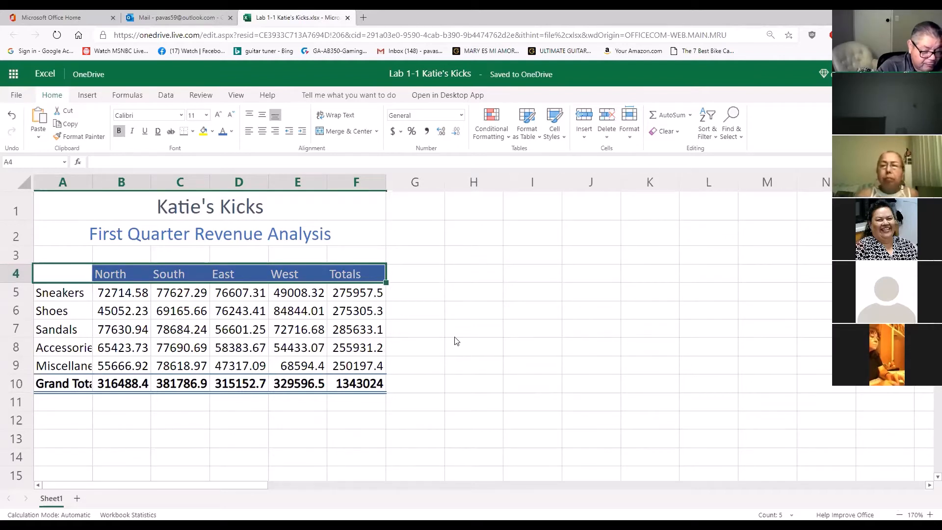
click(472, 328)
click(18, 274)
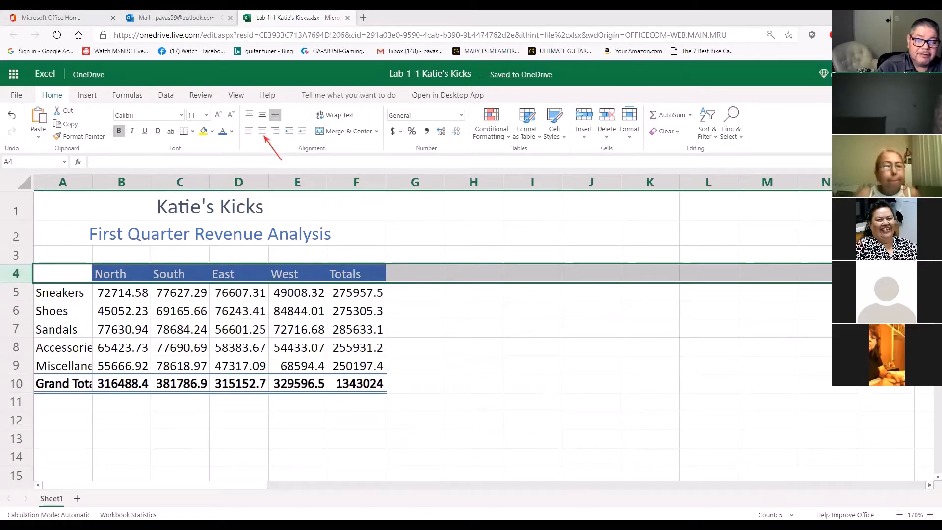
click(262, 132)
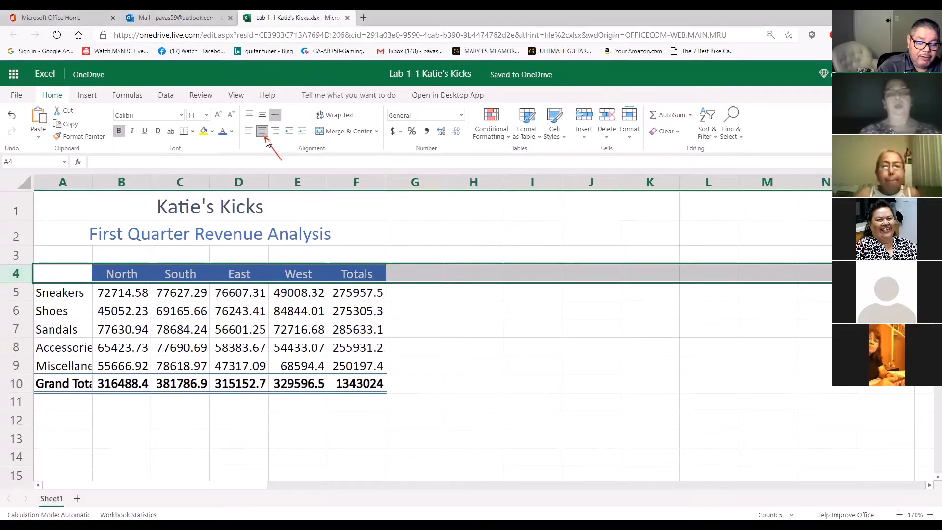
click(498, 374)
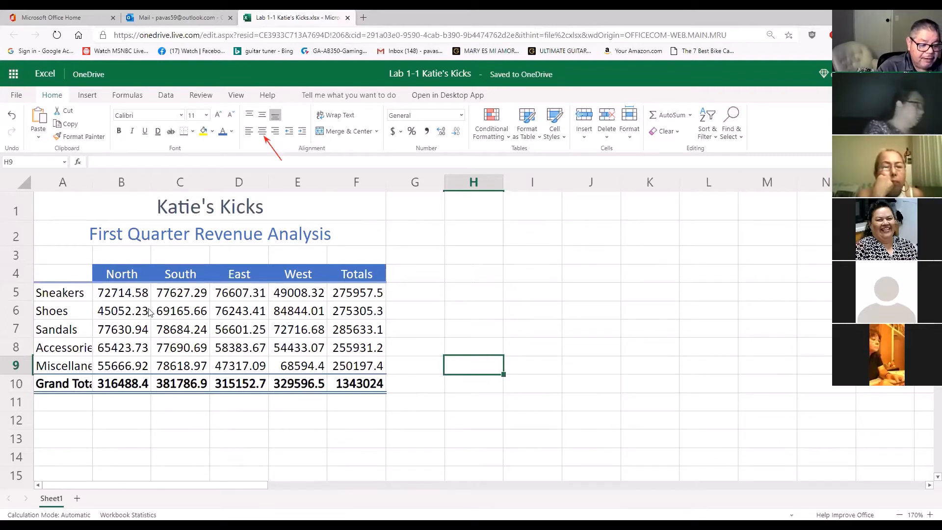
Try the Accounting number format on the Sneakers row, cells B5:F5, then undo it
click(134, 299)
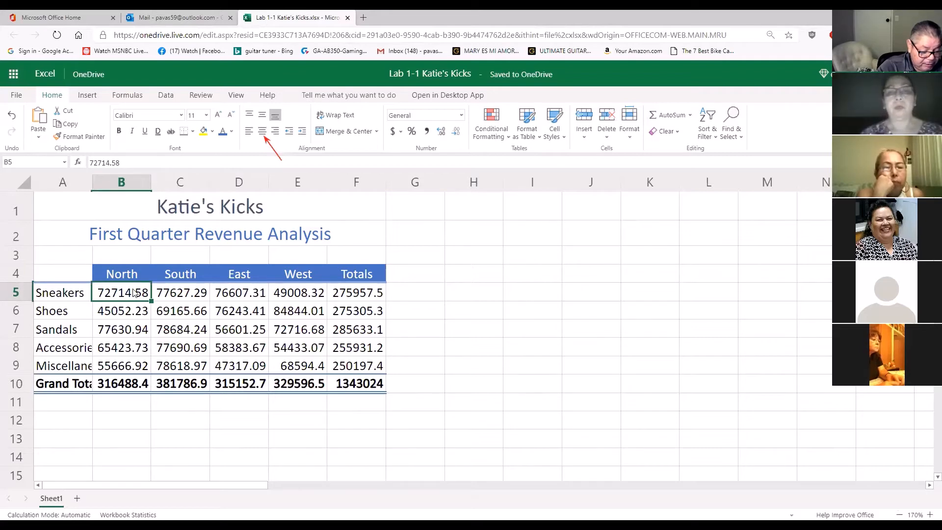
drag(134, 293, 379, 300)
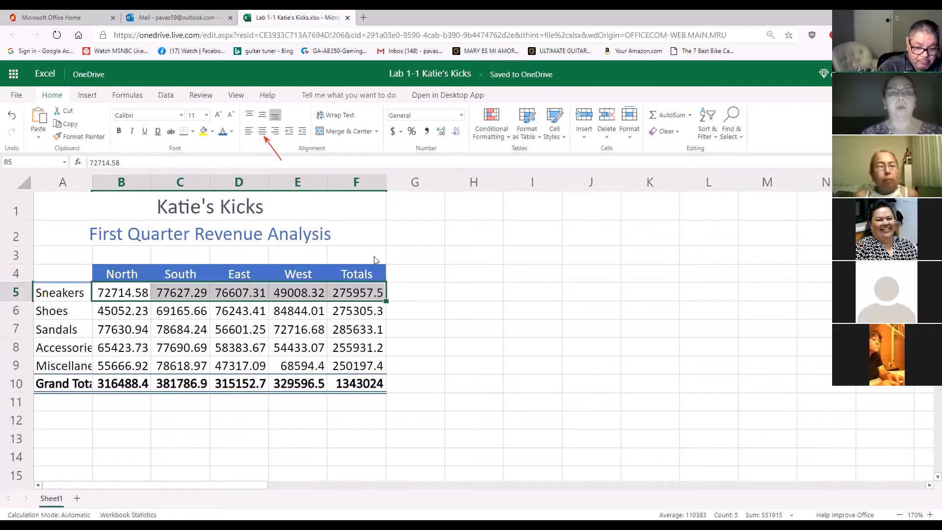
click(462, 116)
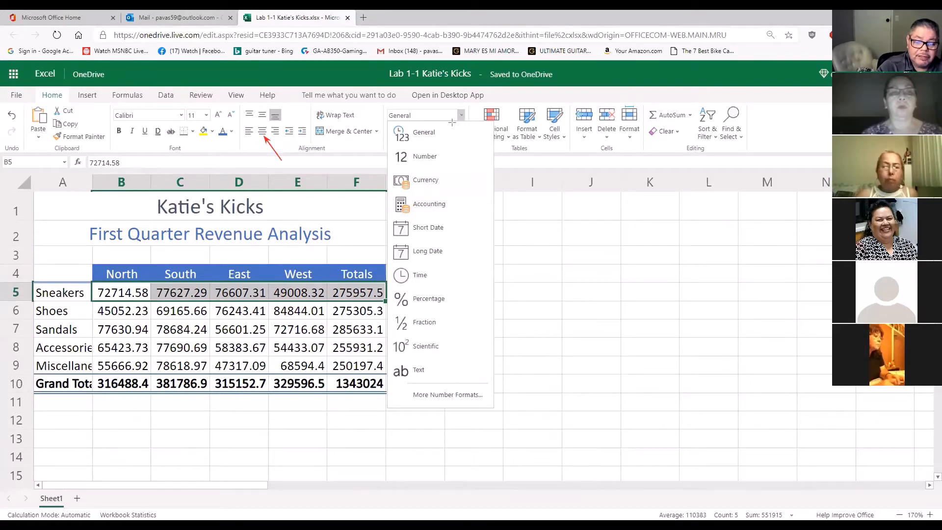
drag(448, 121, 438, 198)
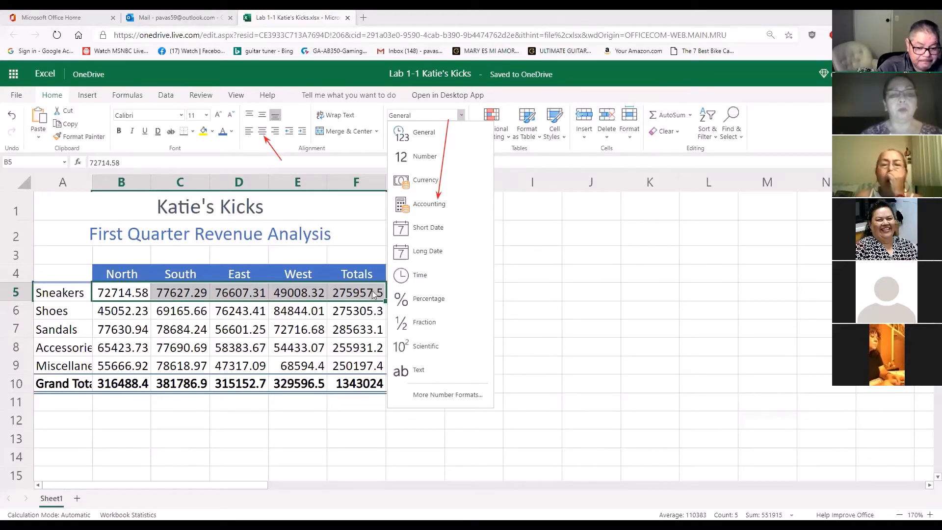
click(422, 205)
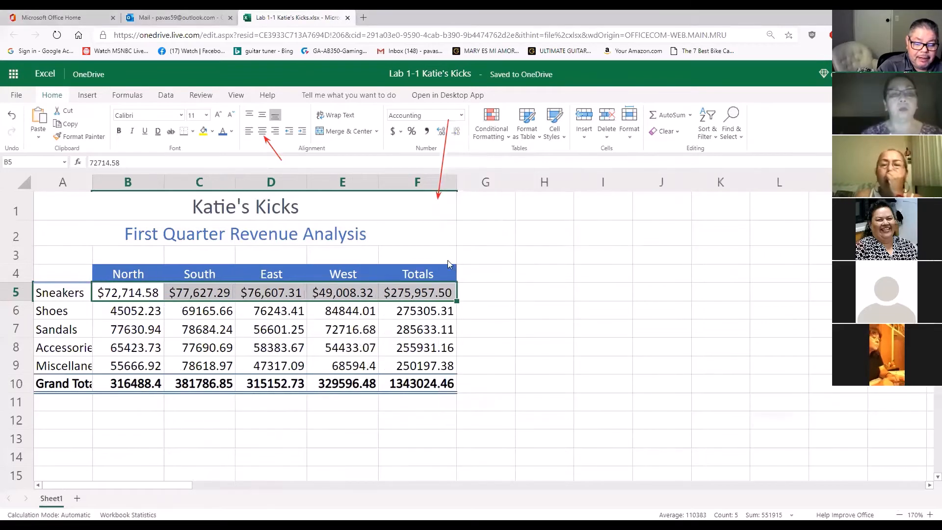
click(526, 308)
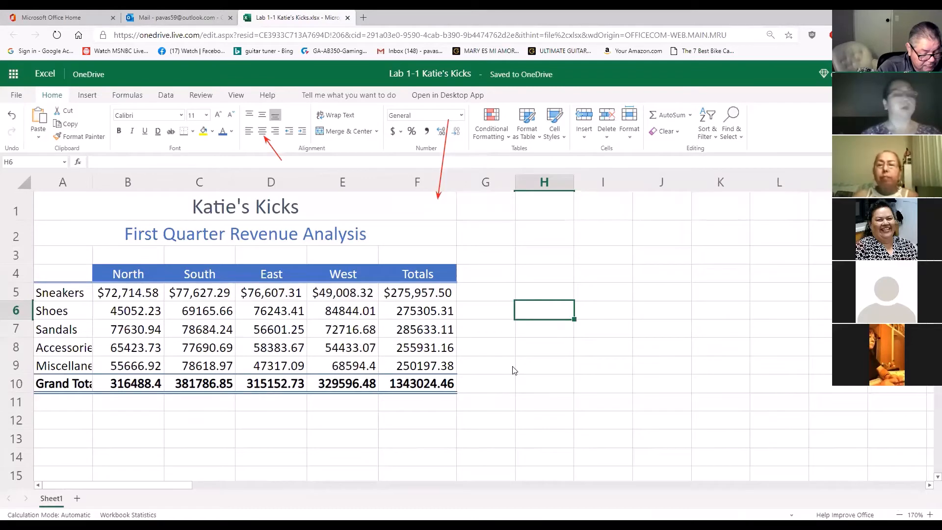
click(12, 116)
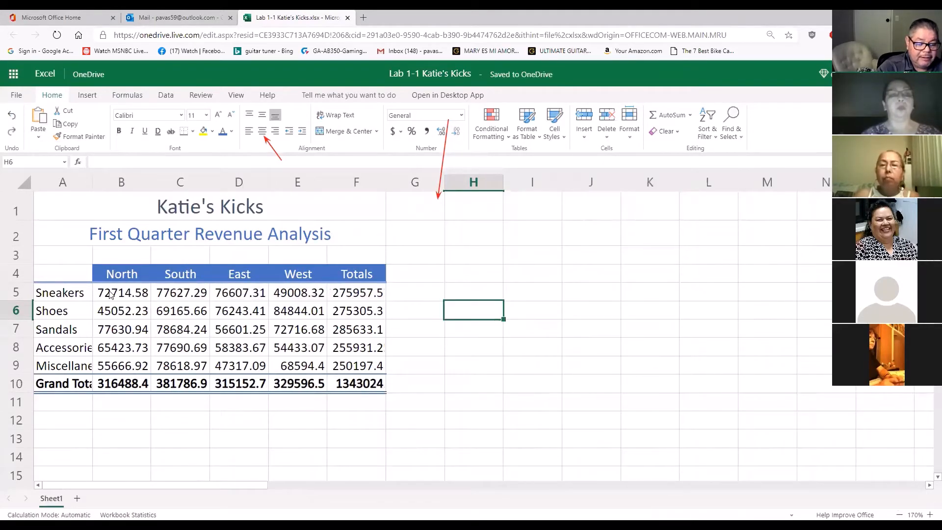
Apply the Accounting number format to the Sneakers amounts in cells B5:F5
drag(110, 293, 358, 293)
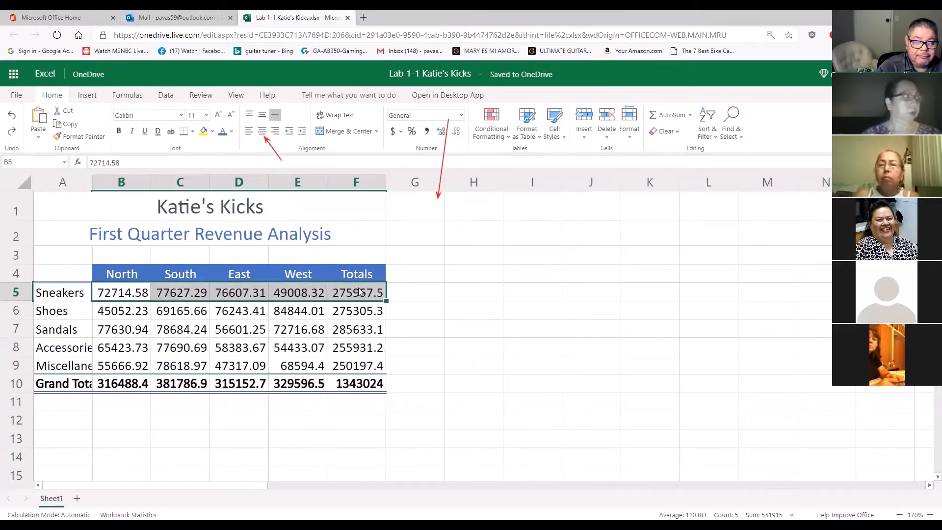
click(461, 116)
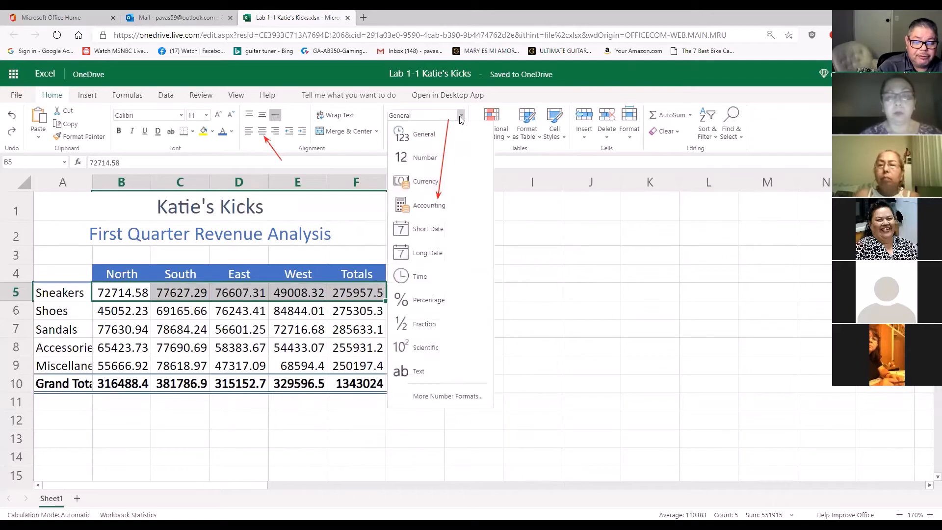
click(431, 207)
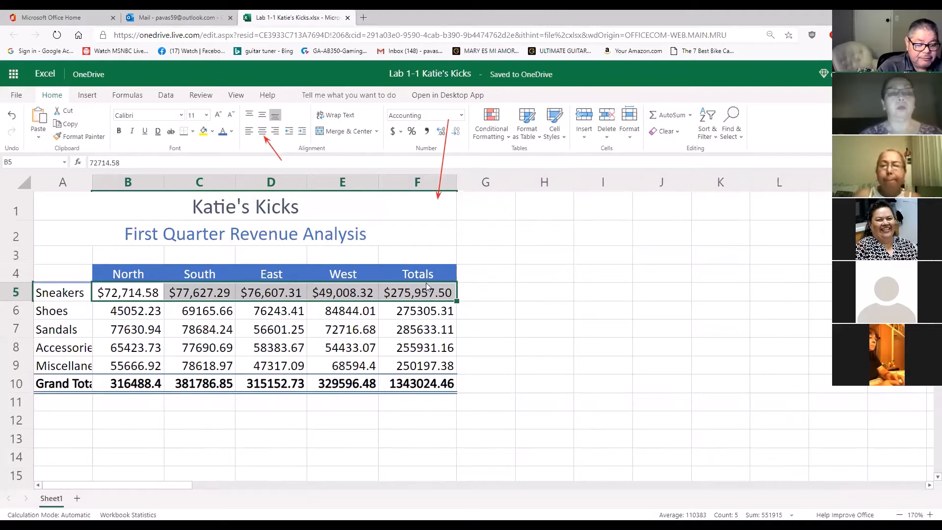
Apply the Accounting number format to the Grand Total amounts in cells B10:F10
click(113, 384)
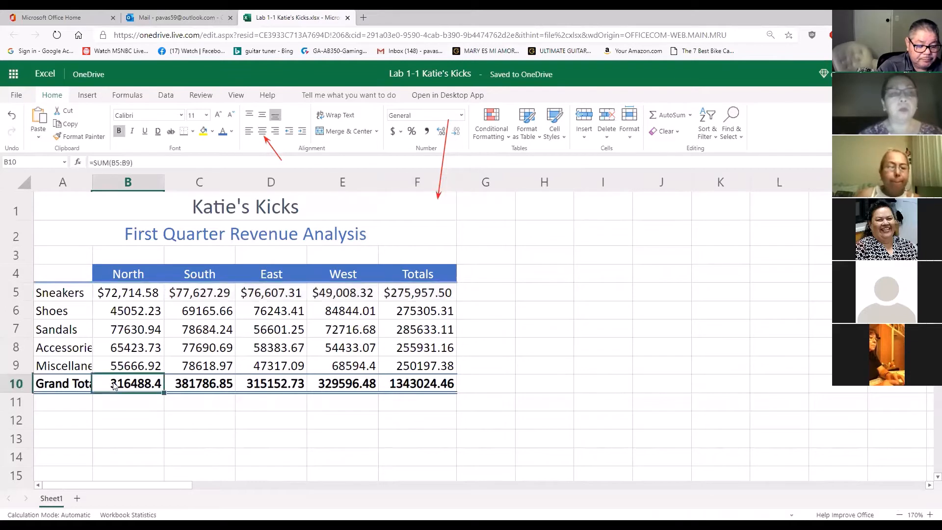
drag(163, 383, 409, 389)
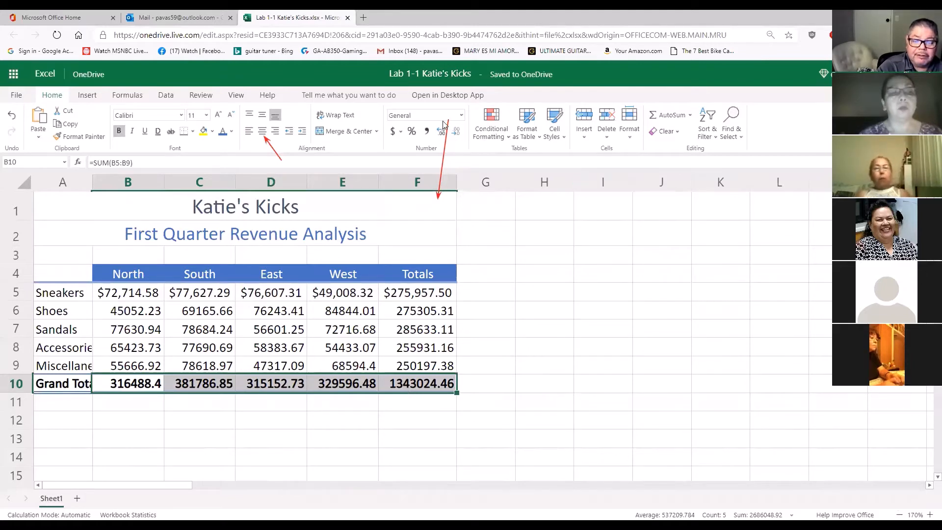
click(461, 116)
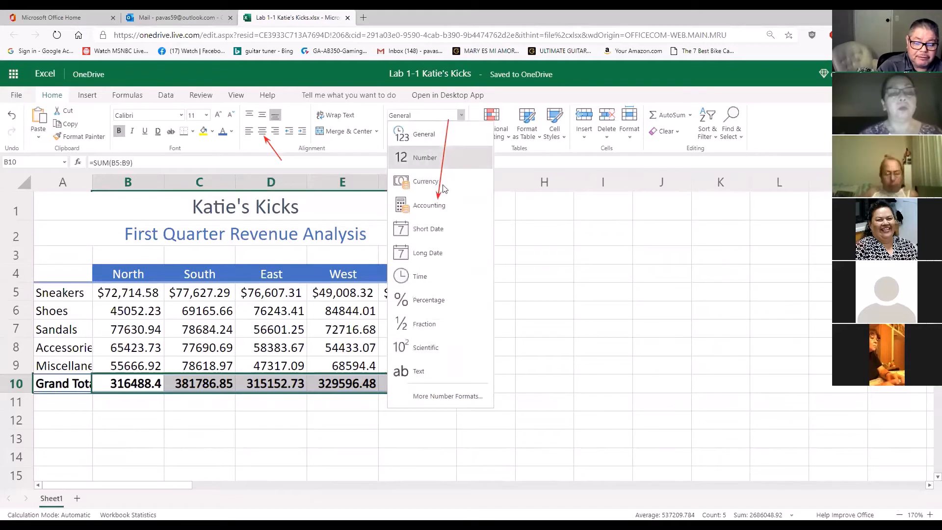
click(437, 206)
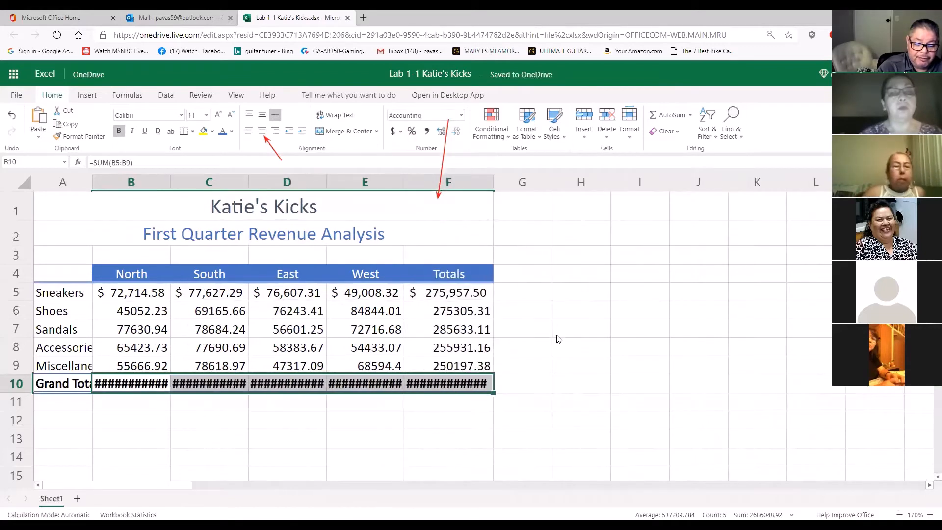
click(557, 364)
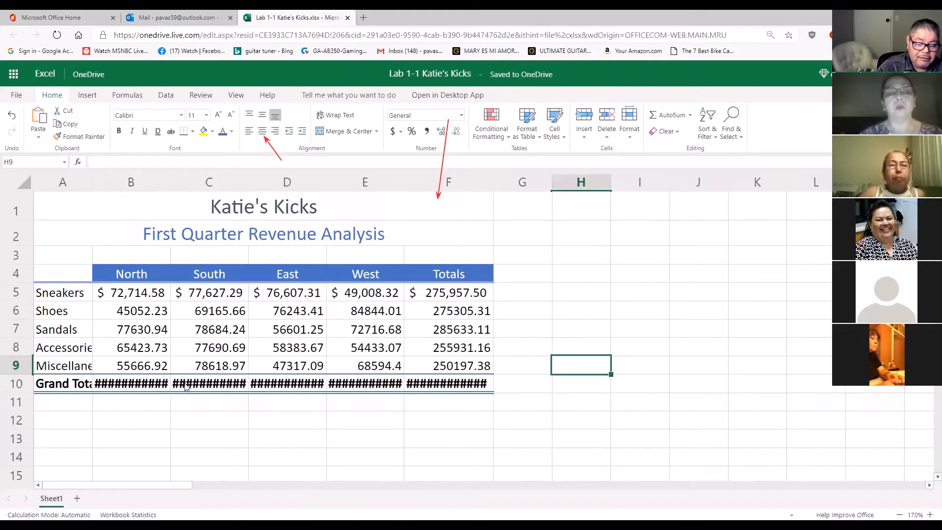
Widen columns B through F so the Grand Total amounts fit inside their cells
click(171, 179)
click(171, 179)
drag(170, 182, 182, 182)
drag(259, 177, 270, 180)
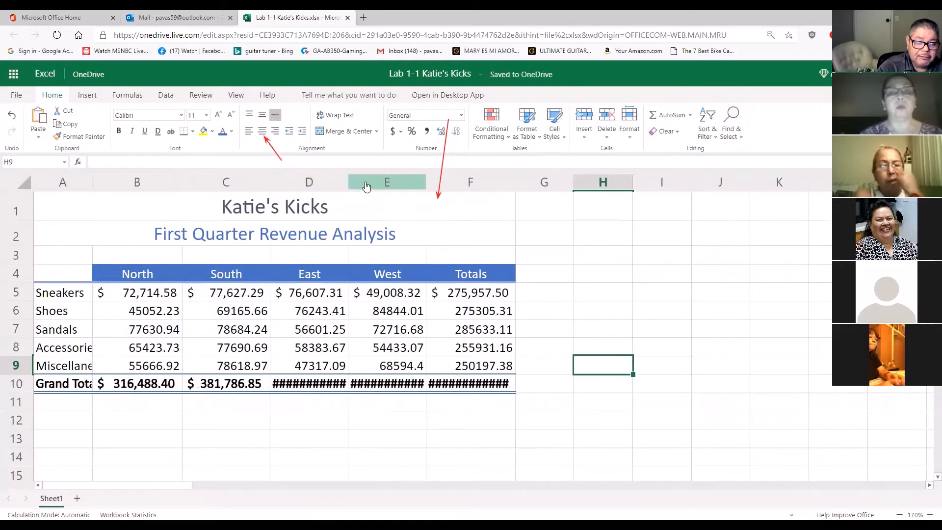
drag(349, 182, 358, 181)
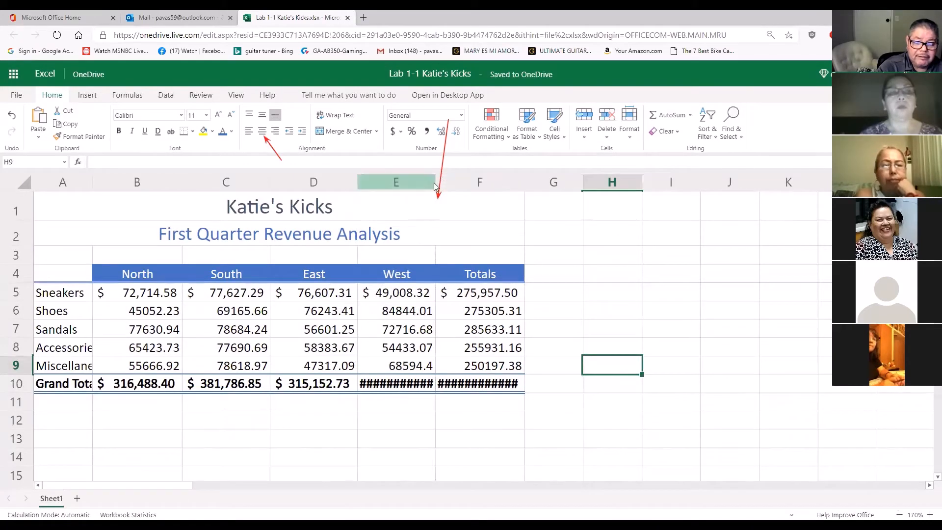
click(360, 185)
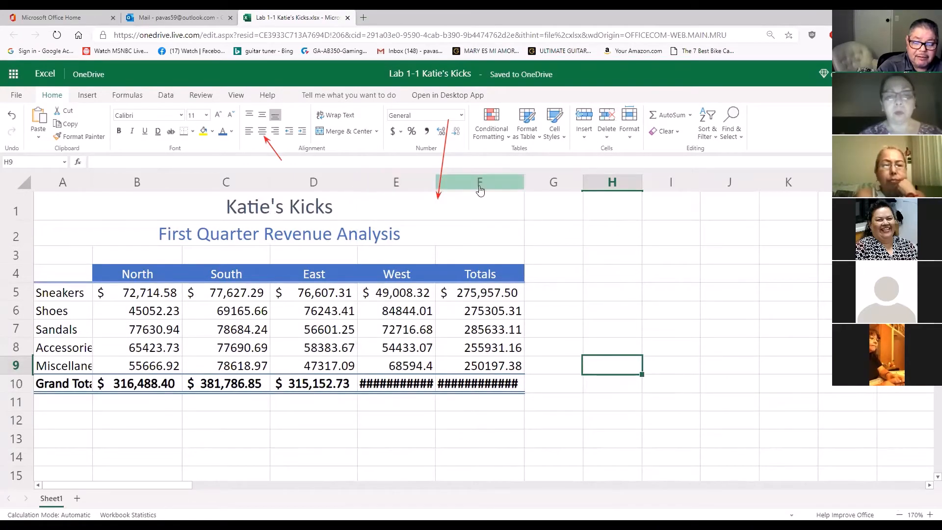
drag(436, 185, 444, 186)
drag(531, 179, 552, 179)
click(652, 311)
click(656, 380)
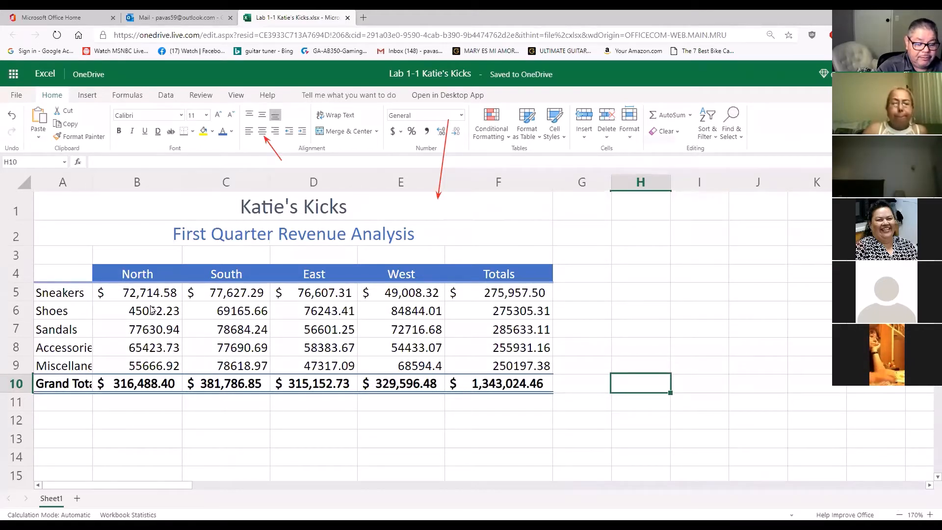
Apply the Comma Style number format to the Shoes through Miscellaneous amounts in cells B6:F9
drag(146, 312, 488, 364)
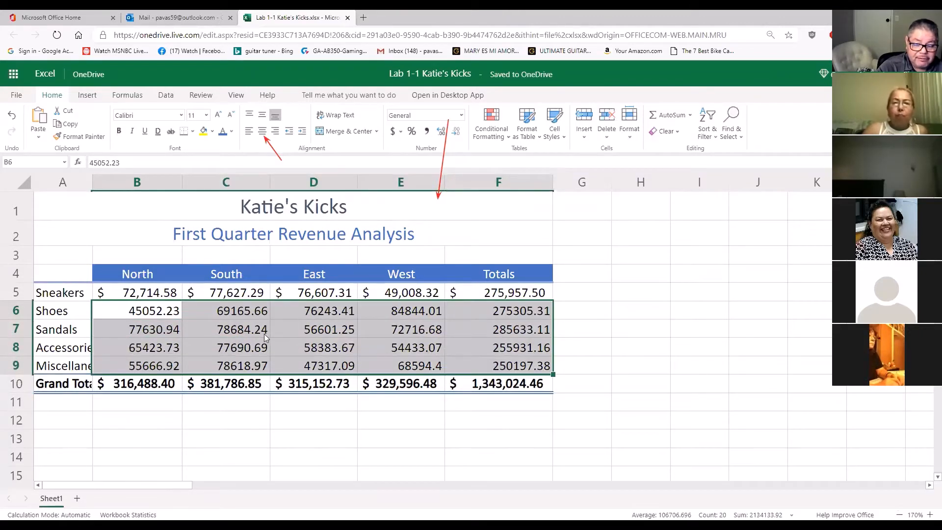
click(427, 131)
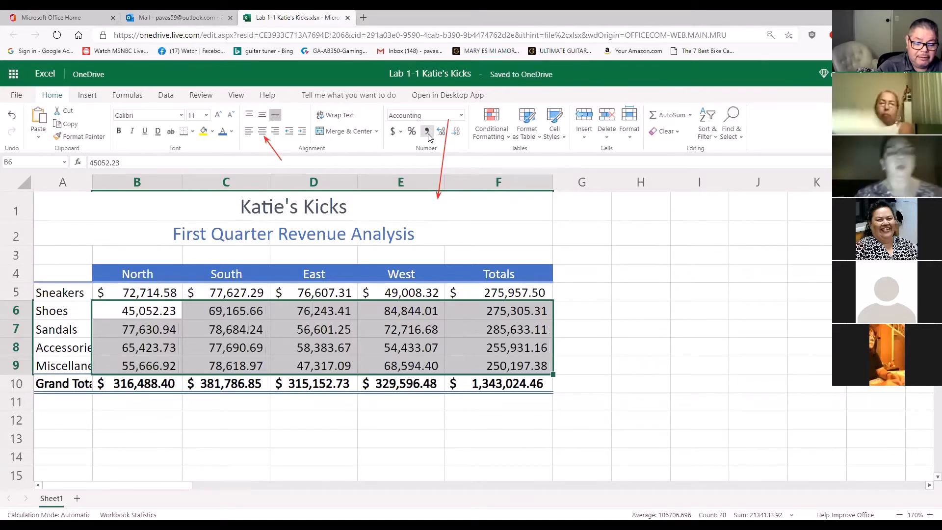
click(609, 312)
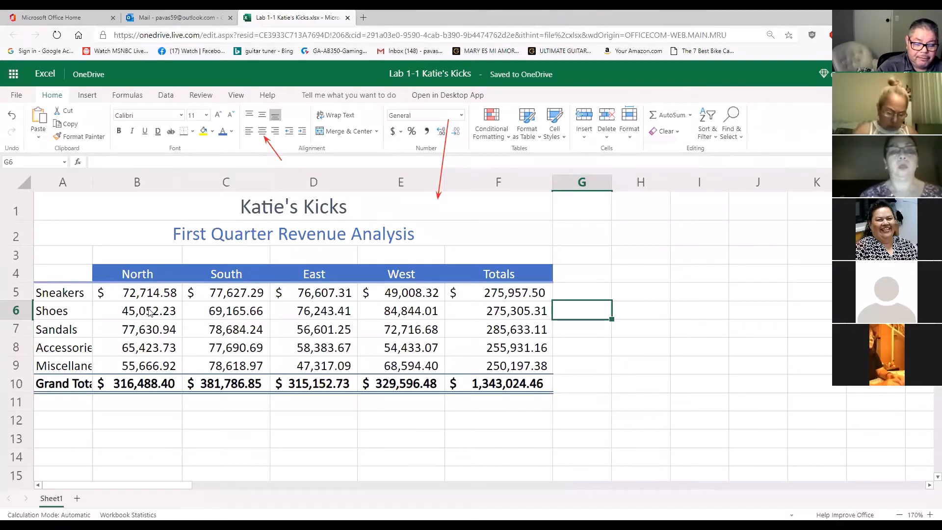
drag(149, 311, 472, 361)
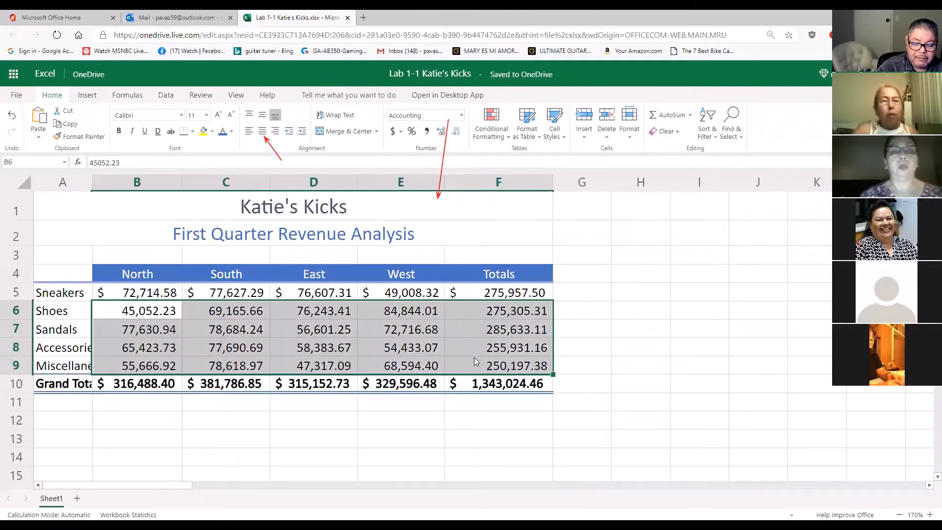
click(427, 132)
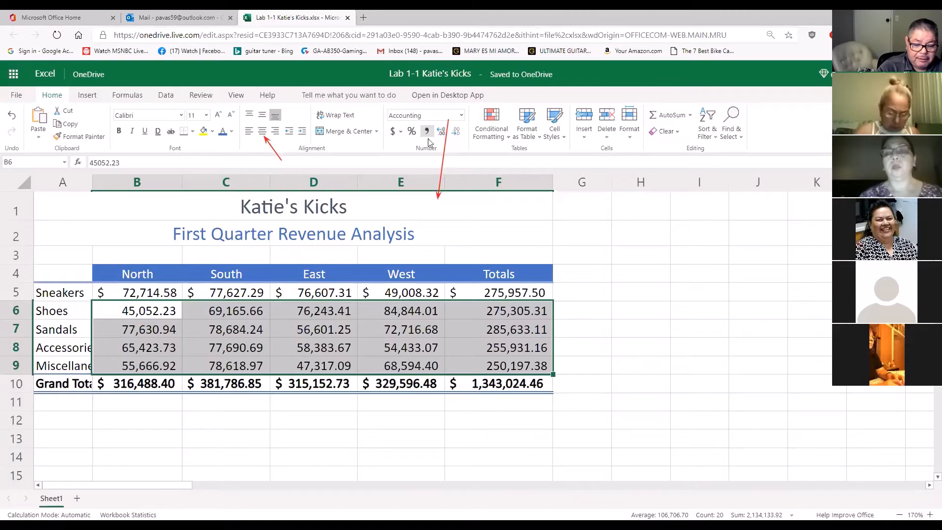
click(609, 309)
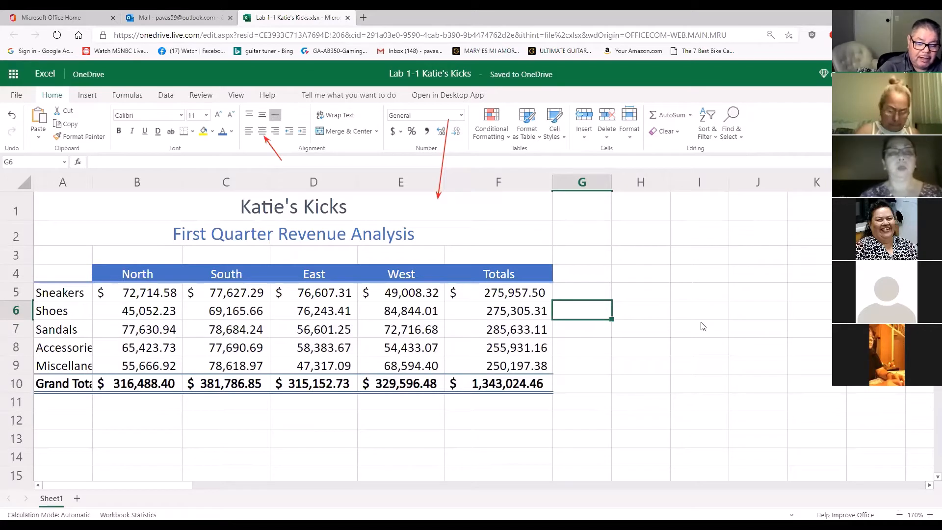
AutoFit column A so the row labels fit in full
click(709, 392)
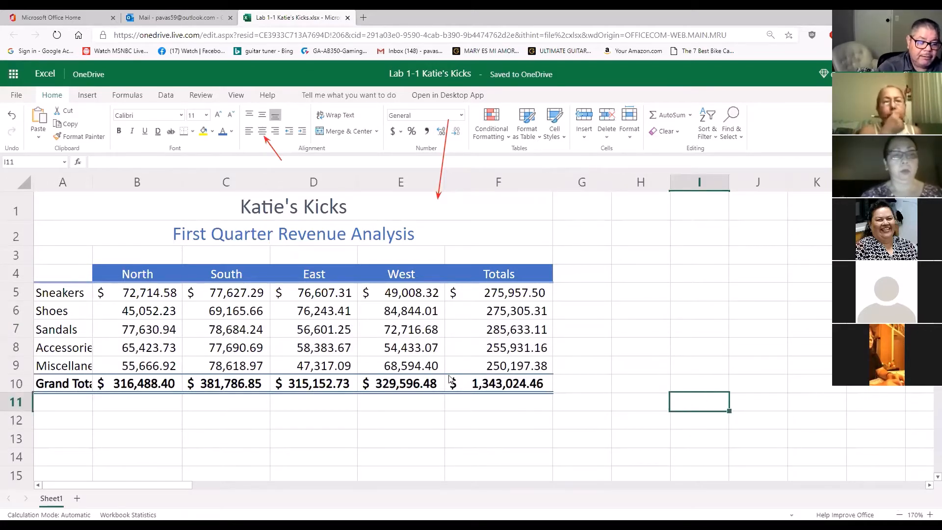
double_click(93, 184)
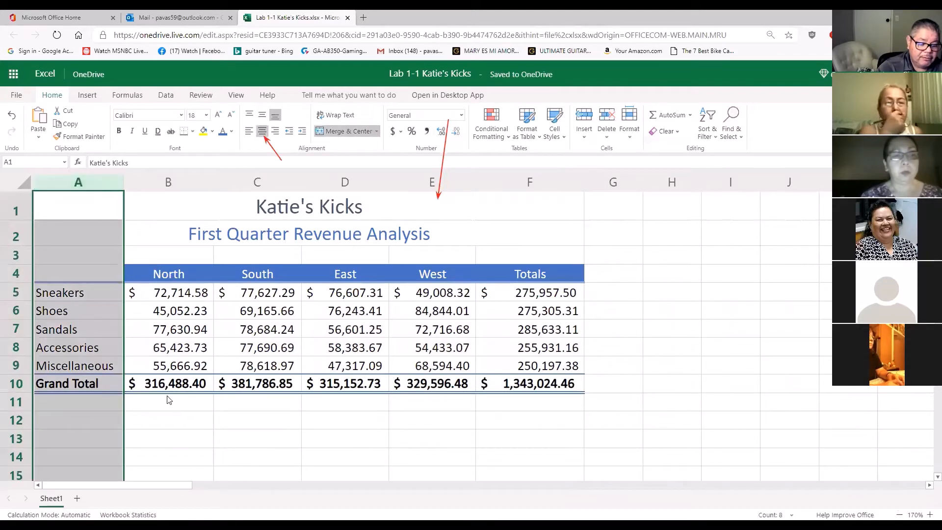
Check that the row labels from Sneakers to Miscellaneous in A5:A9 fit within column A
click(168, 418)
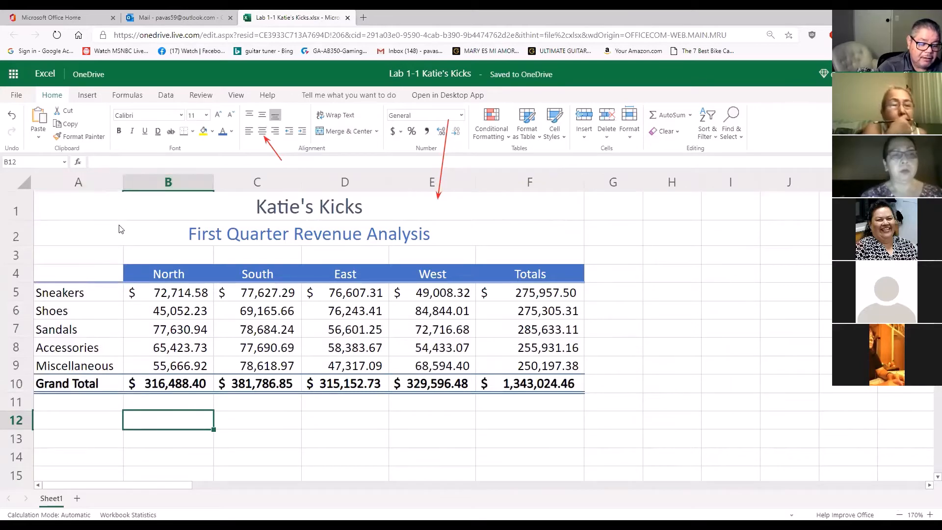
click(83, 298)
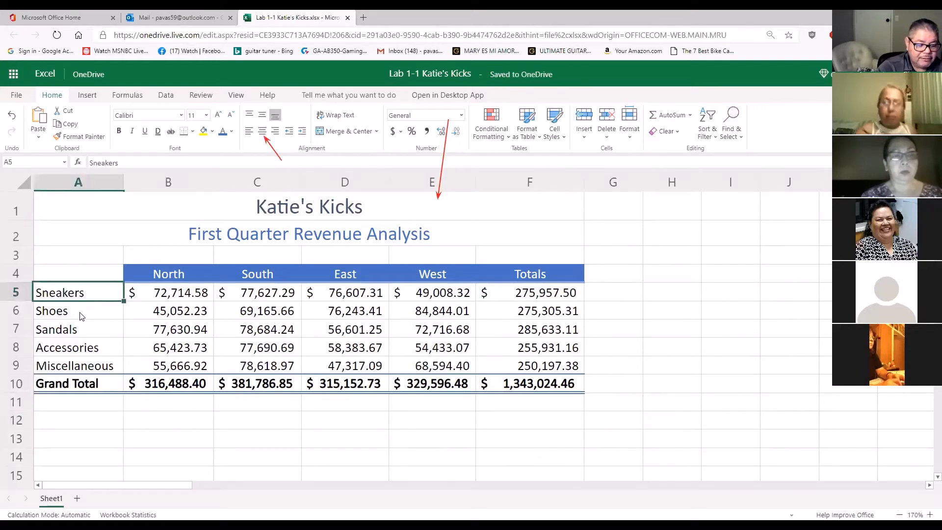
click(82, 314)
click(82, 331)
click(91, 350)
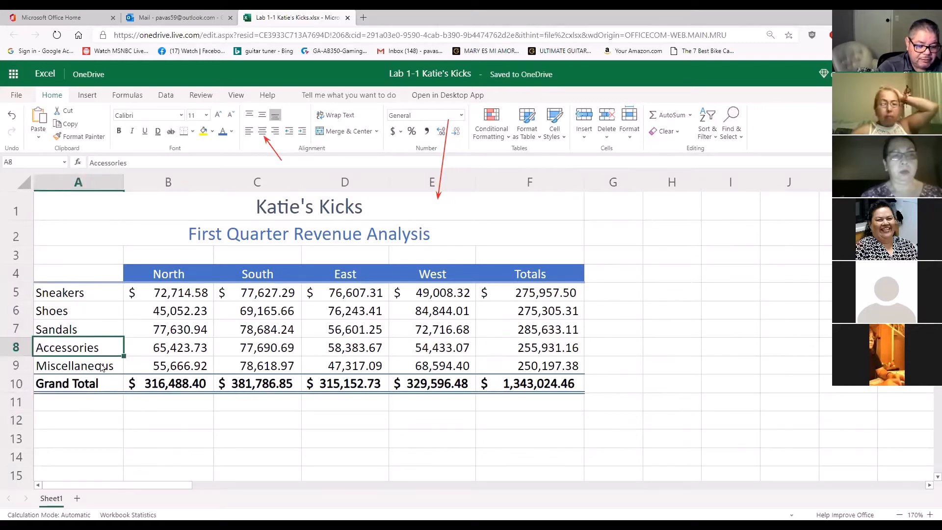
click(101, 368)
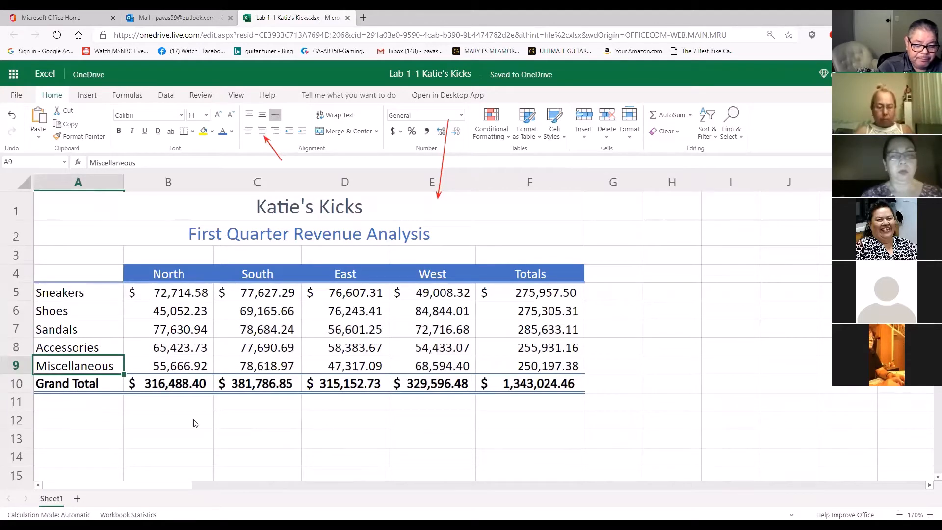
click(668, 389)
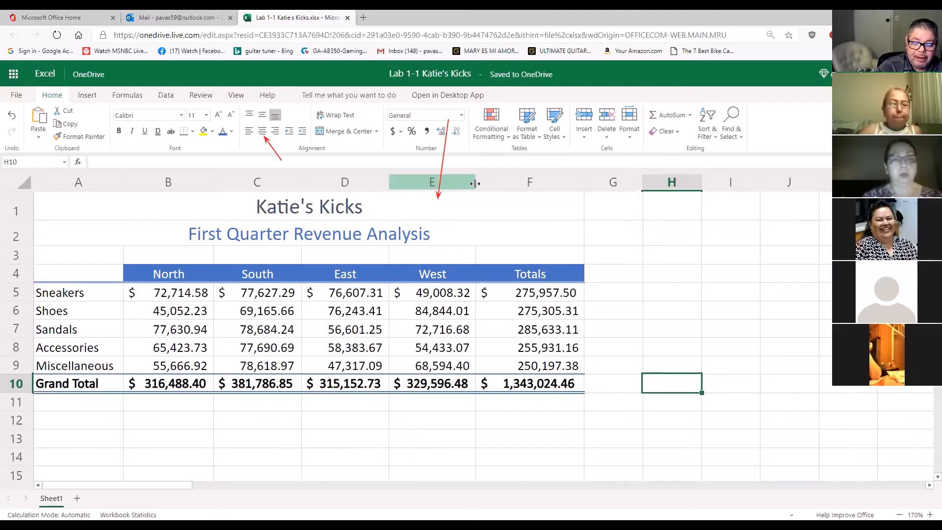
Fine-tune the column widths by slightly widening columns B, C and E and narrowing column F to fit the Totals amounts
mouse_move(474, 183)
mouse_down()
mouse_move(464, 185)
mouse_move(479, 187)
mouse_up()
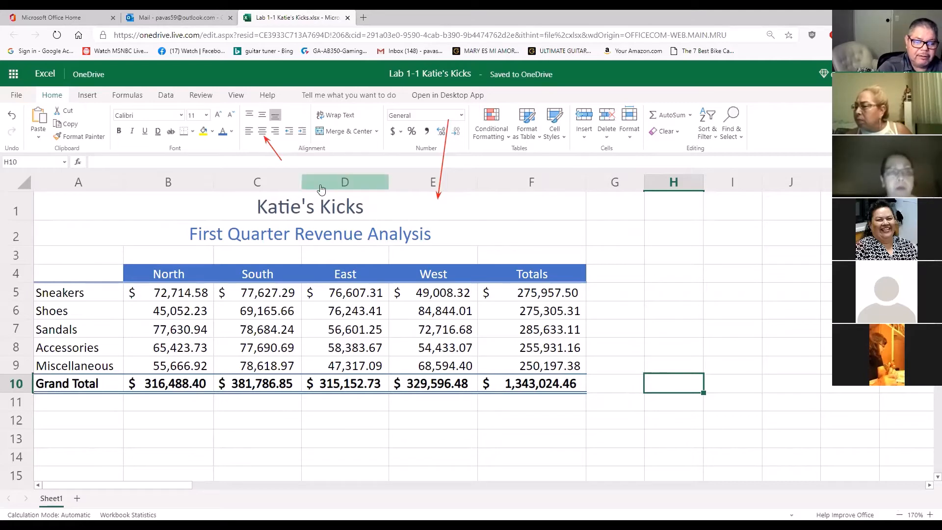
drag(304, 182, 308, 182)
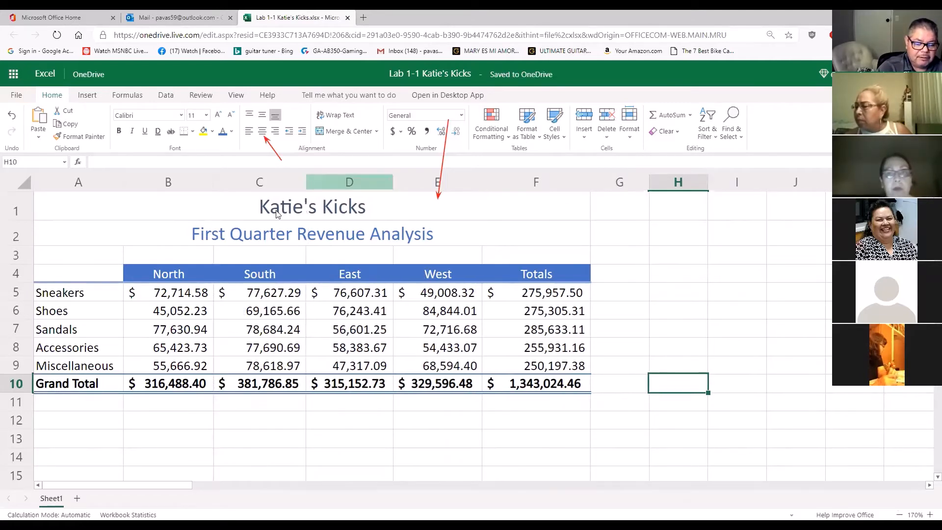
drag(213, 182, 215, 182)
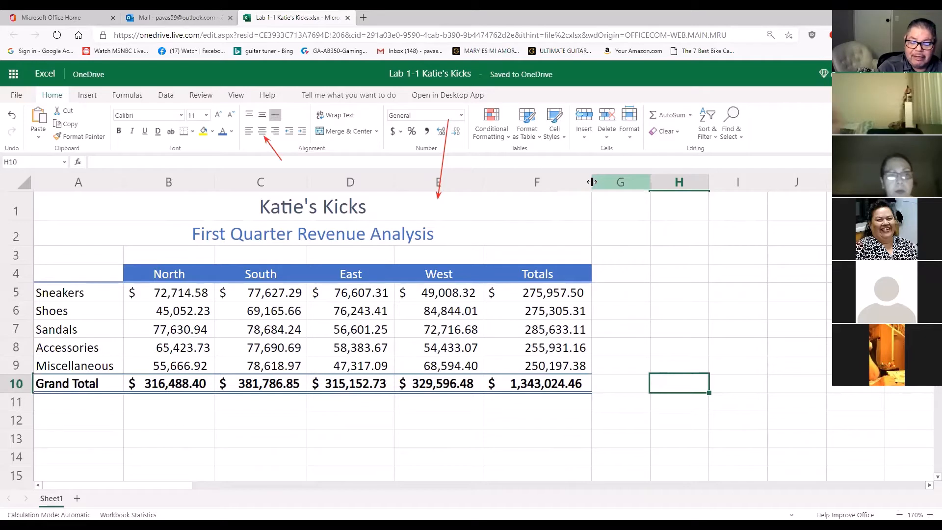
mouse_move(591, 182)
mouse_down()
mouse_move(620, 184)
mouse_move(596, 184)
mouse_up()
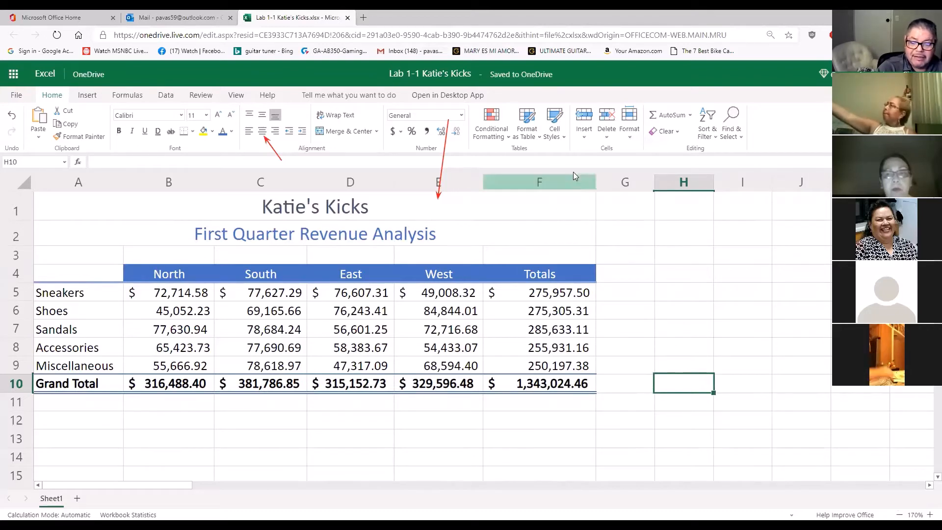
mouse_move(596, 182)
mouse_down()
mouse_move(567, 187)
mouse_move(580, 180)
mouse_up()
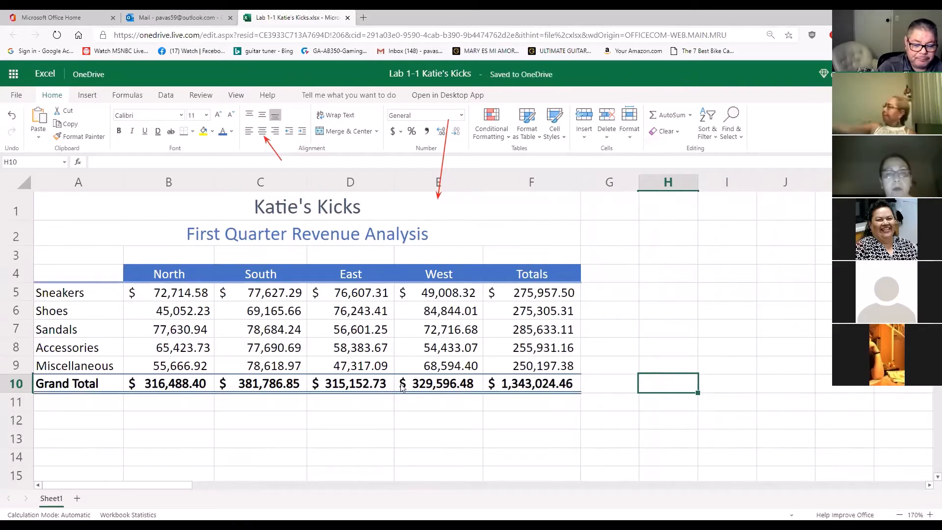
Compare the number formats of the Sneakers and Grand Total rows with those of the amounts between them
click(178, 293)
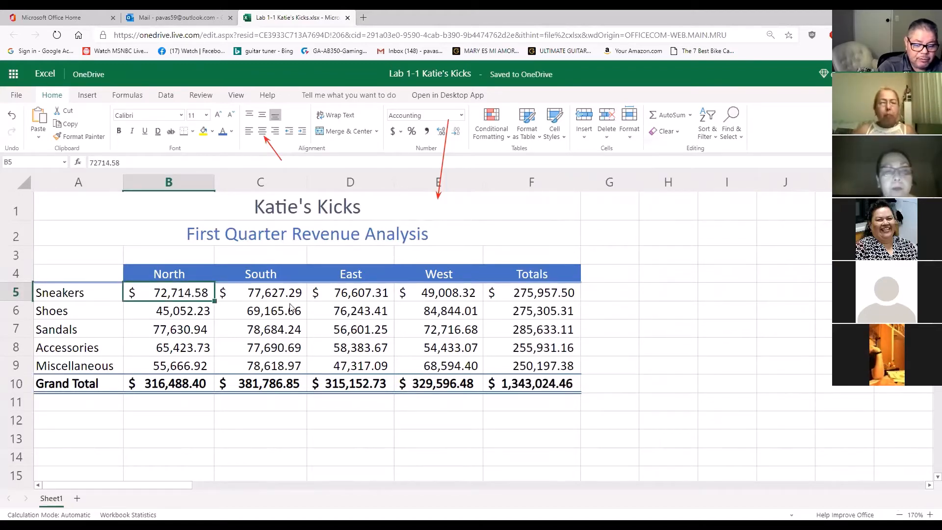
click(536, 297)
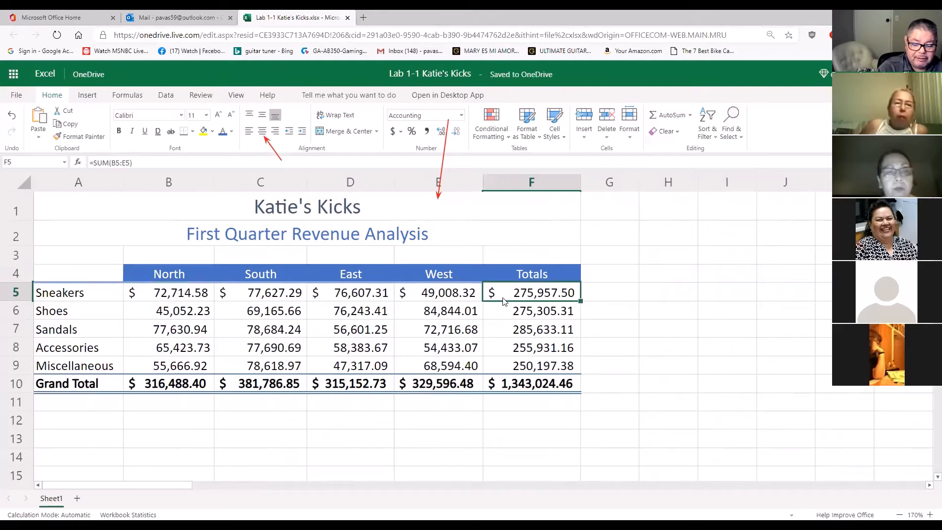
click(172, 387)
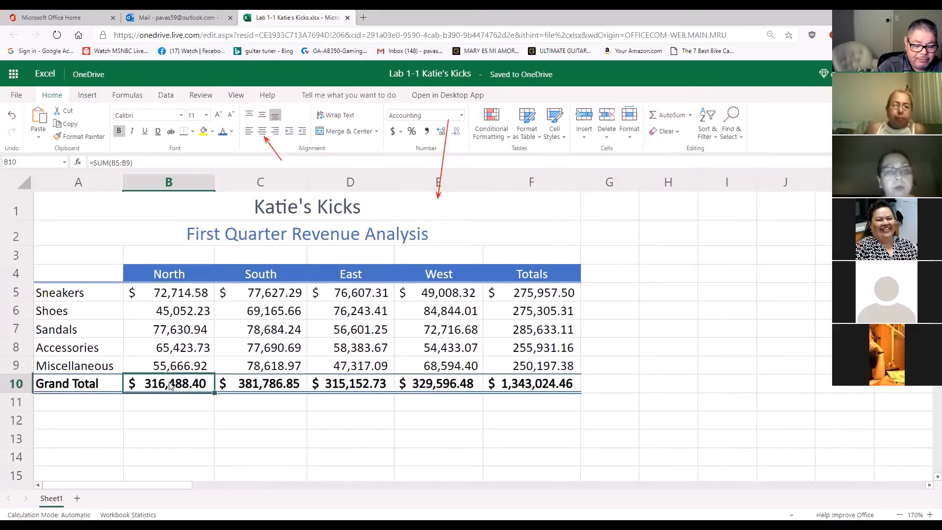
click(576, 317)
drag(194, 315, 533, 351)
click(525, 339)
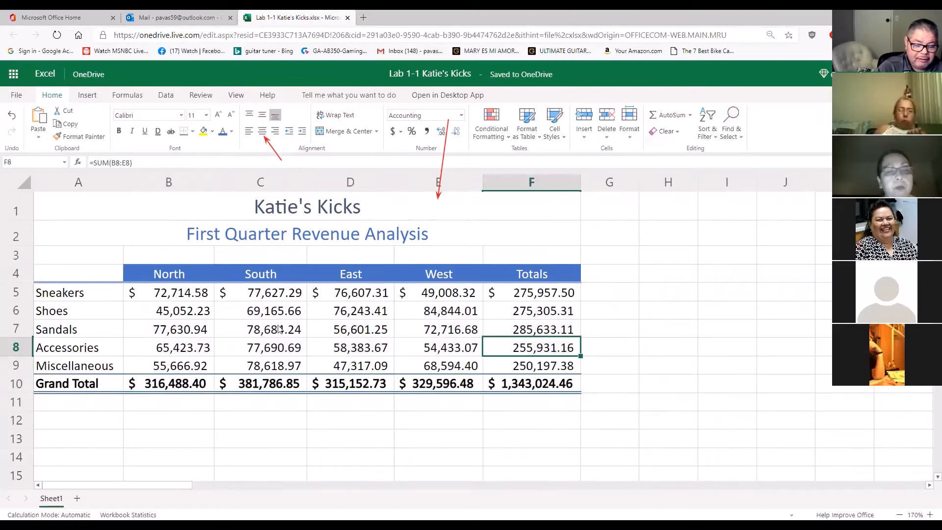
Try the English (United States) accounting format on the amounts in B6:F9 and undo it
drag(161, 314, 539, 367)
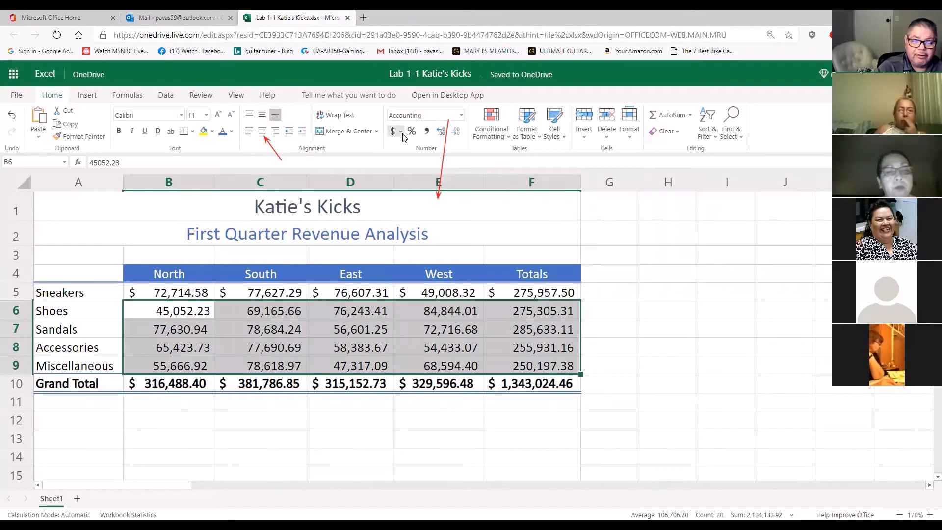
click(431, 114)
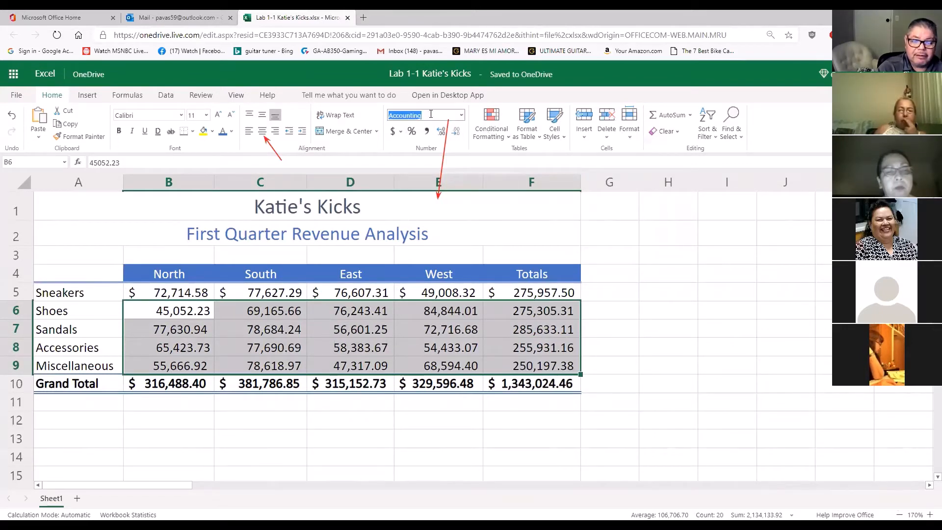
click(394, 133)
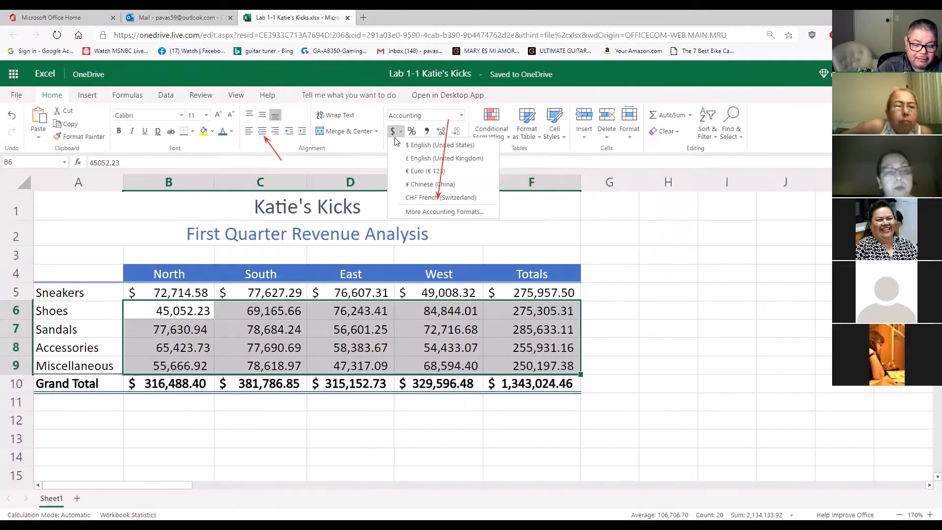
click(407, 146)
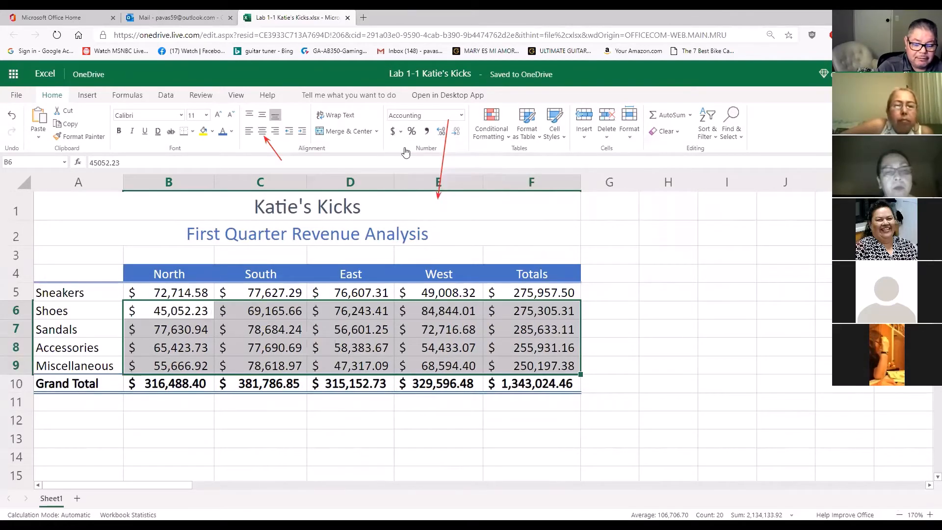
click(623, 324)
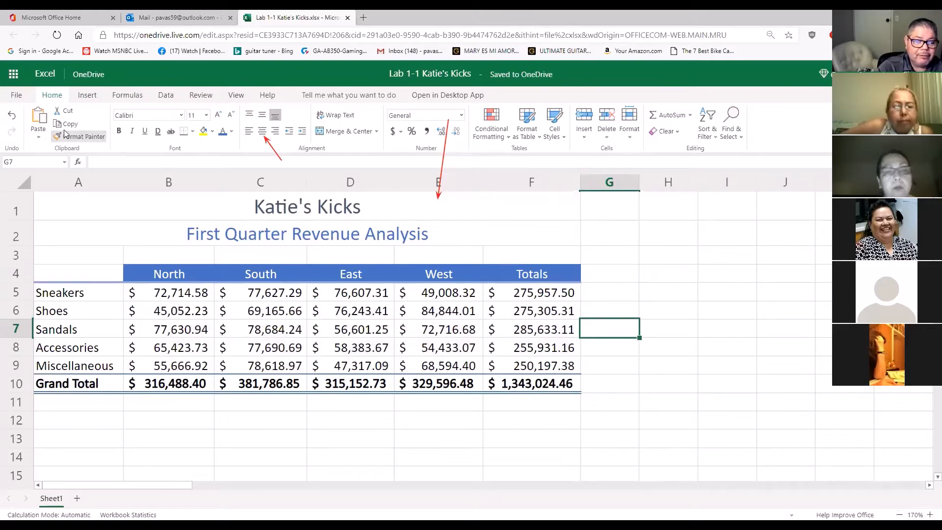
click(13, 117)
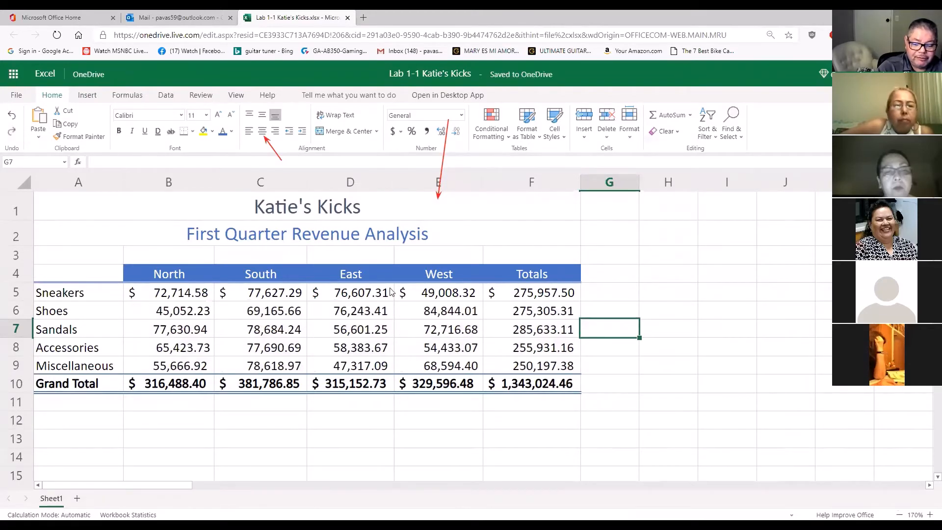
click(602, 292)
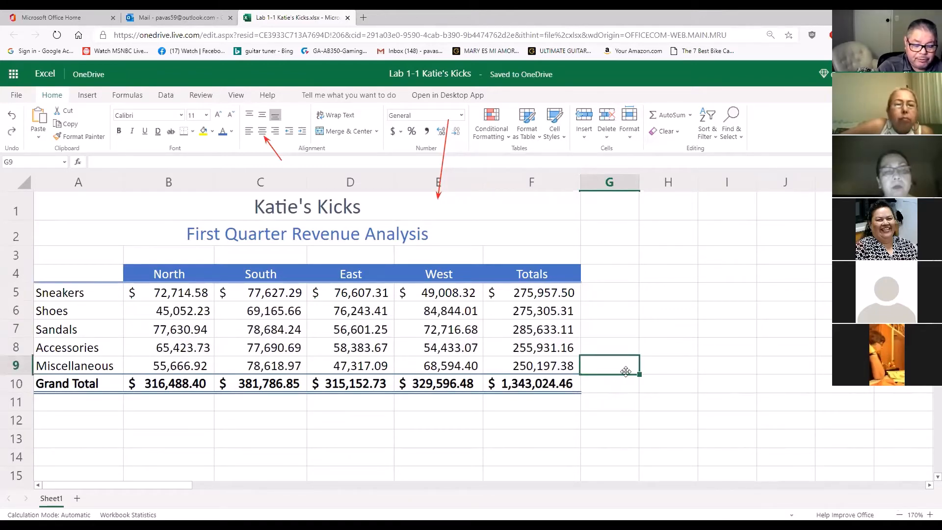
click(707, 403)
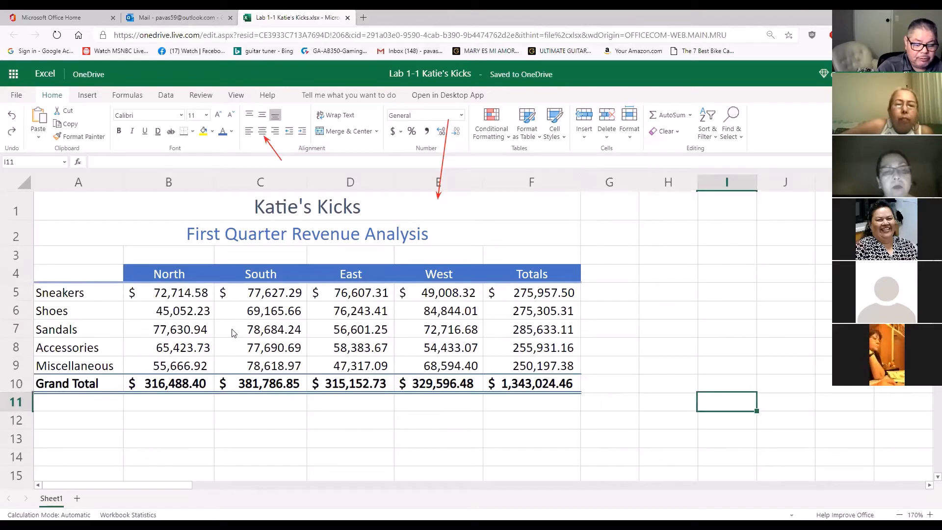
drag(181, 315, 521, 363)
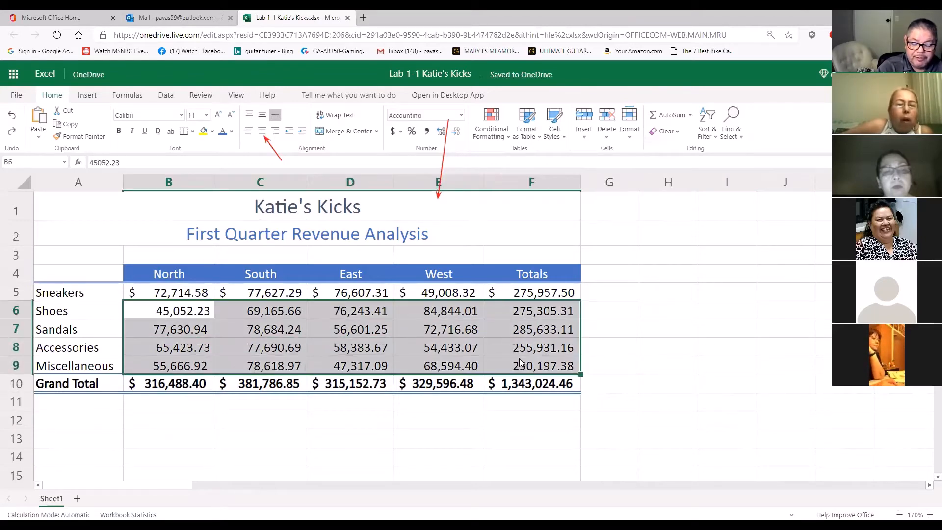
click(642, 329)
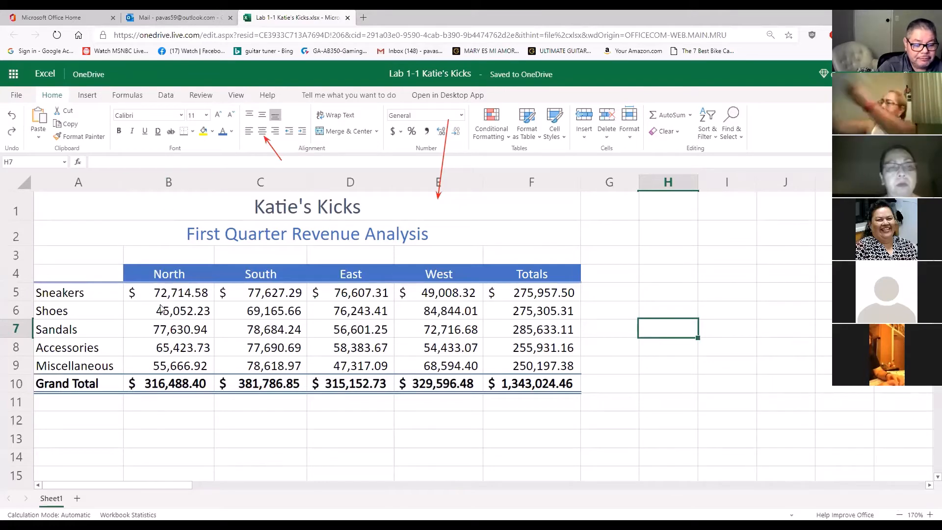
Review the region headings in B4:E4 and the matching Grand Total amounts in B10:E10
click(163, 278)
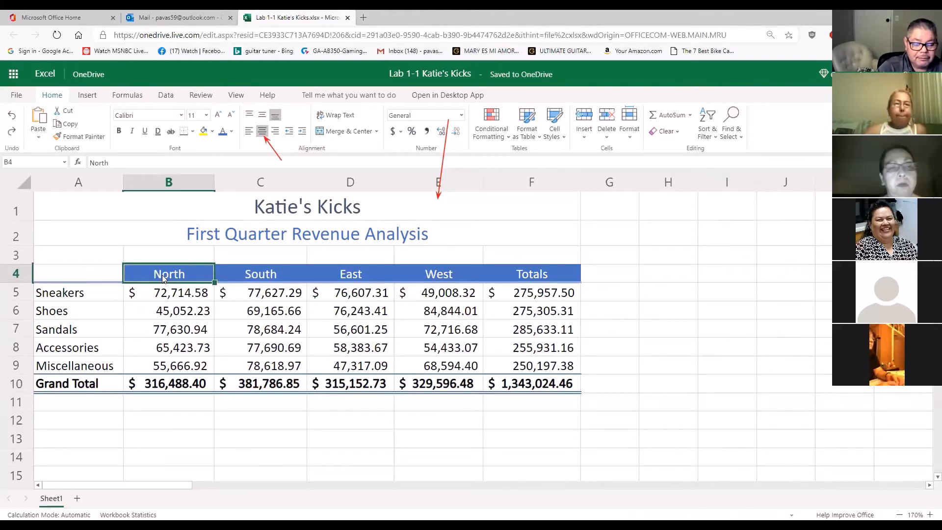
drag(221, 285, 439, 275)
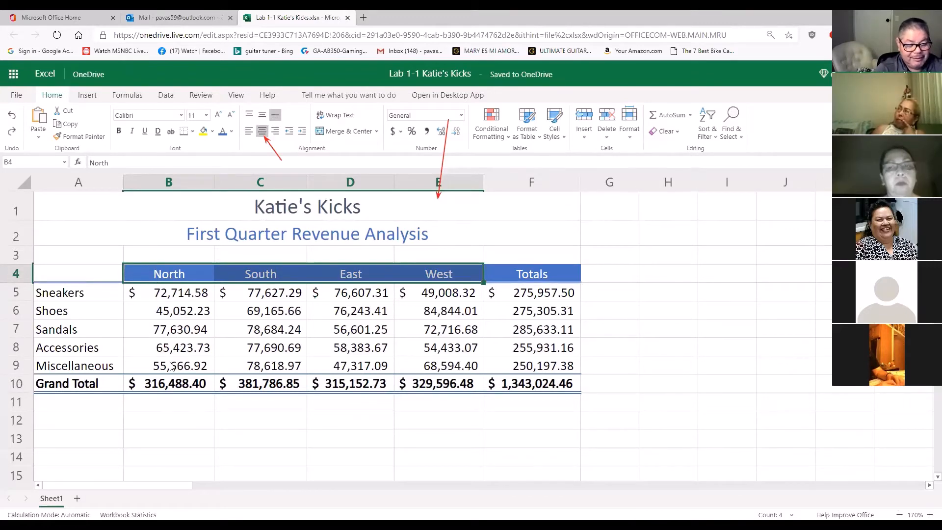
shift+click(154, 387)
click(228, 385)
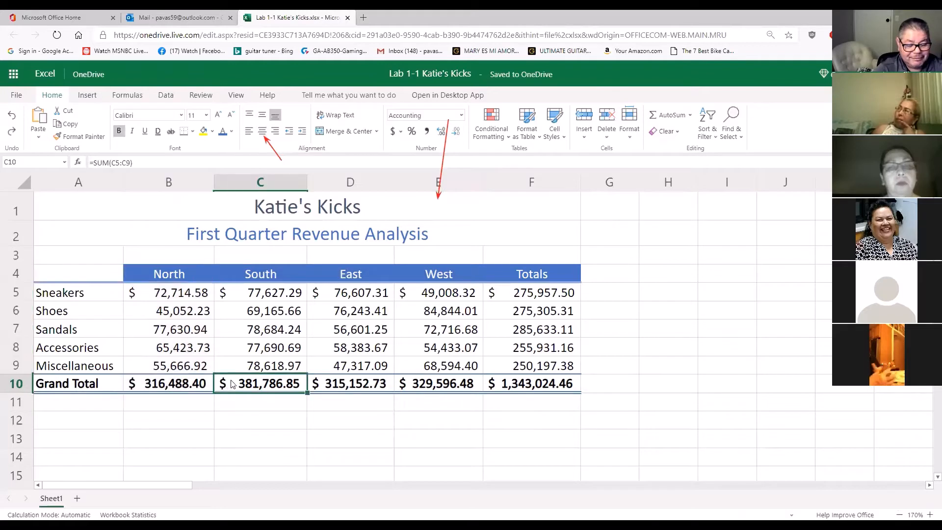
click(183, 273)
click(274, 279)
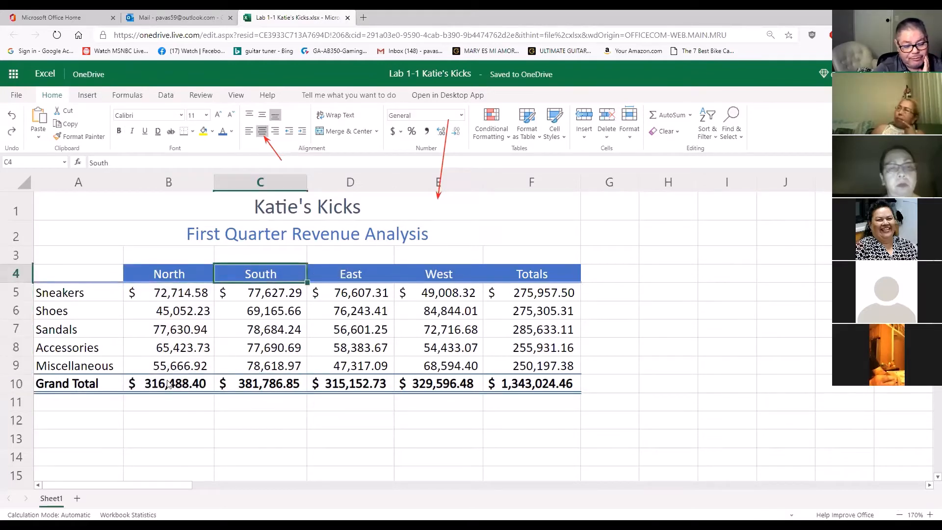
drag(167, 385, 435, 384)
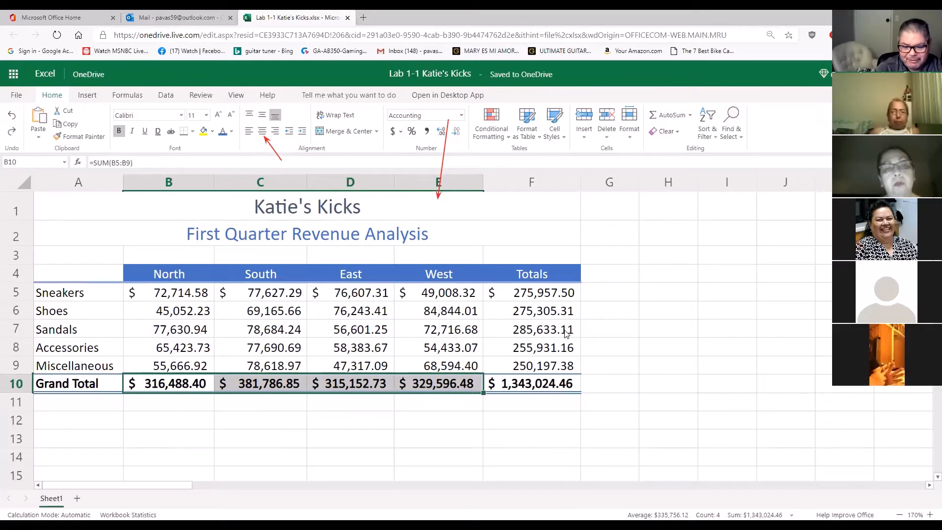
click(153, 383)
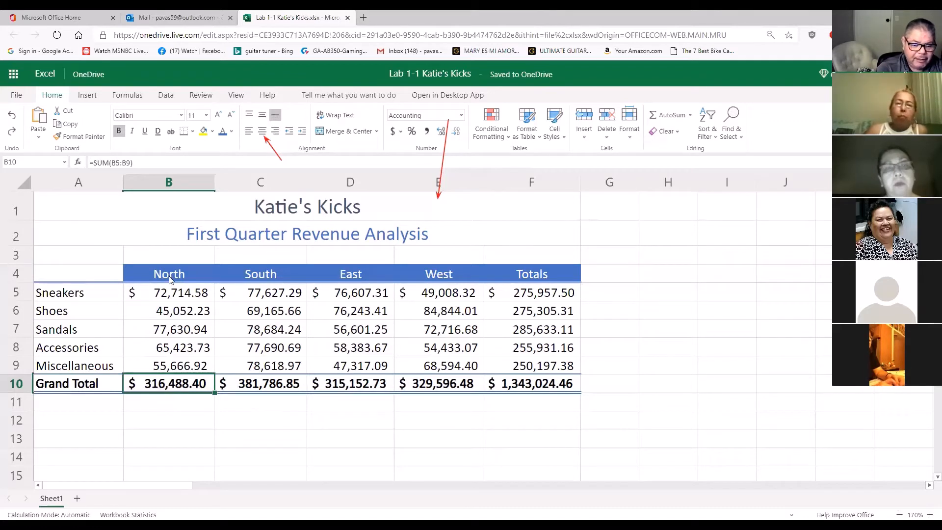
Practise selecting the region headings in B4:E4 together with the Grand Total amounts in B10:E10, clearing the selection after each attempt
drag(170, 279, 417, 273)
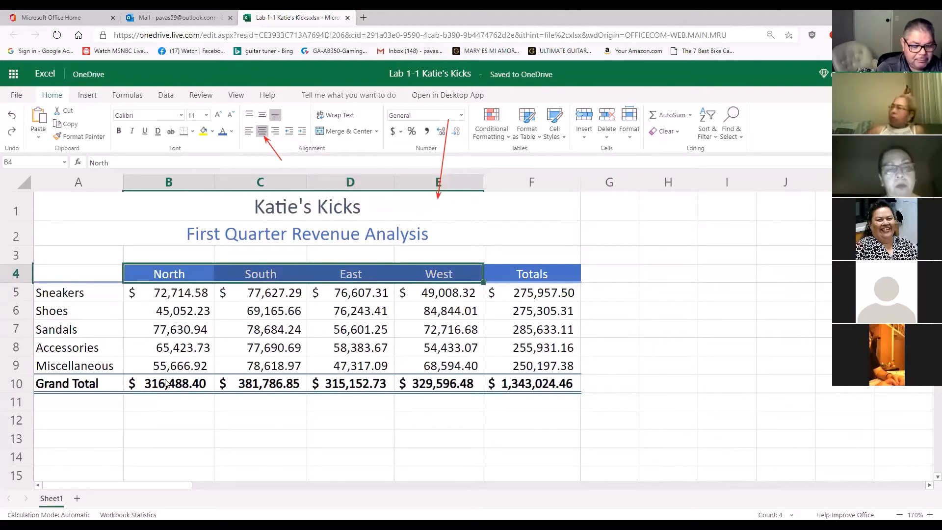
click(212, 385)
drag(213, 384, 441, 384)
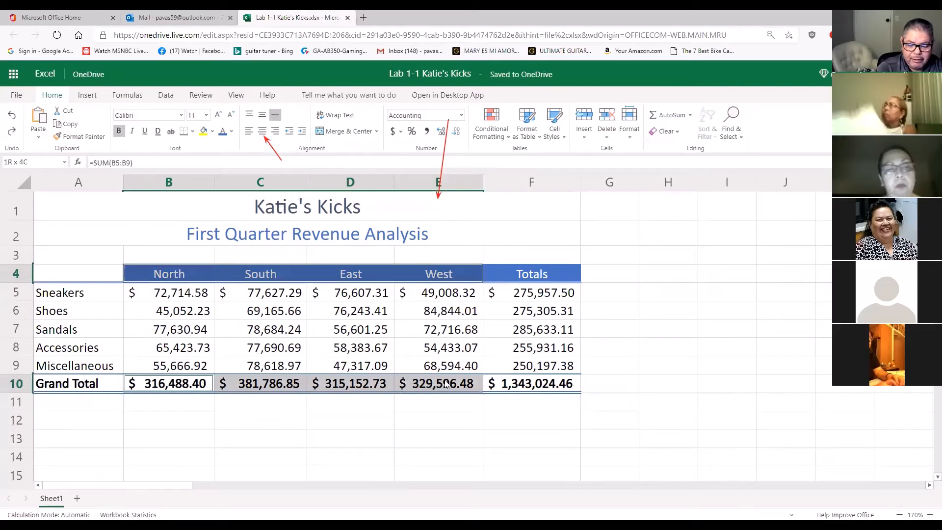
click(537, 430)
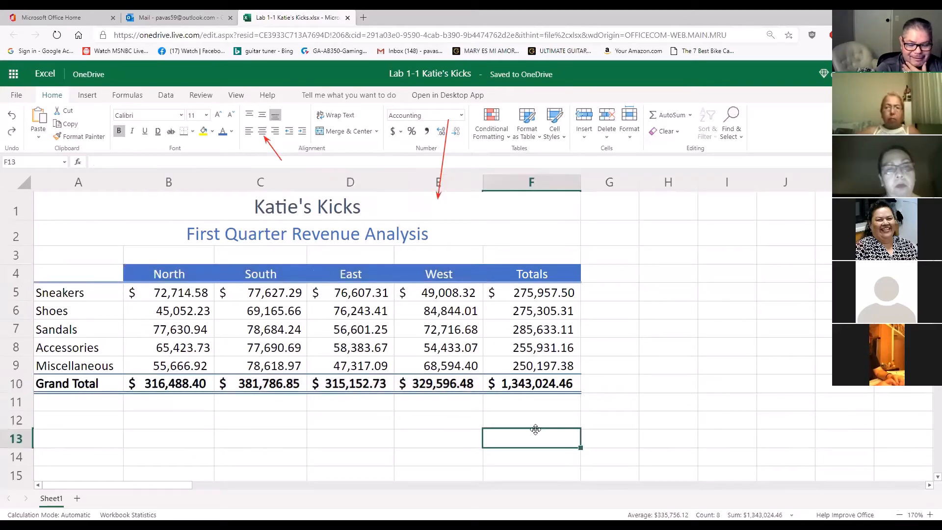
drag(177, 274, 435, 278)
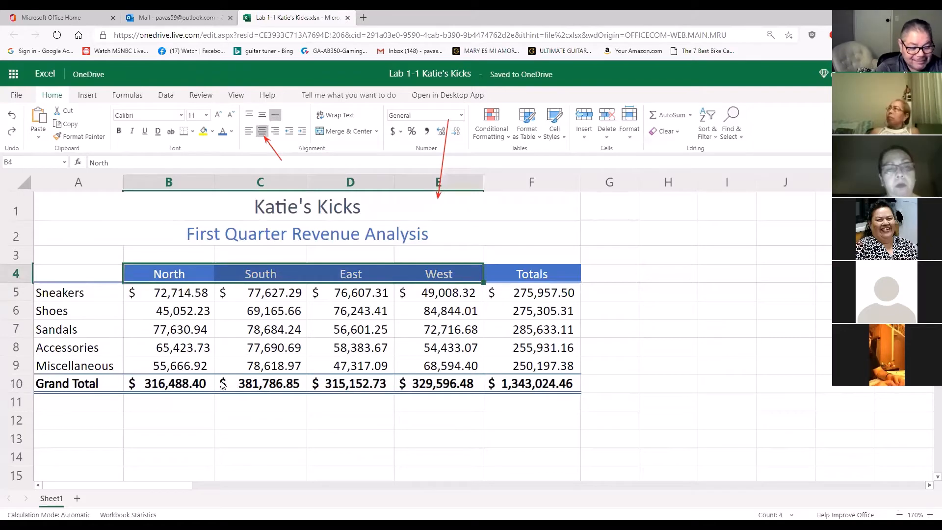
drag(190, 386, 457, 384)
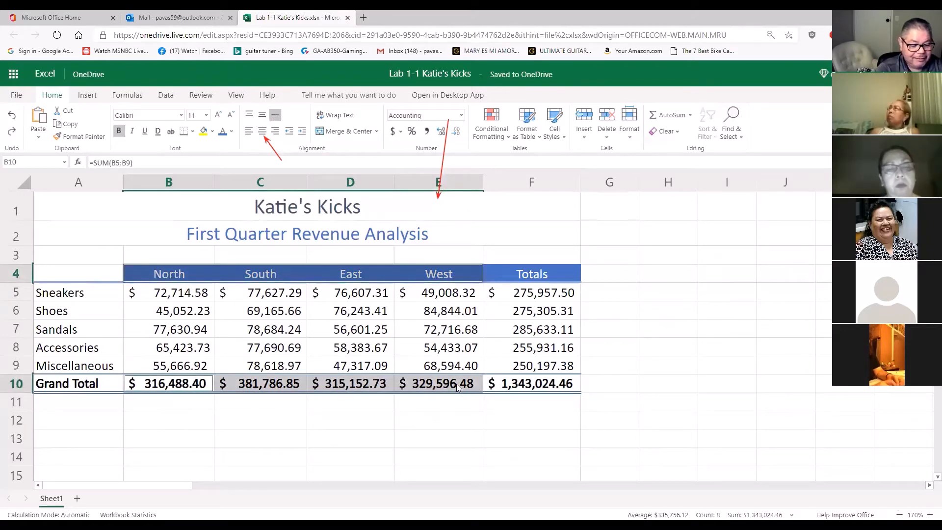
click(168, 410)
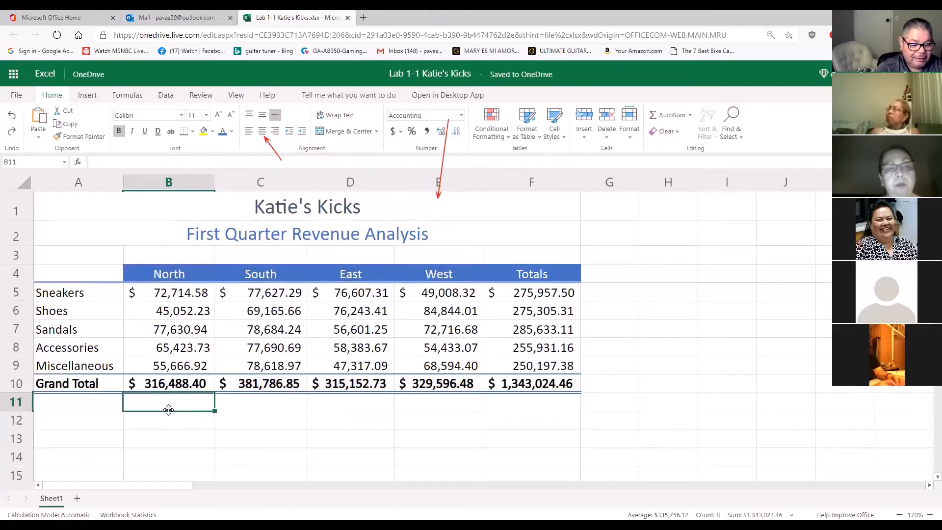
drag(168, 273, 469, 274)
drag(470, 388, 197, 386)
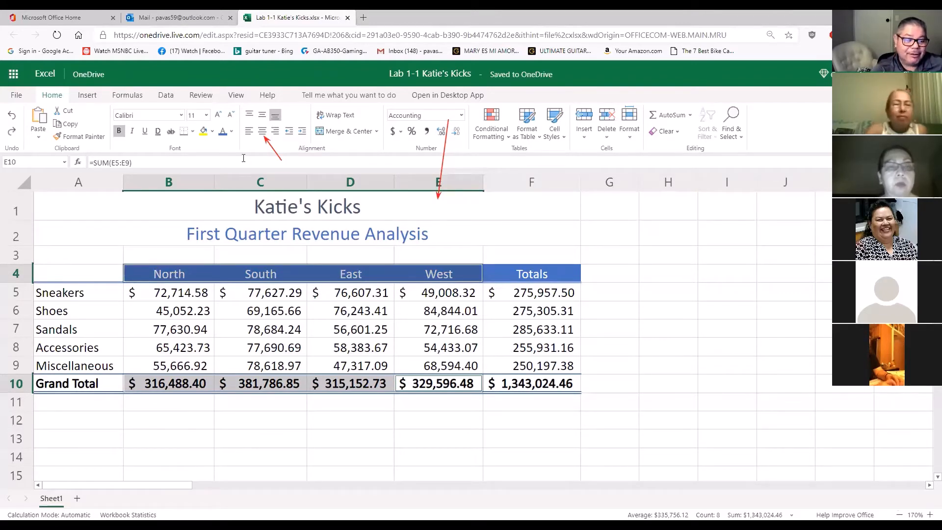
click(672, 289)
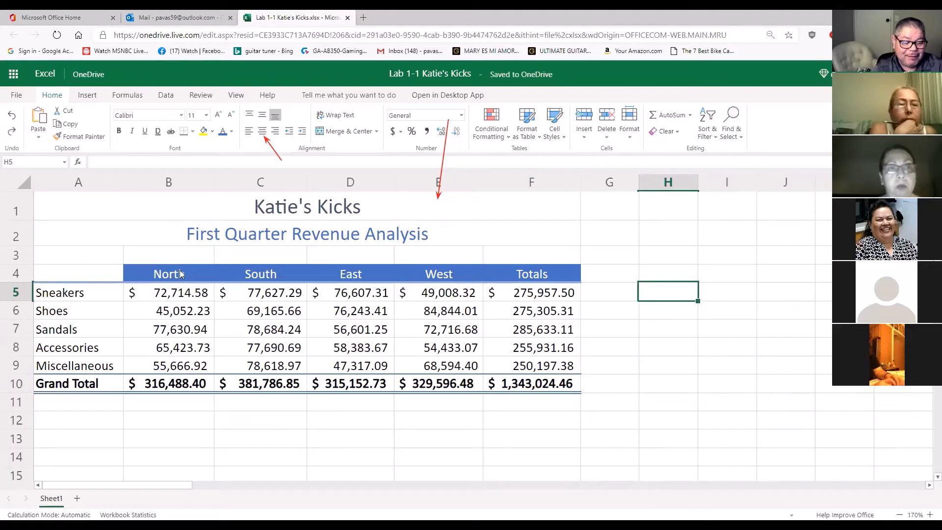
Try to chart the region headings in B4:E4 combined with the Grand Total amounts in B10:E10
drag(174, 279, 445, 278)
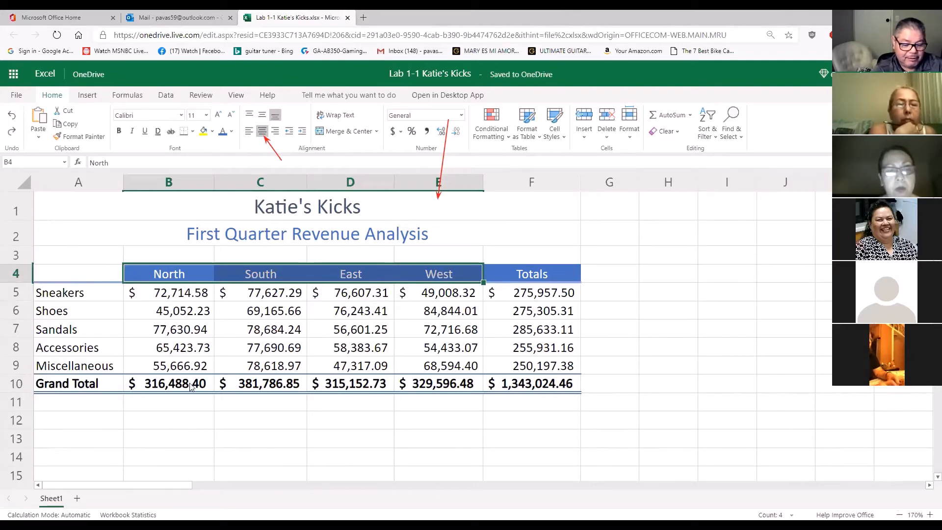
click(204, 386)
drag(205, 386, 432, 383)
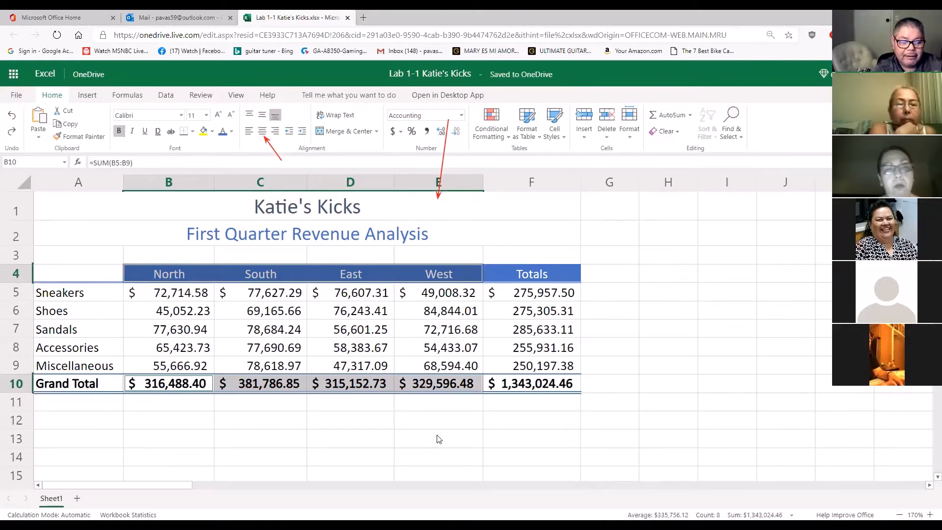
click(88, 95)
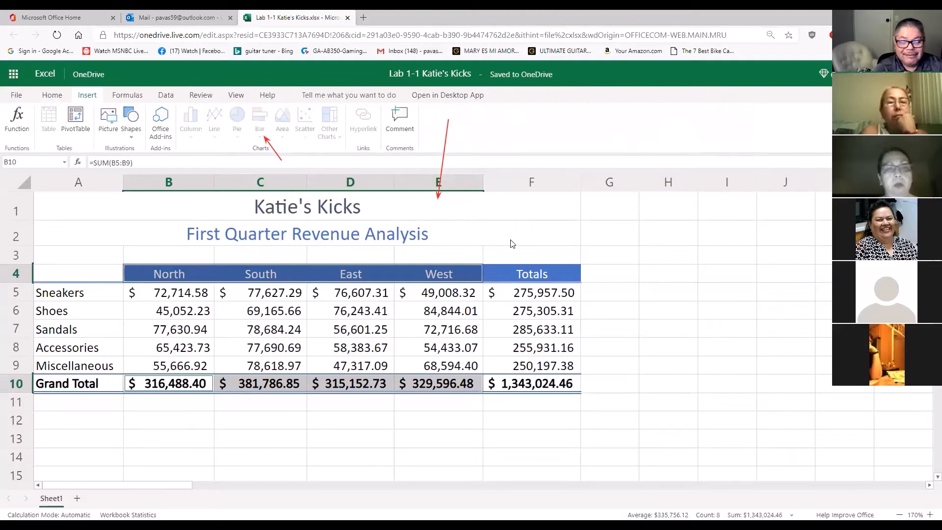
click(527, 238)
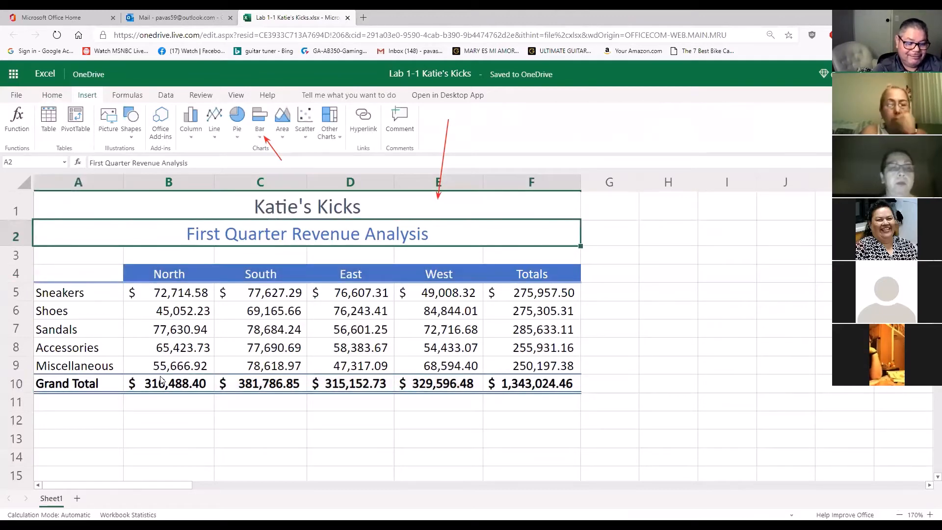
Insert a 2-D pie chart of the four regional Grand Total amounts in B10:E10
drag(162, 381, 471, 384)
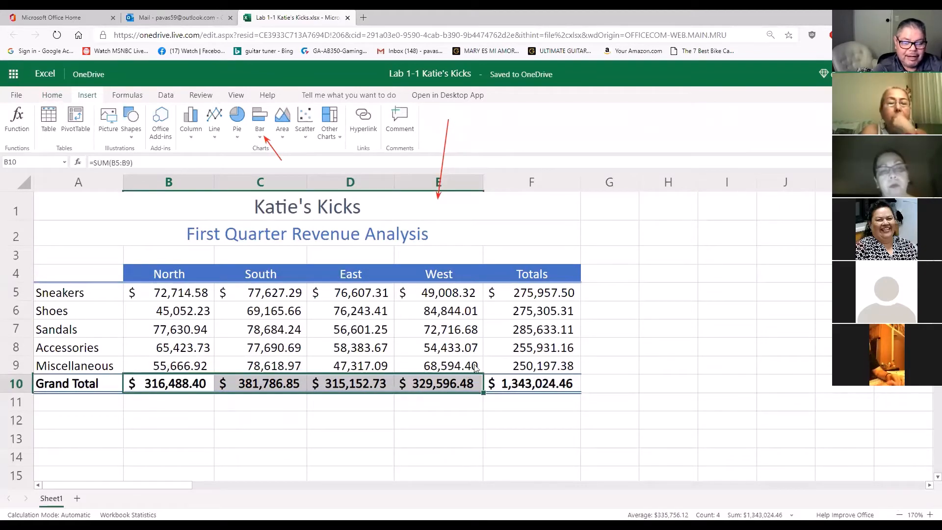
click(240, 140)
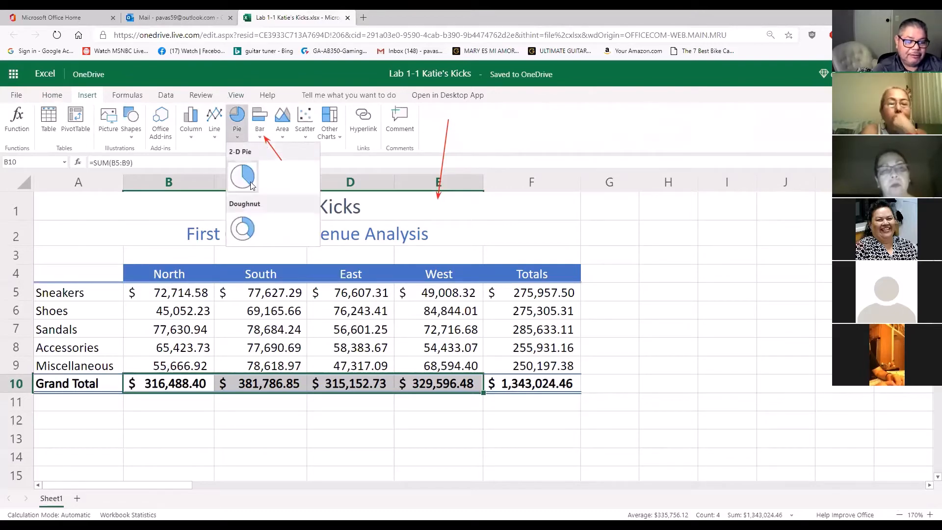
click(250, 184)
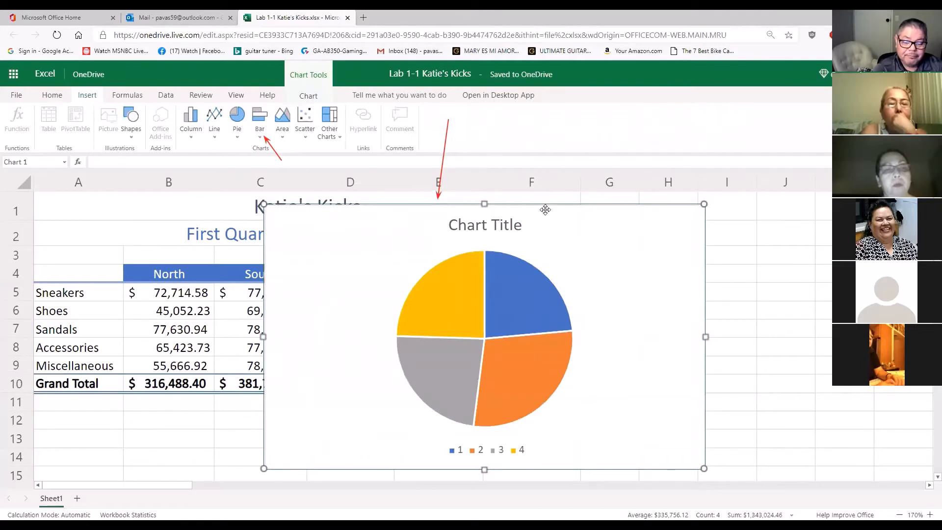
Move the pie chart away from the regional amounts, towards columns F to J, and shrink it slightly from its upper-left corner
drag(545, 209, 758, 192)
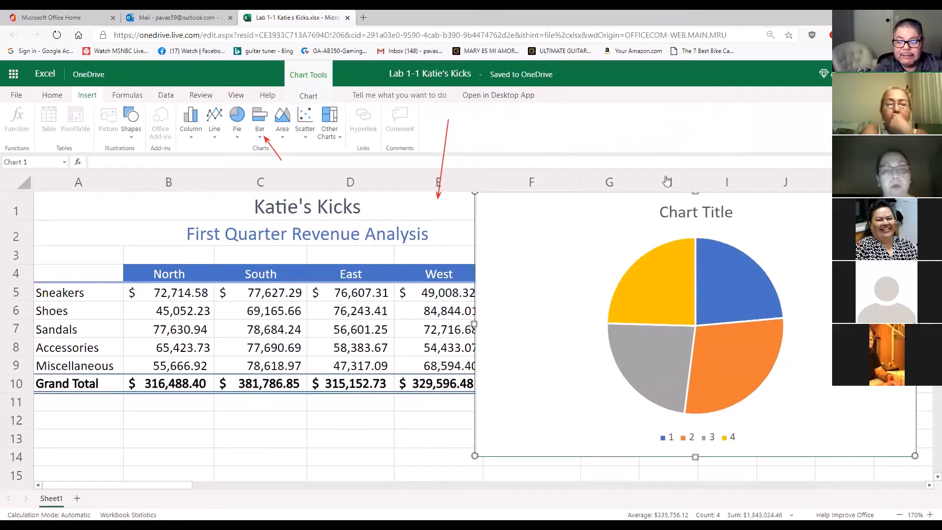
drag(601, 233, 619, 245)
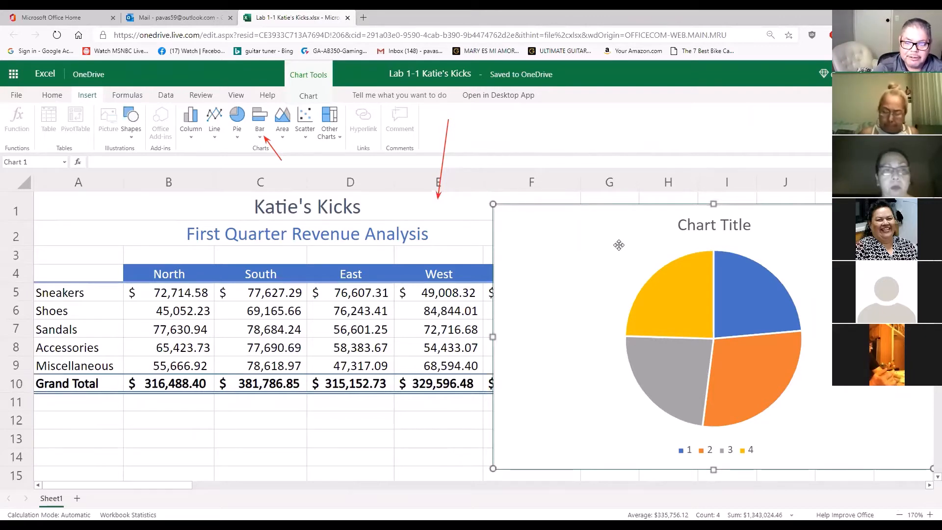
drag(492, 204, 529, 236)
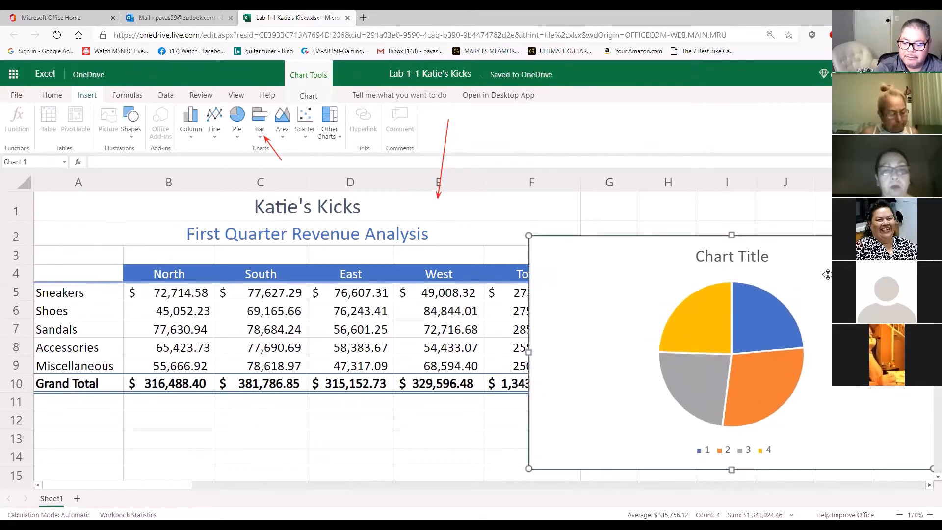
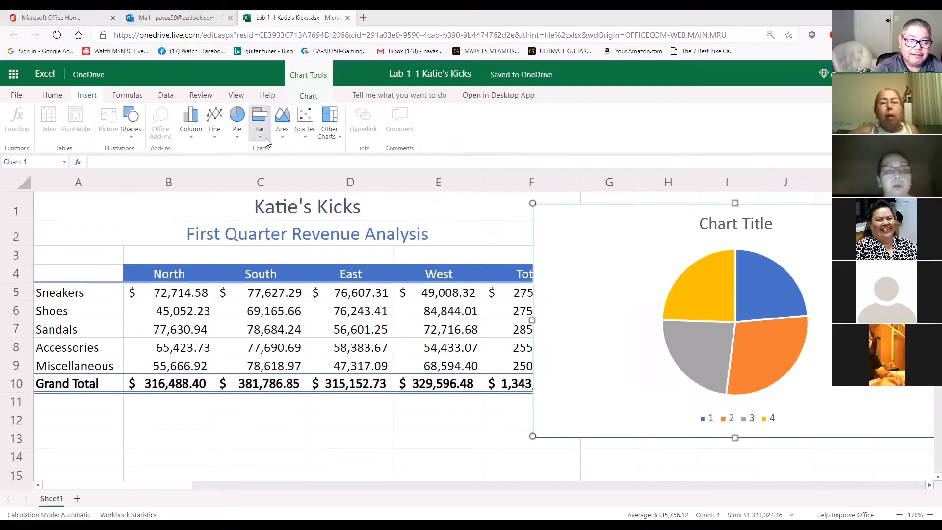
Change the pie chart's title to "First Quarter Revenue Analysis"
click(313, 96)
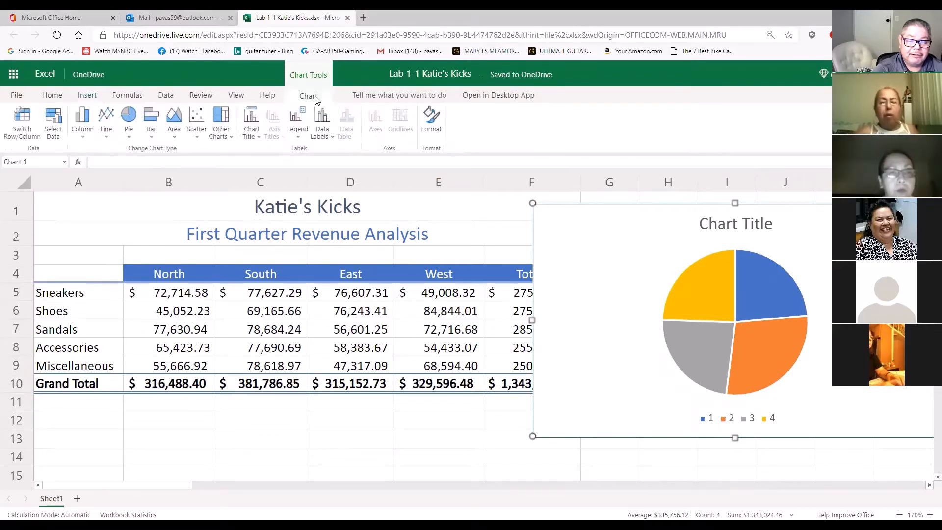
click(251, 130)
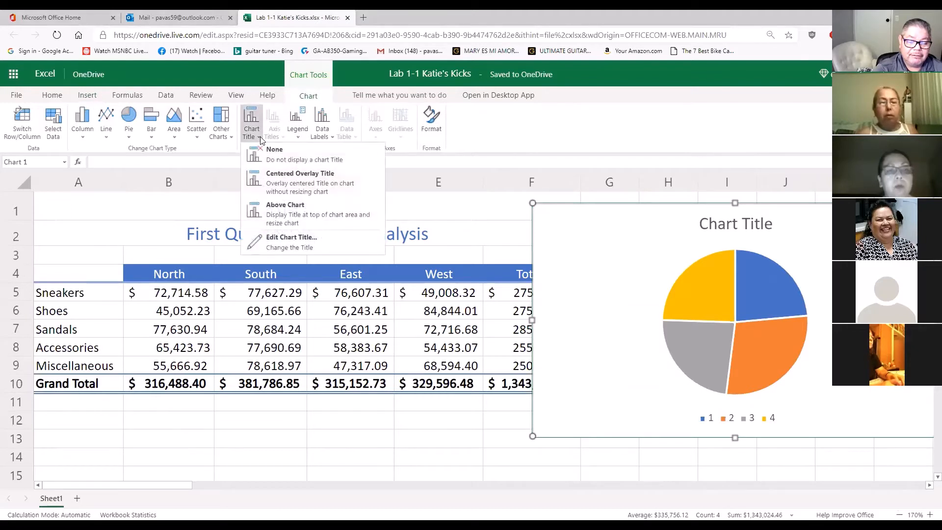
click(283, 240)
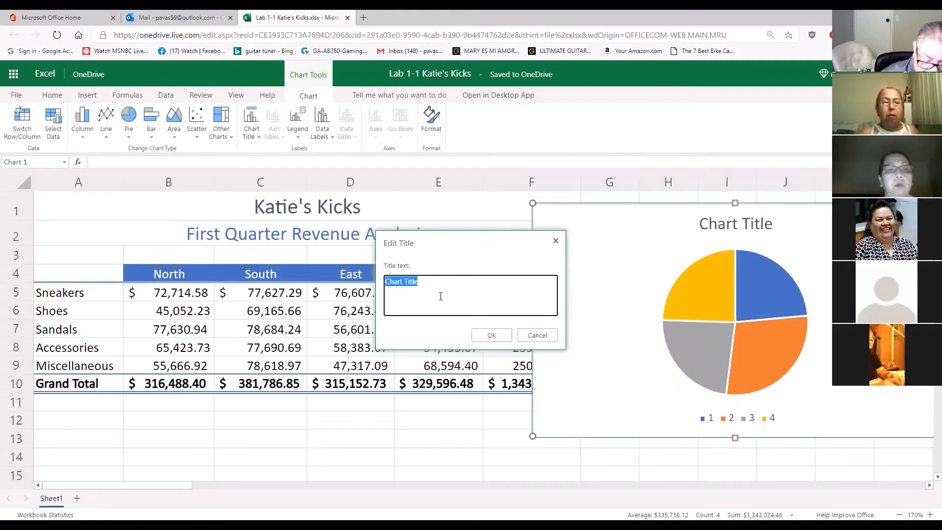
text(Fir)
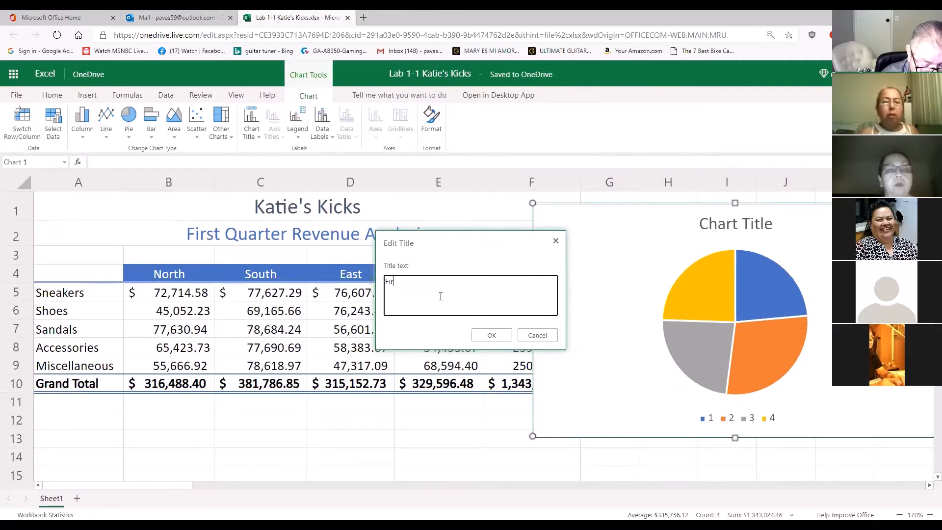
text(st Quarter Revenuew)
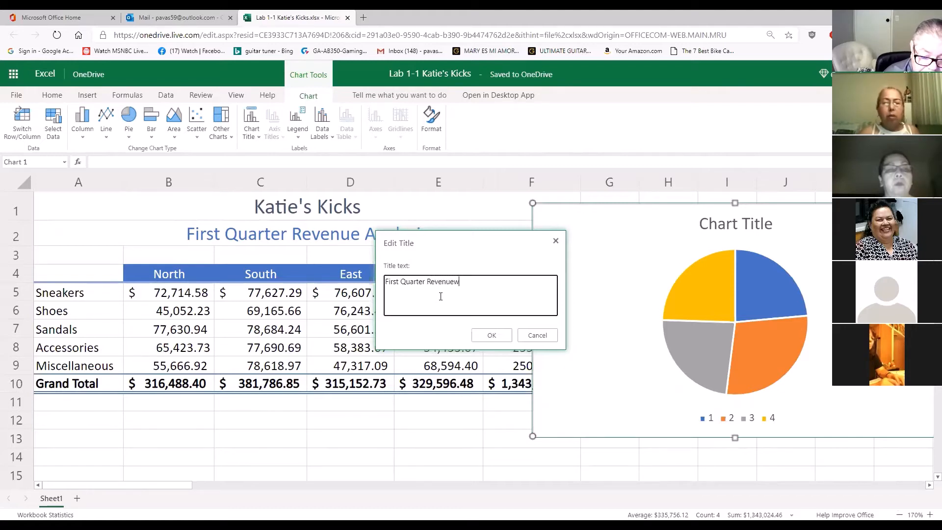
key(BackSpace)
text(A)
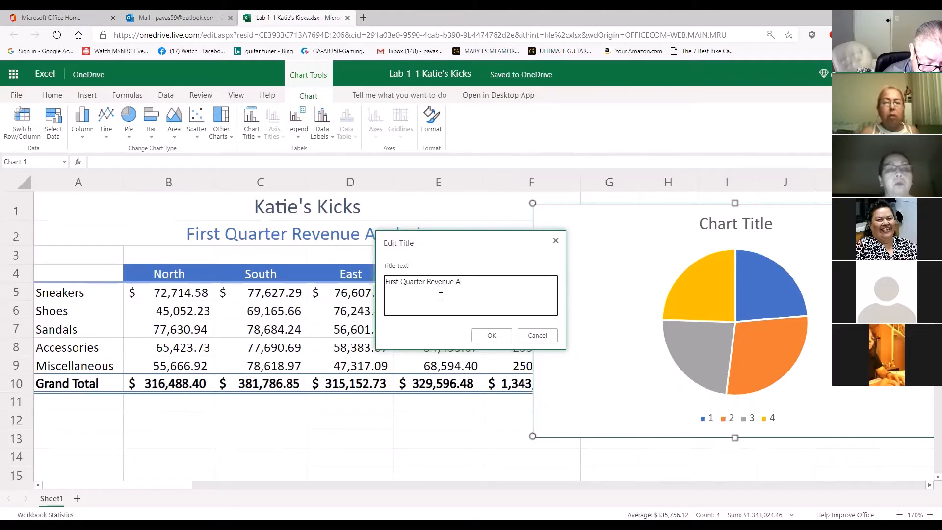
text(nalysis)
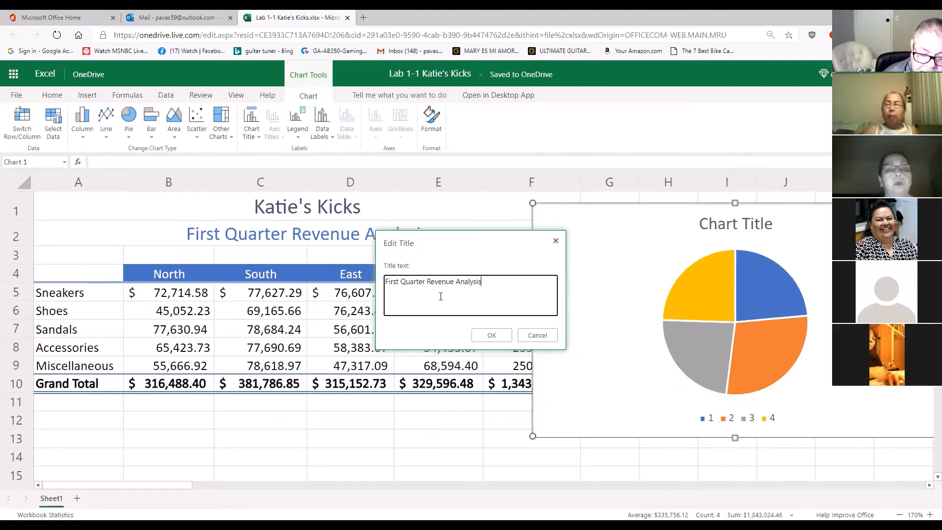
click(493, 333)
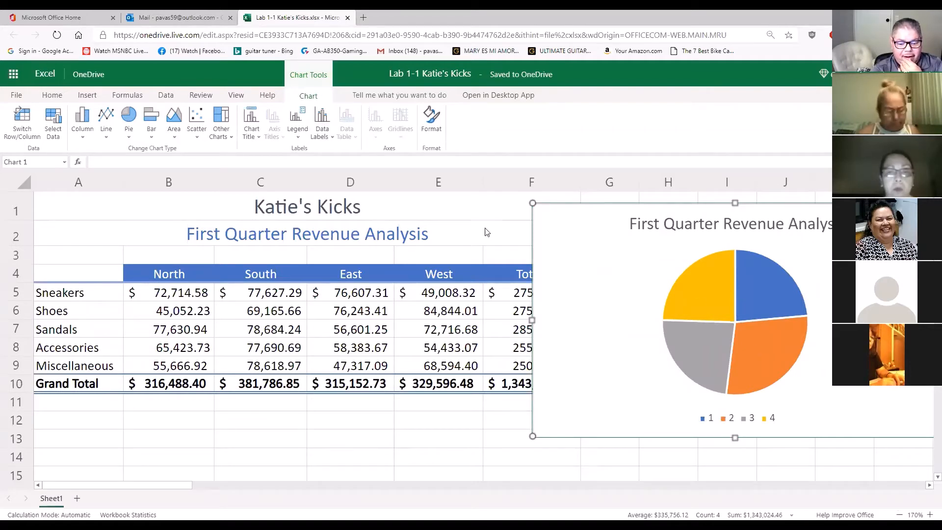
Try Best Fit data labels on the pie chart and turn them off again
click(330, 139)
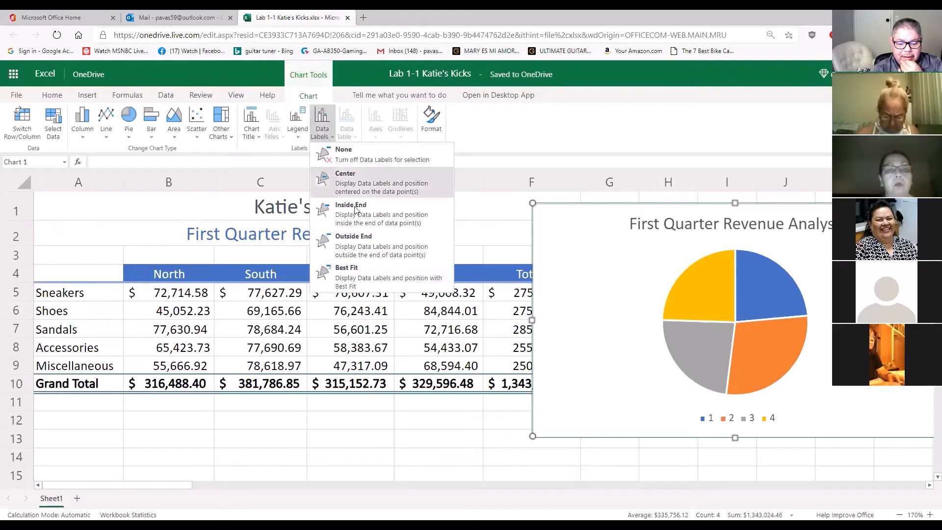
click(372, 265)
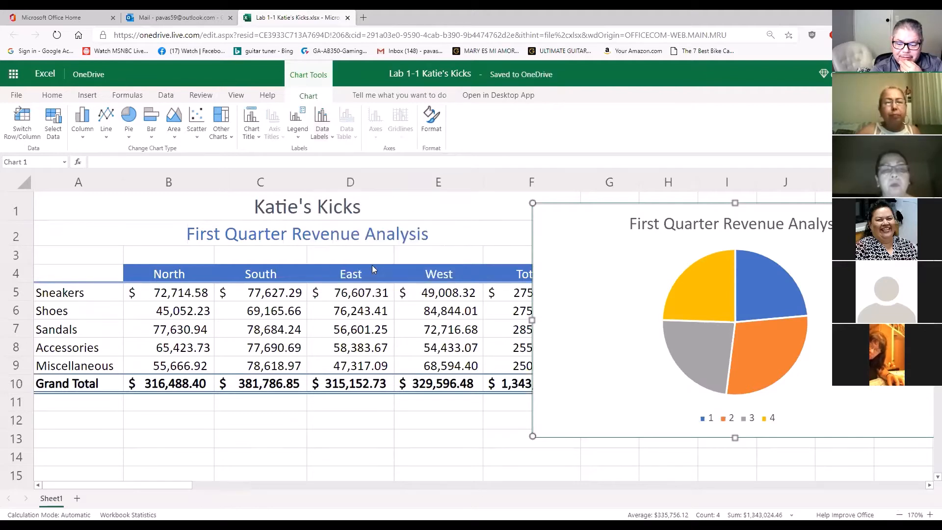
click(323, 136)
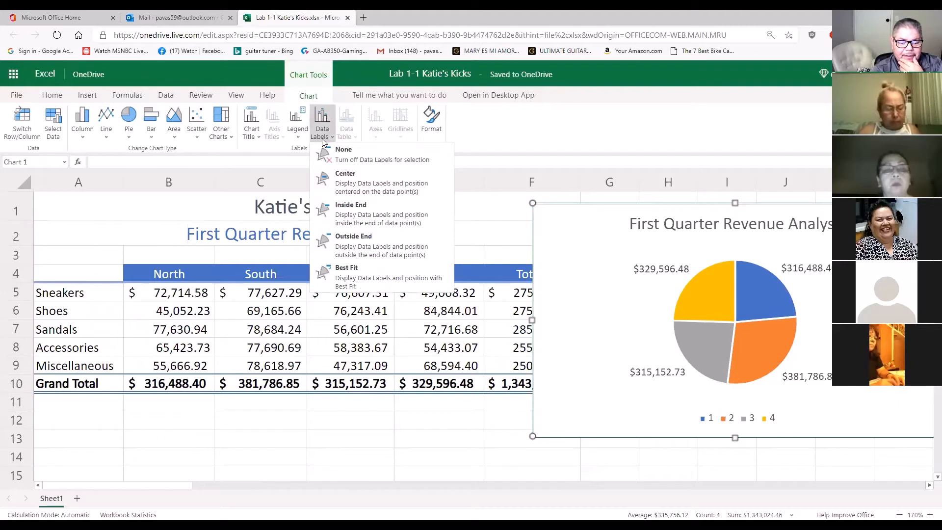
click(328, 149)
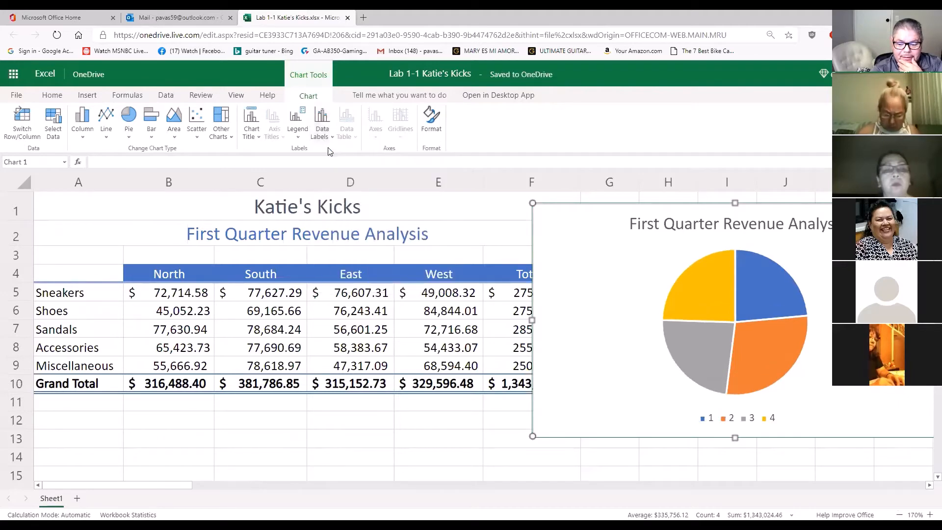
click(299, 137)
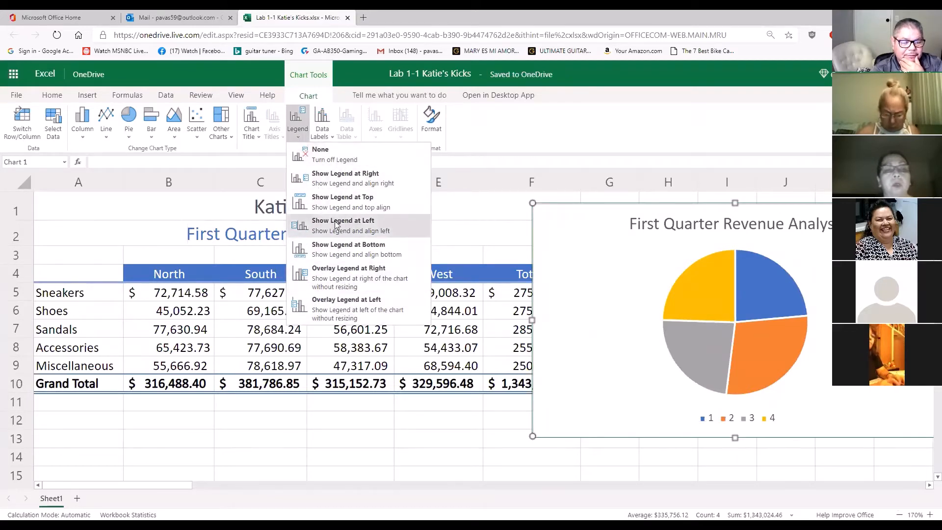
click(259, 139)
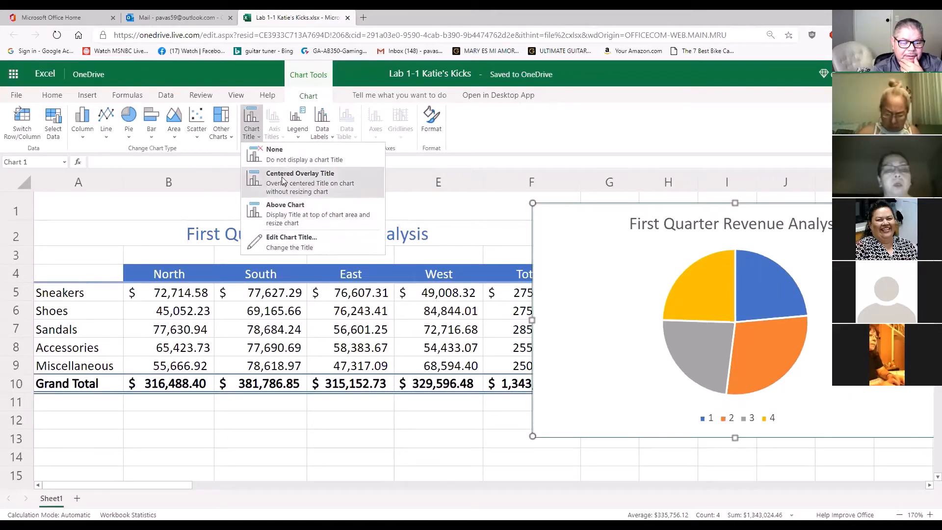
click(233, 137)
click(233, 138)
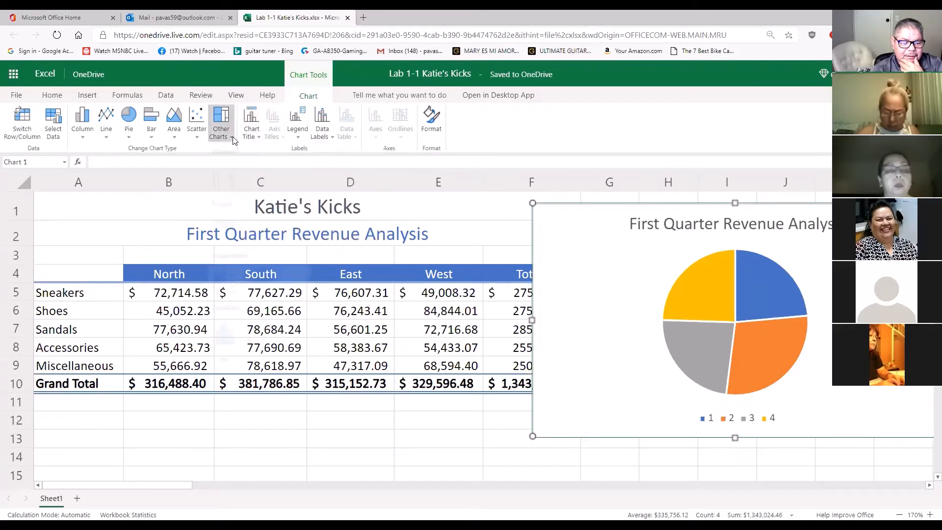
Try Inside End and Center data labels on the pie chart, undoing each placement
click(323, 139)
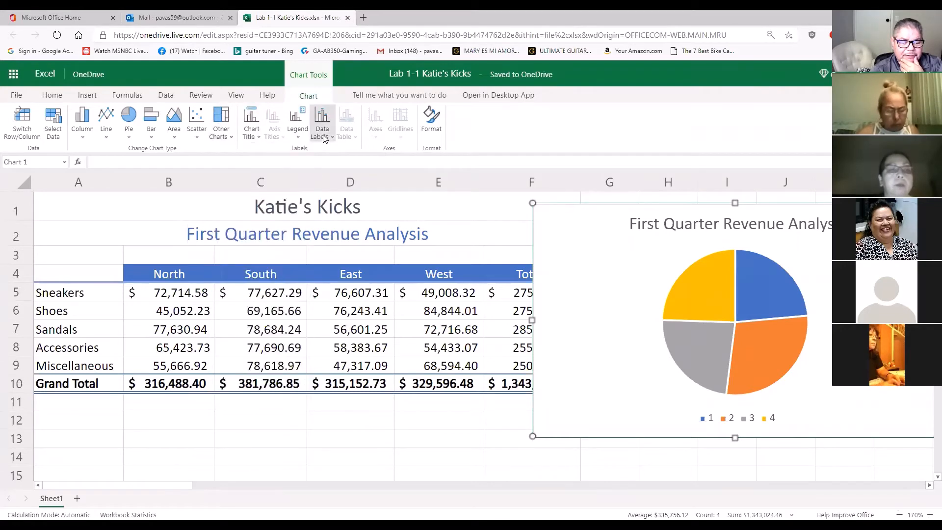
click(324, 141)
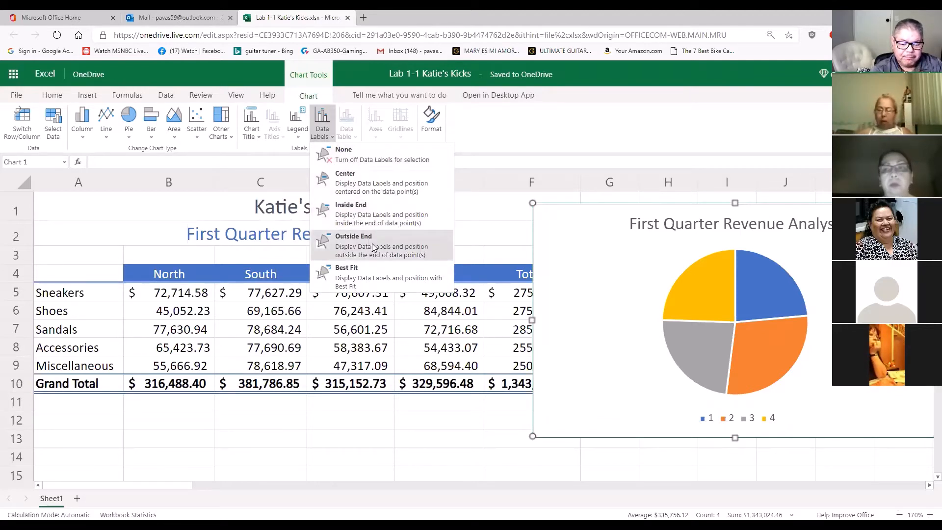
click(378, 219)
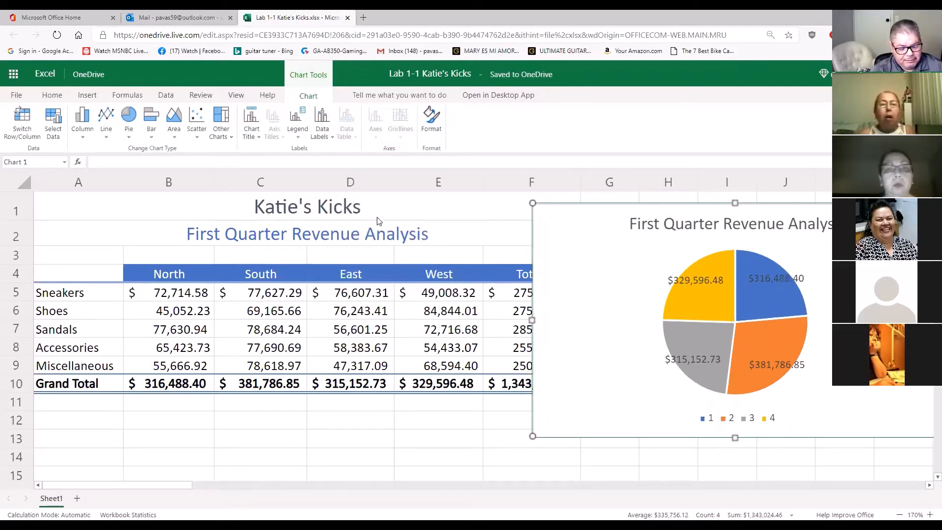
key(ctrl+z)
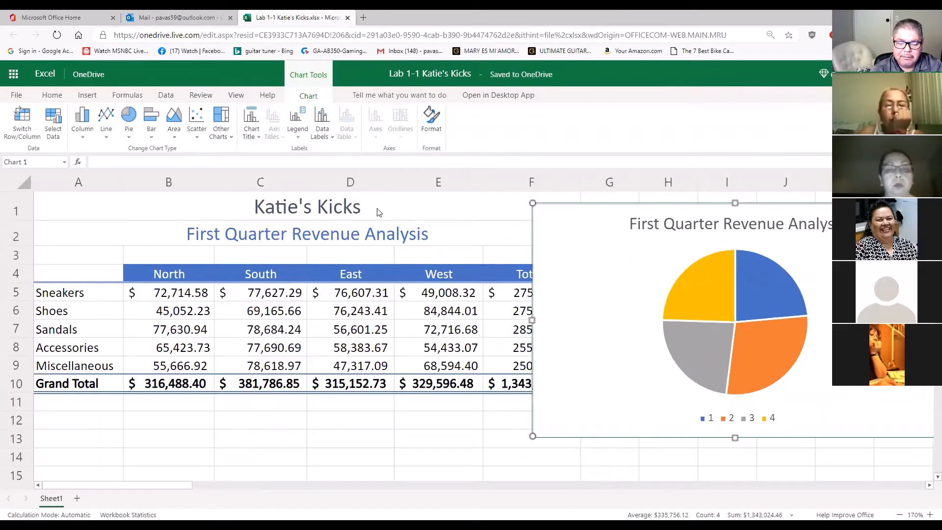
click(333, 139)
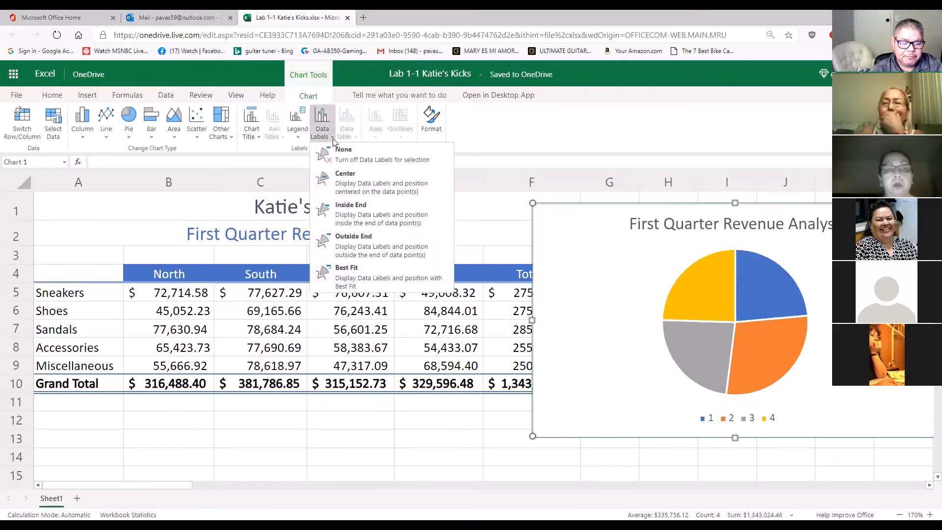
click(396, 198)
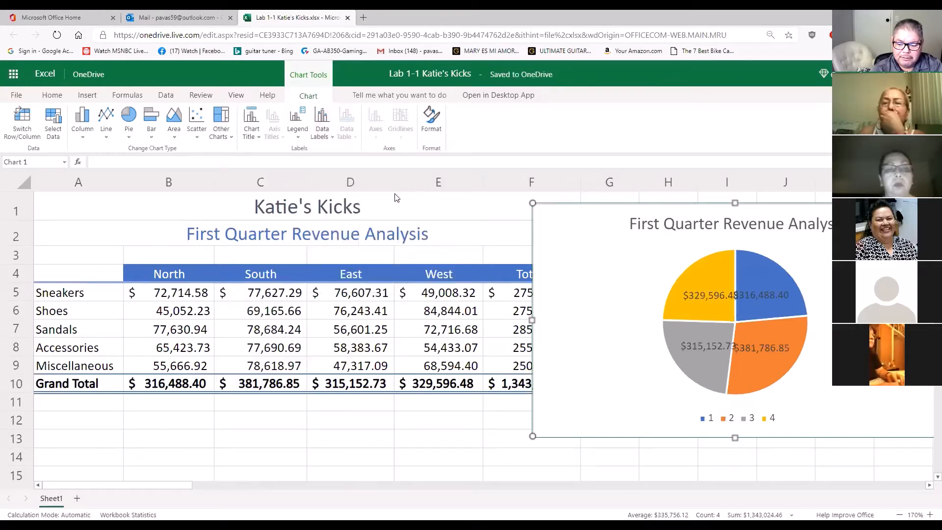
key(ctrl+z)
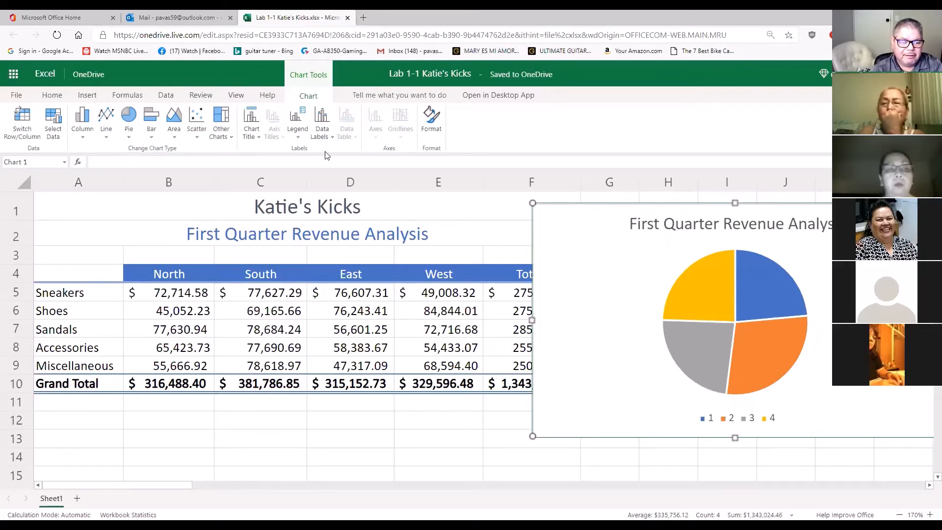
Try to overlay the legend at the right of the pie chart without resizing it
click(298, 125)
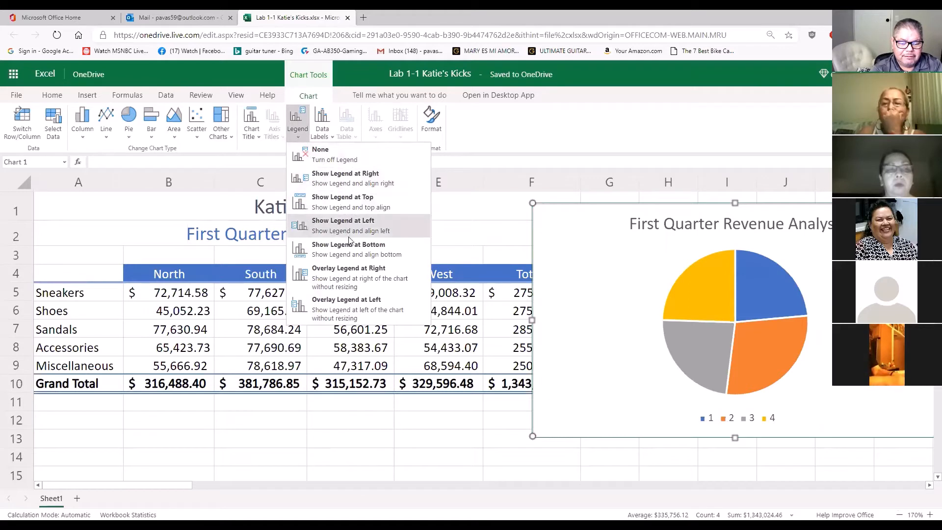
click(359, 277)
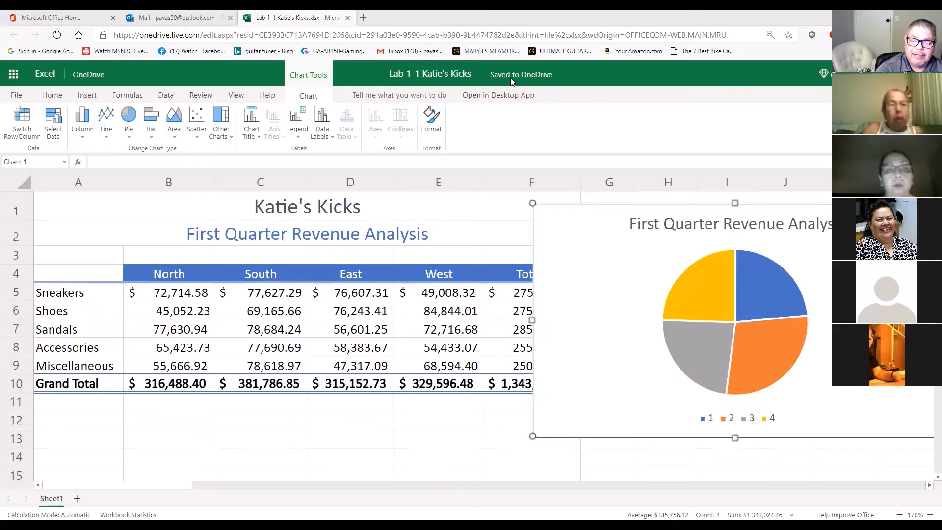
click(467, 74)
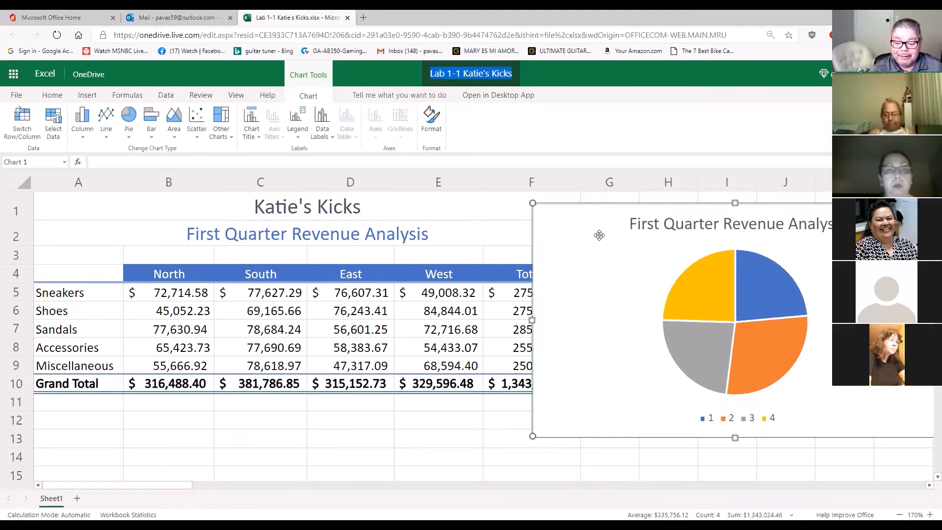
Move the pie chart below the Grand Total row, starting at row 11 and spanning columns A to F
drag(597, 244, 260, 319)
click(645, 309)
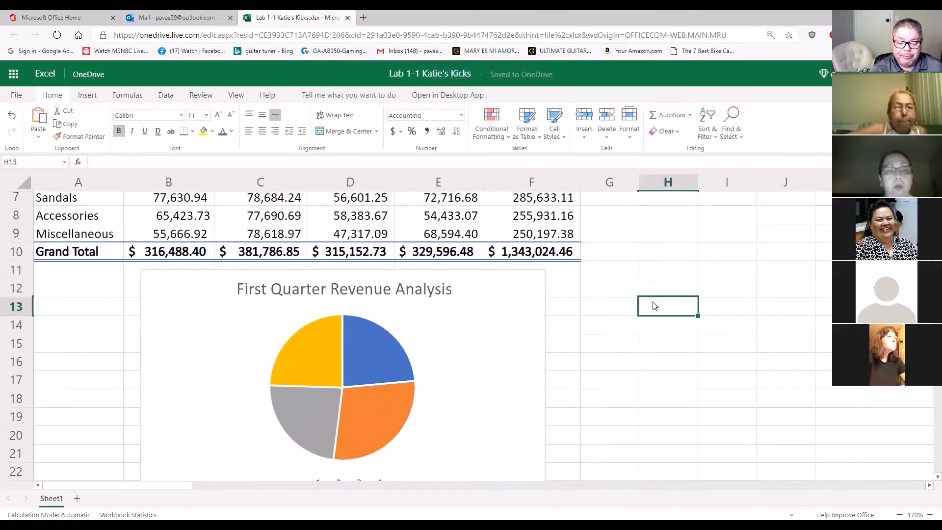
scroll(652, 305, up, 2)
scroll(655, 301, down, 2)
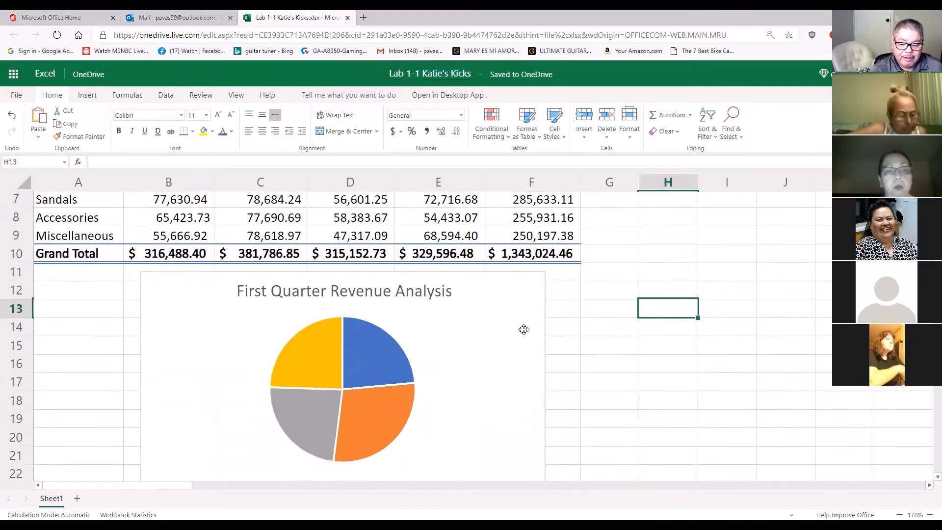
drag(523, 330, 452, 336)
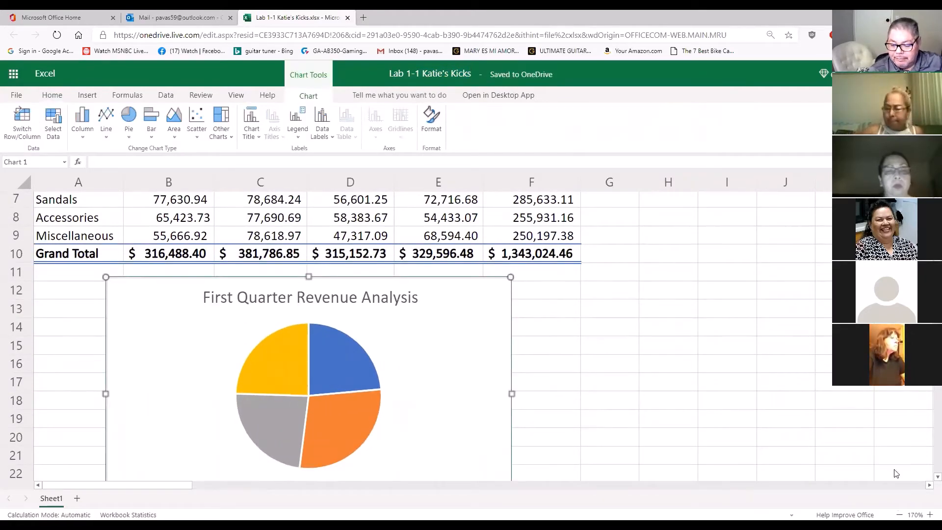
Zoom the worksheet out to 120% and look over the revenue table together with the whole pie chart
click(900, 509)
click(901, 505)
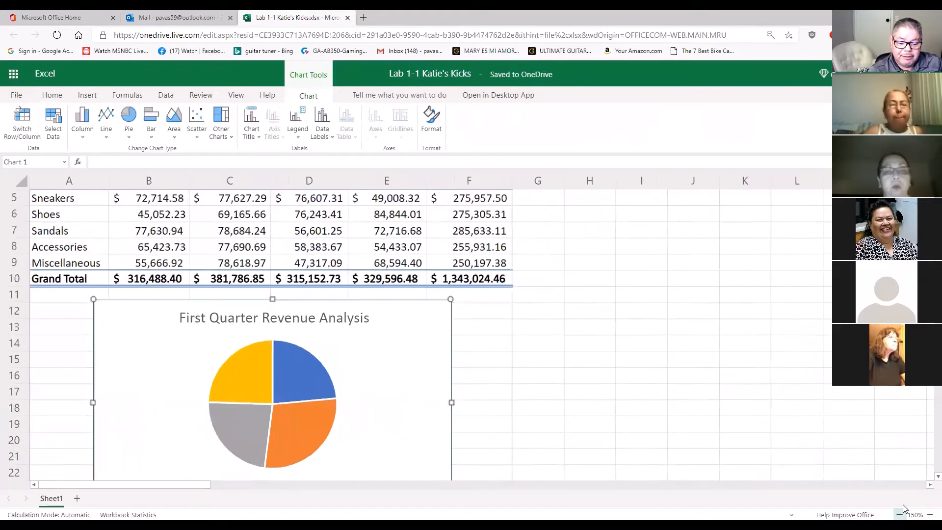
click(901, 505)
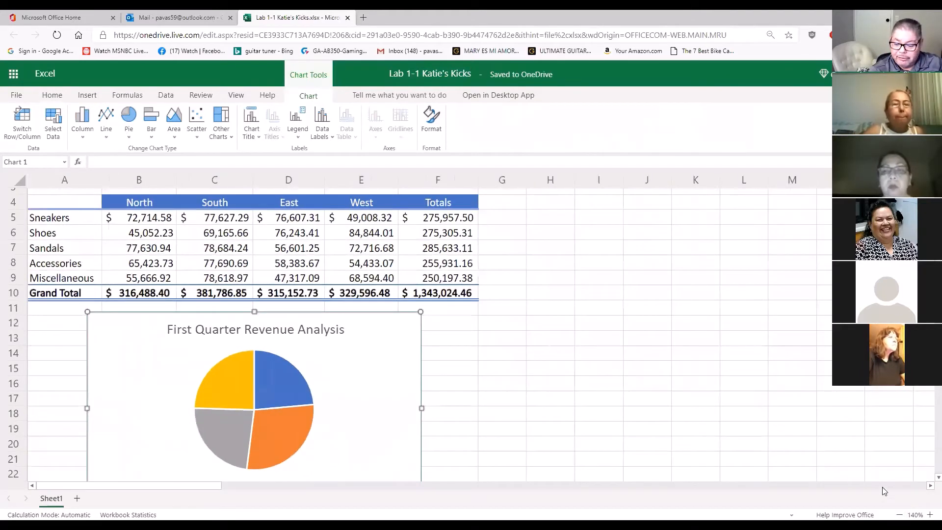
click(900, 513)
click(901, 513)
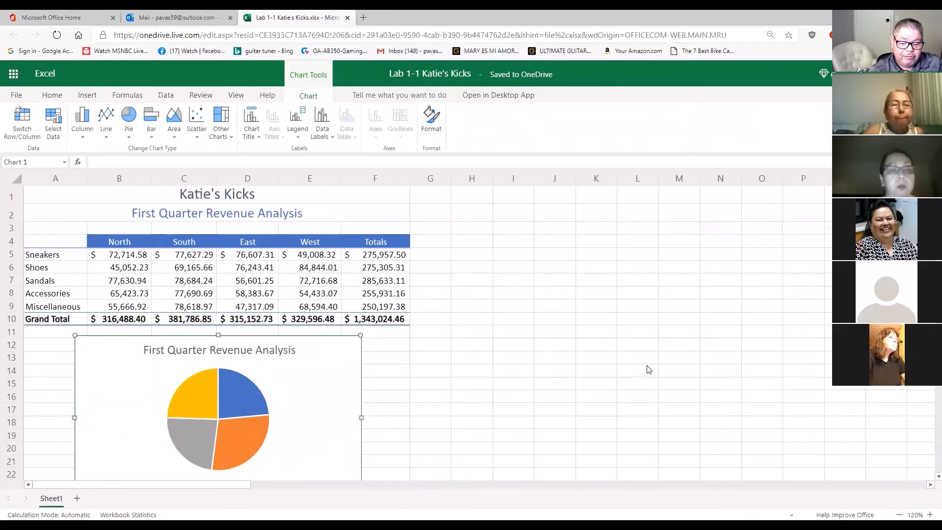
scroll(507, 376, down, 1)
scroll(507, 376, up, 1)
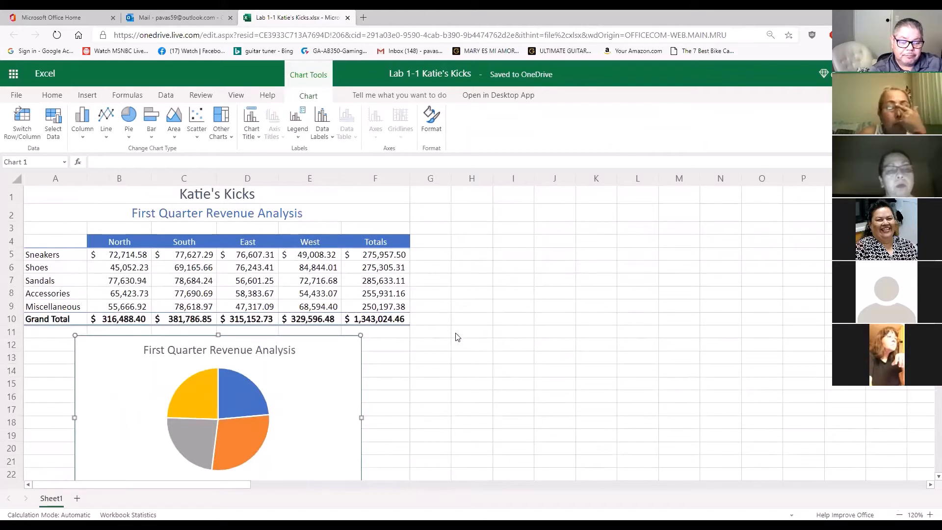
scroll(542, 332, down, 1)
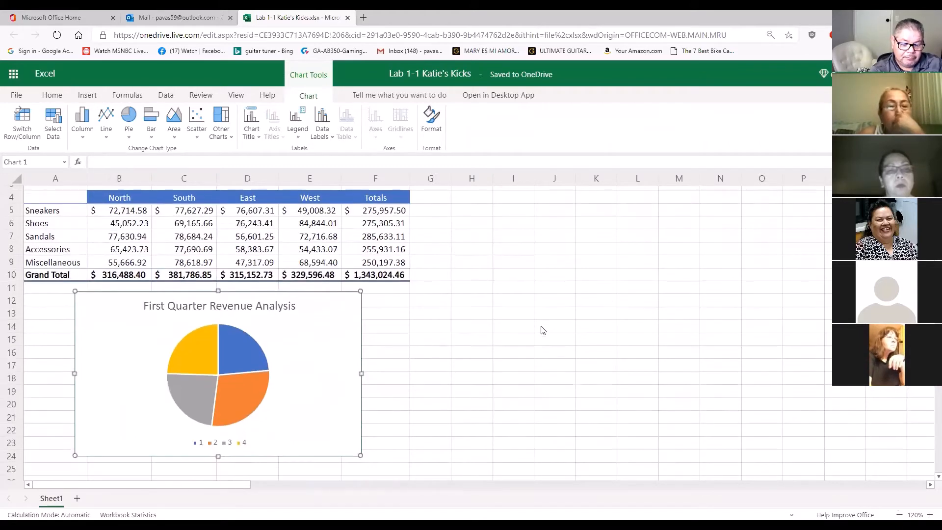
scroll(543, 330, up, 1)
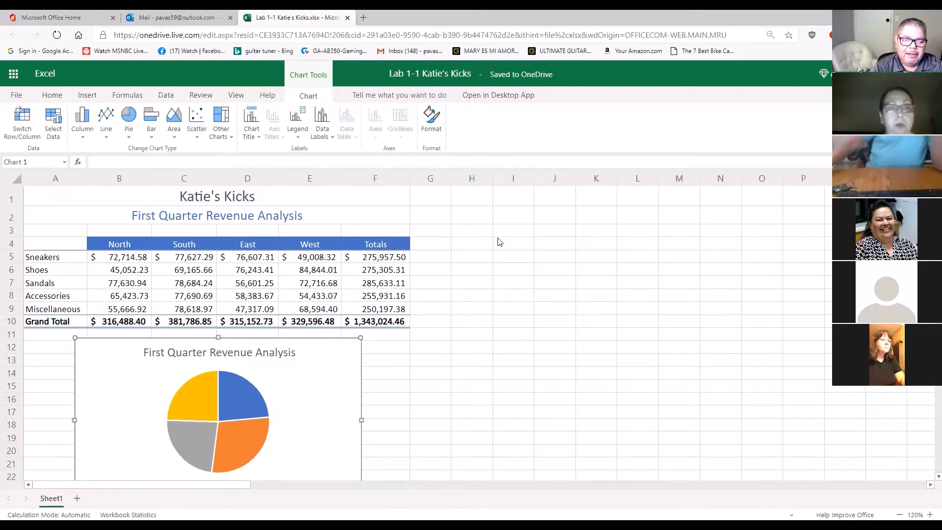
click(470, 75)
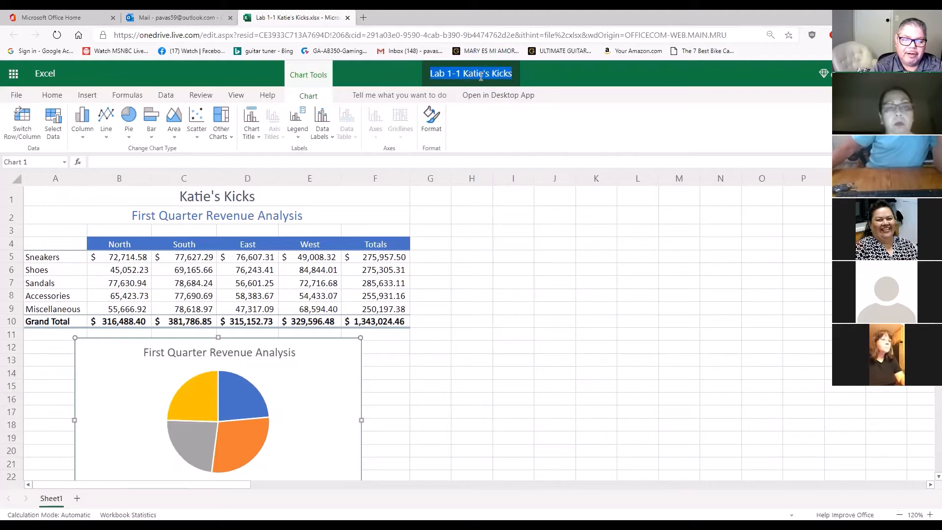
click(552, 83)
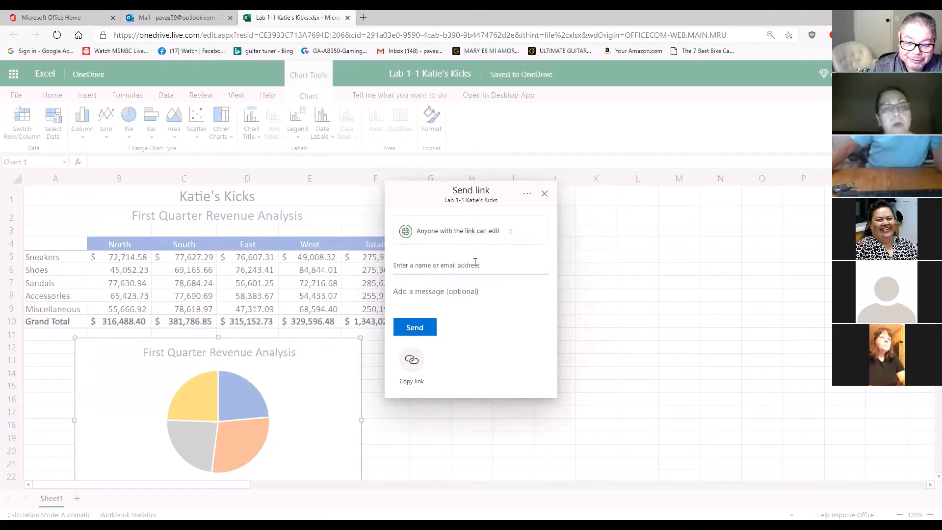
click(544, 193)
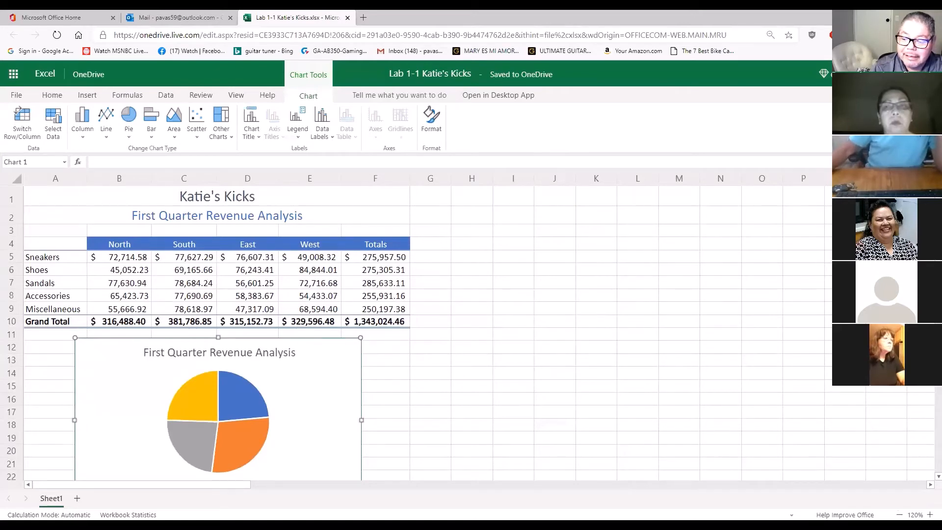
Address a share link for the workbook to the recipient's e-mail and dismiss the invitation without sending it
click(863, 96)
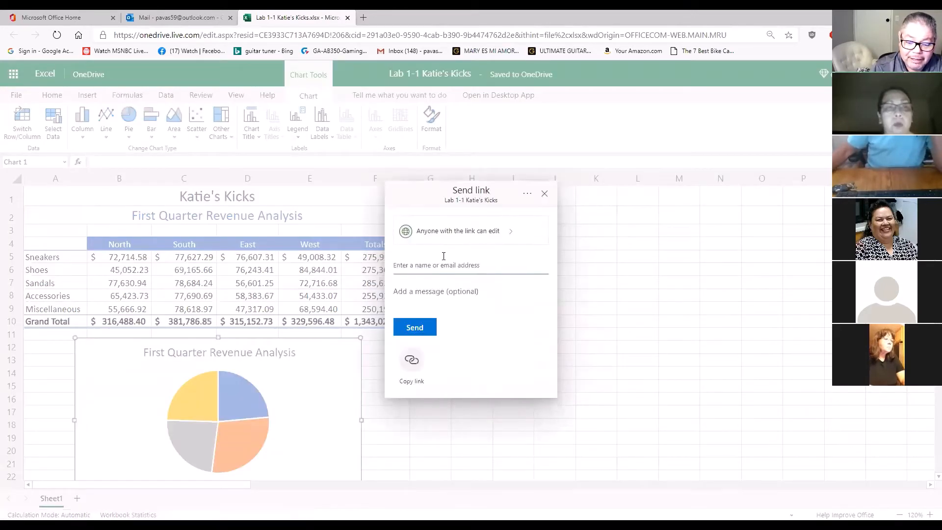
click(440, 261)
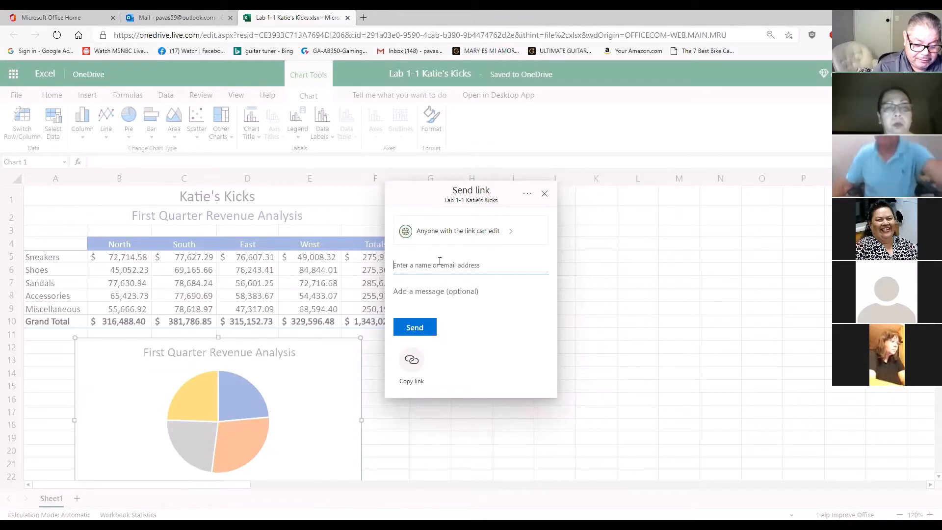
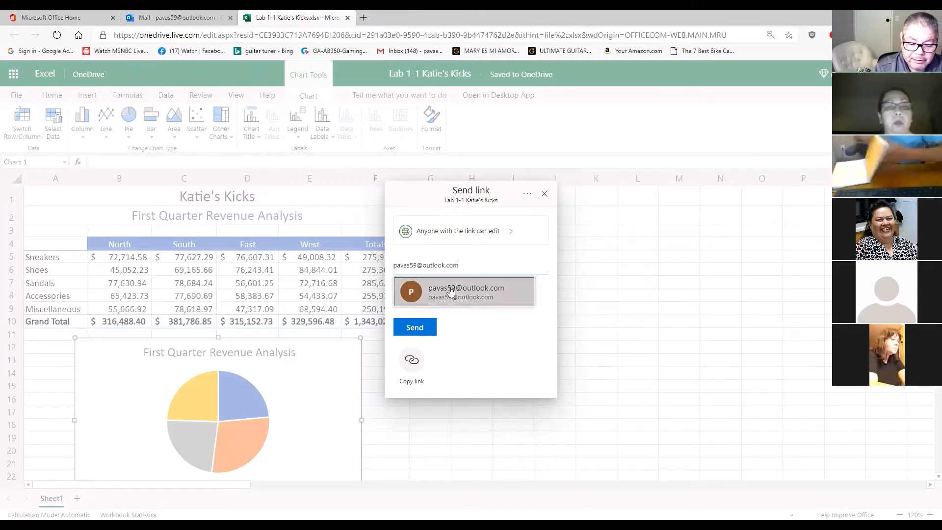
click(449, 290)
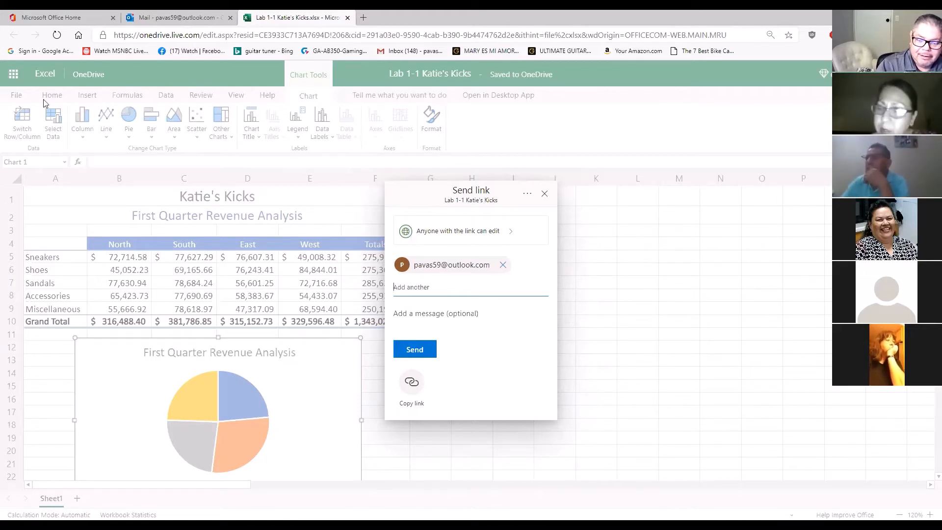
click(545, 197)
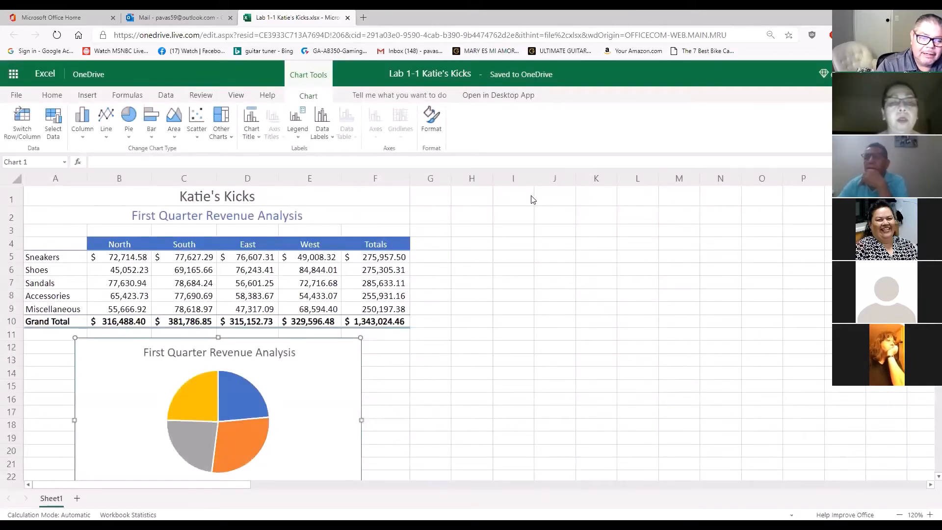
Close the workbook and look through the Focused and Other inbox messages in Outlook for shared files
click(346, 18)
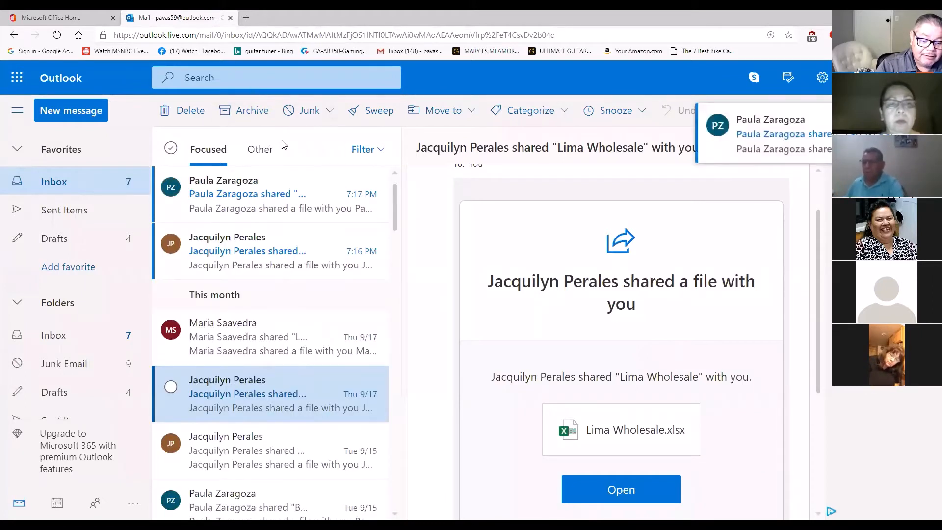
click(257, 156)
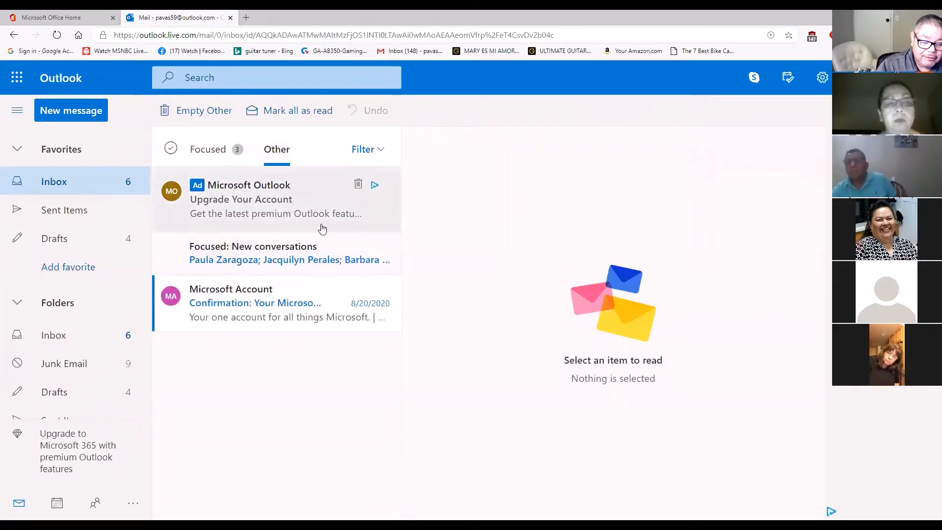
click(273, 254)
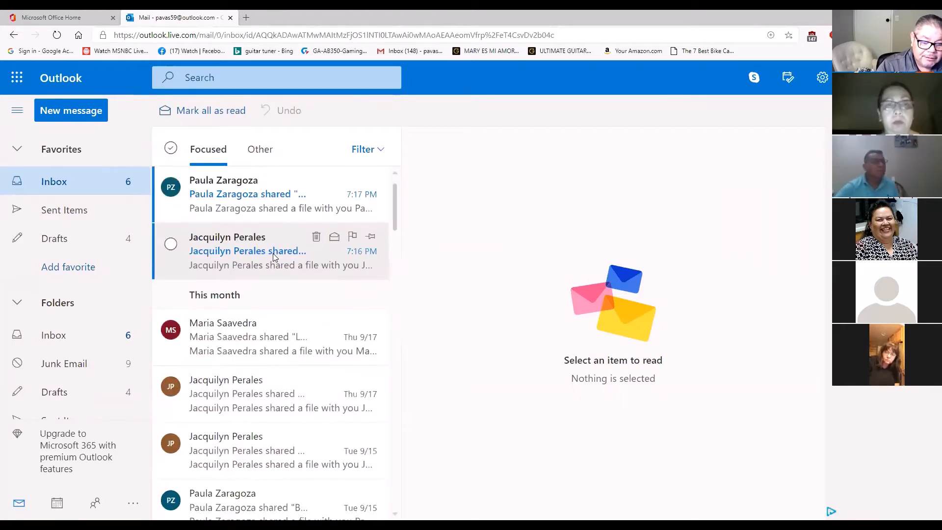
click(265, 154)
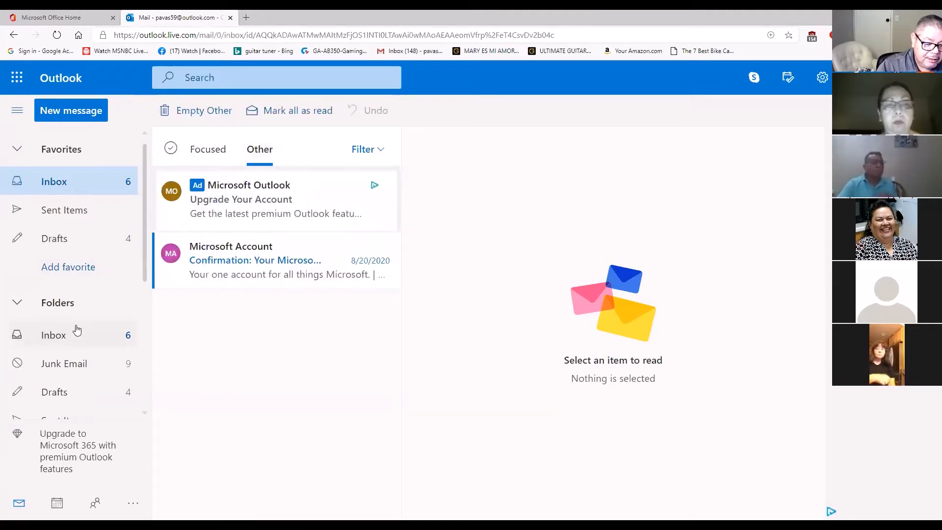
Select all messages in the Junk Email folder and mark them as not junk
click(77, 364)
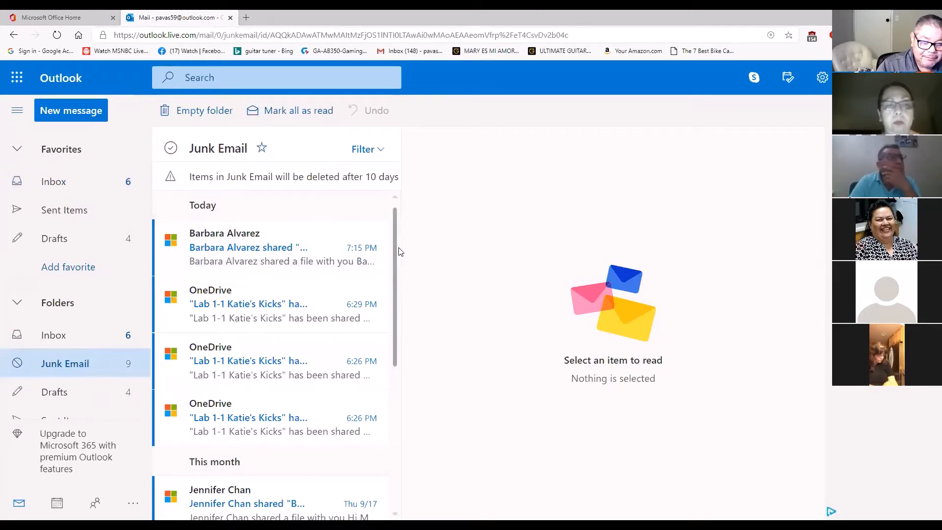
drag(399, 252, 399, 181)
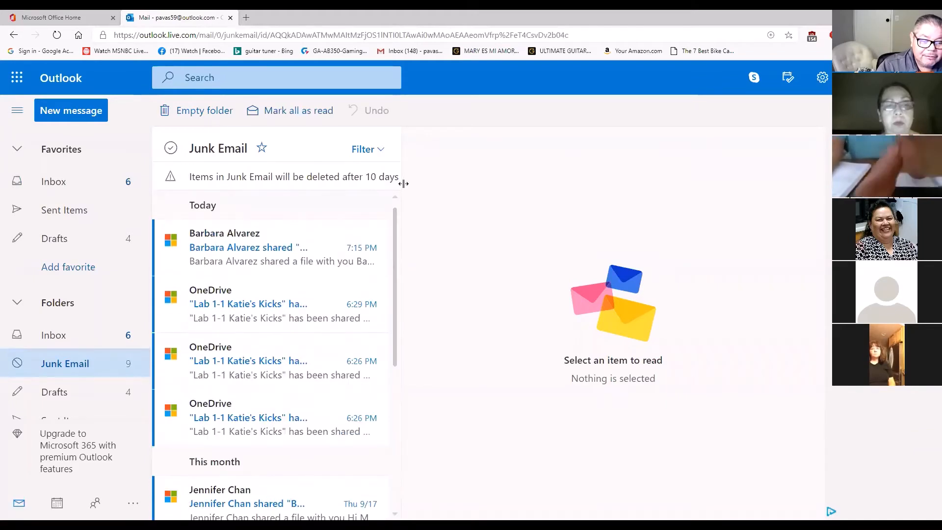
click(171, 241)
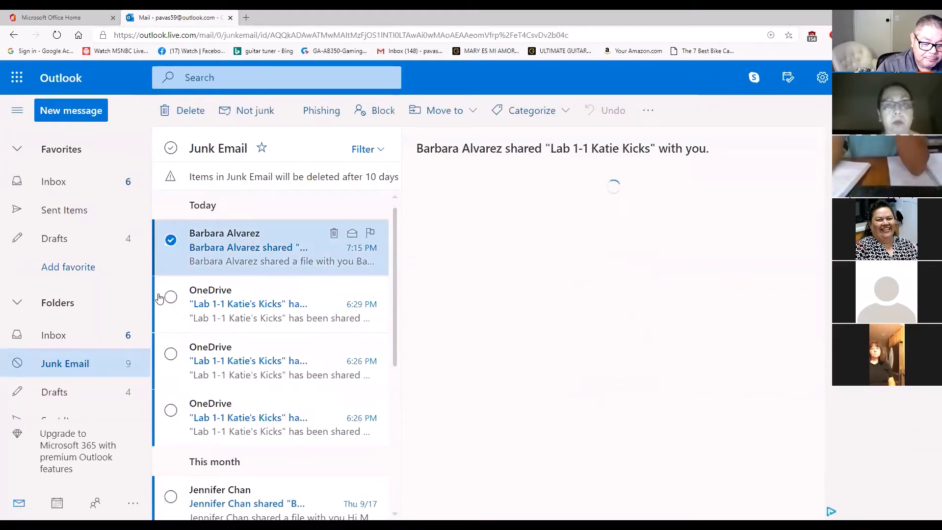
click(170, 297)
click(171, 354)
scroll(166, 322, down, 2)
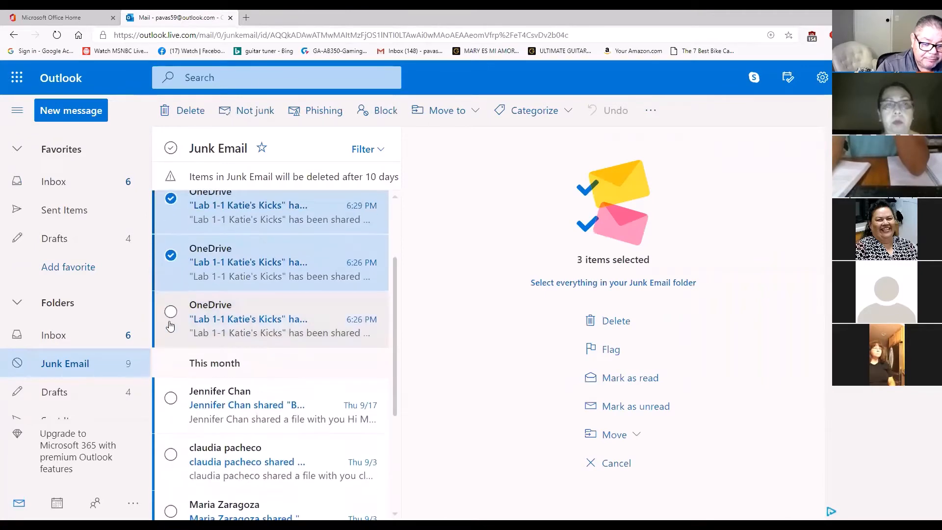
click(170, 311)
click(170, 398)
scroll(170, 388, down, 3)
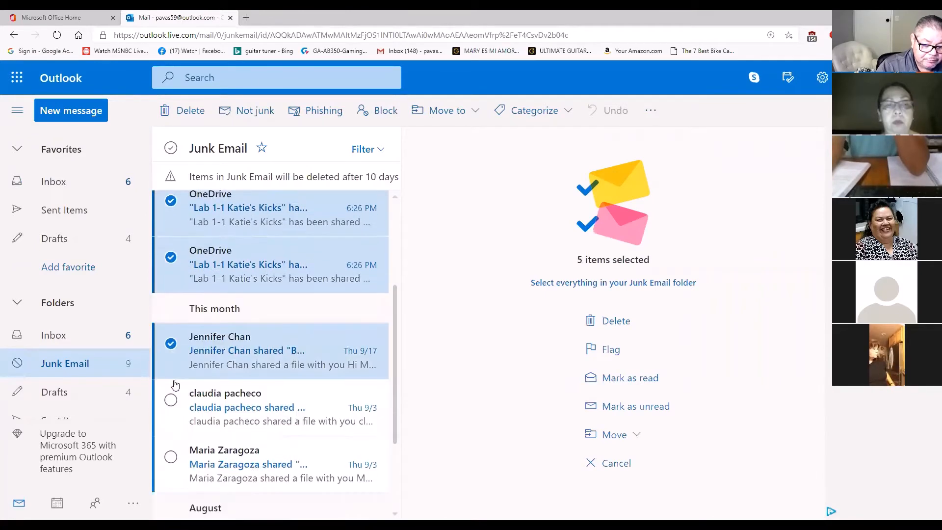
click(170, 284)
click(170, 339)
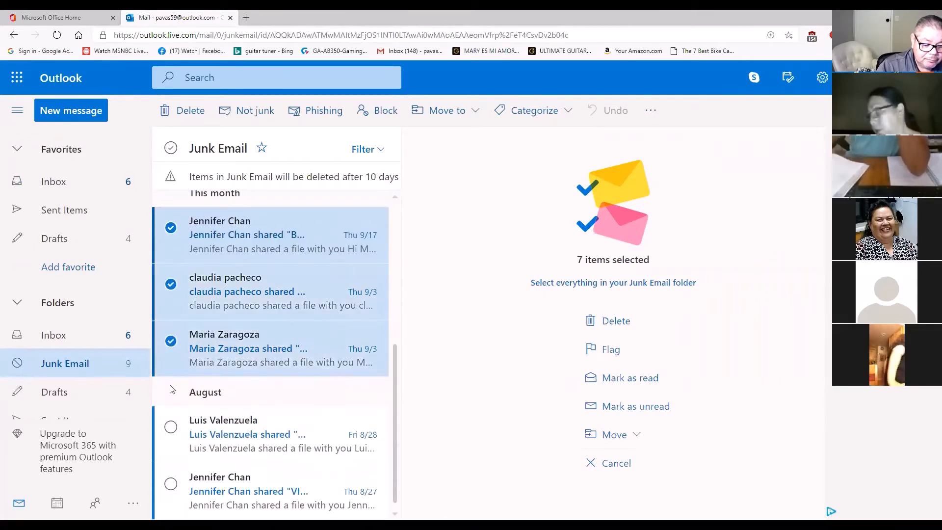
click(171, 418)
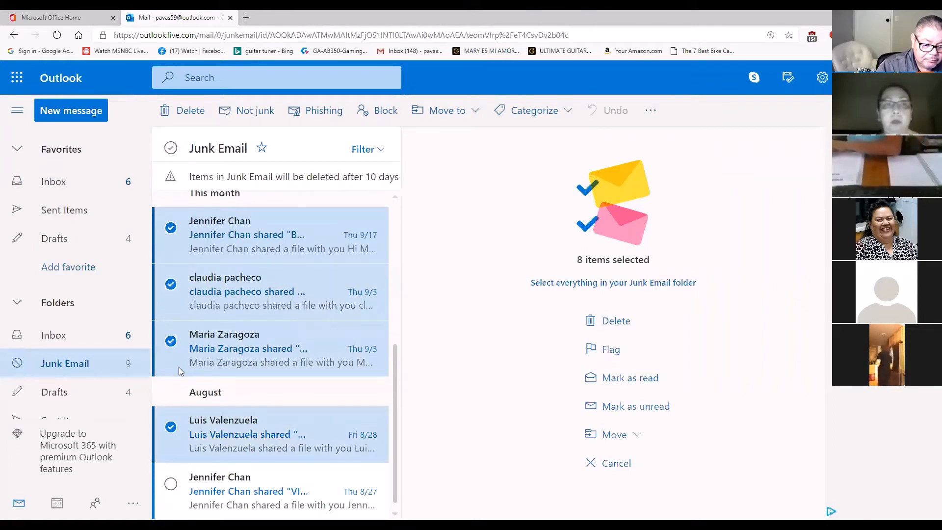
click(173, 489)
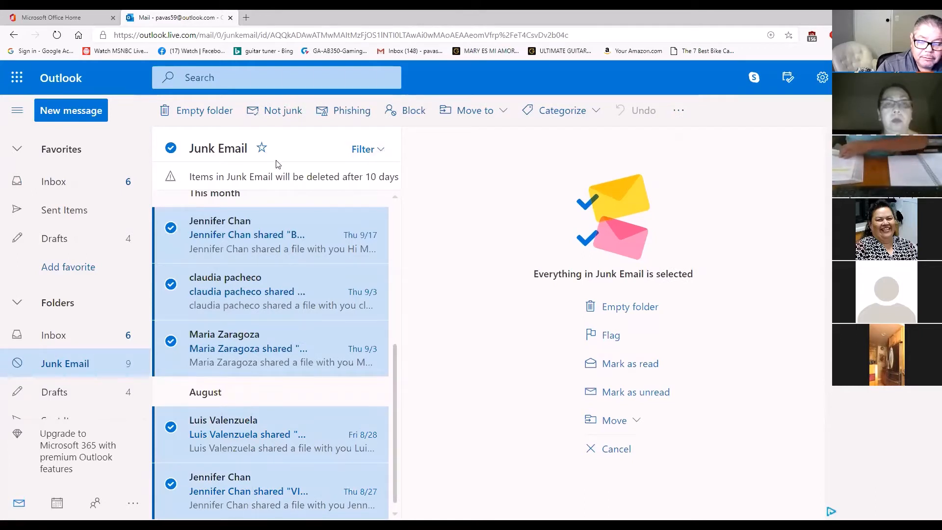
click(171, 153)
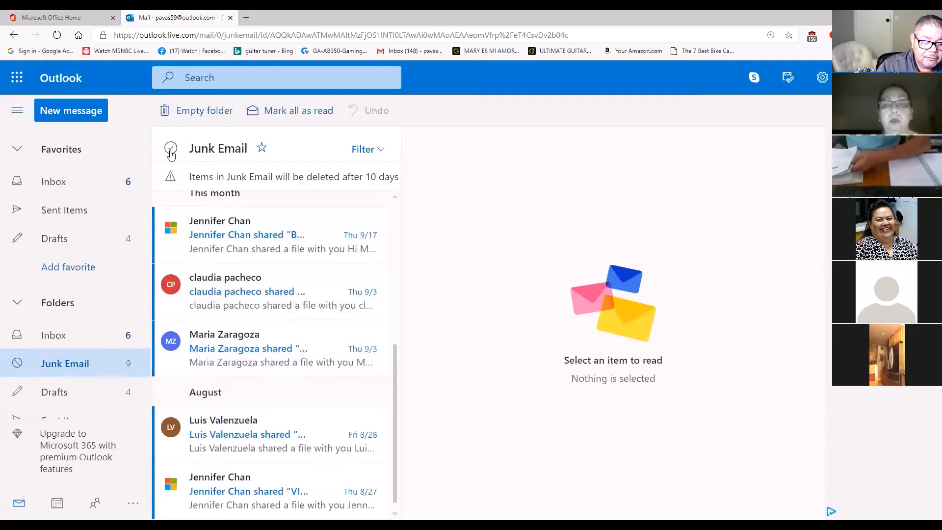
click(171, 153)
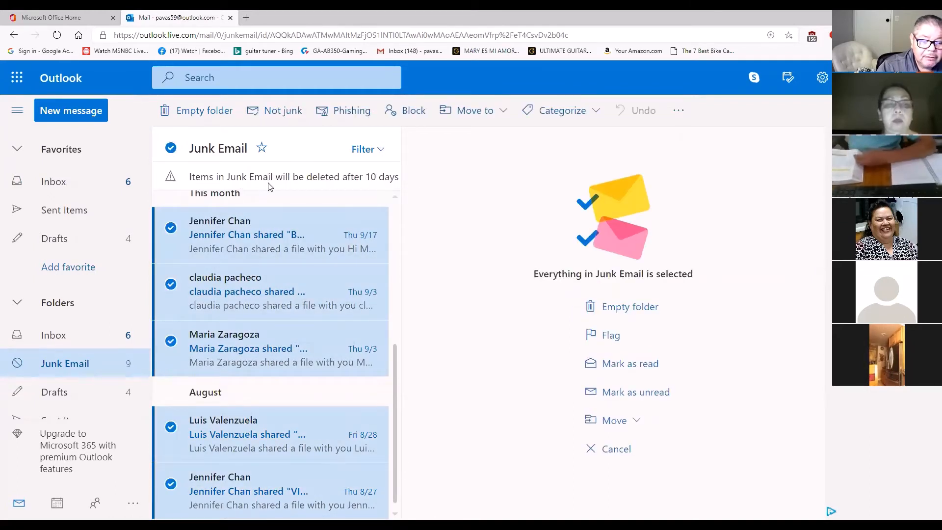
click(272, 112)
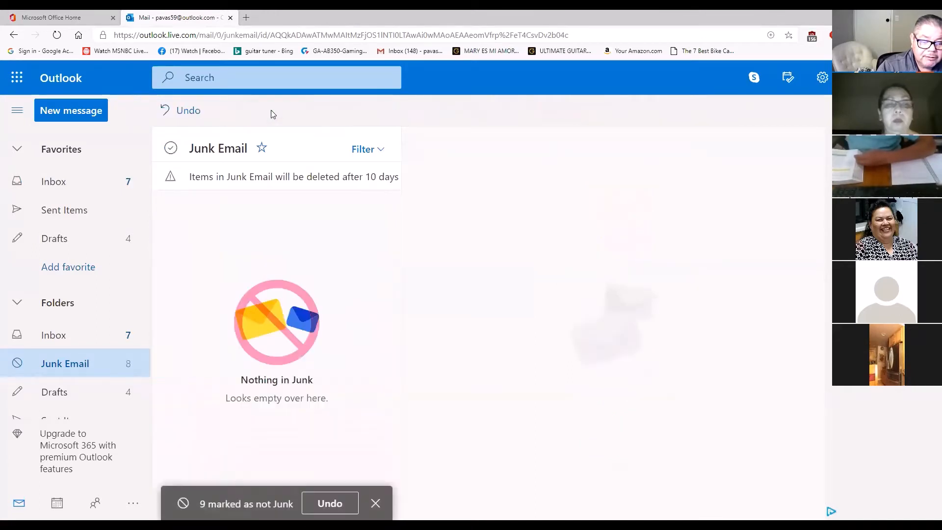
Look over the Focused inbox for the restored messages and close Outlook to return to the Office home page
click(89, 194)
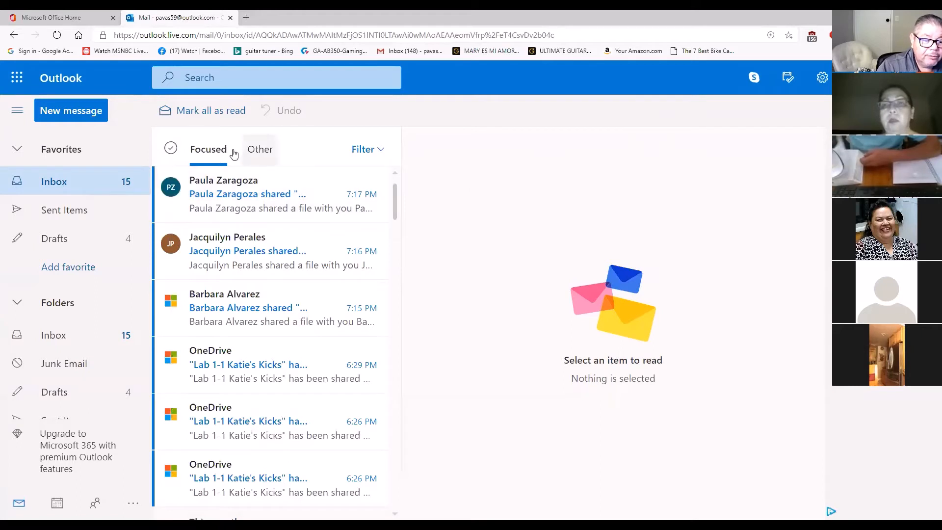
click(230, 18)
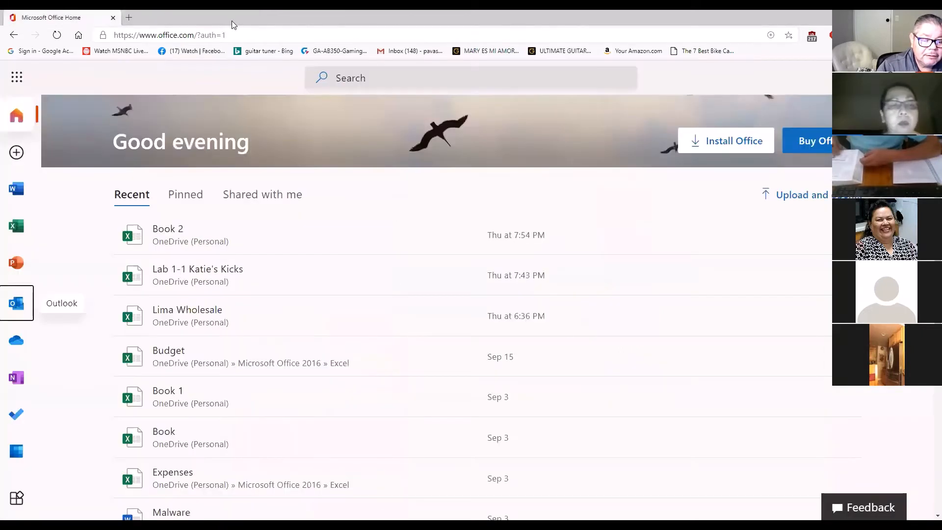
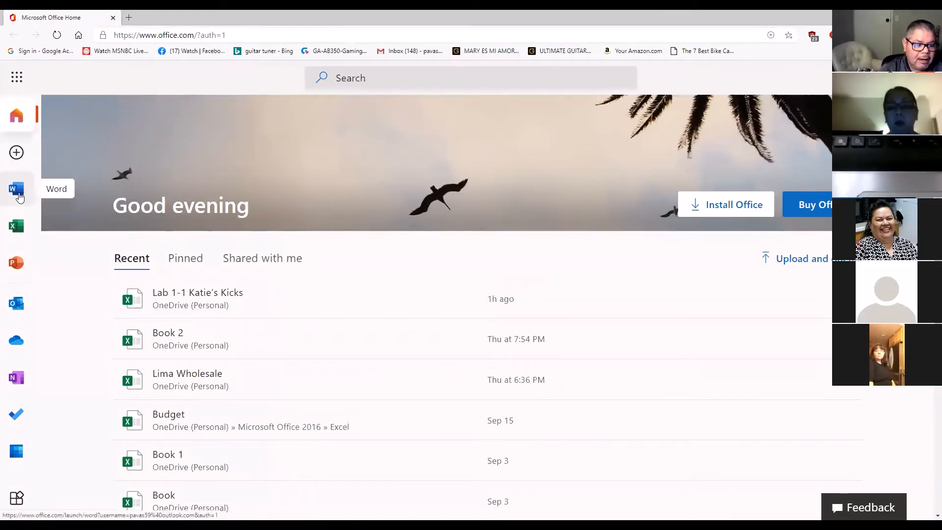
Open Excel from the Office home page and create a new blank workbook
click(21, 229)
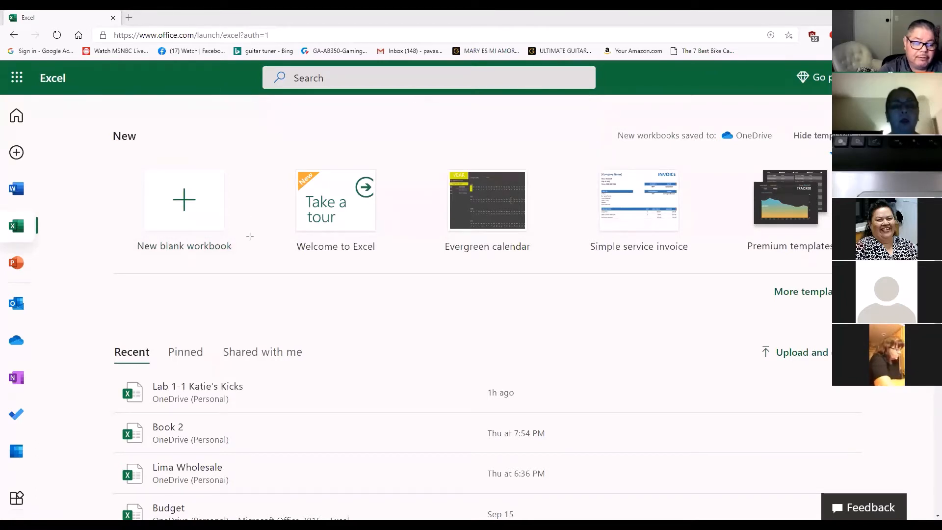
drag(256, 282, 202, 211)
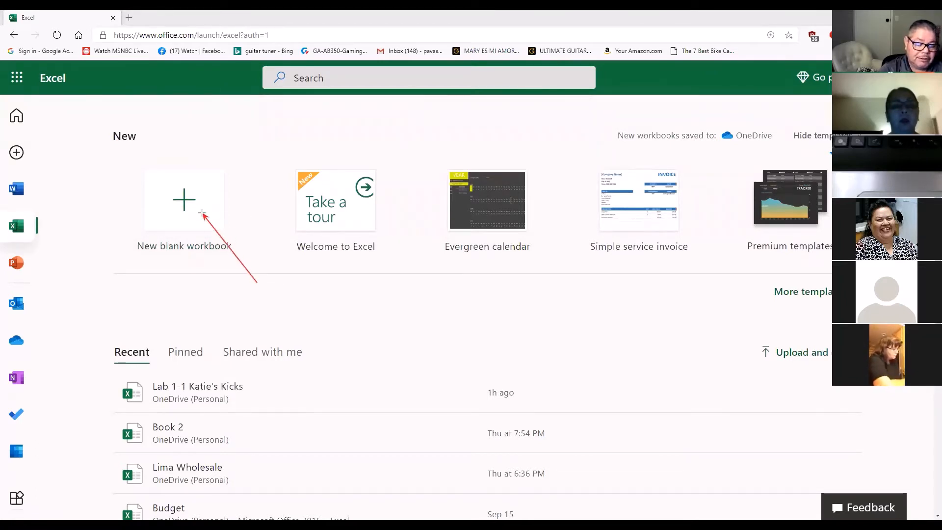
drag(47, 234, 27, 225)
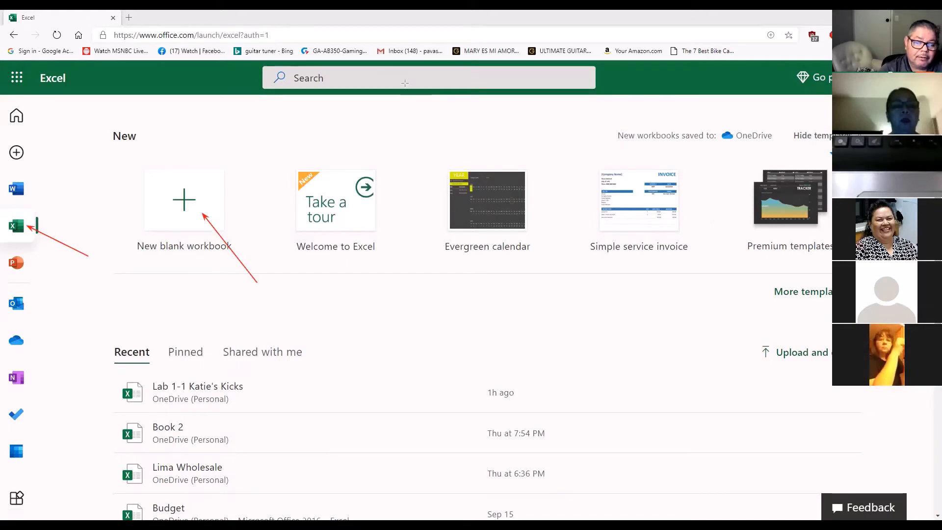
drag(87, 211, 77, 234)
mouse_move(245, 212)
mouse_down()
mouse_move(253, 228)
mouse_move(270, 227)
mouse_up()
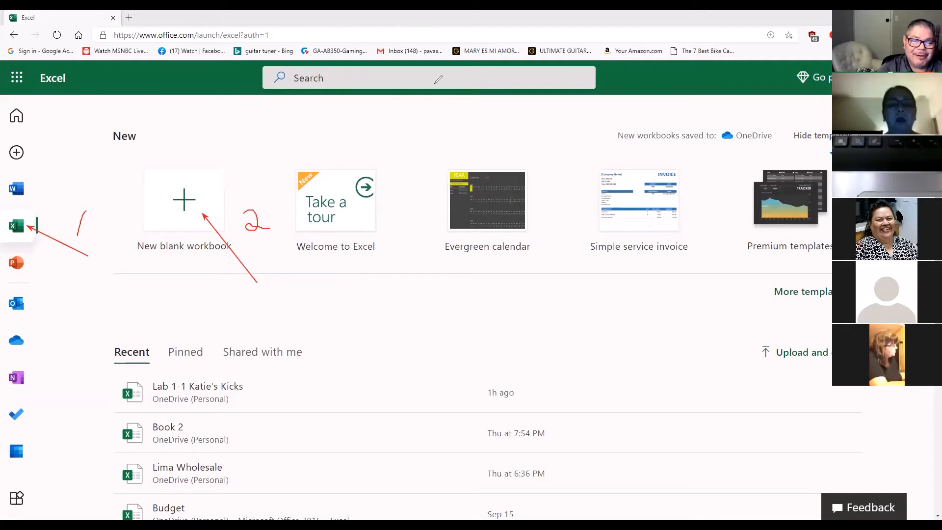
click(206, 196)
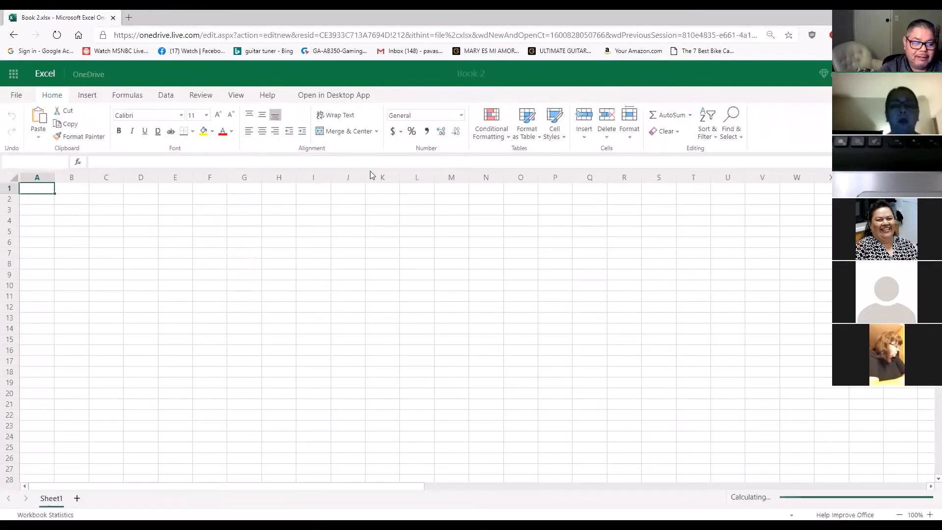
Enter the state names California in cell A5 and Nevada in cell A6 of the blank sheet
click(930, 514)
click(930, 514)
click(929, 514)
click(930, 514)
click(930, 514)
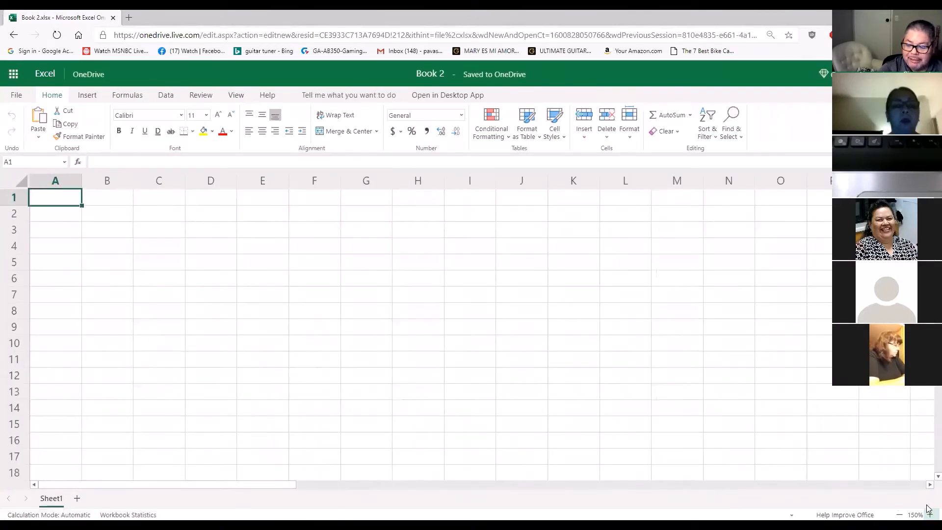
click(930, 514)
click(930, 514)
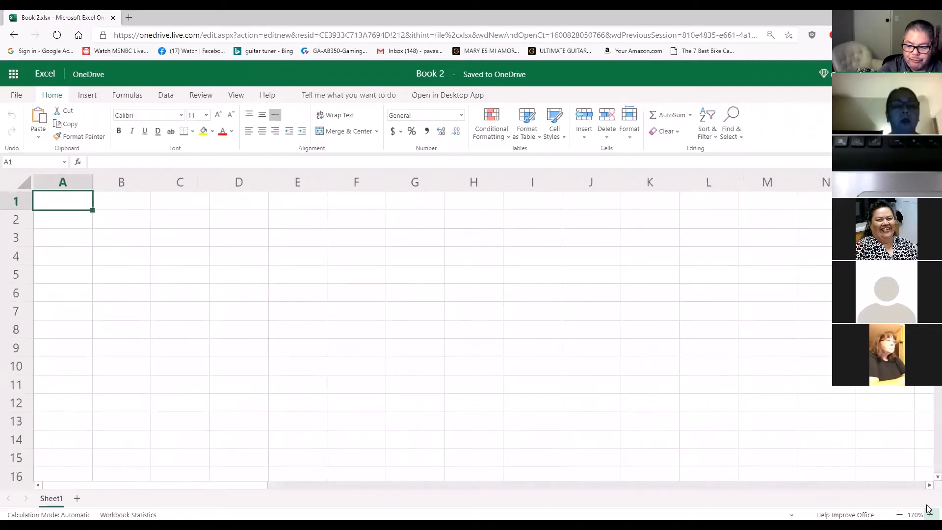
click(930, 513)
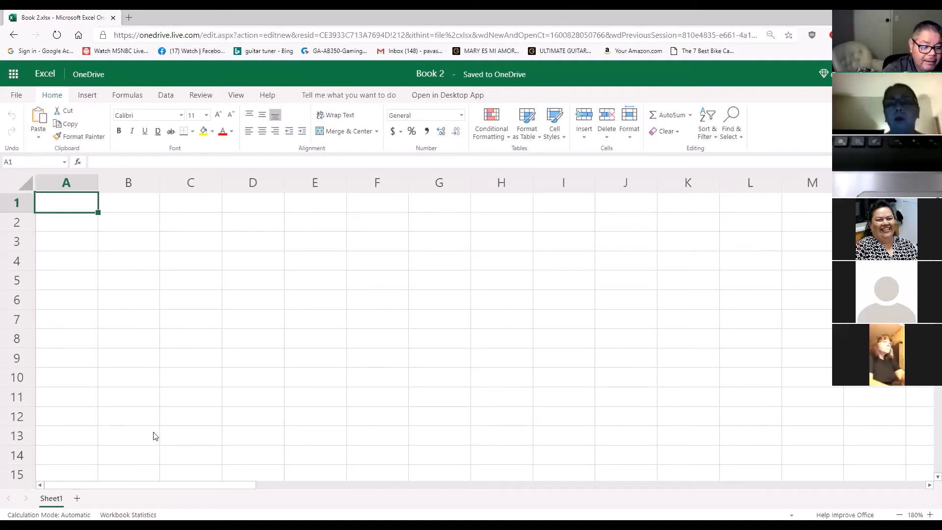
click(68, 281)
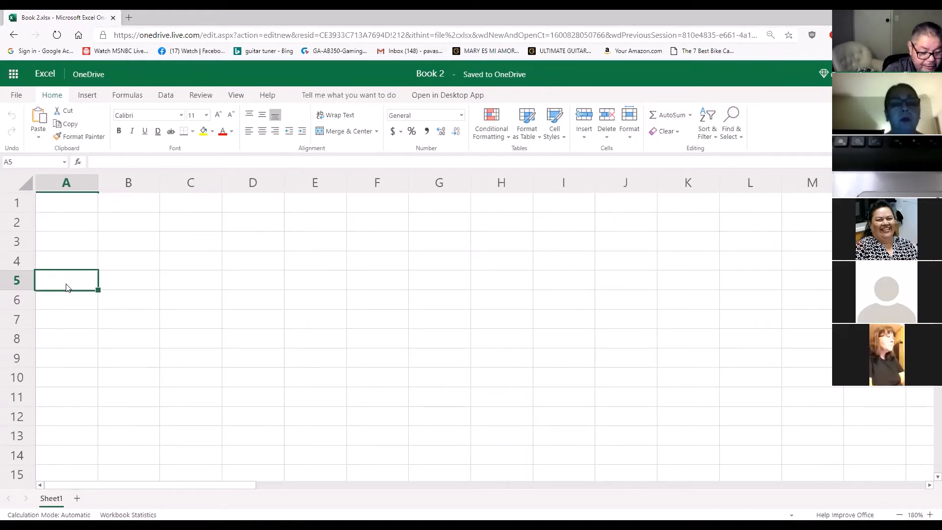
text(California)
key(Return)
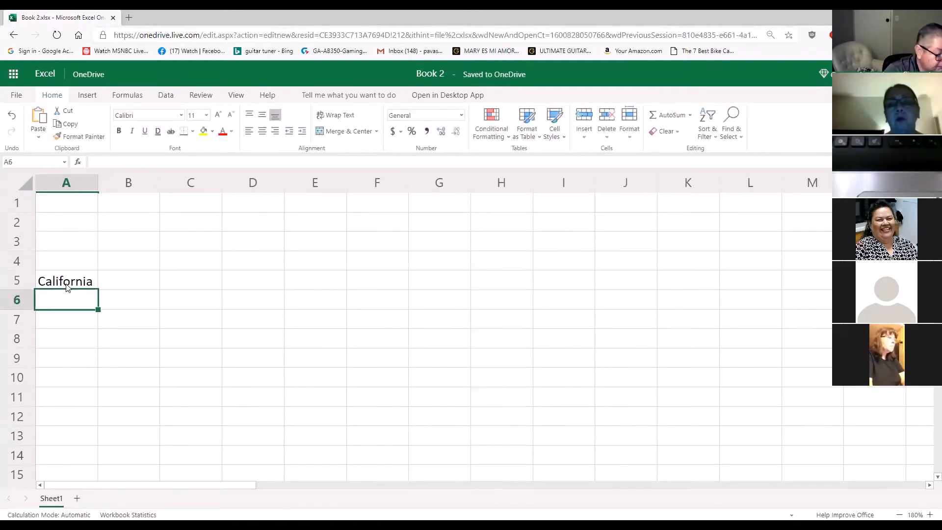
text(Nevada)
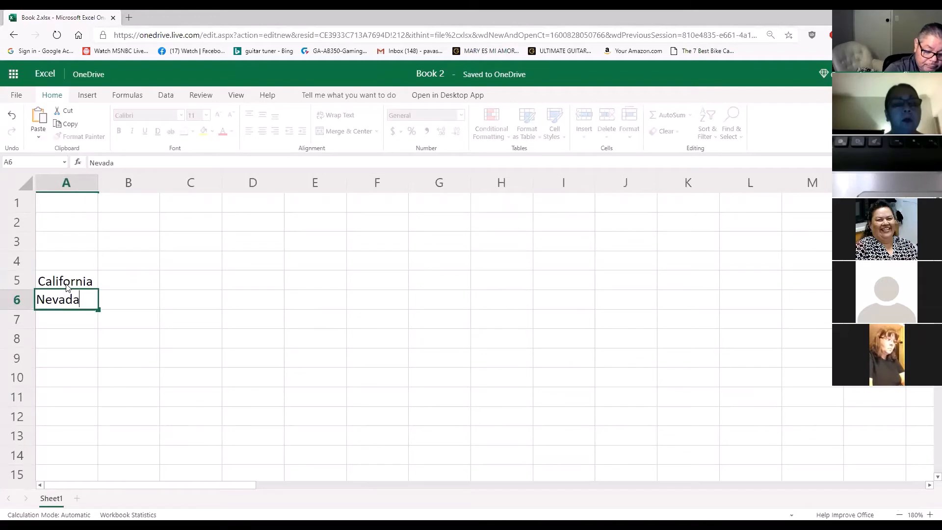
key(Return)
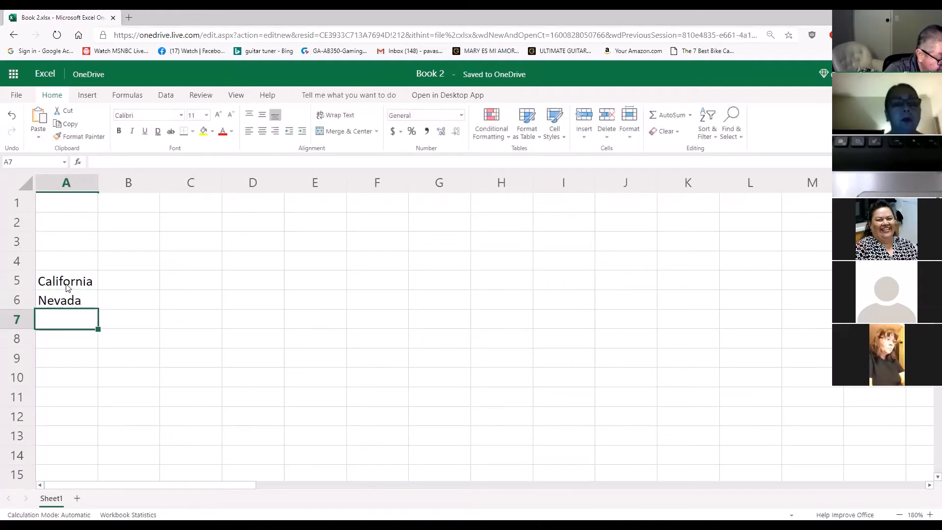
Continue the state list with Oregon in cell A7 and Washington in cell A8
text(Oregon)
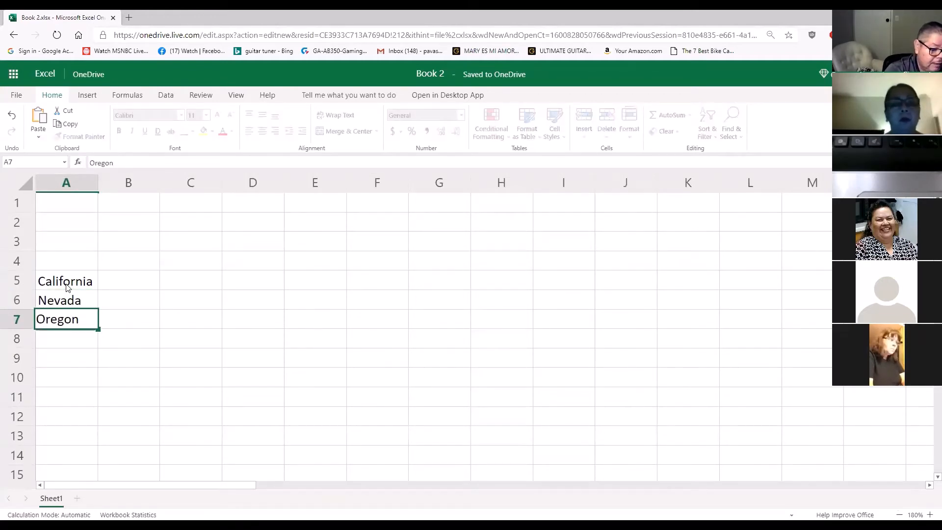
key(Return)
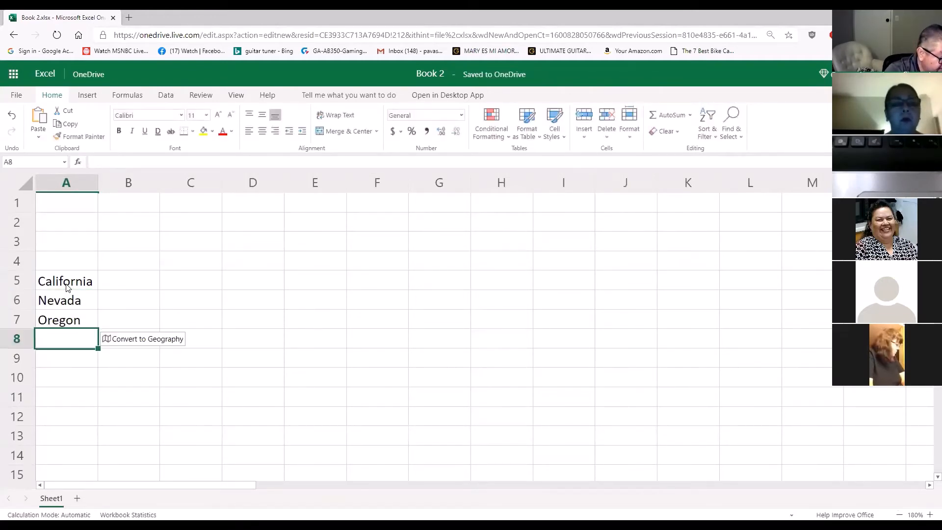
text(Wa)
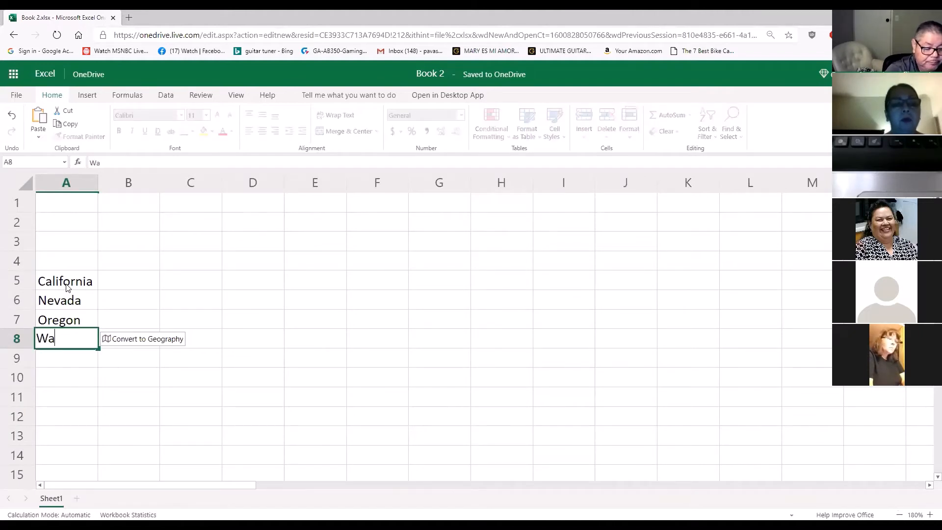
text(shin)
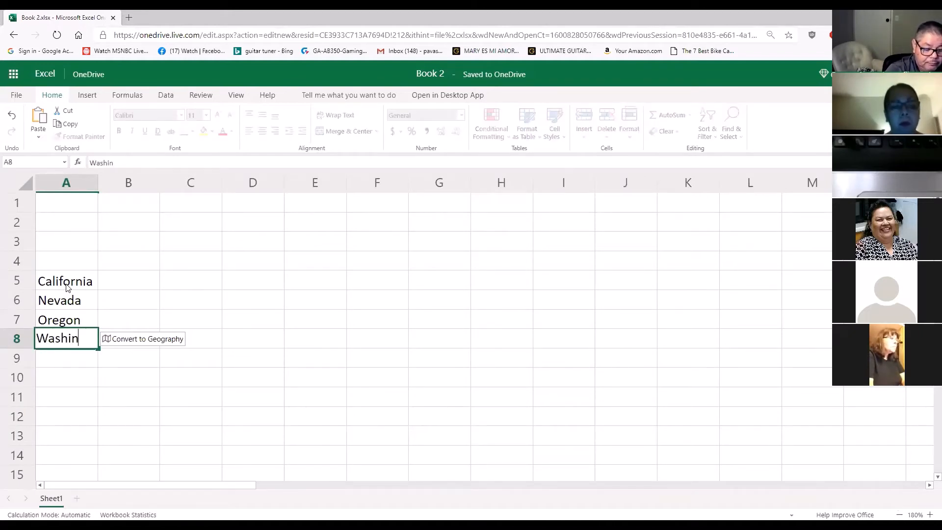
text(gt)
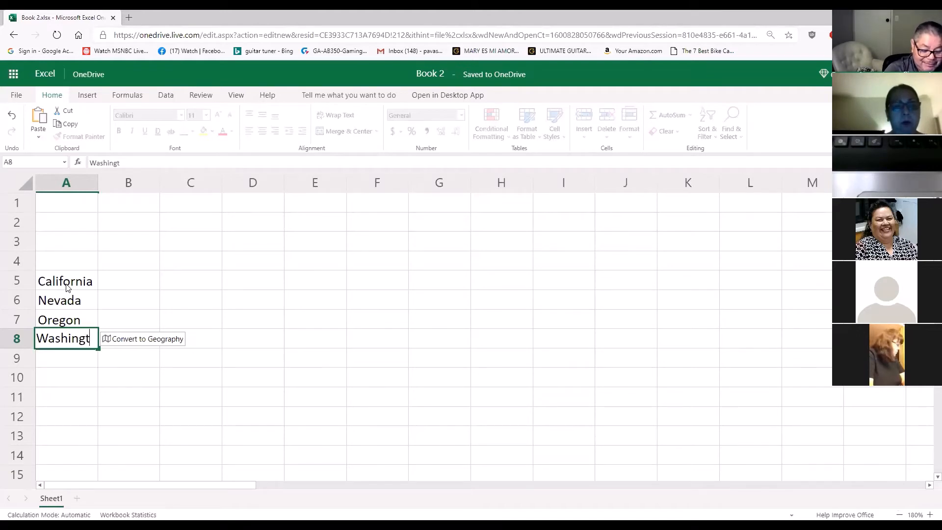
text(on)
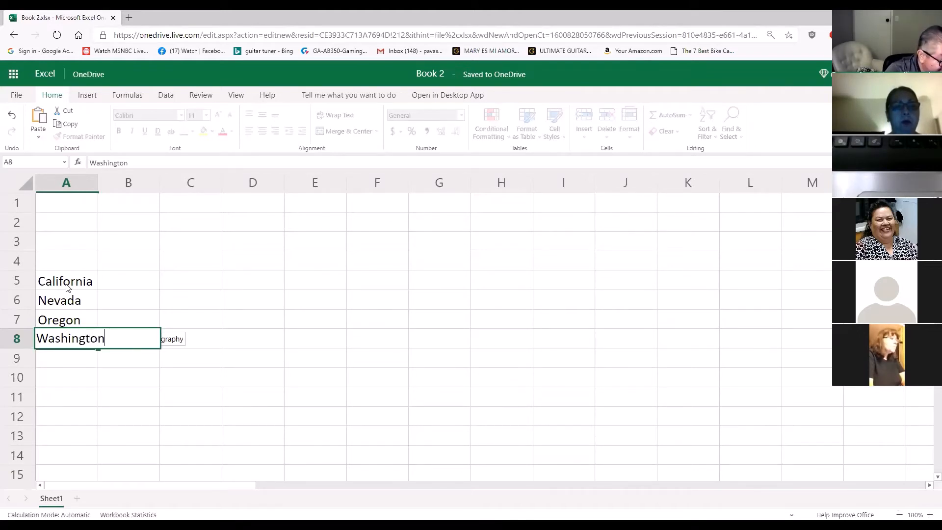
key(Return)
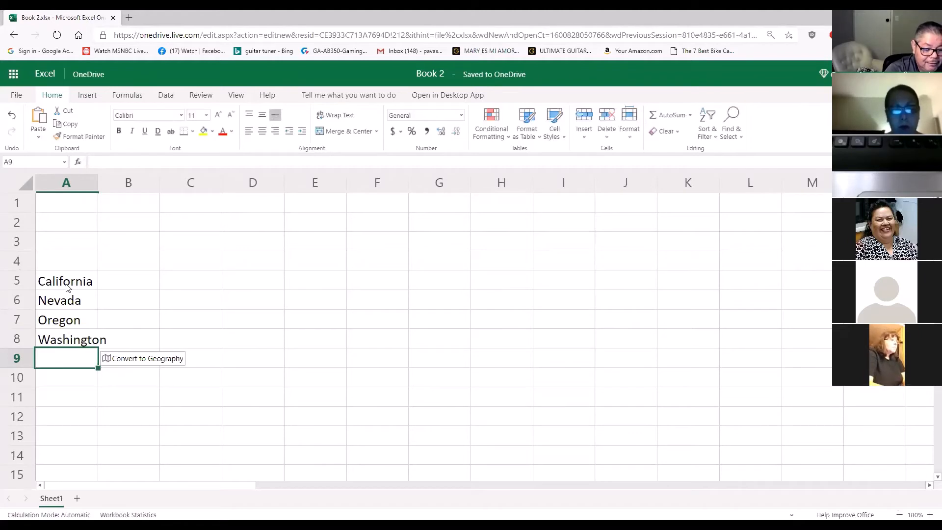
AutoFit the width of column A to its longest state name and check the entries in A5 to A8
key(Up)
key(Up)
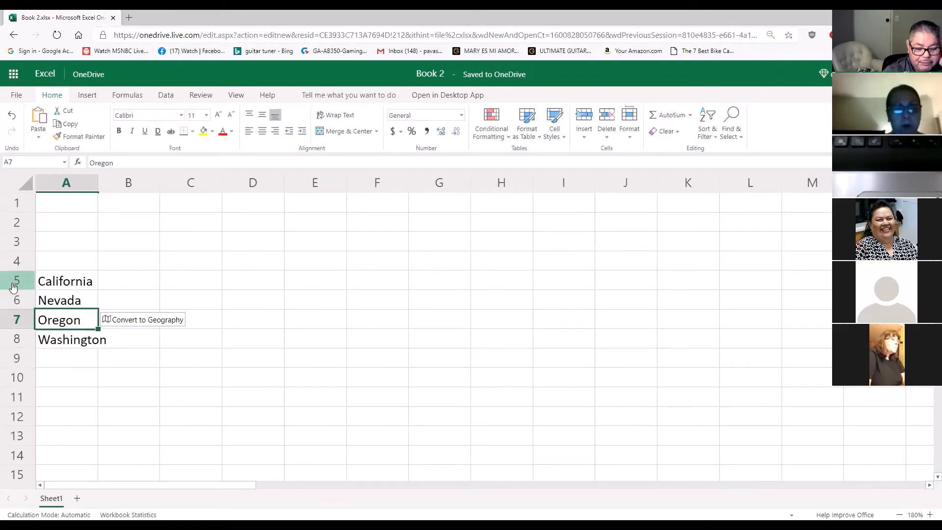
click(217, 381)
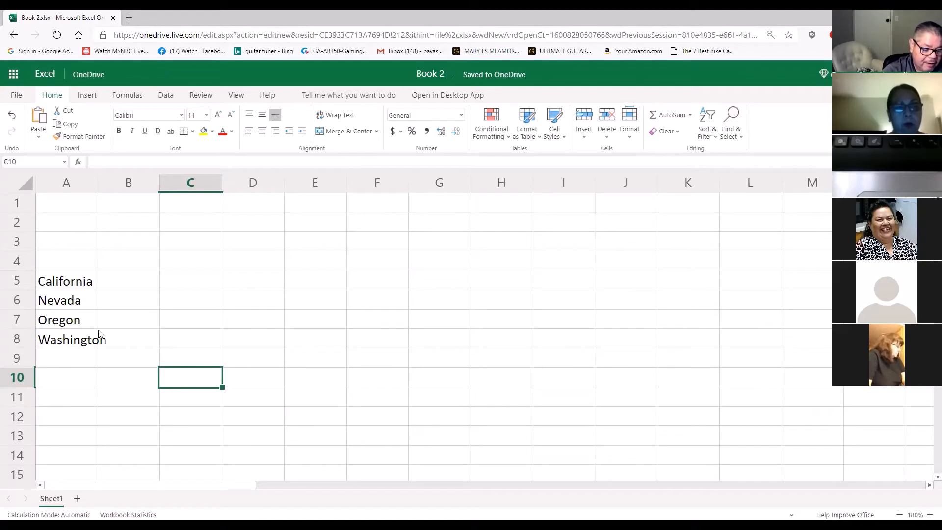
double_click(98, 182)
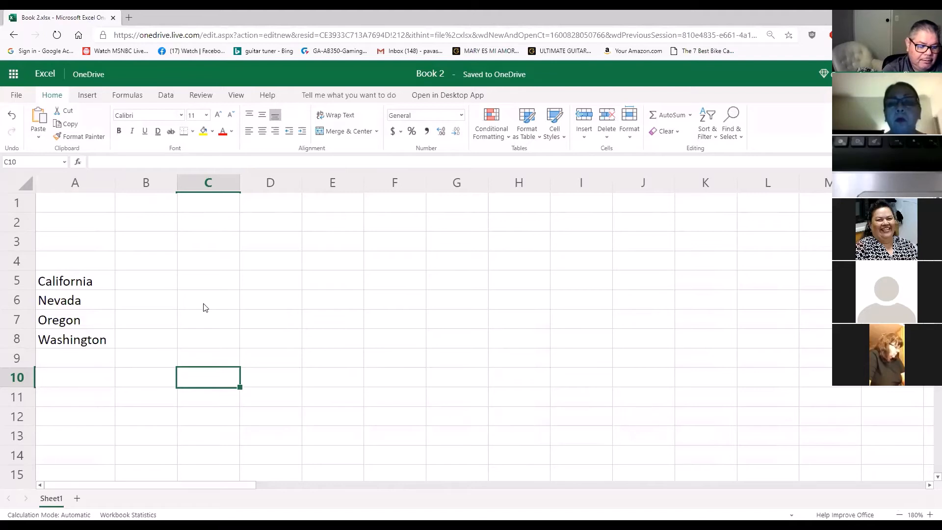
click(85, 277)
click(94, 306)
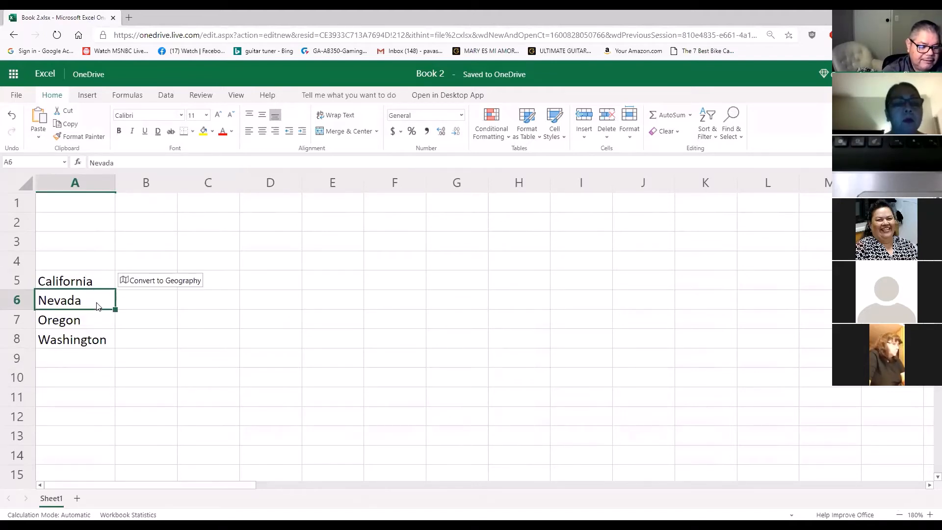
click(96, 323)
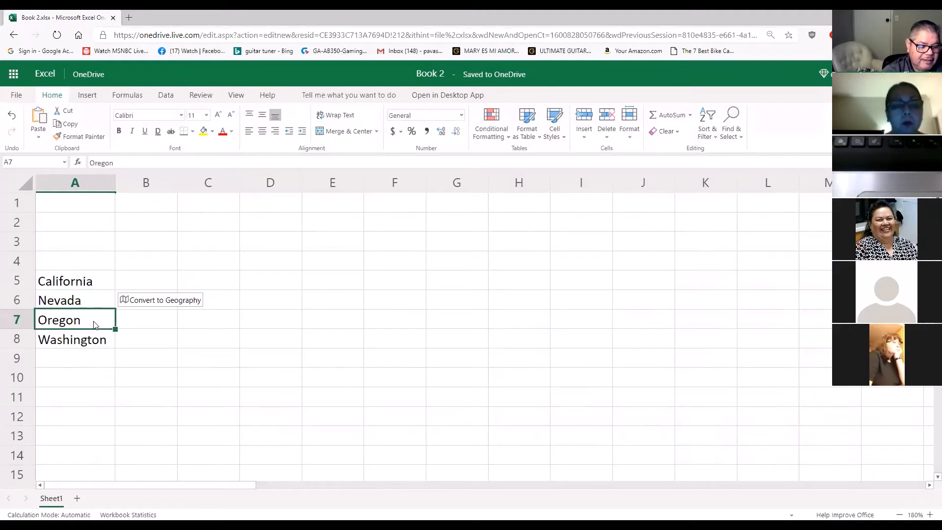
click(93, 345)
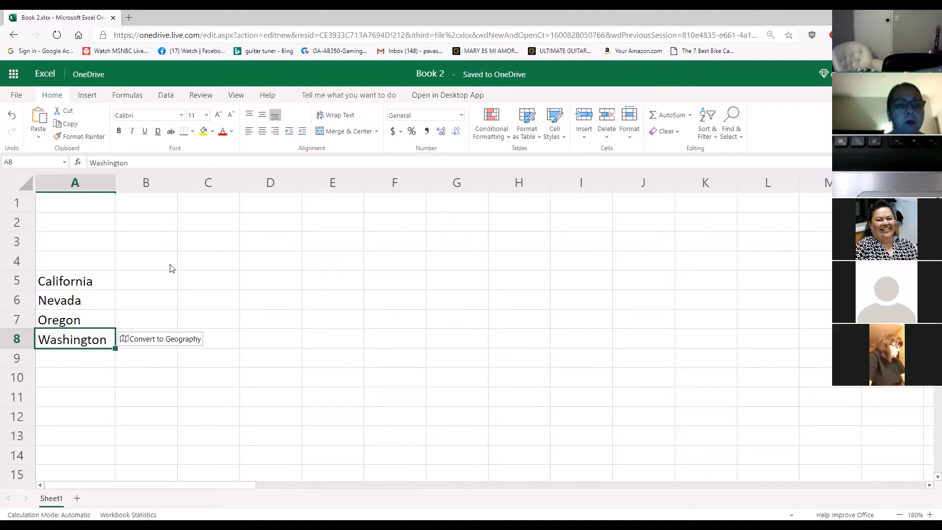
Enter the column headings Alarm, Audio, Light and Ultimate in cells B4 to E4
click(142, 260)
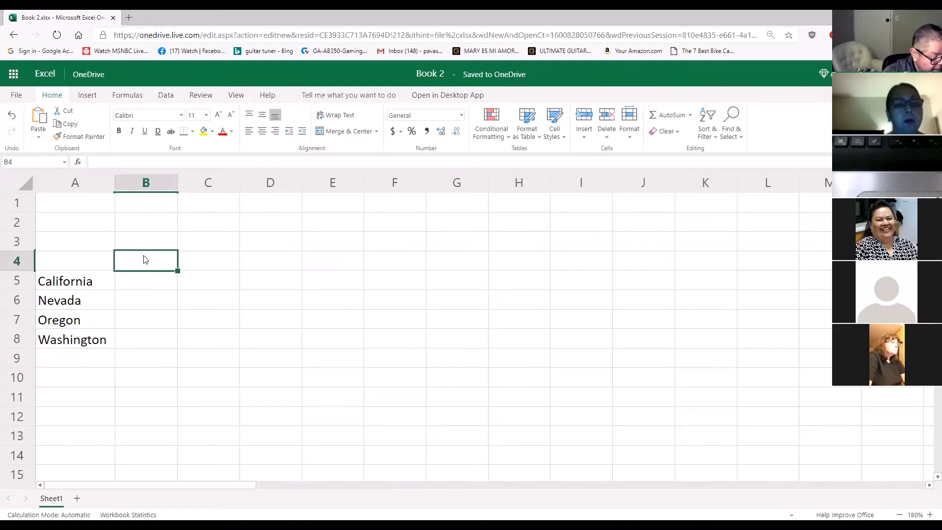
text(A)
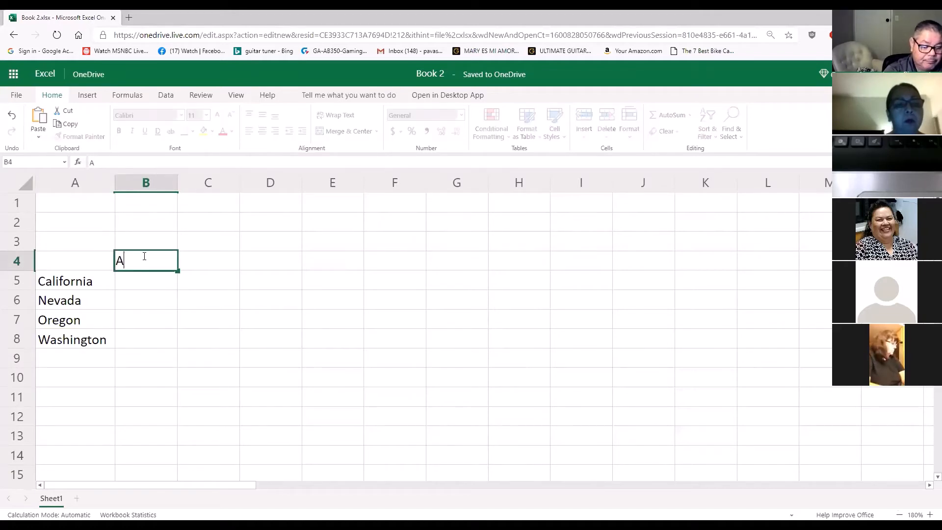
text(larm)
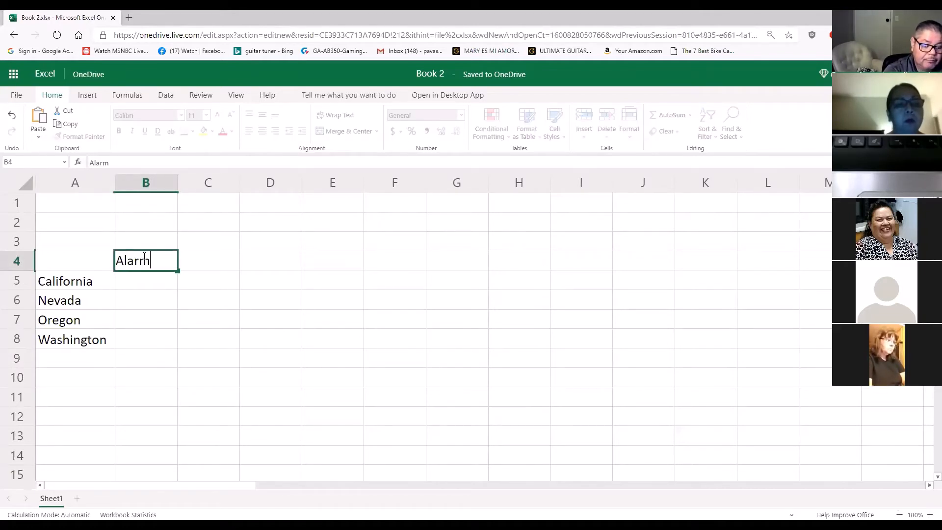
key(Tab)
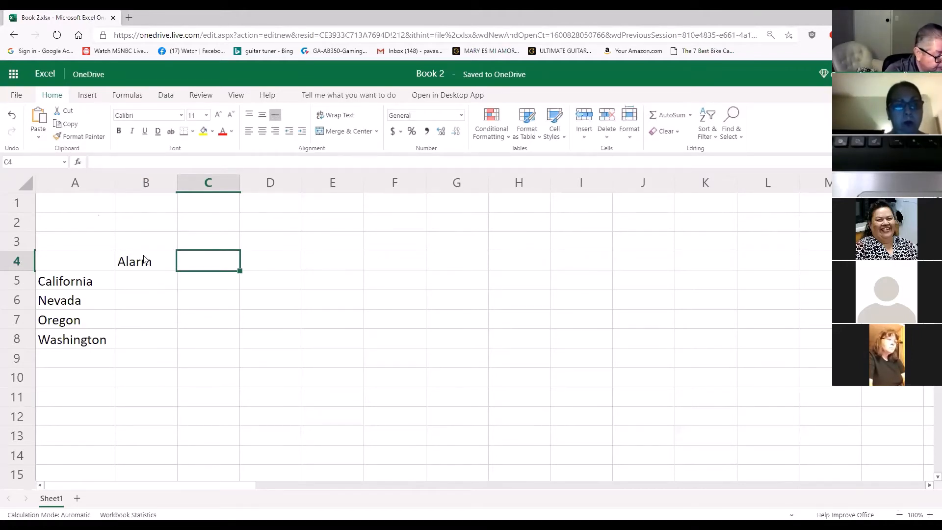
text(Audio)
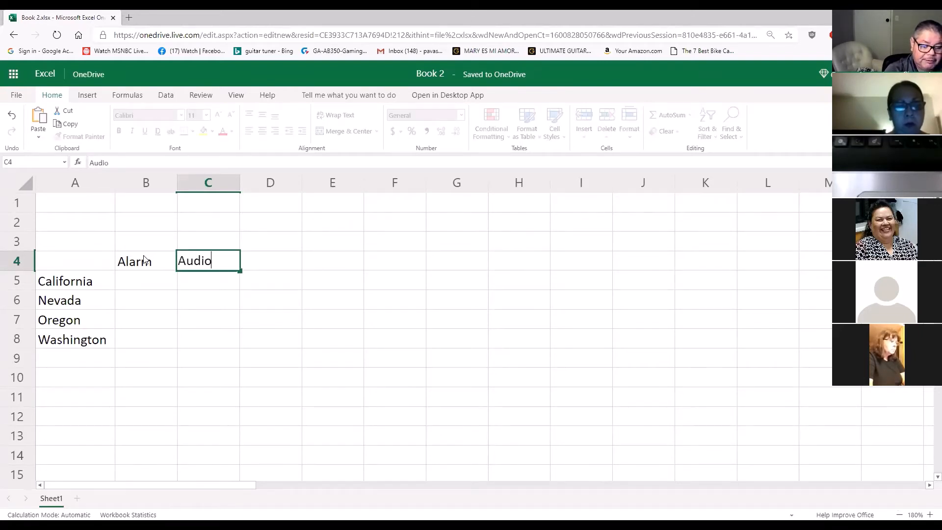
key(Tab)
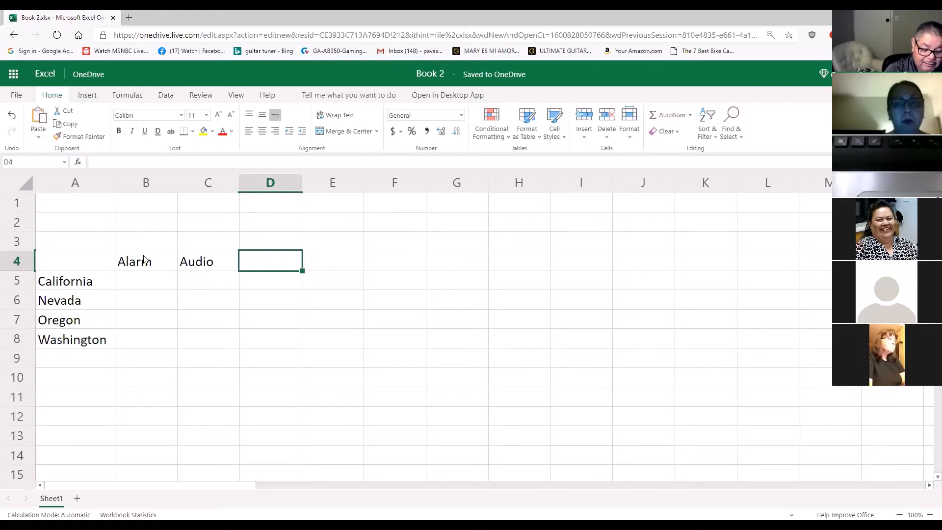
text(Light)
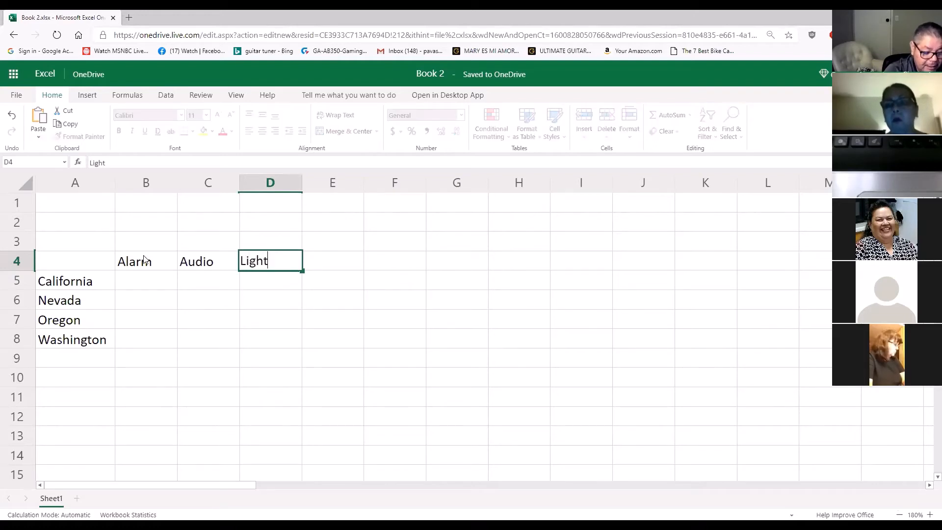
key(Tab)
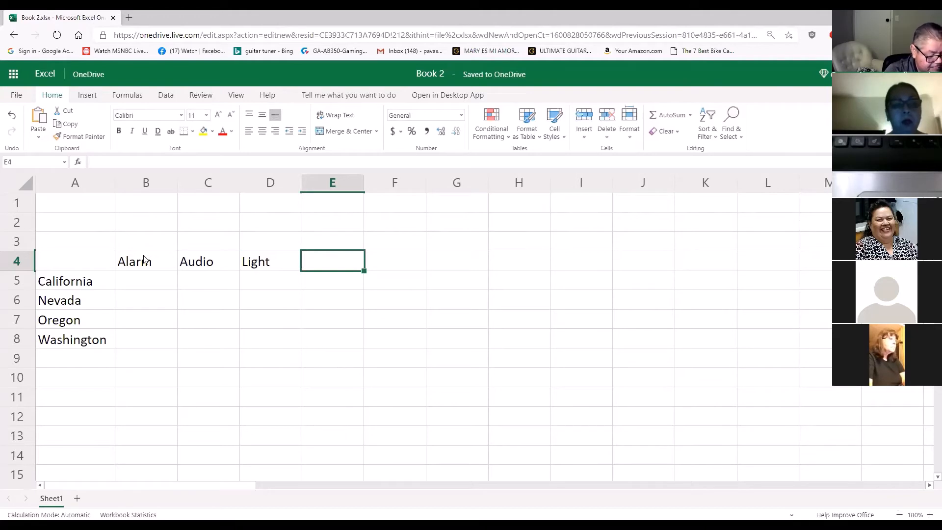
text(Ultimate)
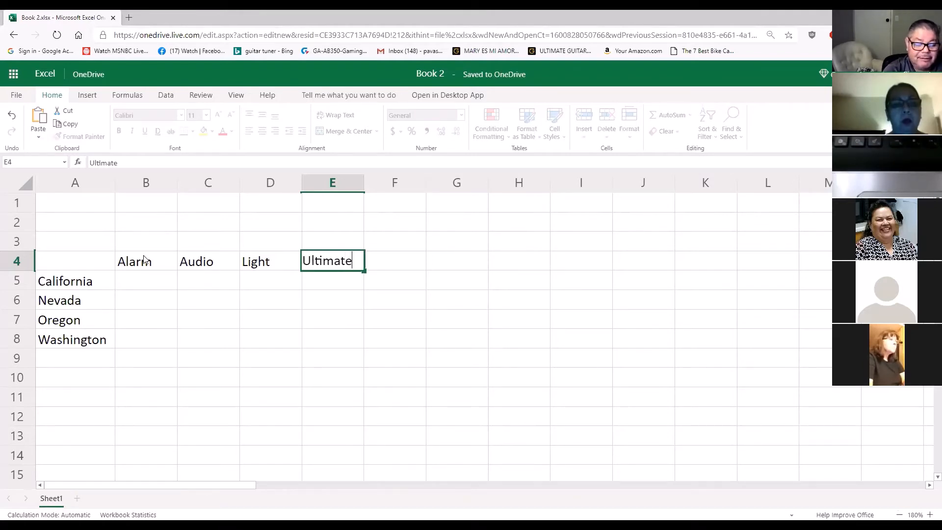
click(480, 326)
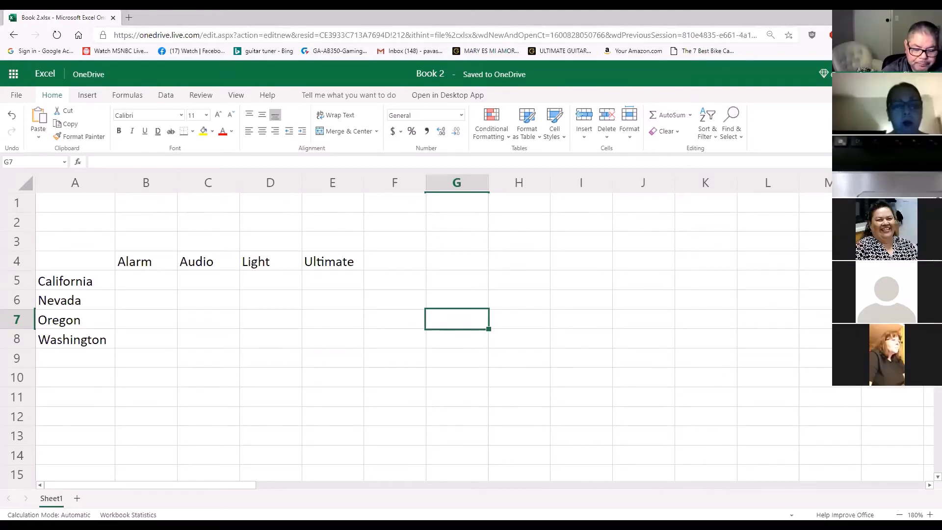
Enter 860358.71 as California's Alarm value in cell B5
click(141, 282)
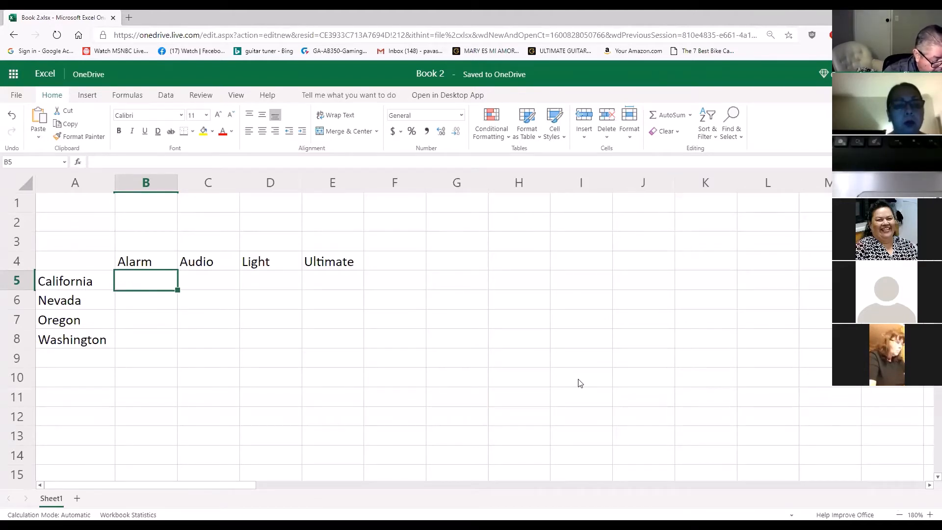
text(86)
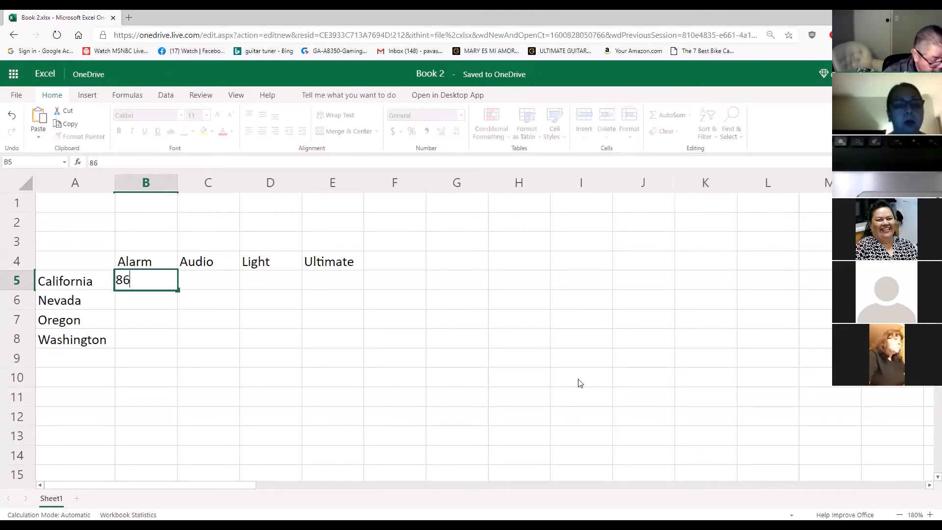
text(0358.71)
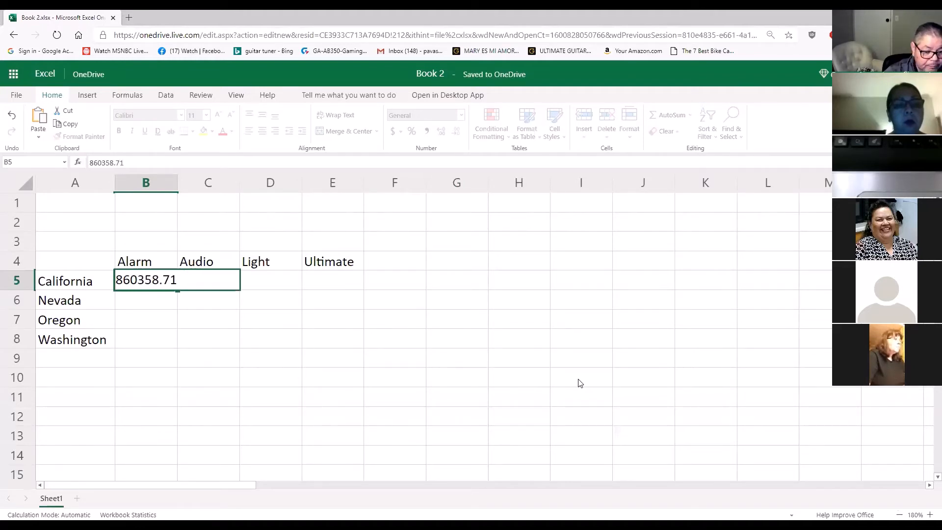
key(Return)
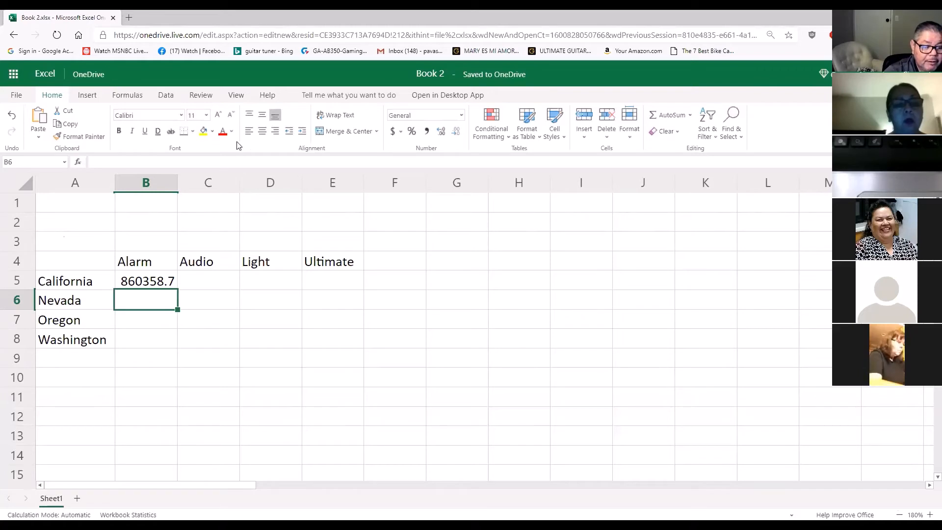
Widen columns B, C, D and E so that long decimal values fit
drag(177, 182, 193, 183)
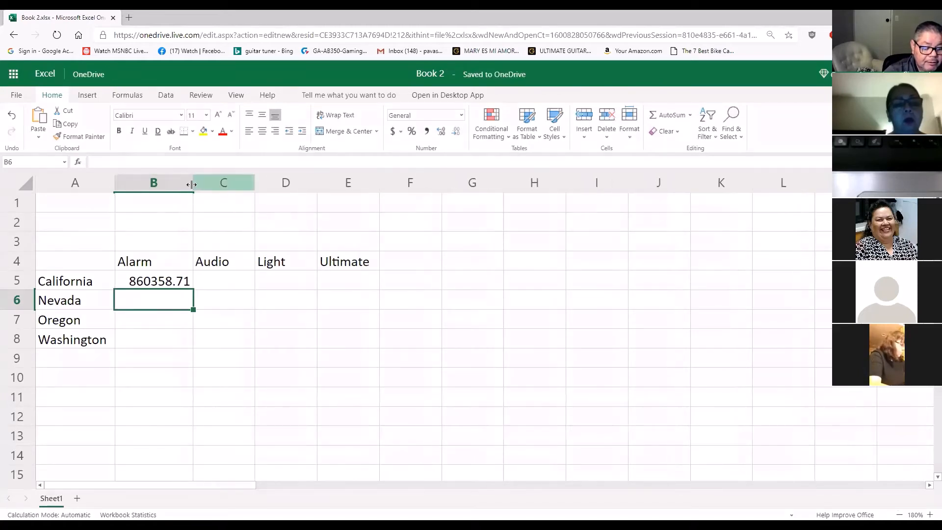
drag(254, 183, 265, 184)
drag(327, 182, 342, 183)
drag(404, 183, 419, 187)
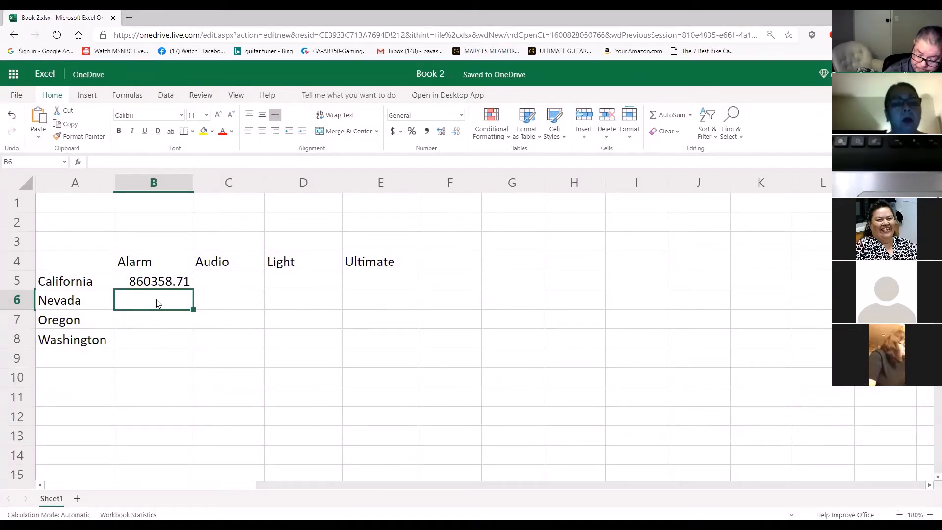
Enter the Alarm values 345024.13 for Nevada in cell B6 and 396157.67 for Oregon in cell B7
text(345024.13)
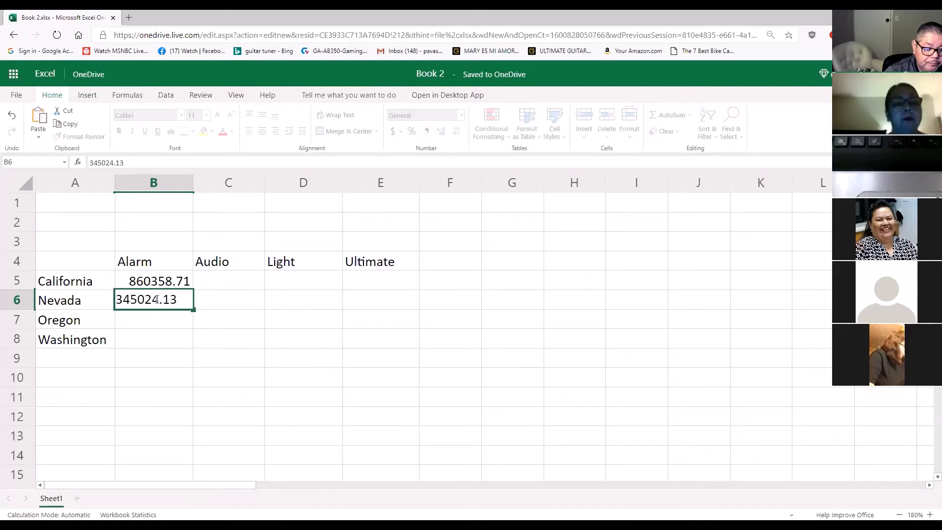
key(Return)
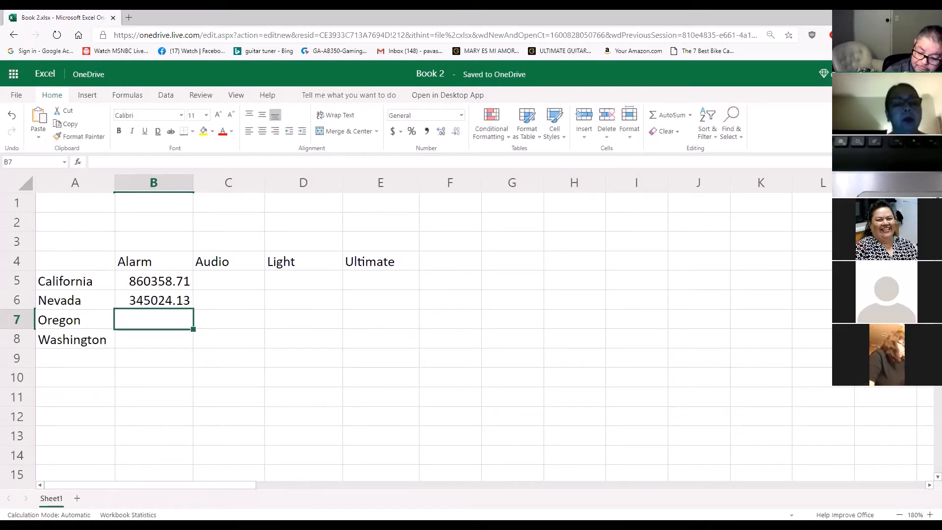
text(396157.)
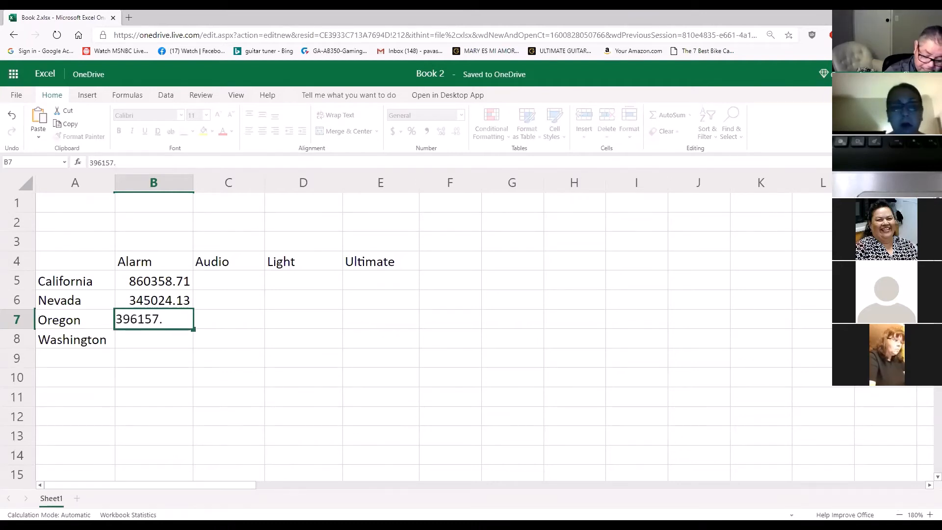
text(67)
key(Return)
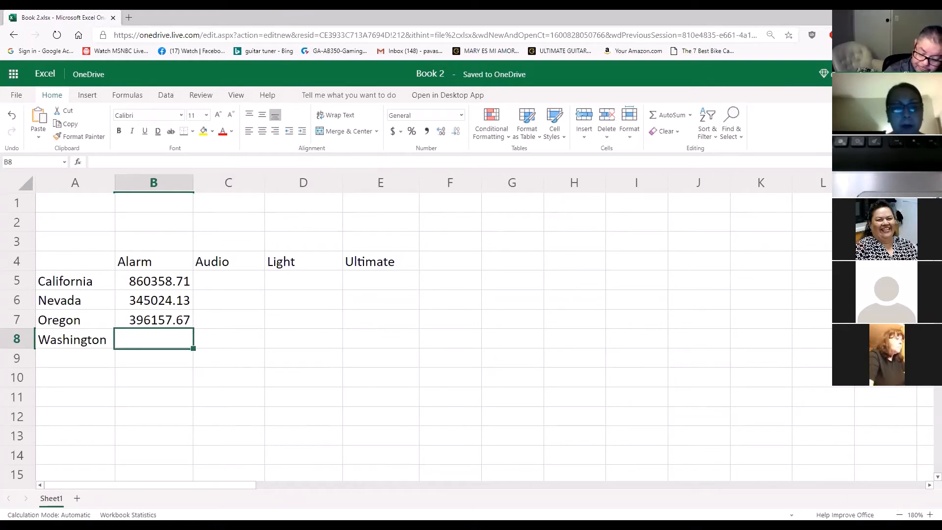
Complete the Alarm column with 395428.36 for Washington in cell B8
text(395)
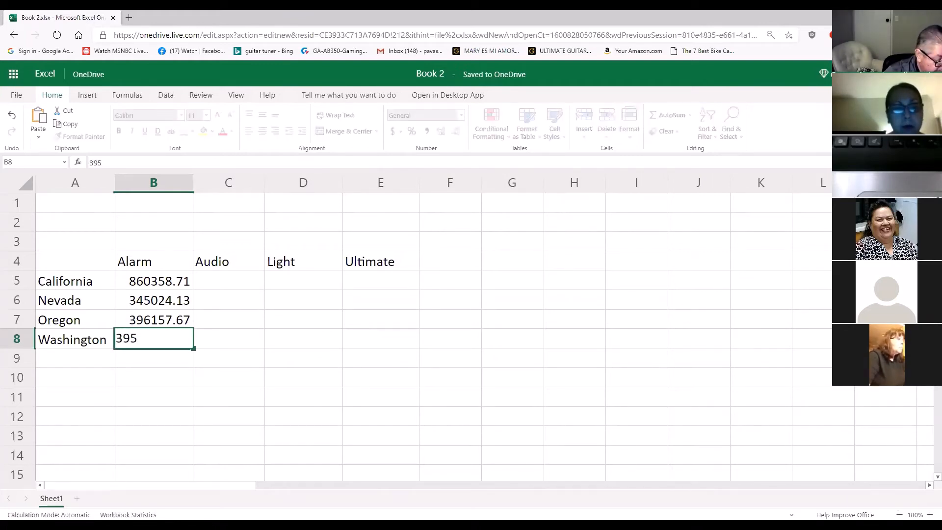
text(428.36)
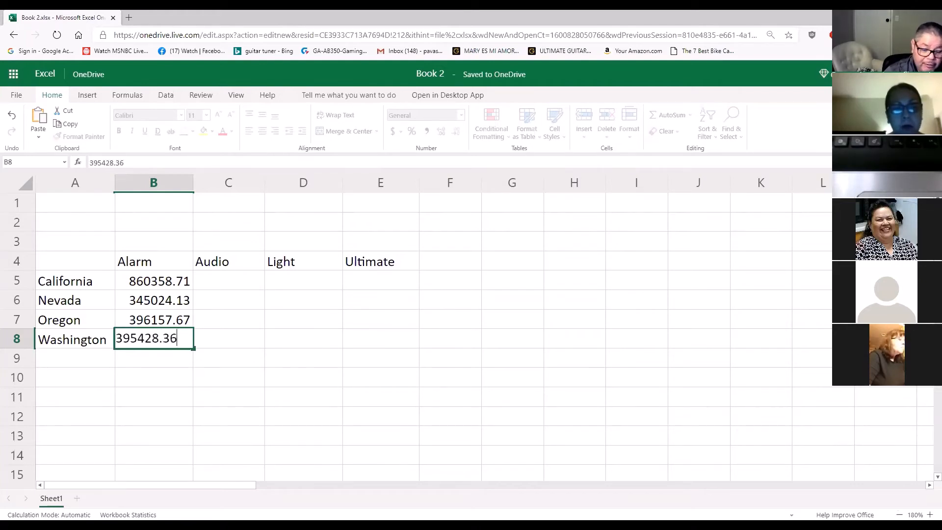
key(Return)
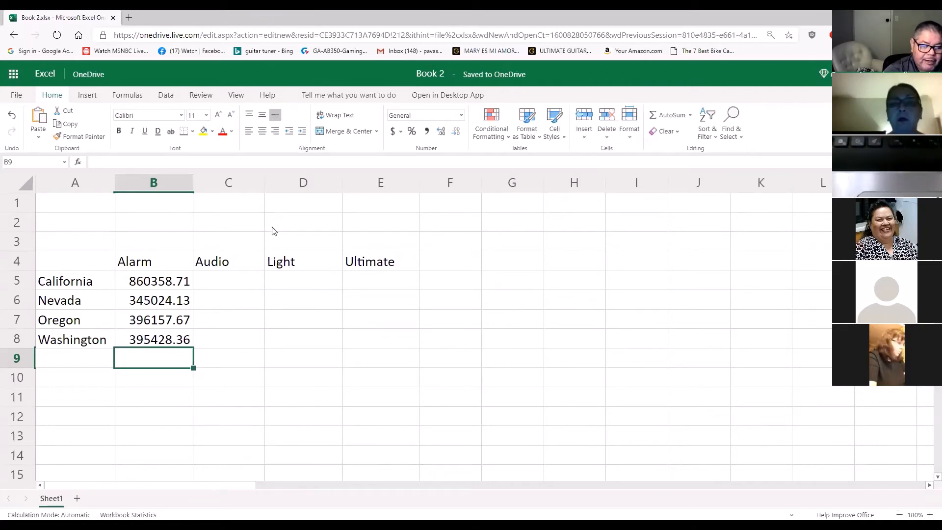
Widen column C a little more and enter 431758.35 as California's Audio value in cell C5
drag(264, 182, 276, 187)
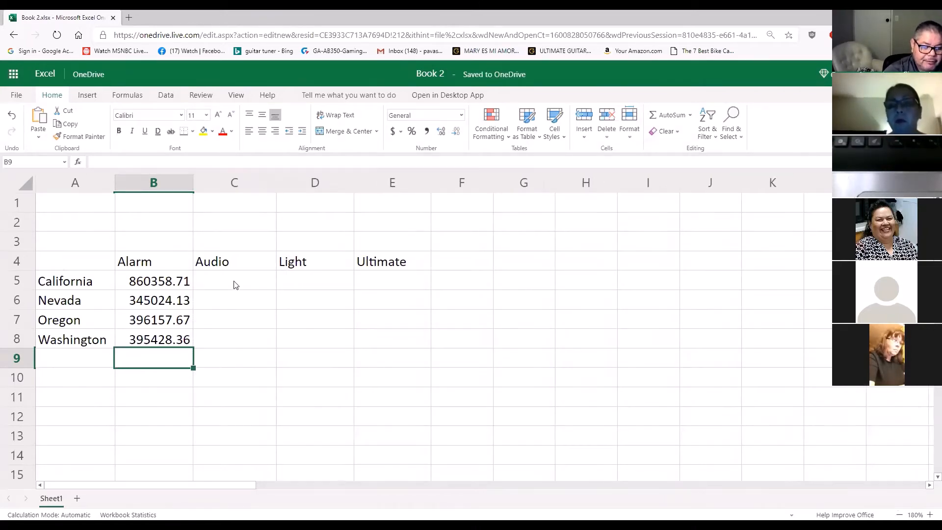
click(234, 281)
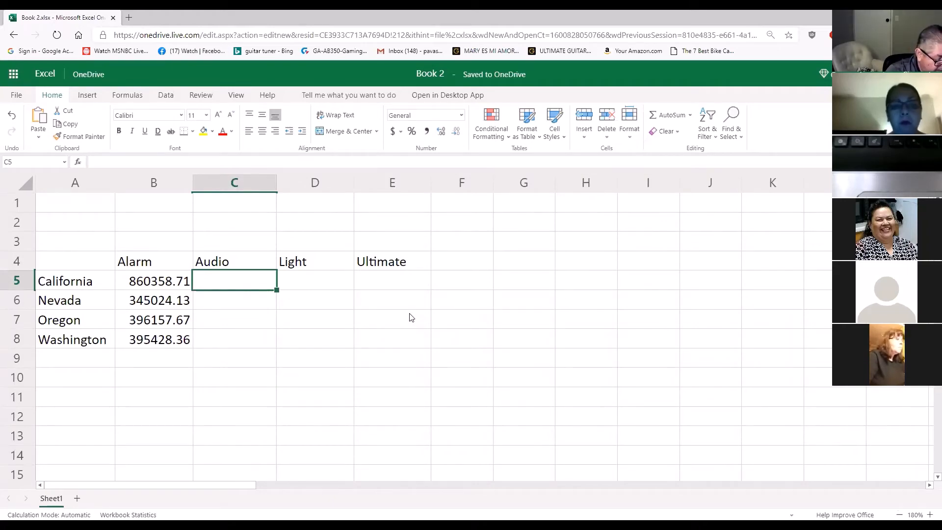
text(4)
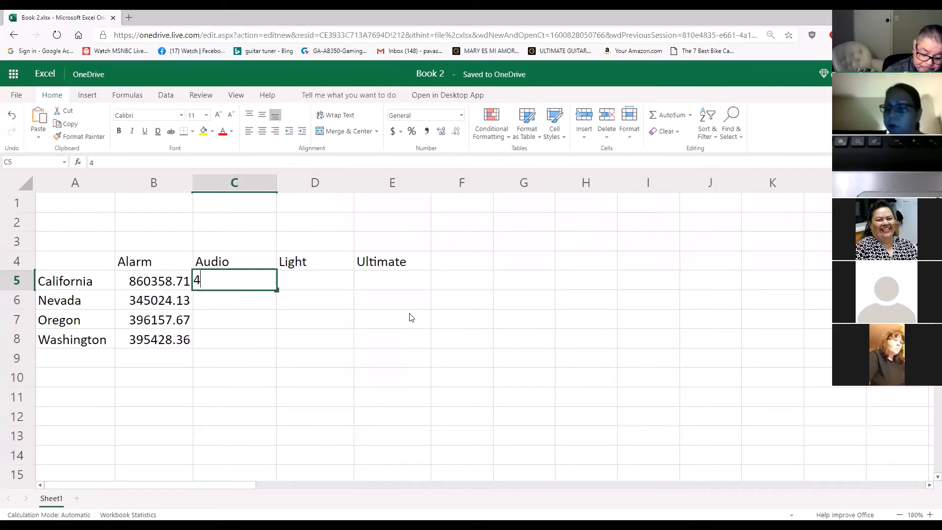
text(3175)
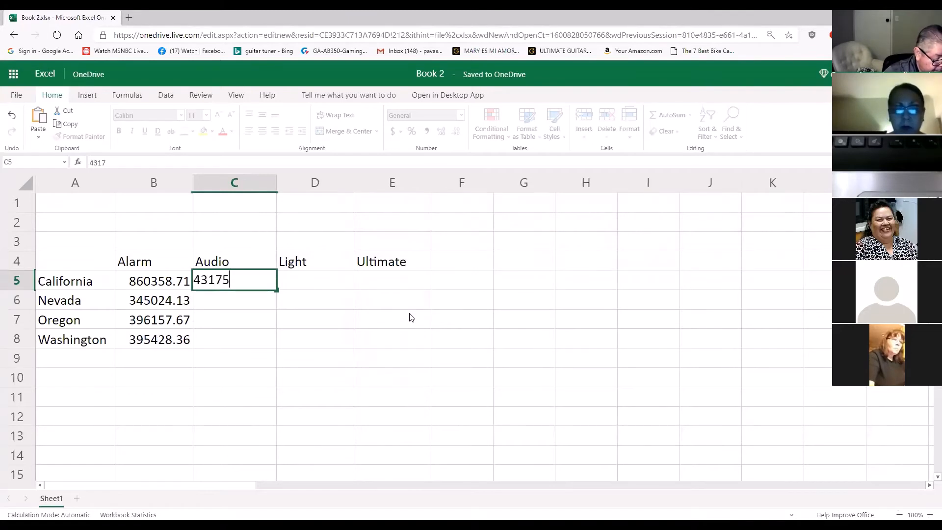
text(8.35)
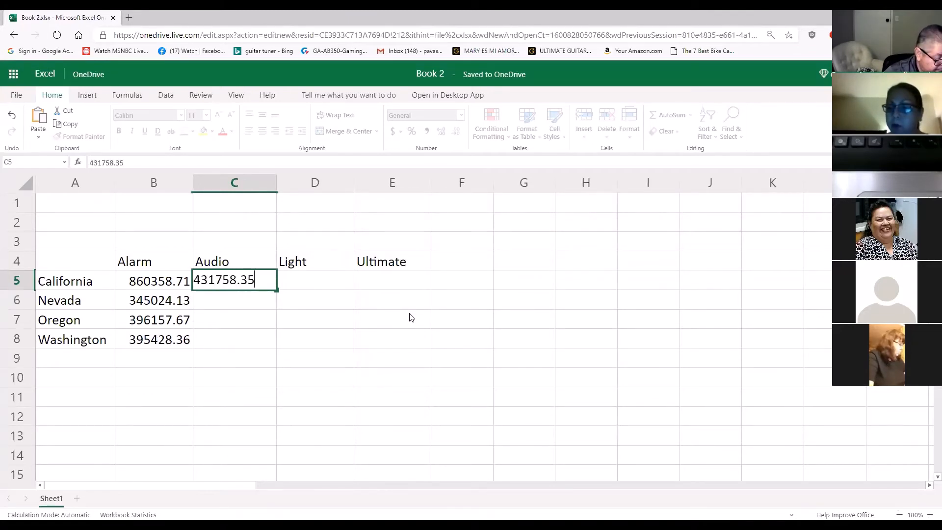
key(Return)
Enter the Audio values 863814.87 for Nevada in cell C6 and 326159.07 for Oregon in cell C7
text(8)
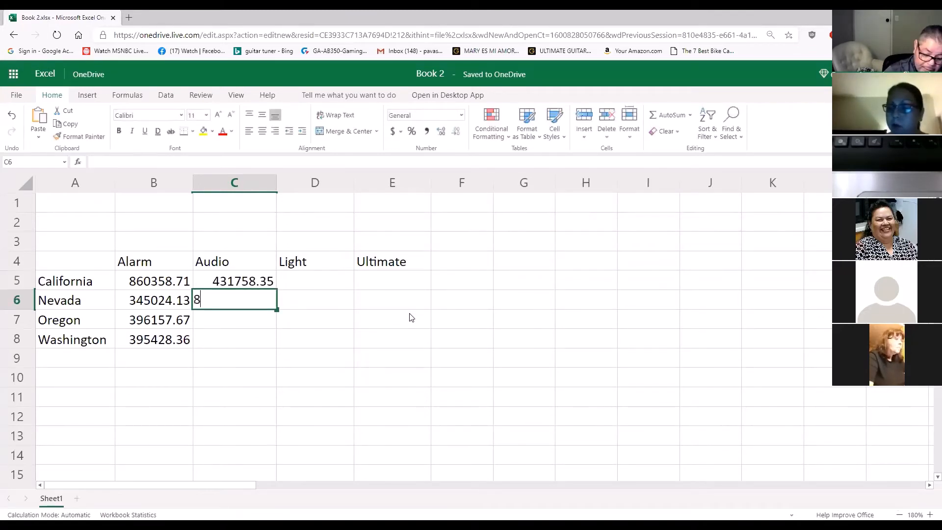
text(63)
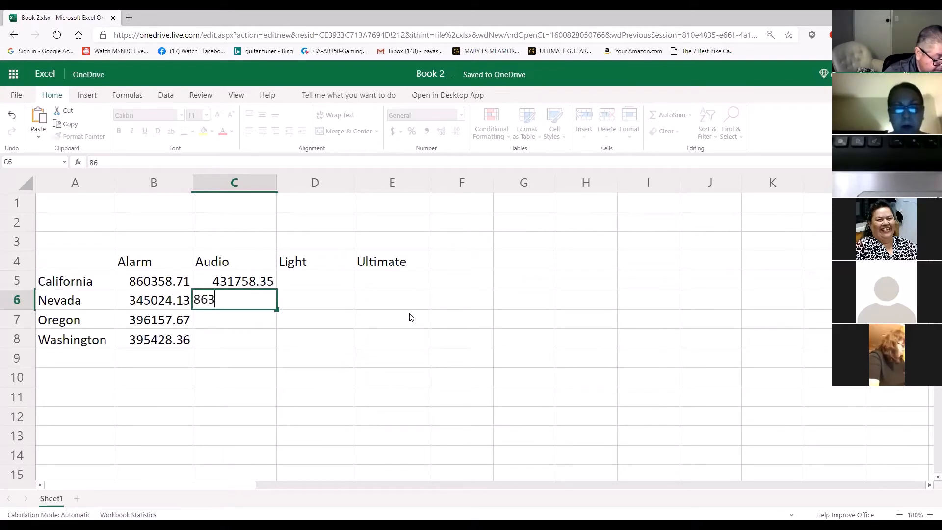
text(814.87)
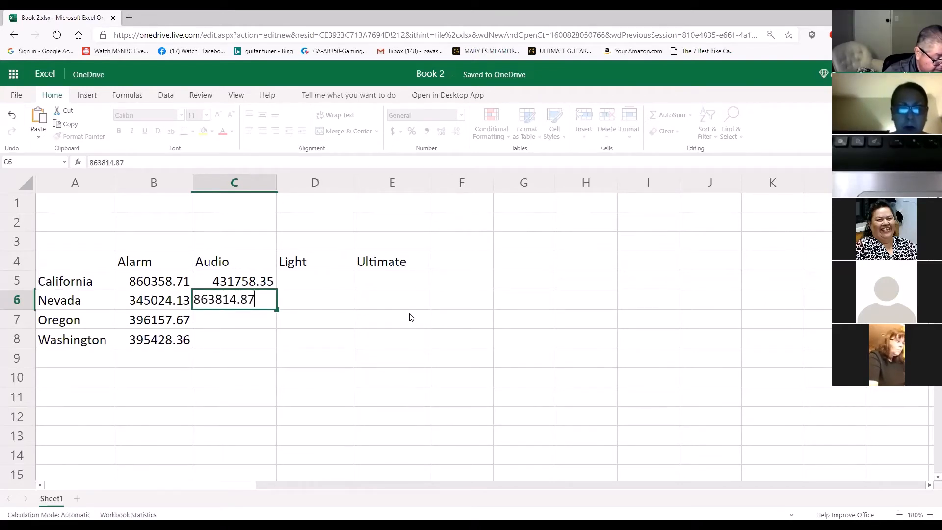
key(Return)
text(326)
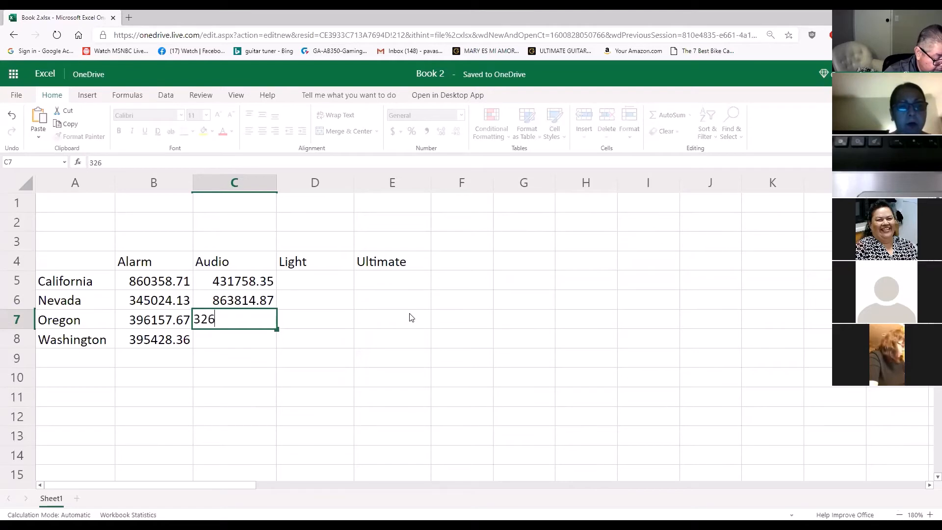
text(159.07)
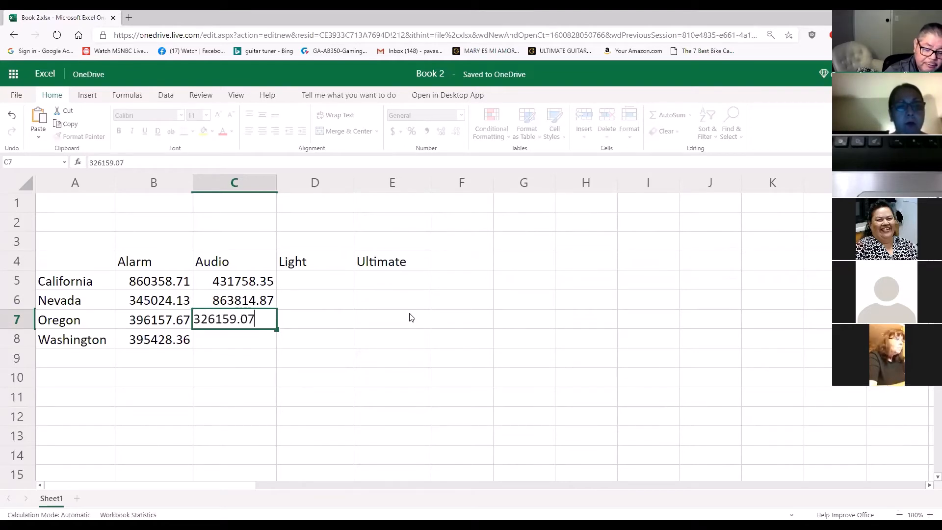
key(Return)
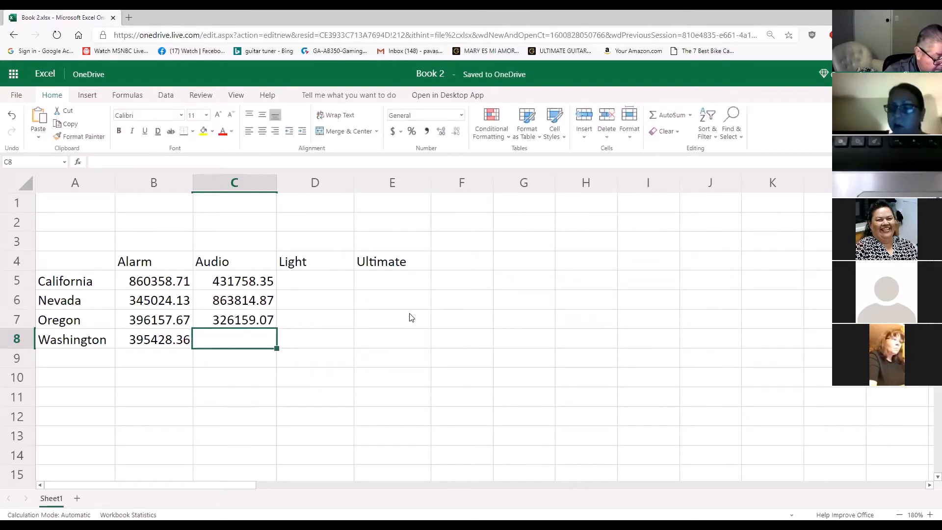
Complete the Audio column with 804908.29 for Washington in cell C8
text(80)
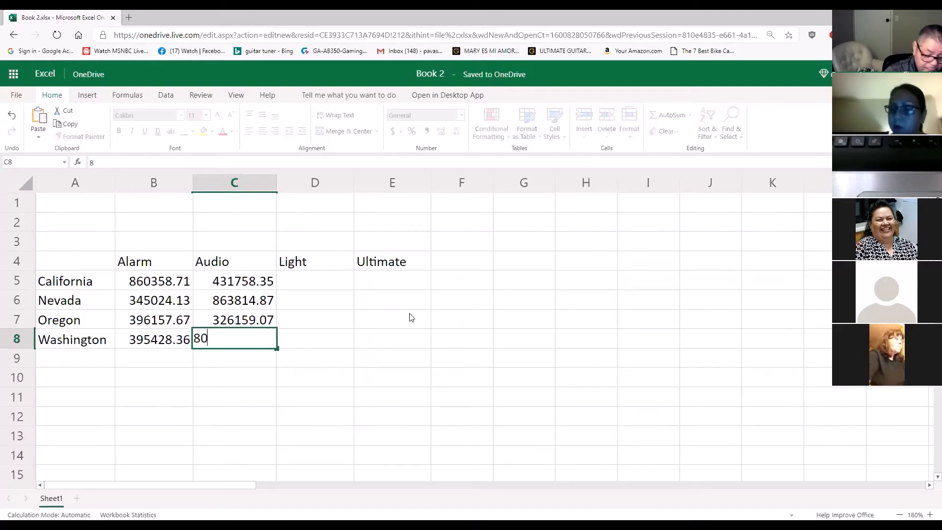
text(4908.29)
key(Return)
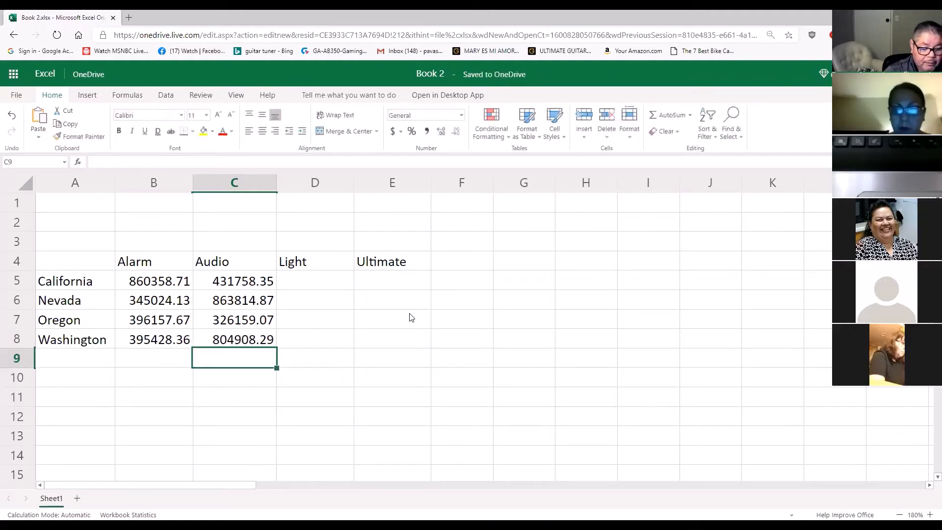
Widen column D slightly and enter 375708.22 as California's Light value in cell D5
drag(354, 179, 372, 179)
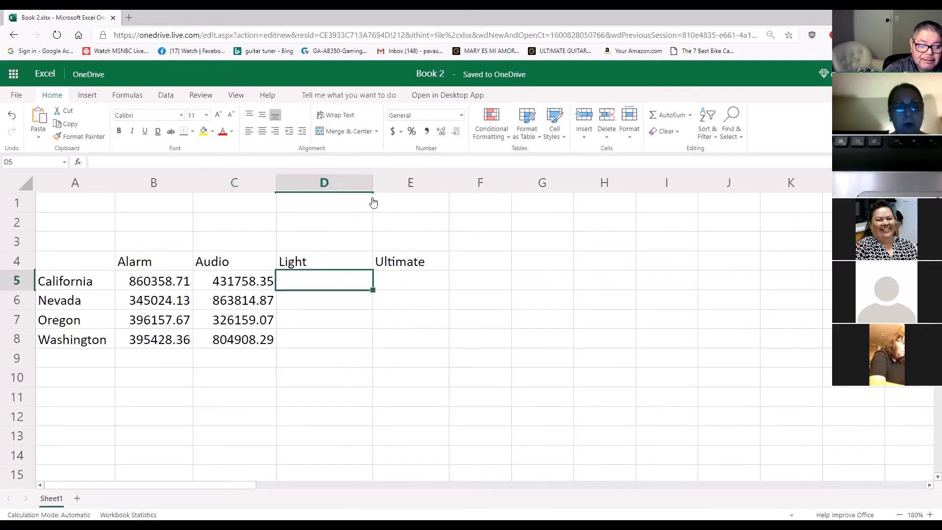
drag(372, 184, 368, 184)
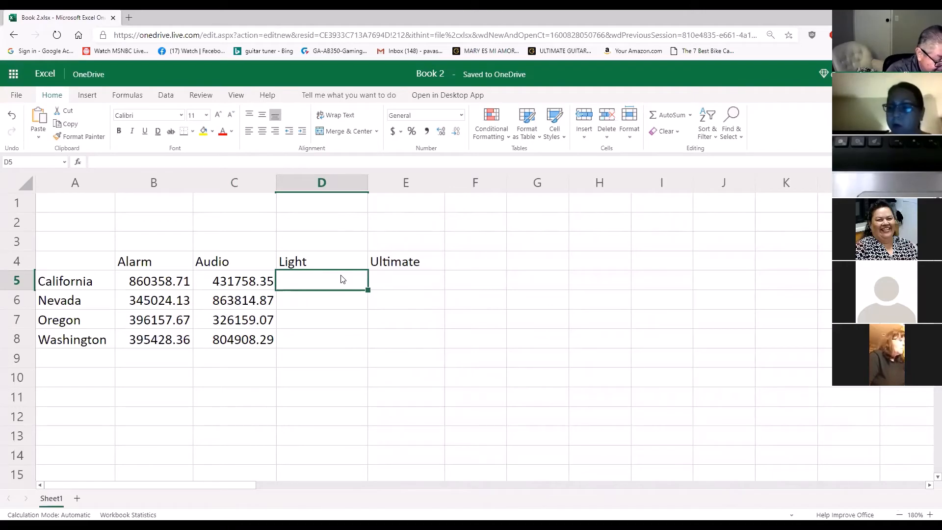
text(375708.2)
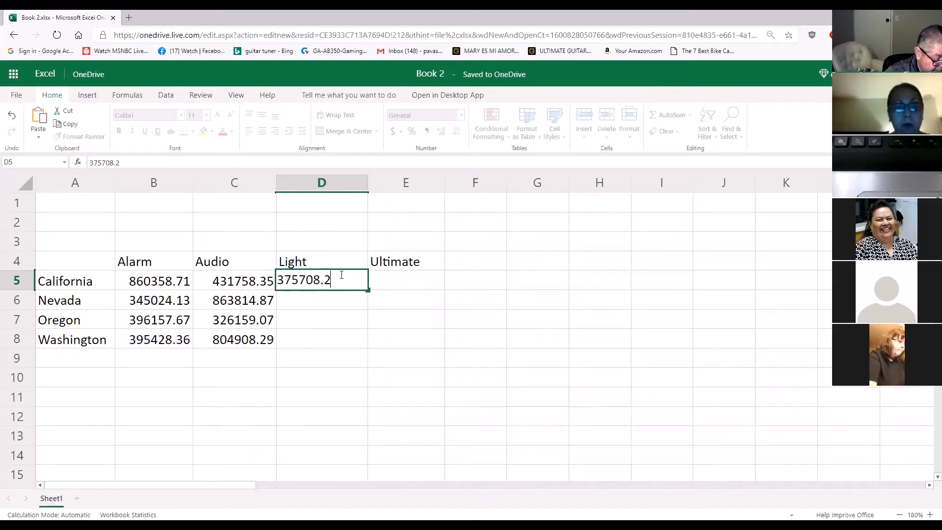
text(2)
key(Return)
Enter the Light values 786253.39 for Nevada in cell D6 and 500255.4 for Oregon in cell D7
text(7)
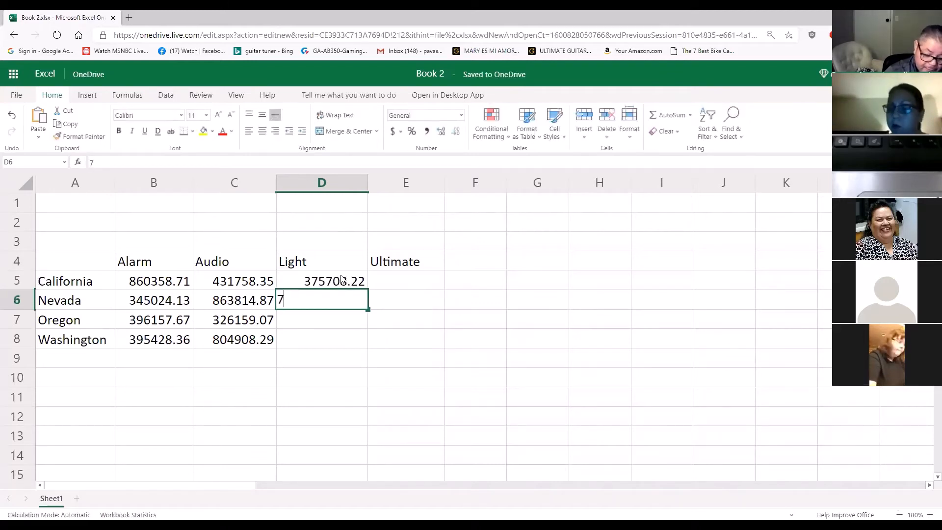
text(86253)
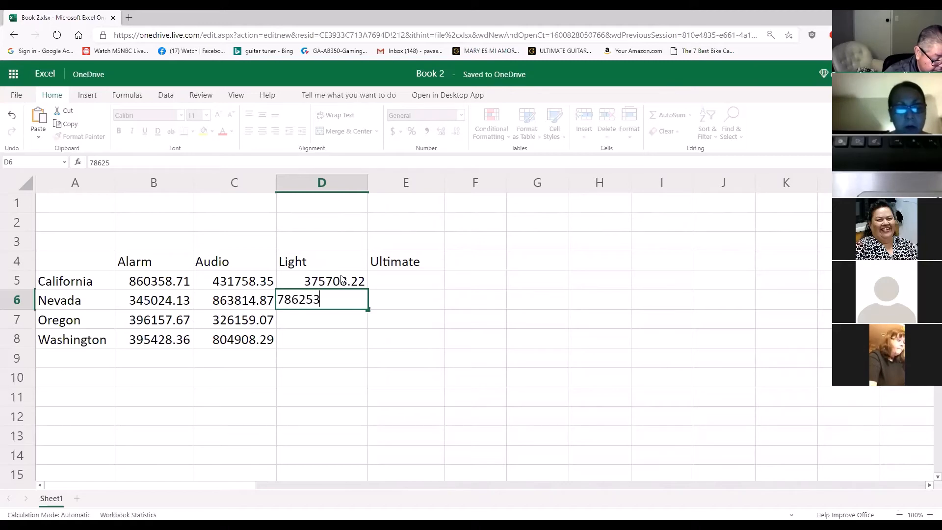
text(.39)
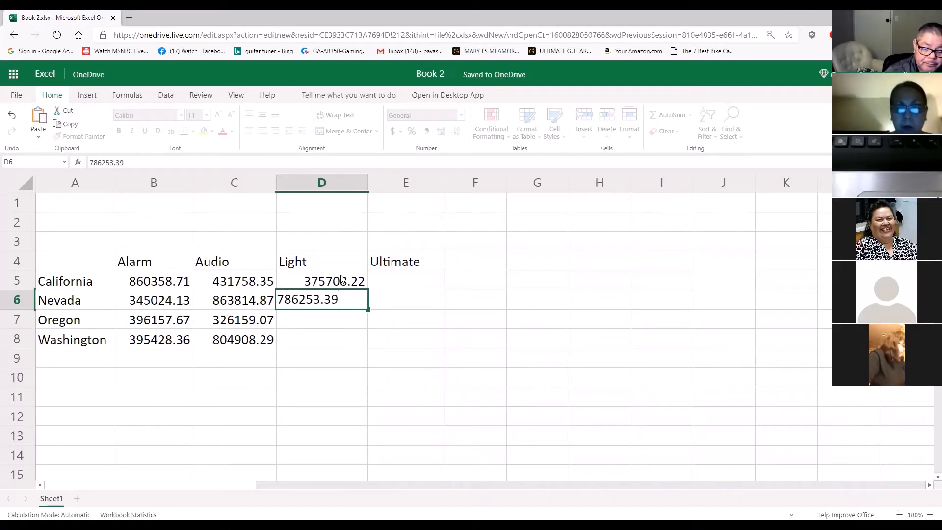
key(Return)
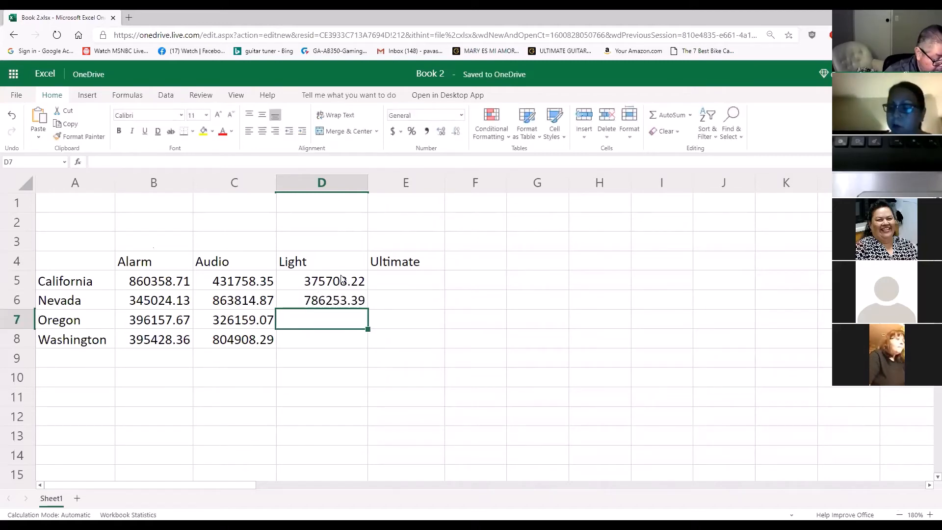
text(500)
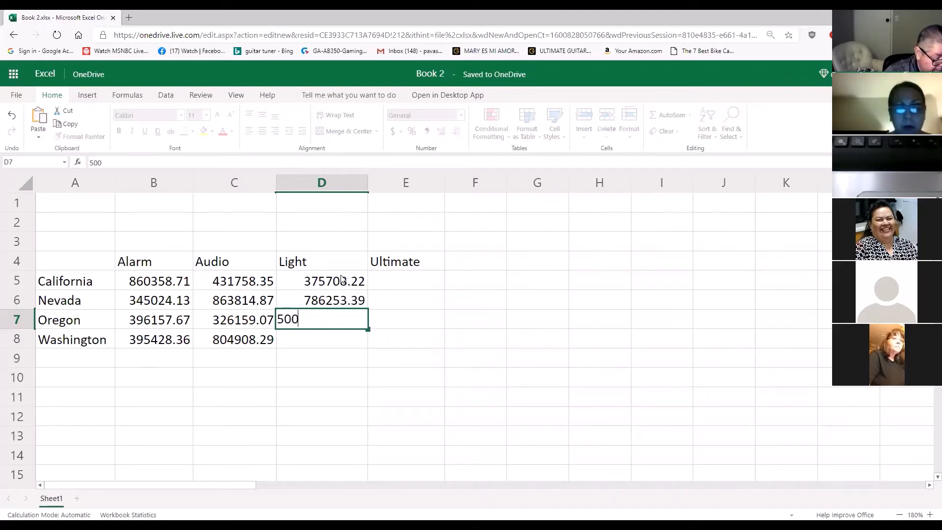
text(255.4)
key(Return)
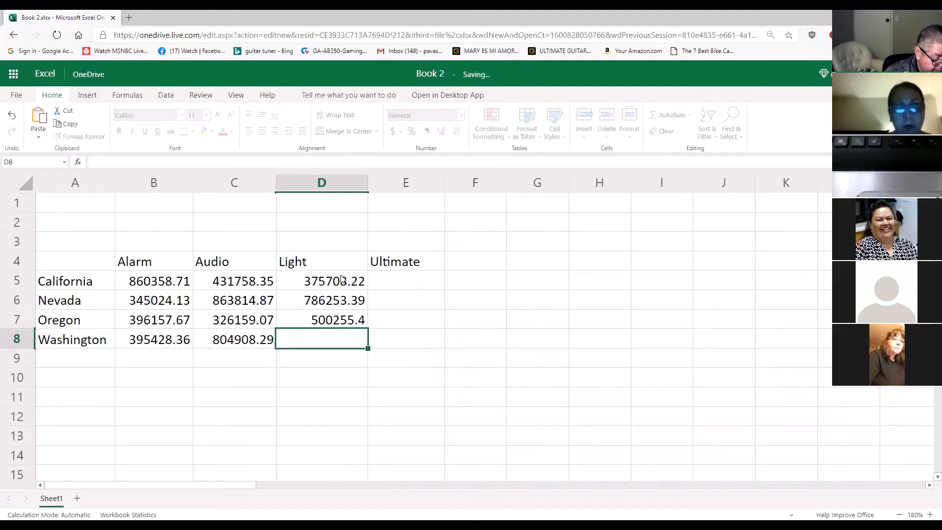
Complete the Light column with 279091.37 for Washington in cell D8
text(279)
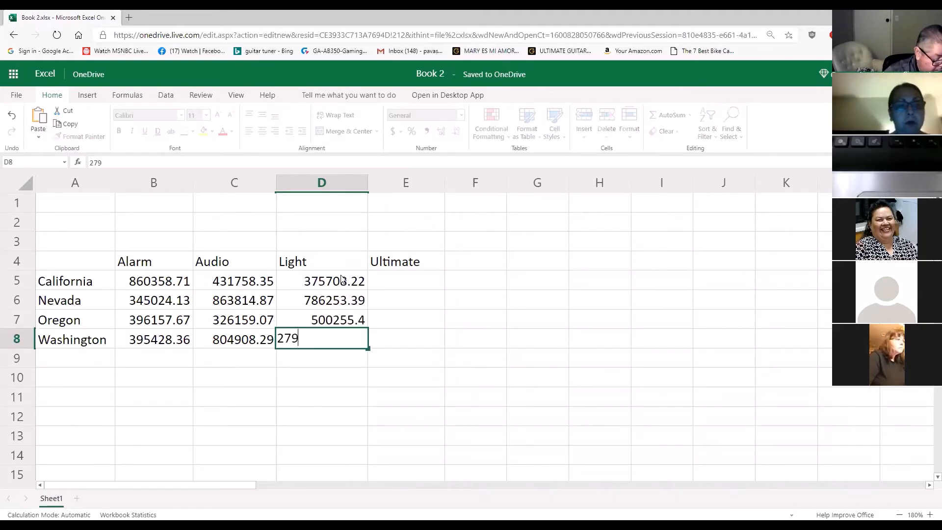
text(094)
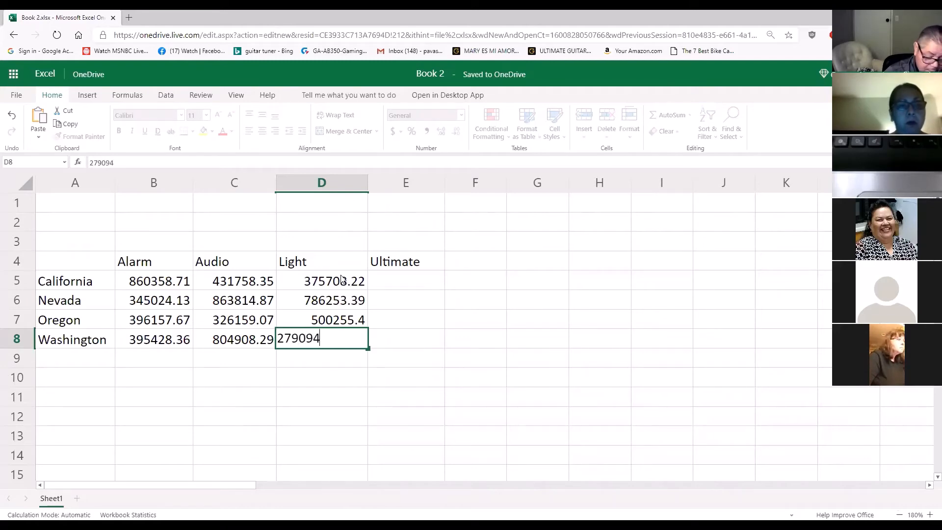
key(BackSpace)
text(1.37)
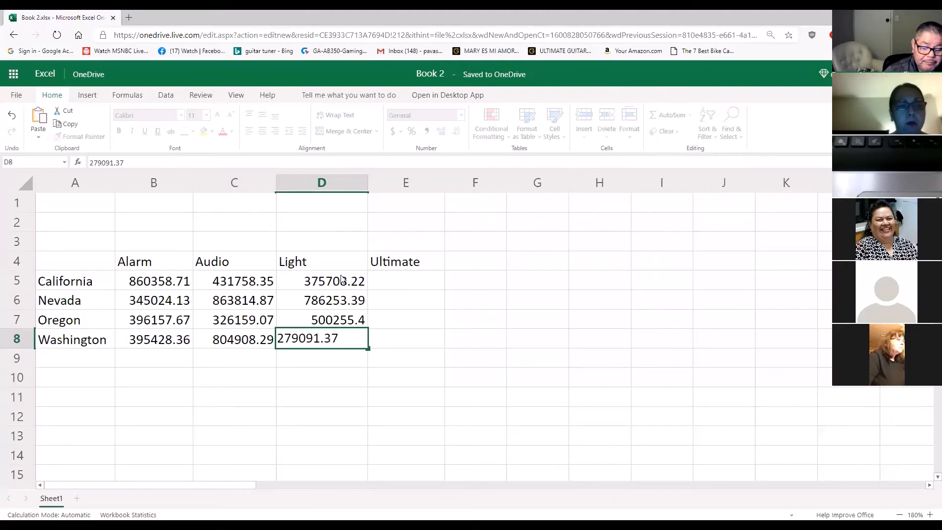
key(Return)
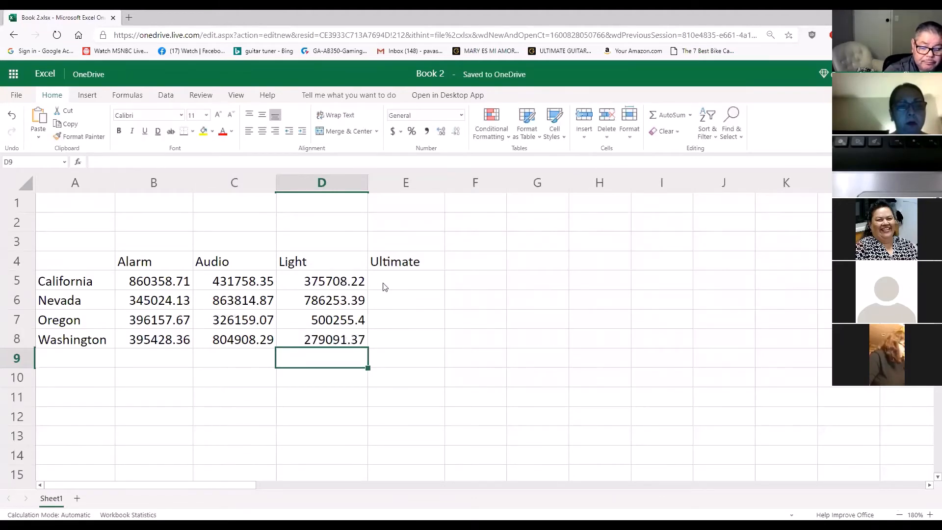
Enter the Ultimate values 247826.28 for California in cell E5 and 511277.11 for Nevada in cell E6
click(398, 288)
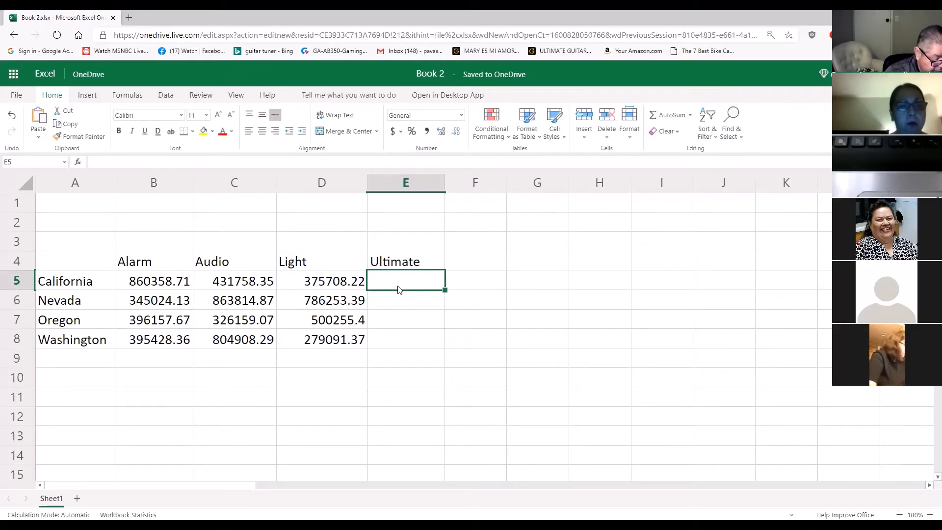
text(247)
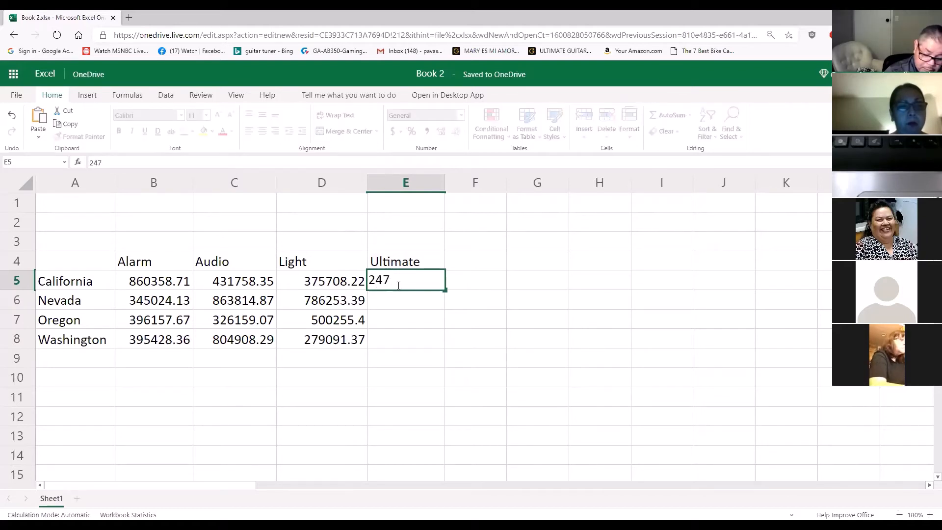
text(826.28)
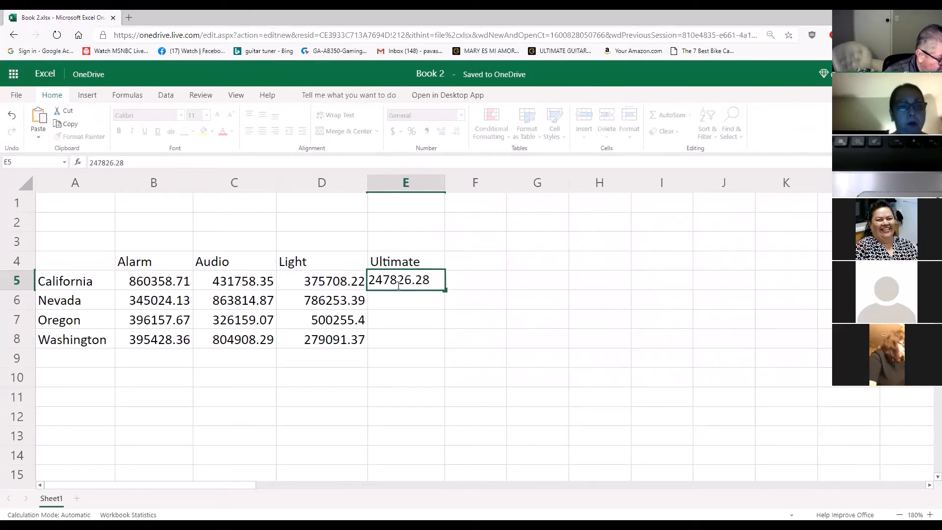
key(Return)
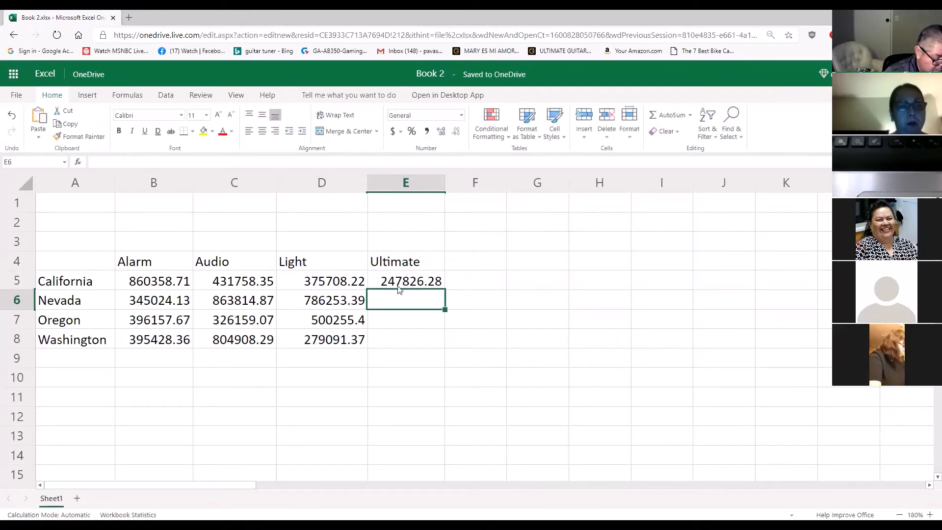
text(511)
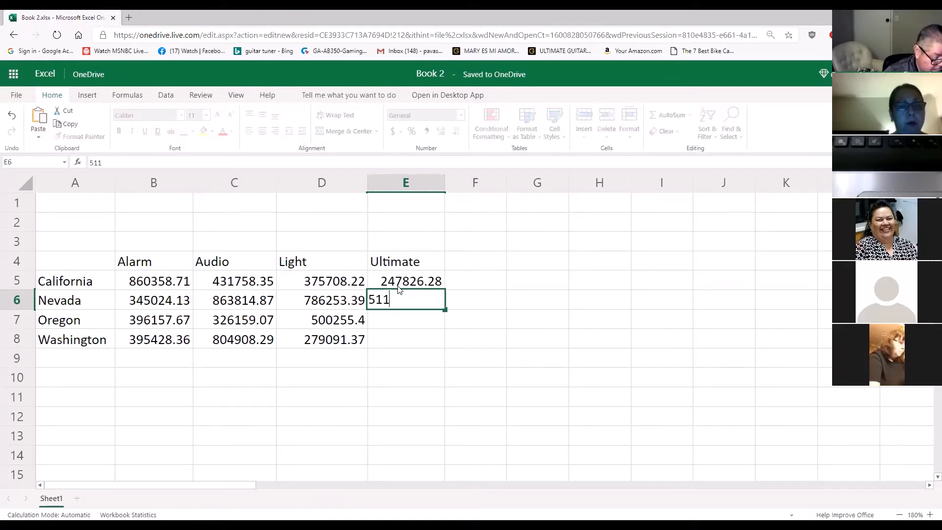
text(277)
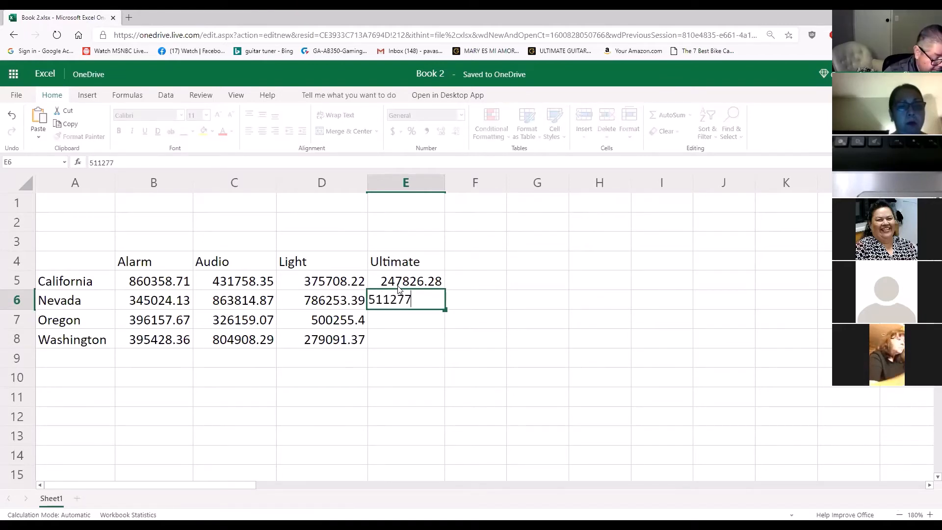
text(.11)
key(Return)
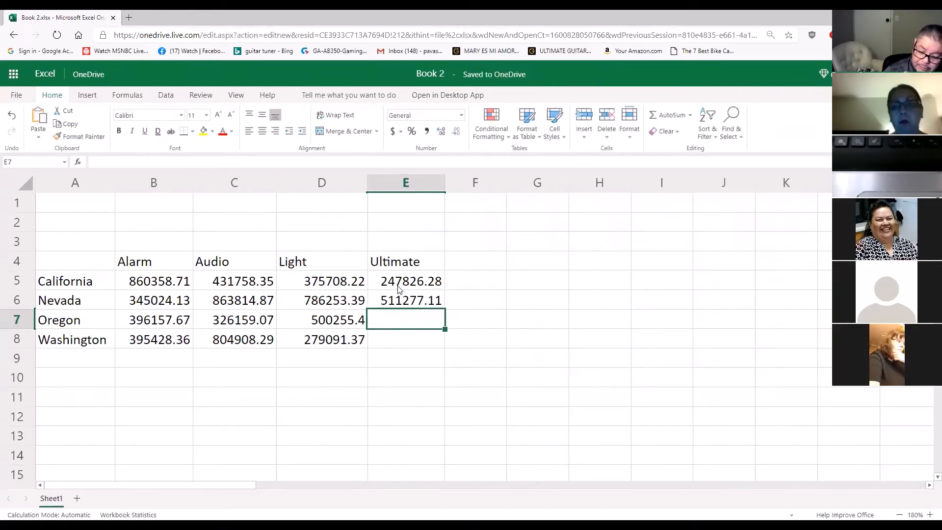
Enter the Ultimate values 383514.73 for Oregon in cell E7 and 342965.38 for Washington in cell E8
text(3)
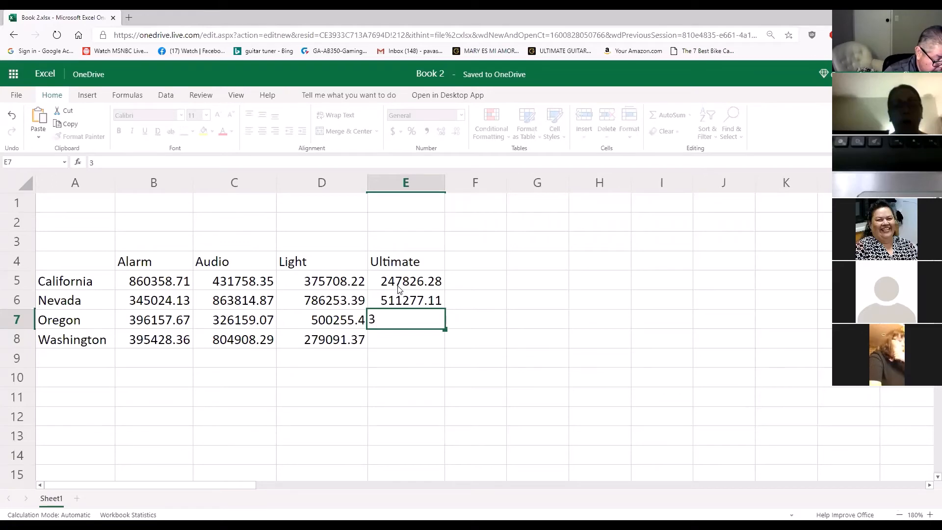
text(83514.73)
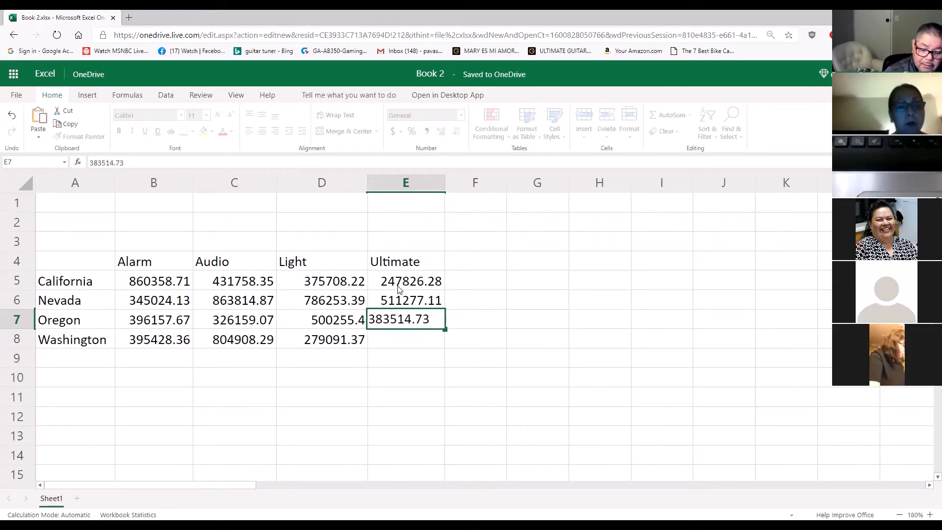
key(Return)
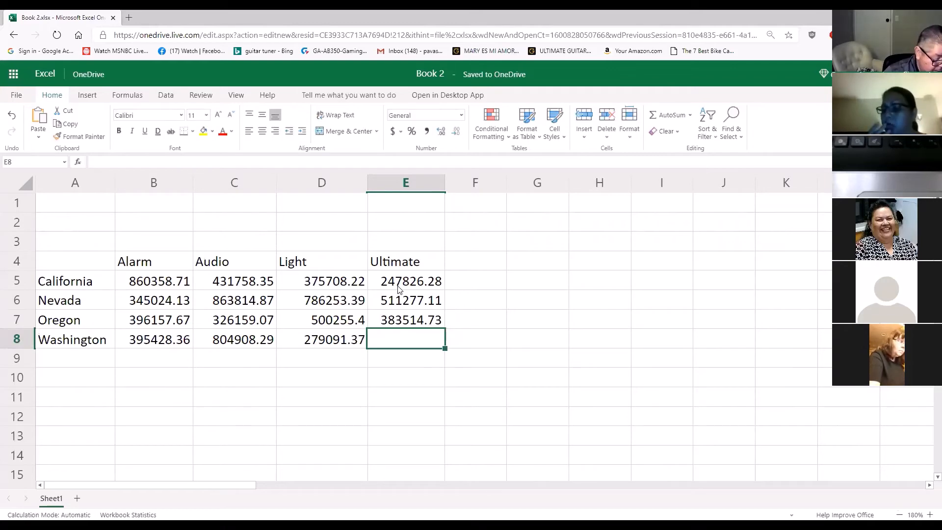
text(342)
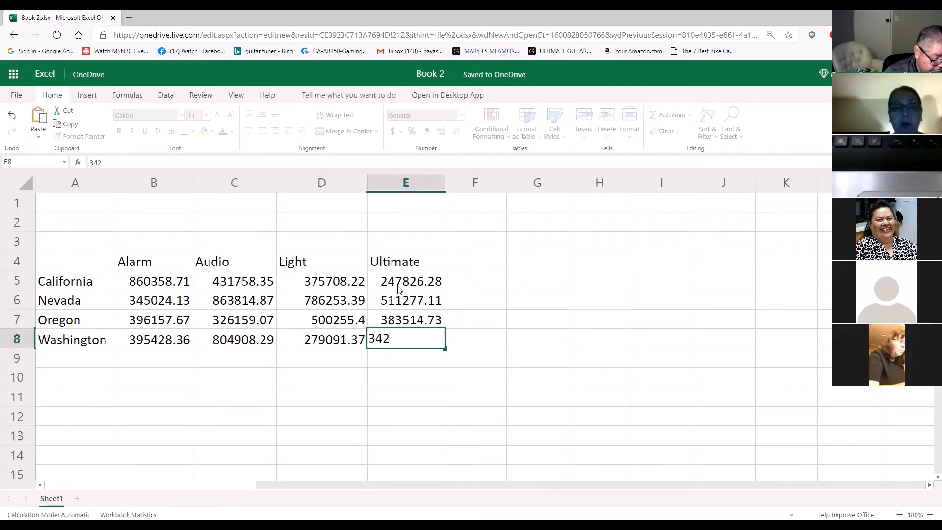
text(965)
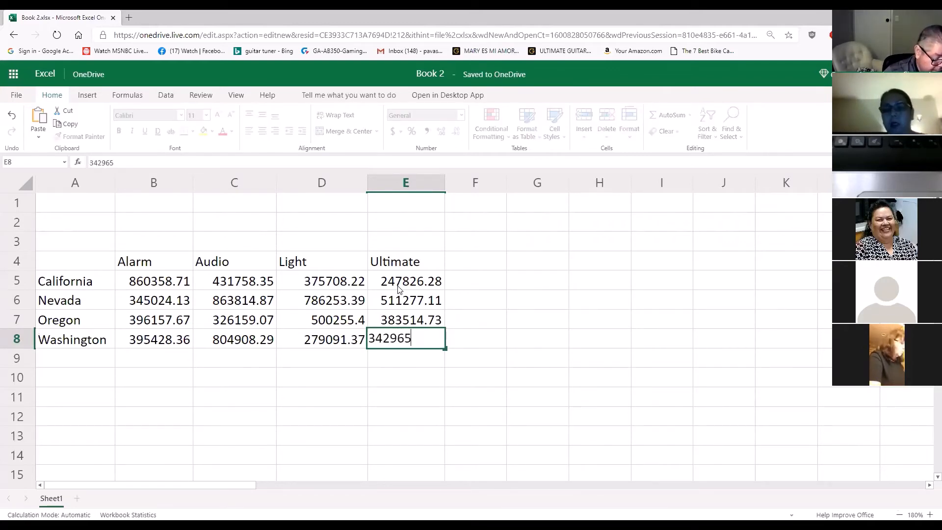
text(.38)
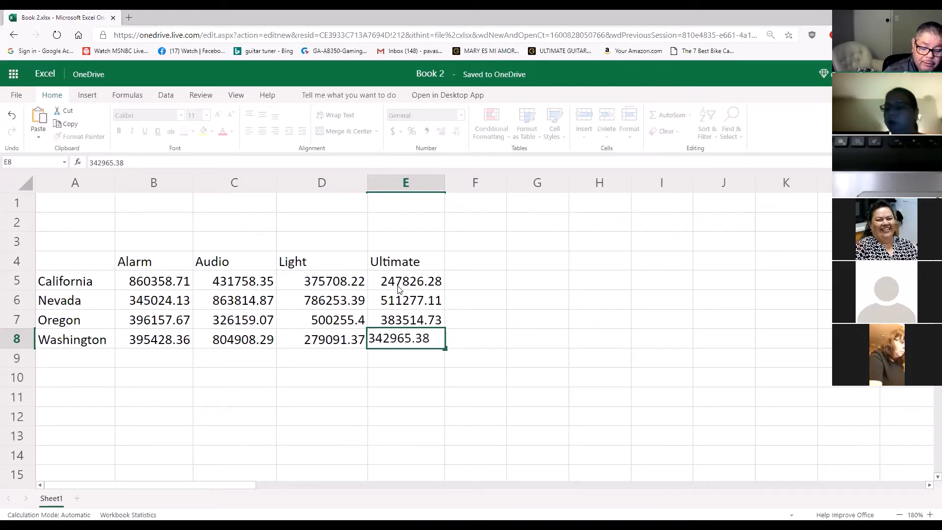
key(Return)
click(493, 360)
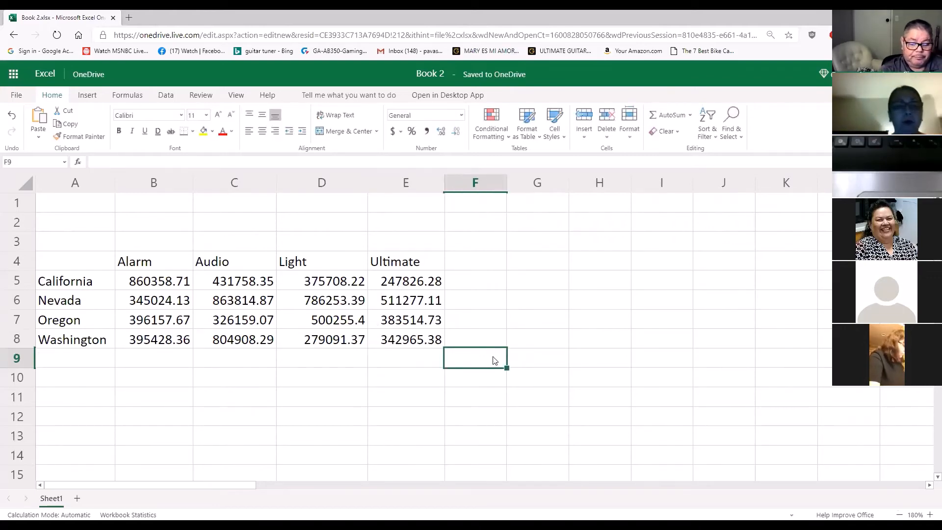
click(598, 319)
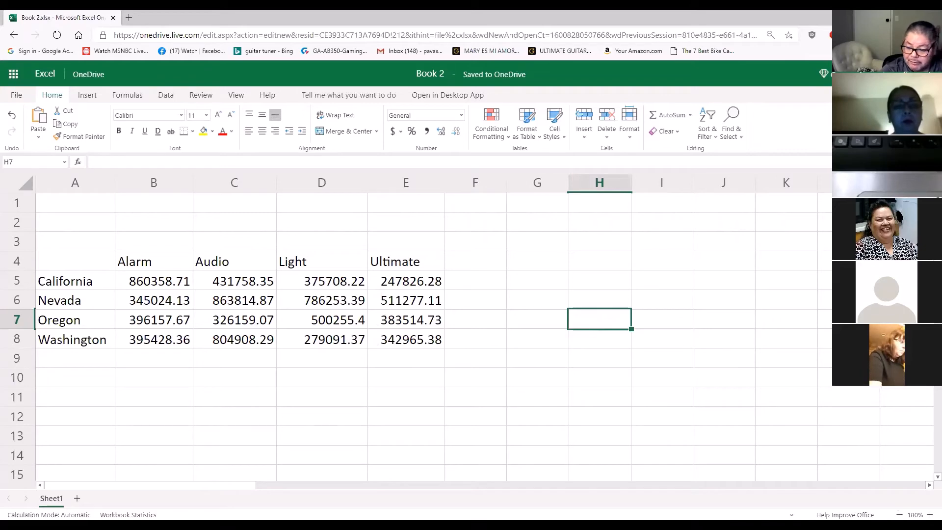
click(929, 515)
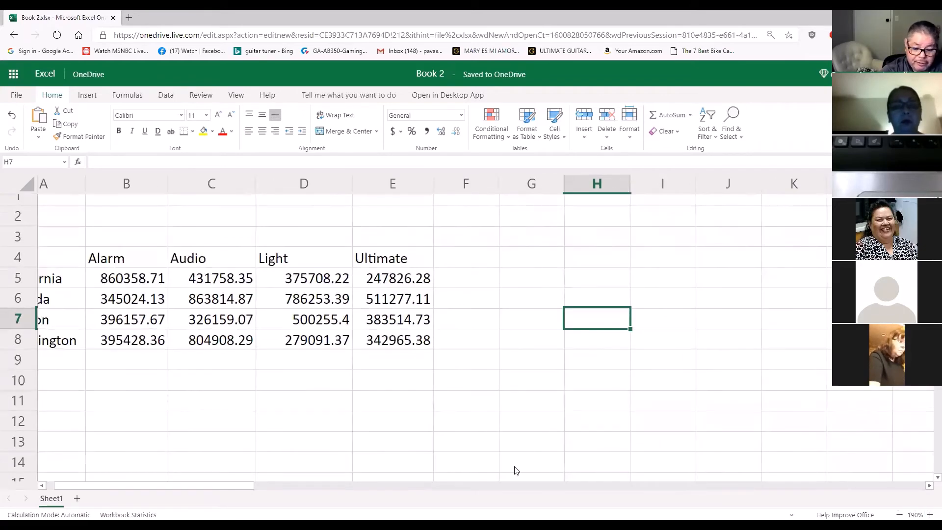
click(42, 485)
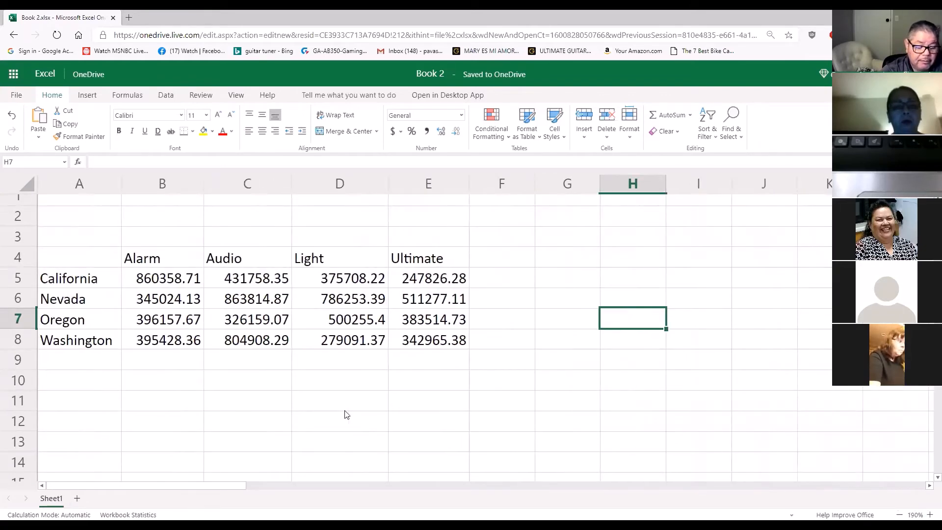
click(516, 396)
click(662, 367)
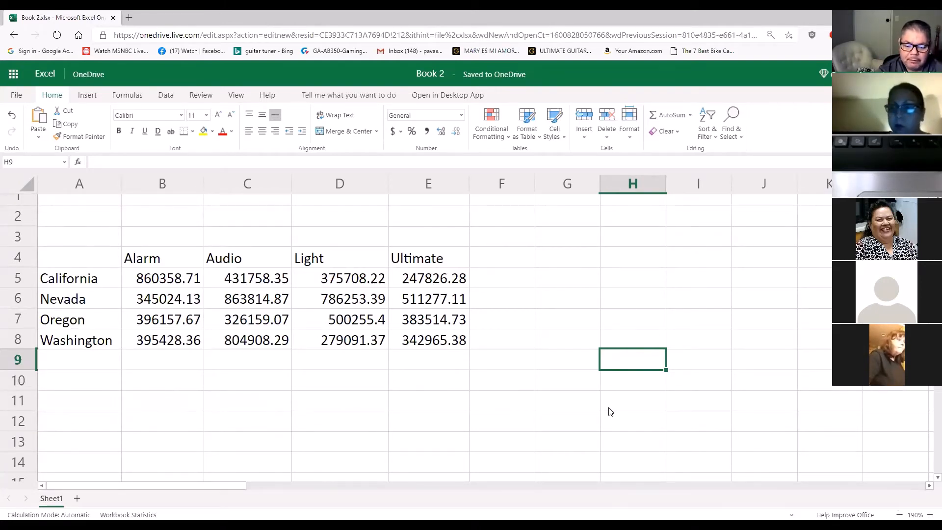
click(607, 404)
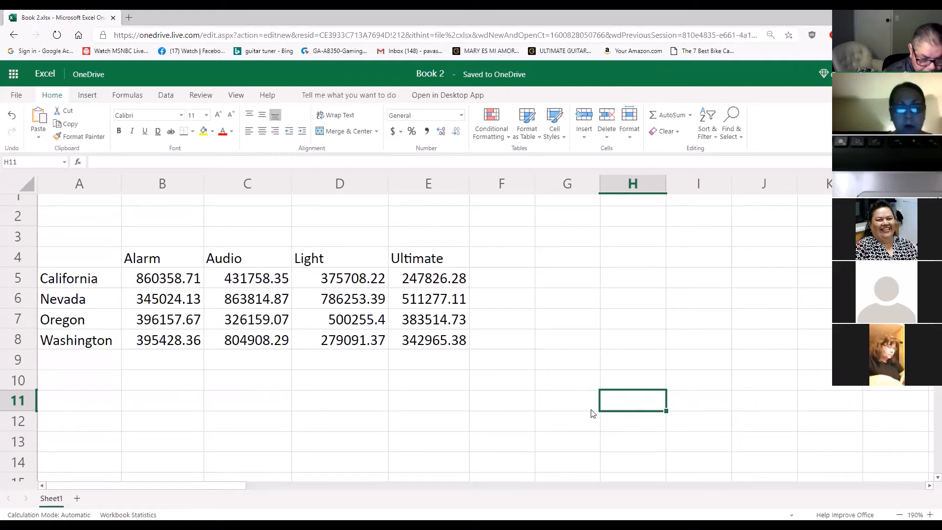
Enter the worksheet title David Mobile Concepts in cell A1
scroll(81, 220, up, 1)
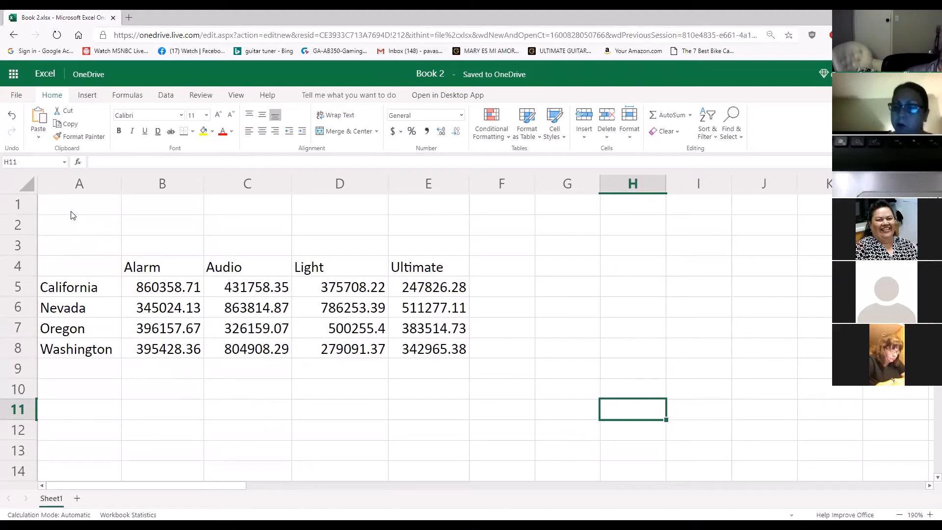
click(72, 211)
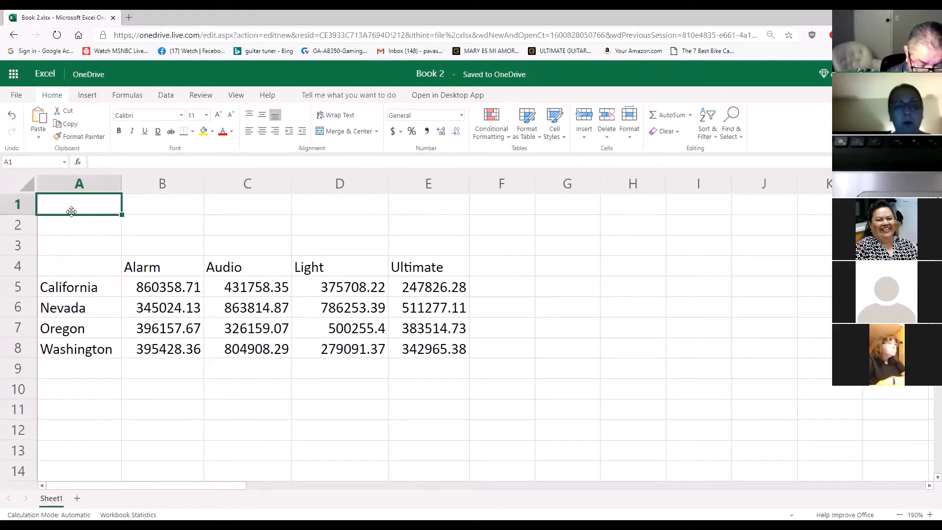
text(David)
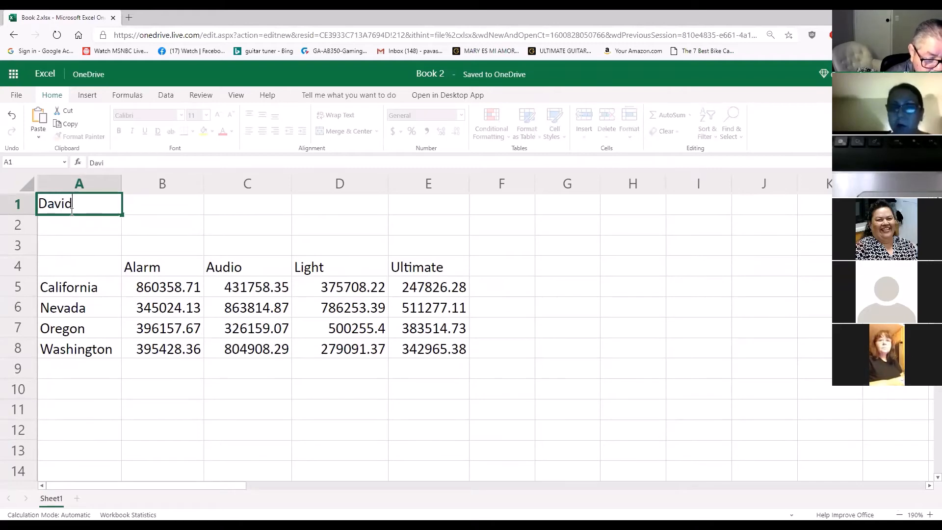
text( Mo)
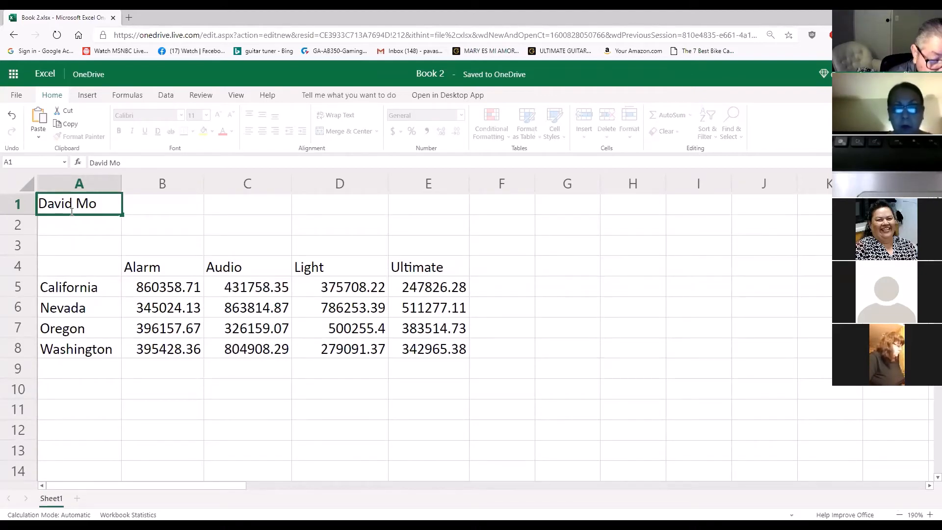
text(bile)
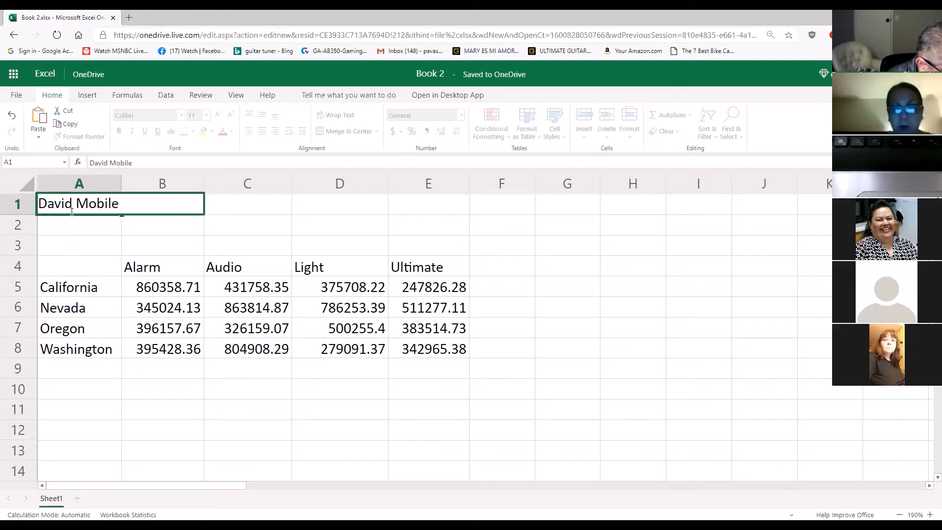
text( C)
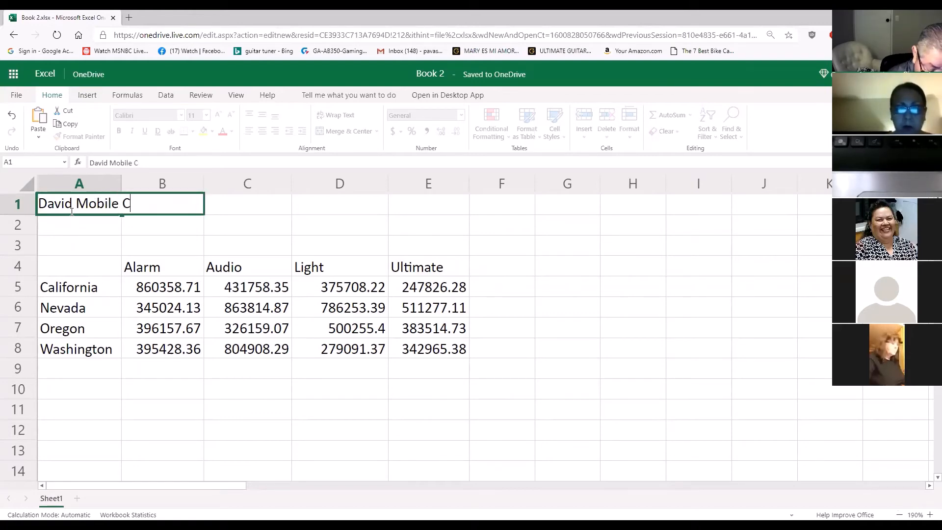
text(oncepts)
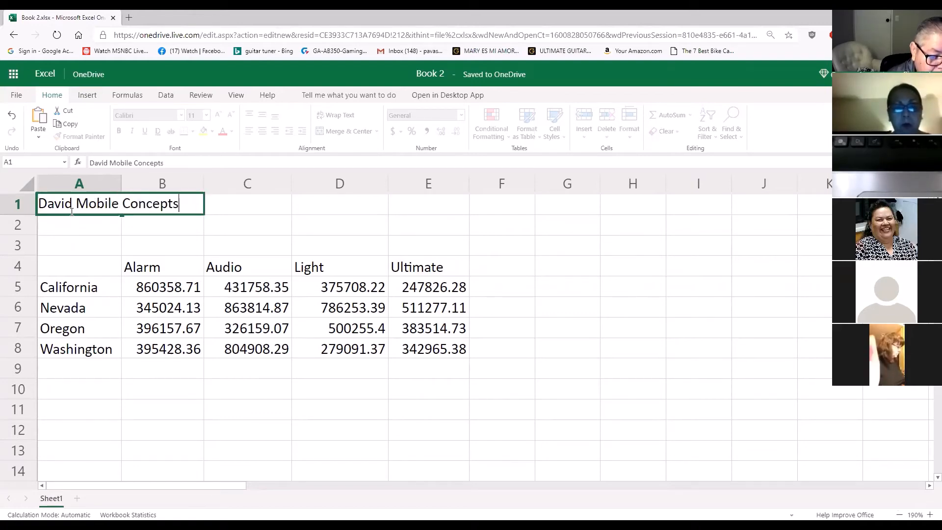
key(Return)
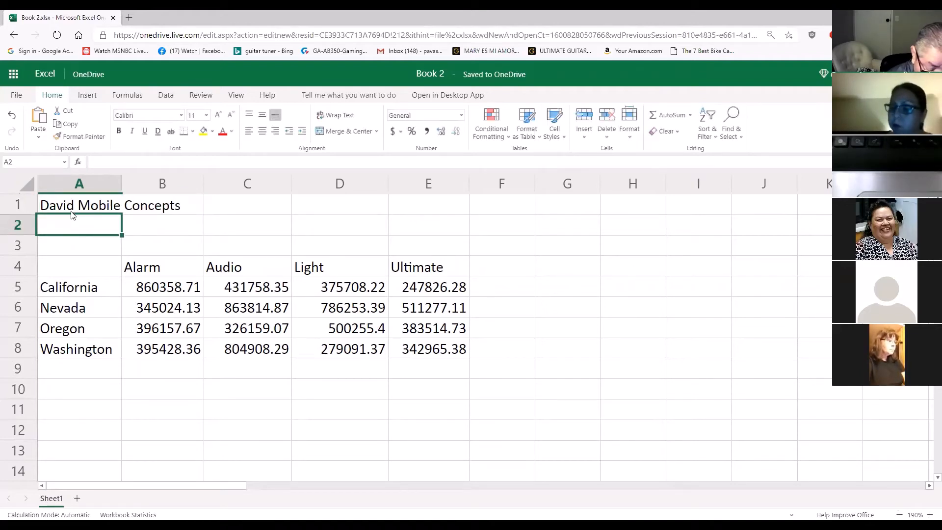
Enter the subtitle Yearly Sales in cell A2
text(Yearly Sales)
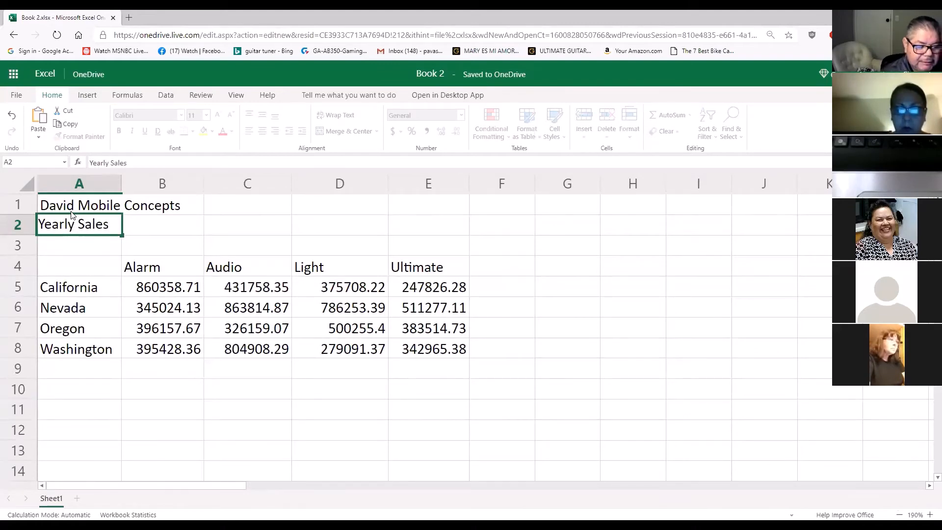
click(512, 309)
click(288, 385)
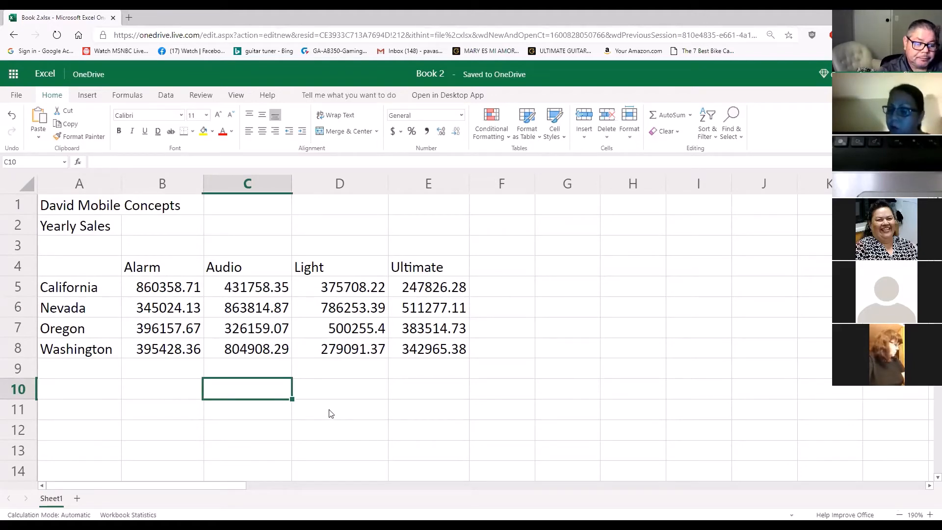
click(137, 214)
click(97, 234)
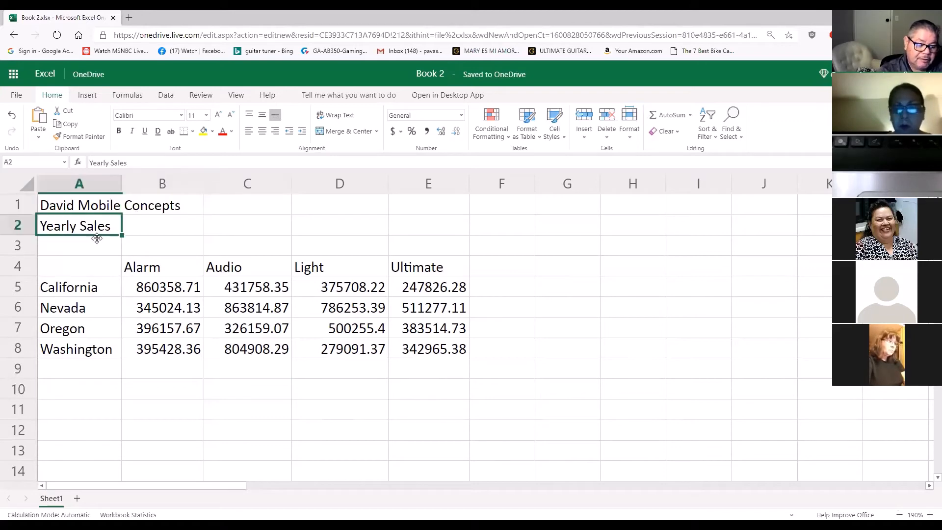
click(196, 415)
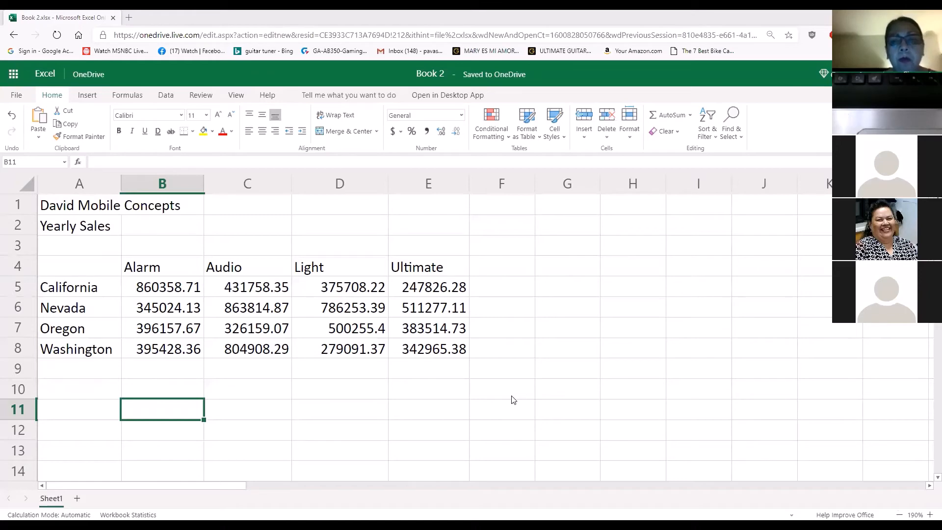
Enter the row label Total in cell A9, below Washington
click(160, 376)
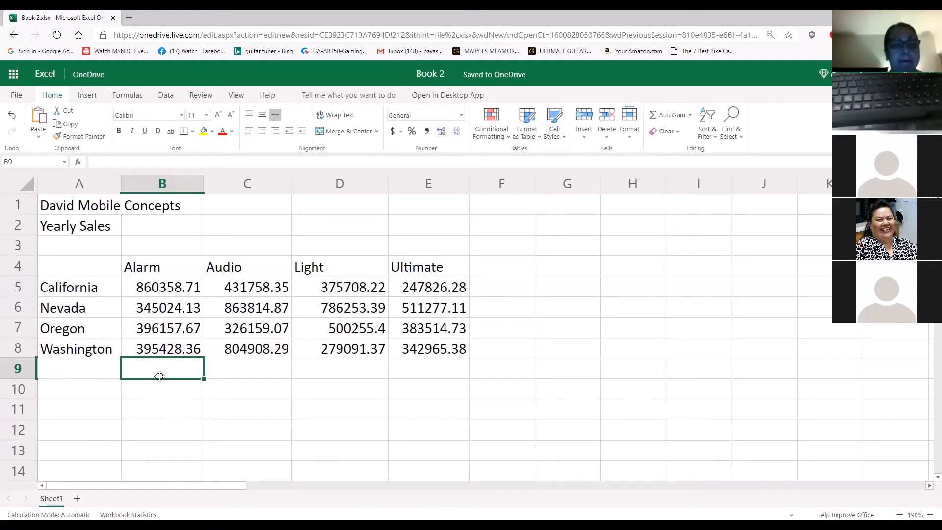
click(69, 371)
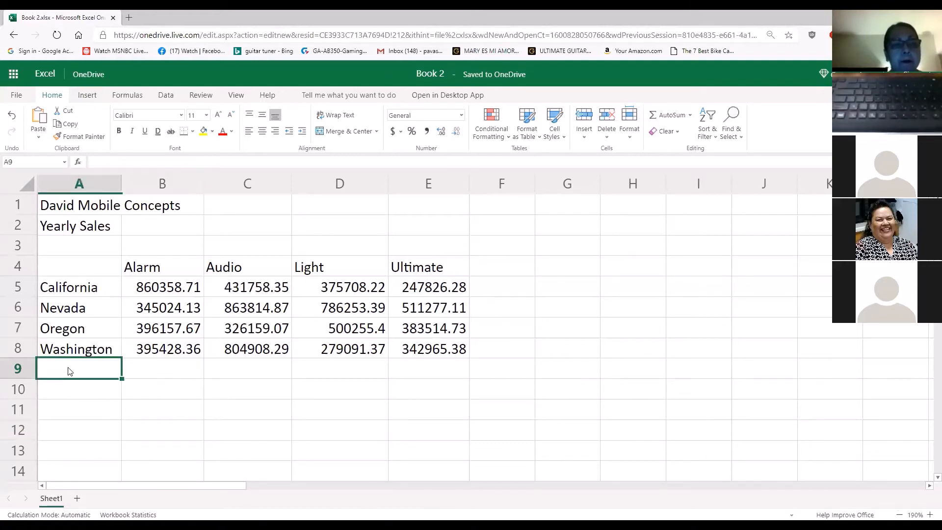
text(Total)
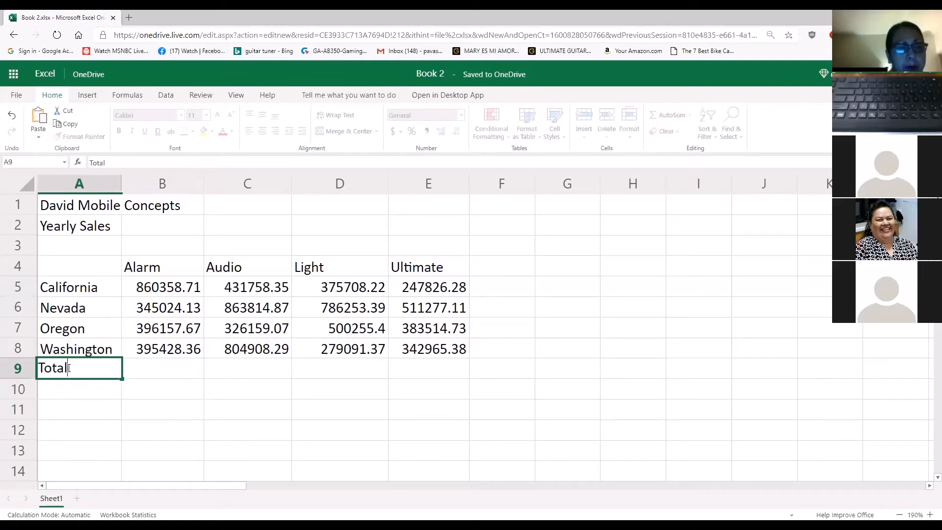
key(Return)
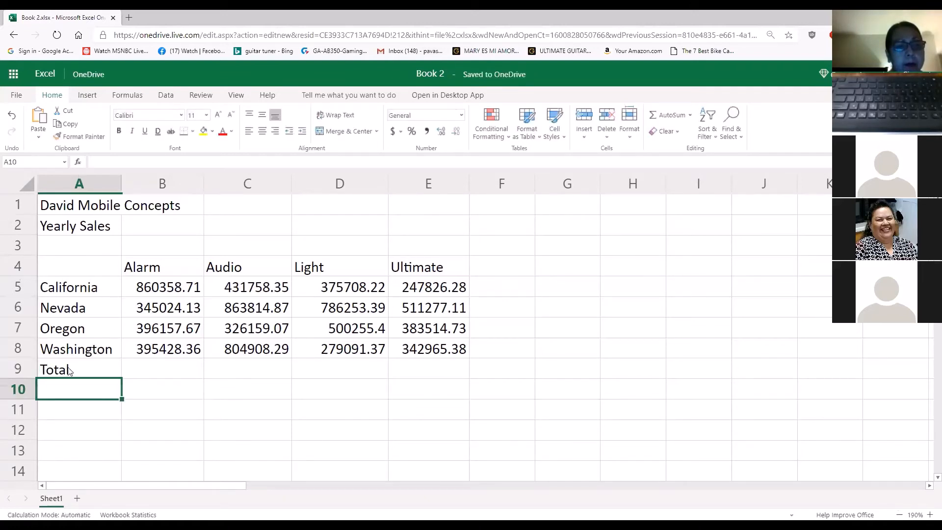
Total the Alarm column in cell B9 using AutoSum over B5:B8
click(160, 368)
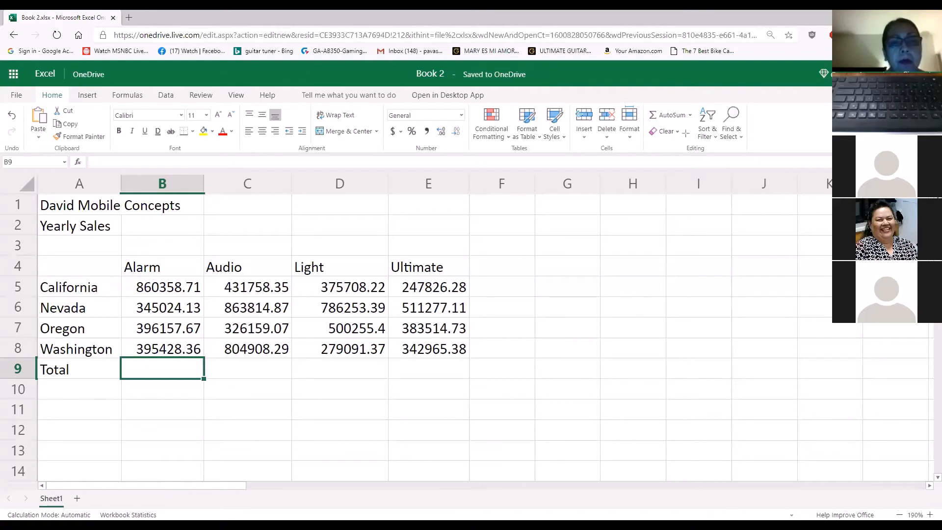
drag(701, 139, 685, 120)
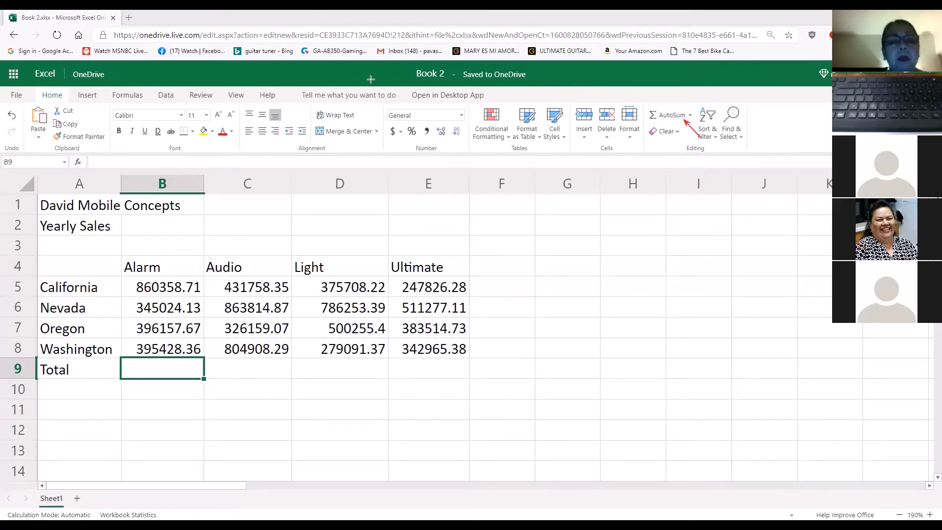
click(655, 119)
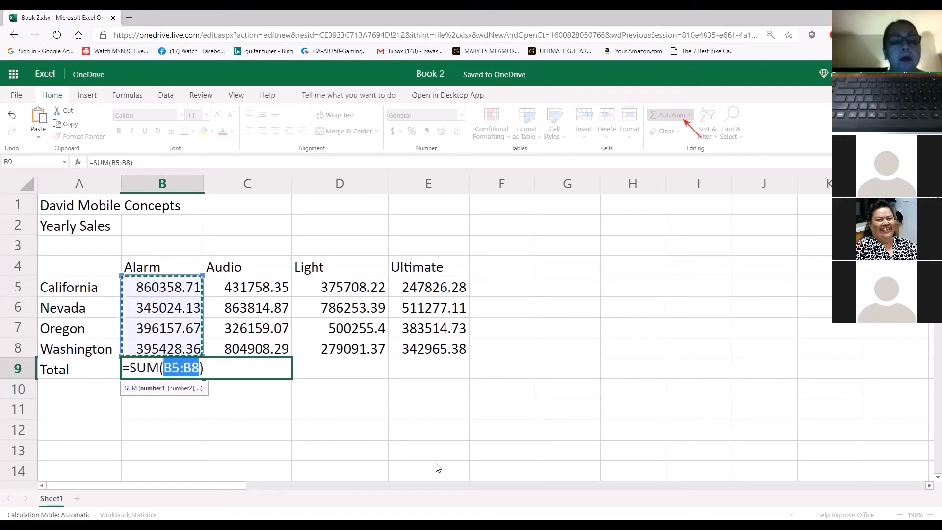
key(Return)
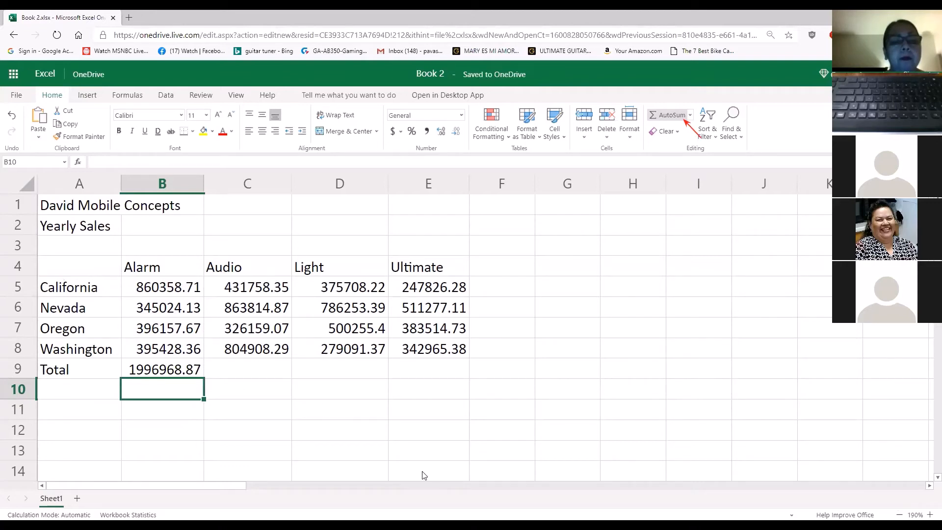
Use AutoSum to total the Audio column C5:C8 in cell C9 and the Light column D5:D8 in cell D9
click(257, 372)
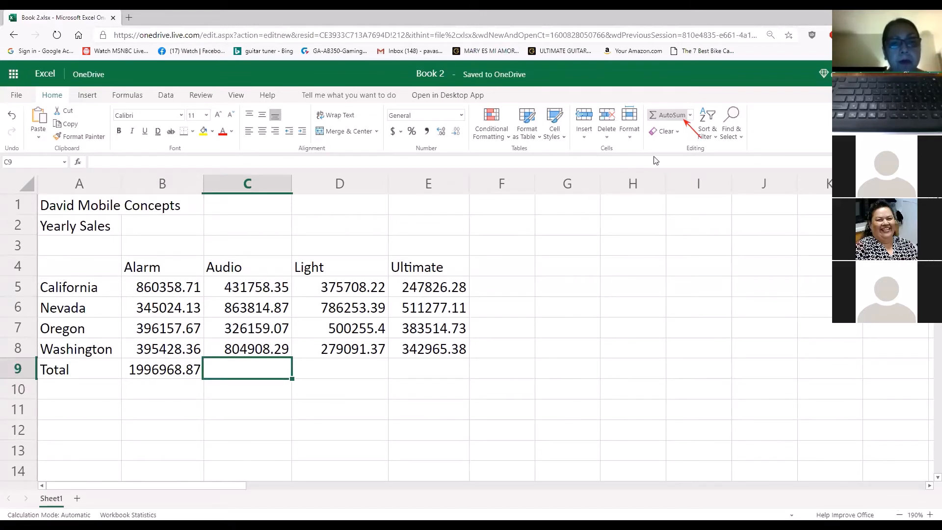
click(673, 116)
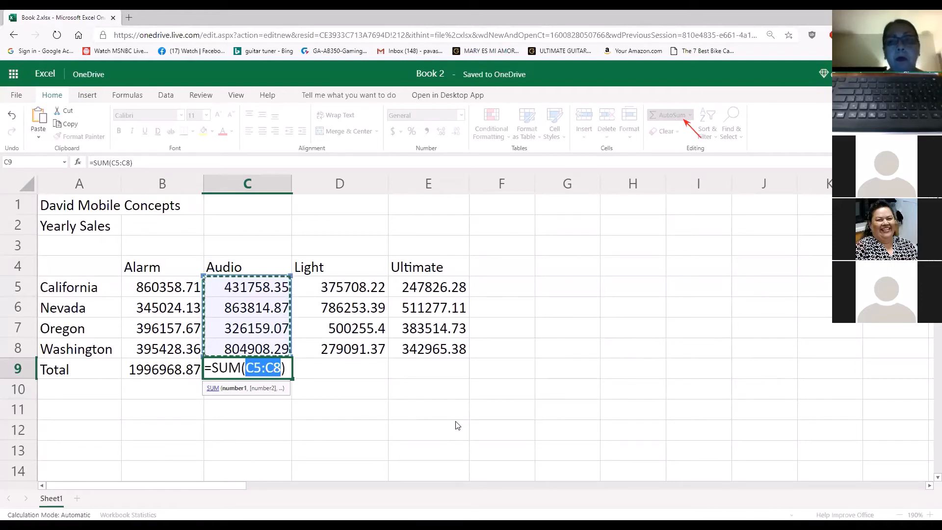
key(Return)
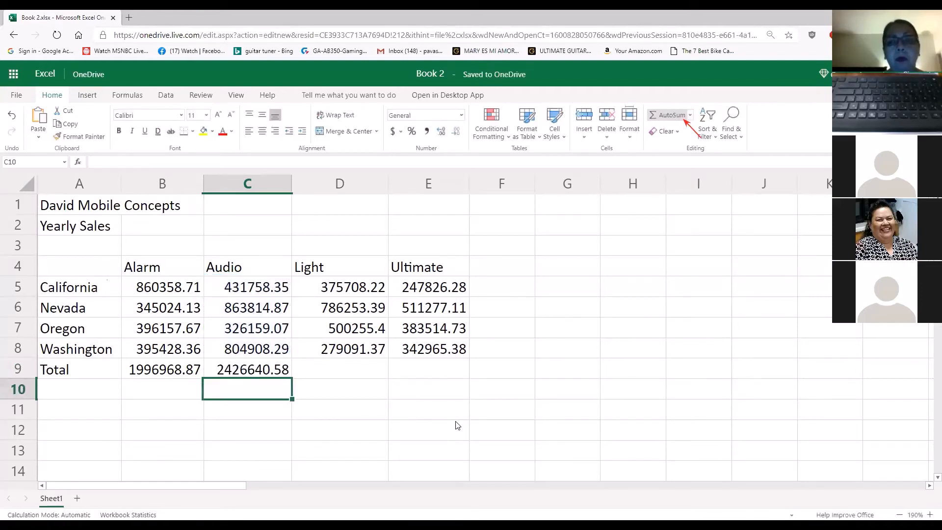
click(356, 372)
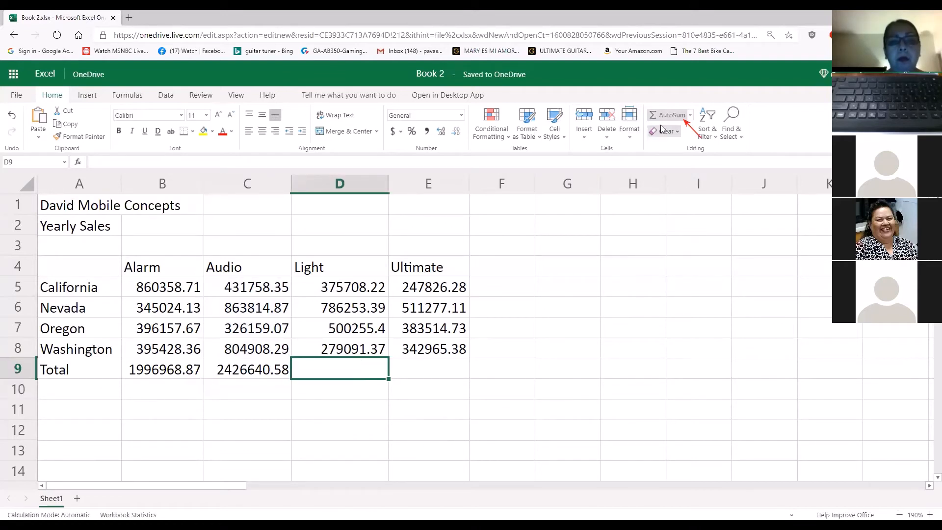
click(669, 115)
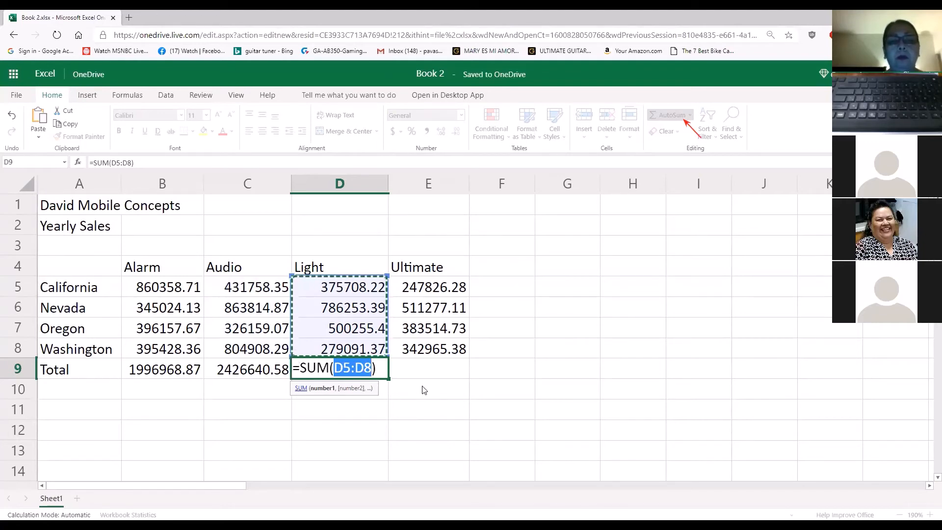
key(Return)
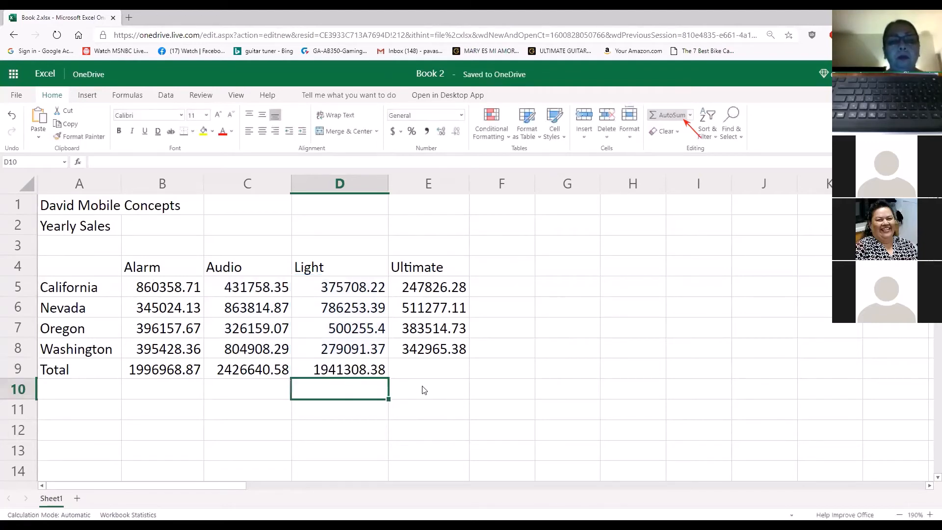
Delete the Alarm total in cell B9 and recreate it using AutoSum over B5:B8
click(445, 370)
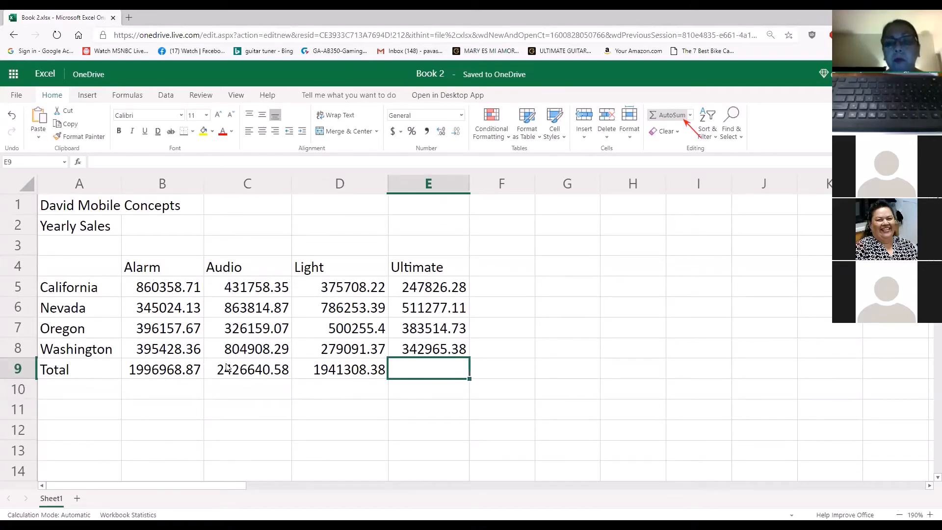
click(191, 376)
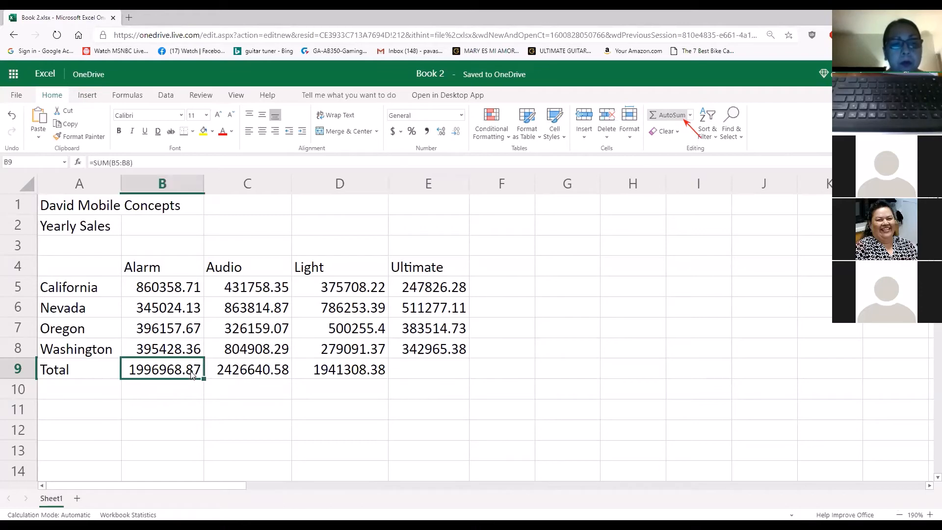
key(Delete)
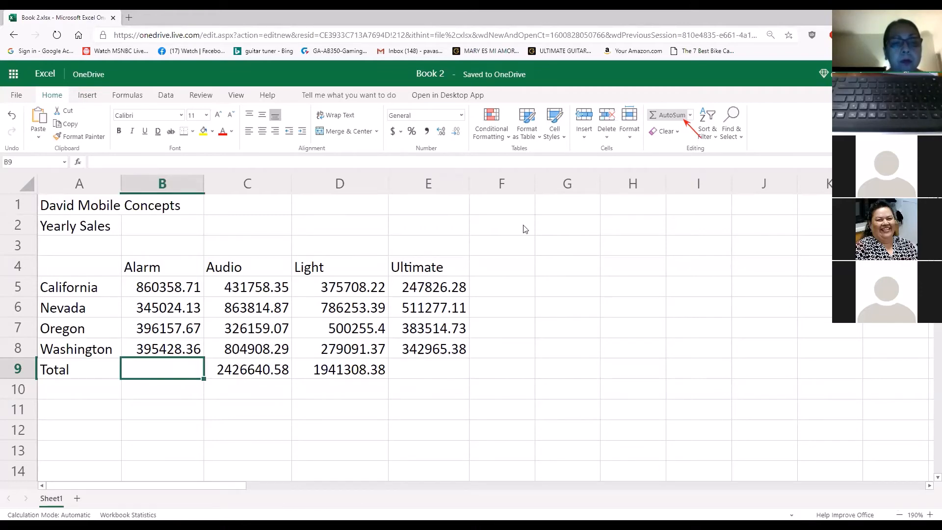
click(672, 115)
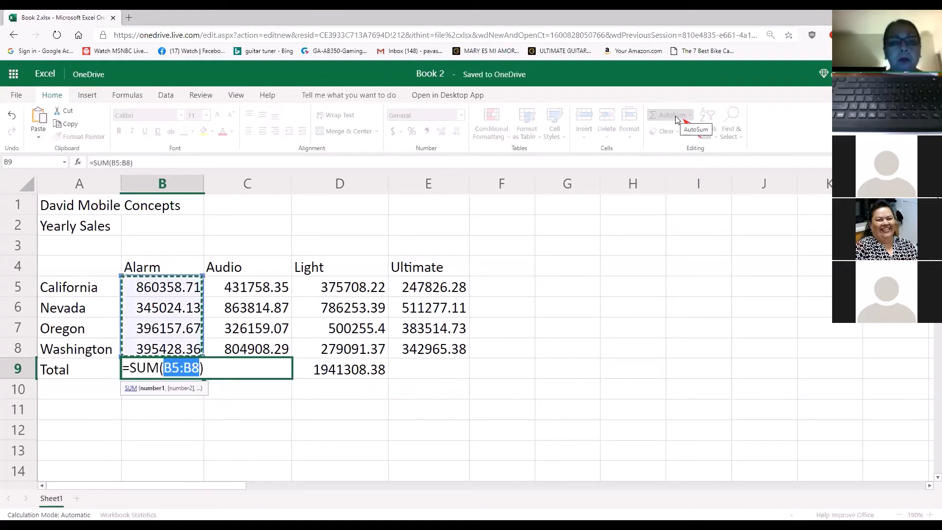
key(Return)
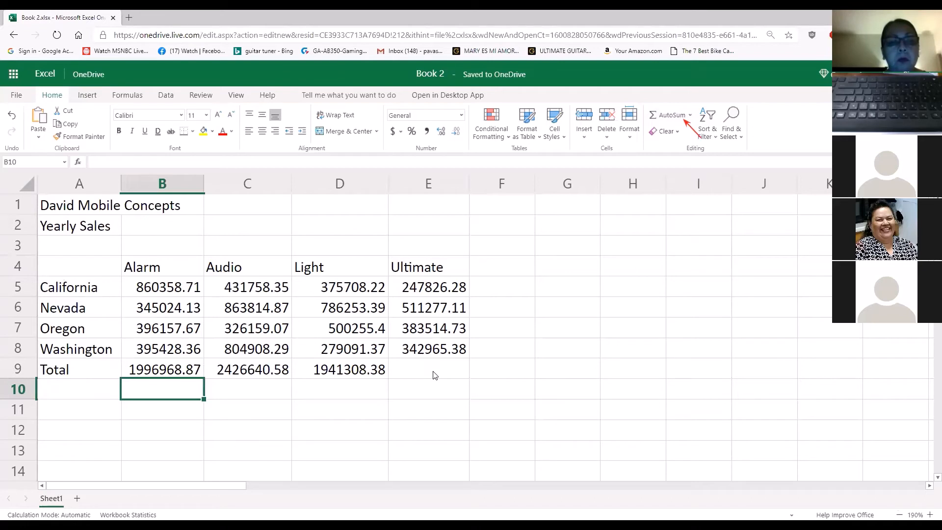
Examine the formula behind the Alarm total in cell B9 and the range it references
click(196, 374)
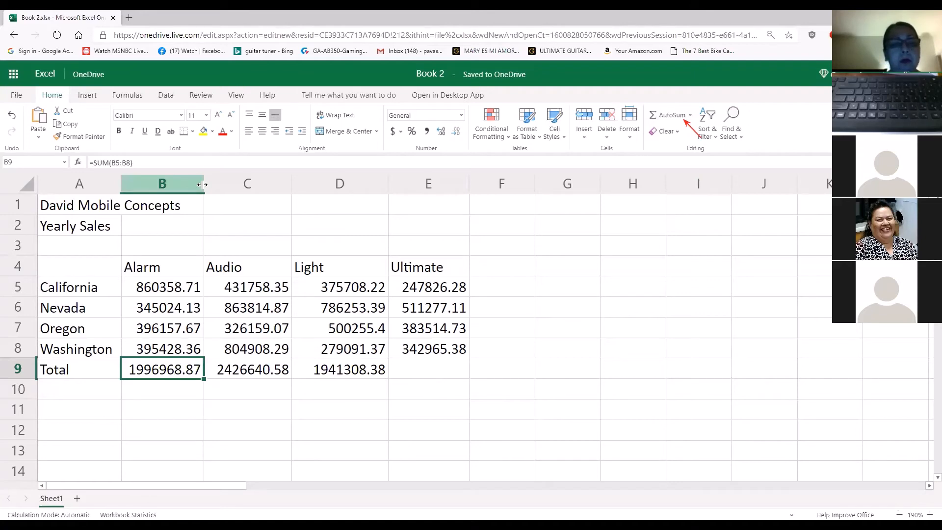
click(135, 164)
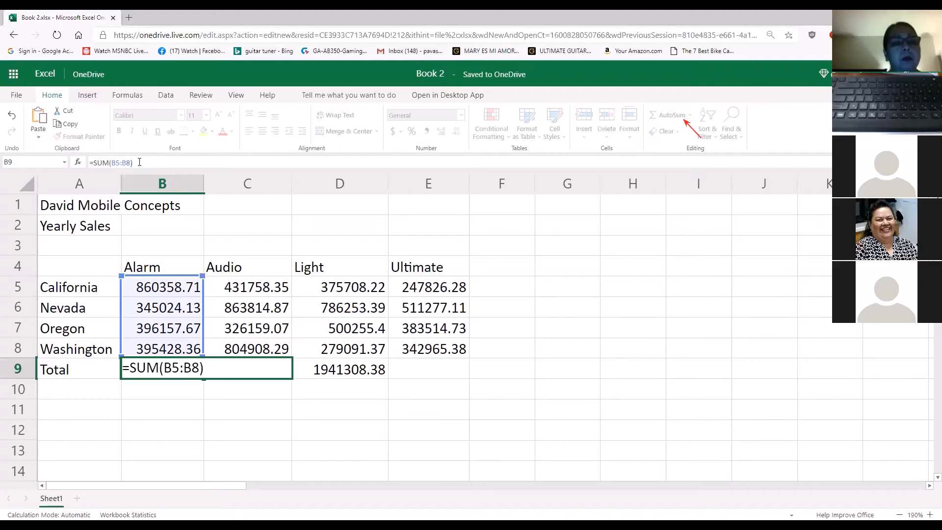
key(Return)
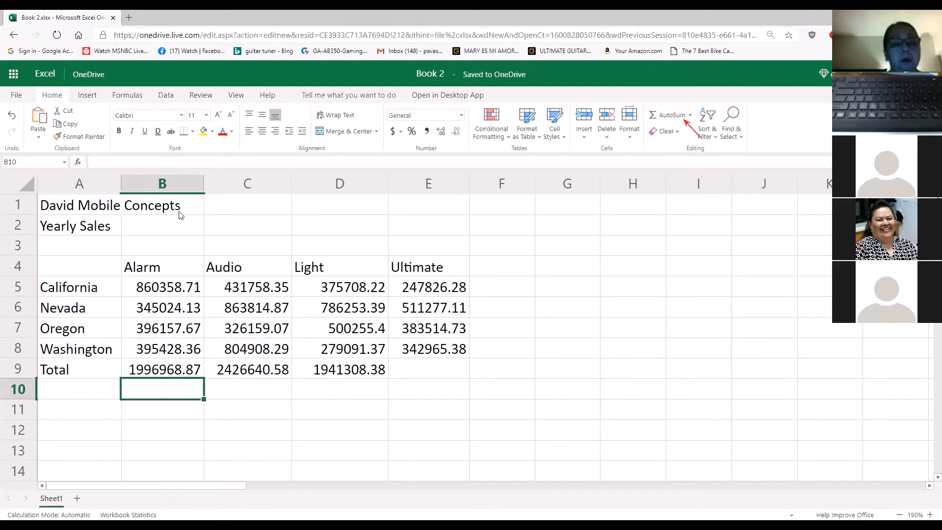
Clear the Alarm total in cell B9 and rebuild it with AutoSum over B5:B8, doing this twice
click(185, 373)
key(Delete)
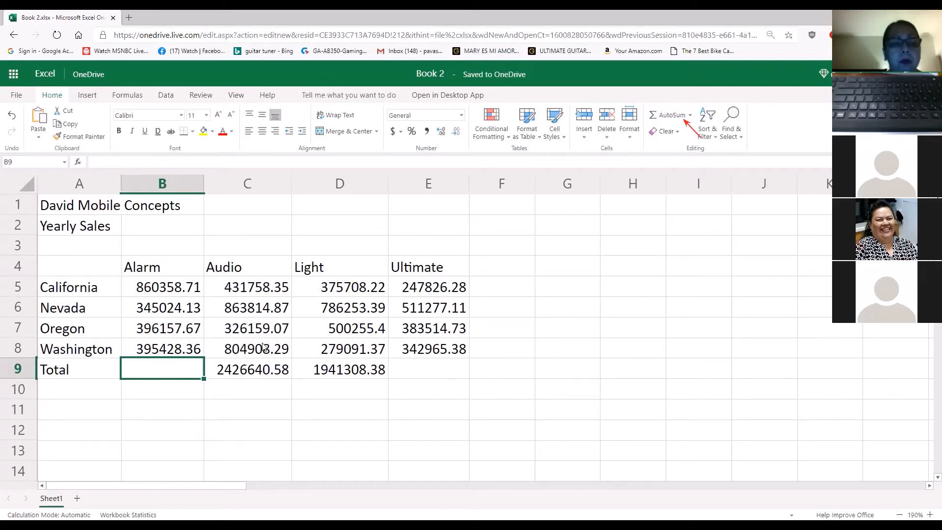
click(669, 117)
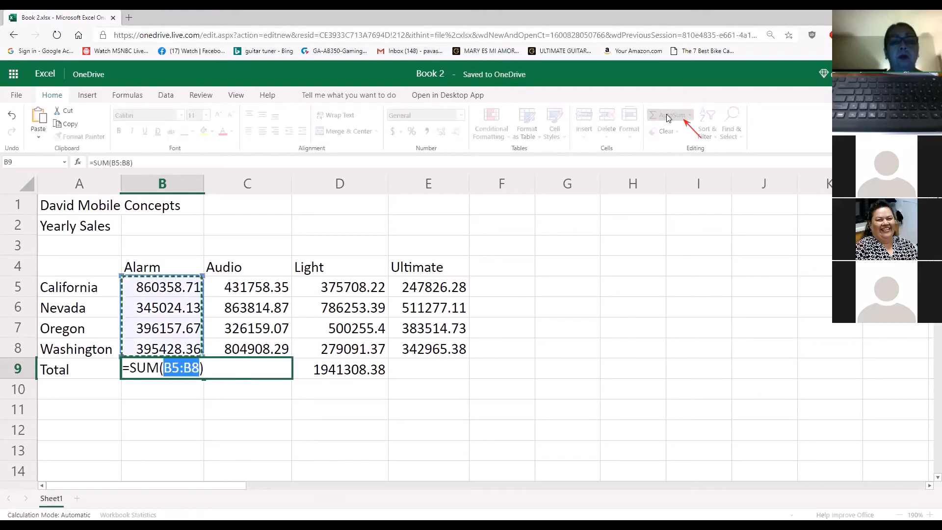
key(Return)
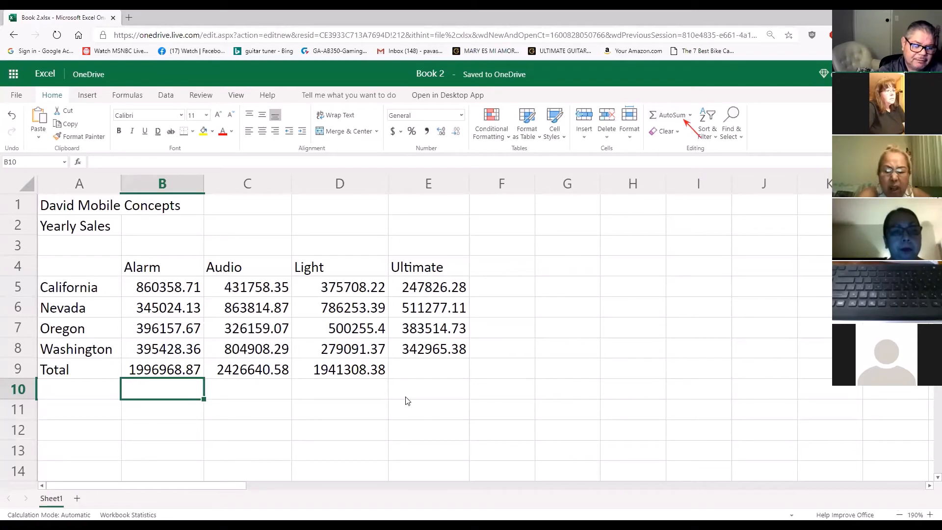
click(188, 373)
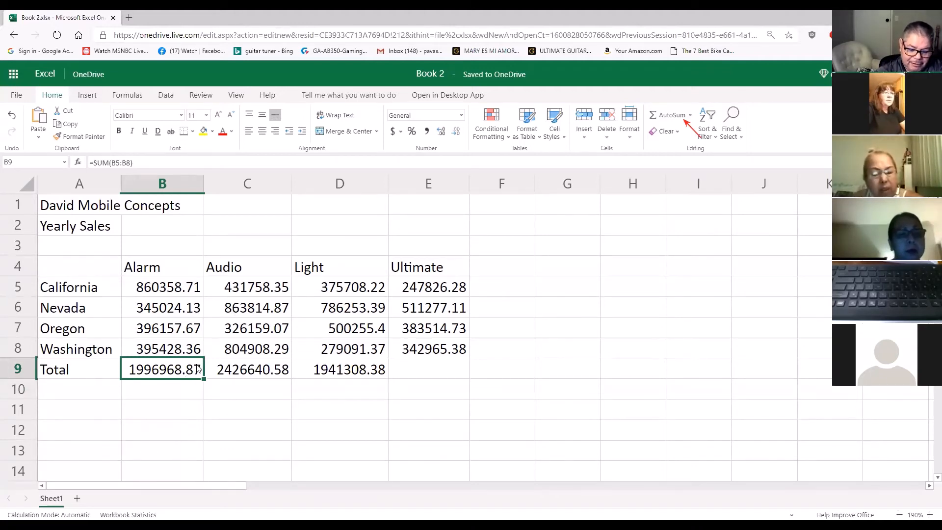
key(Delete)
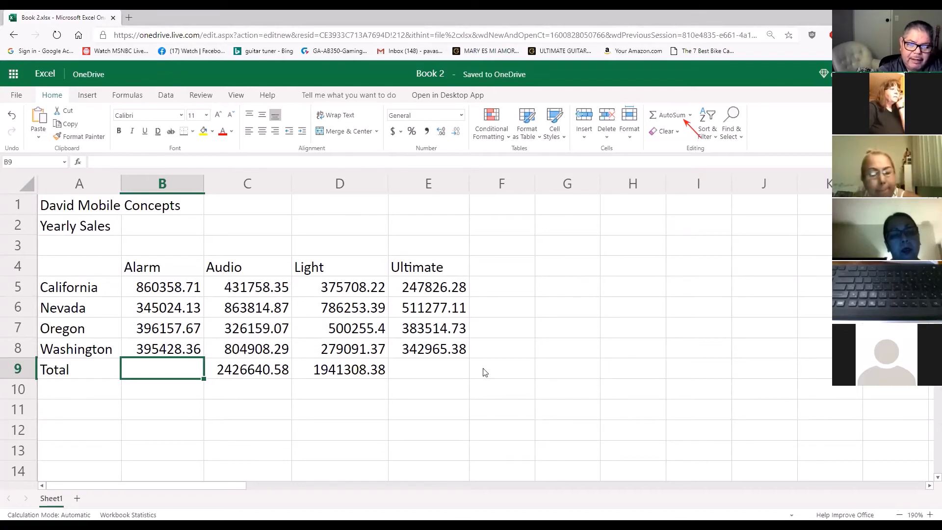
click(671, 117)
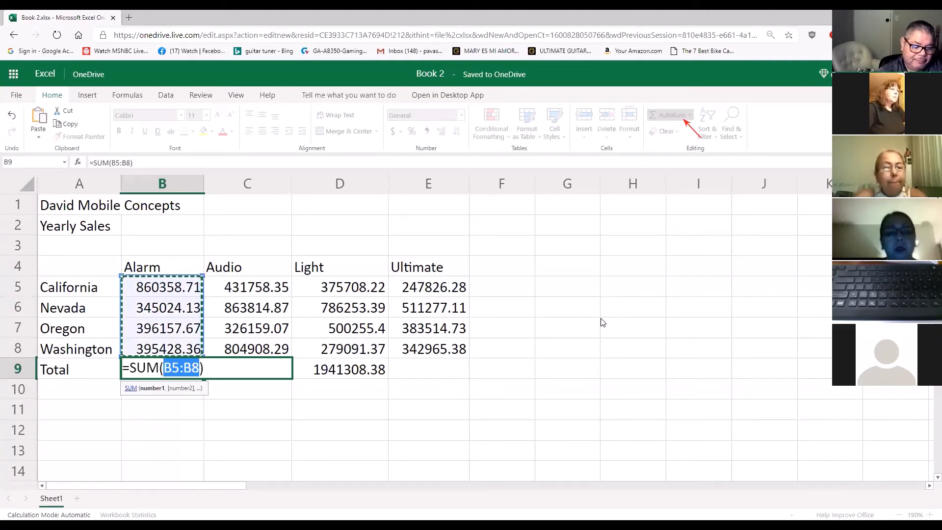
key(Return)
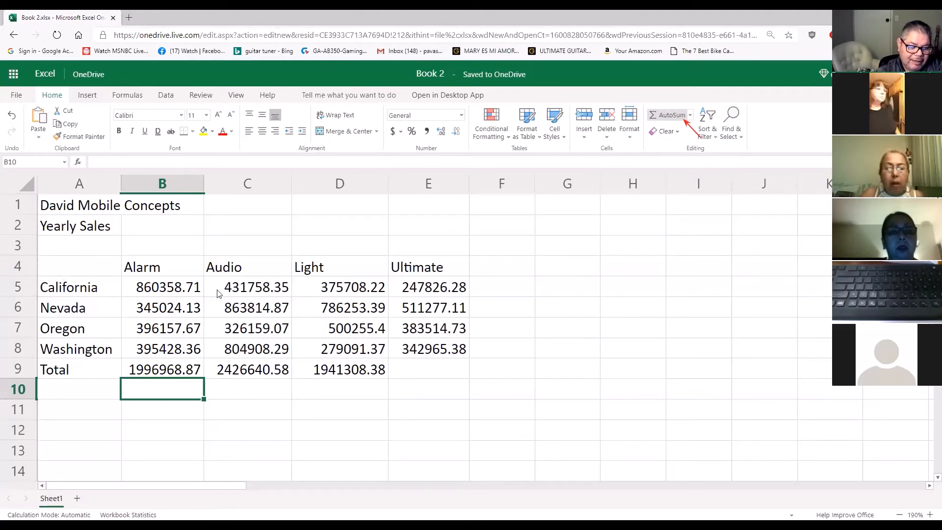
Reapply AutoSum directly over the existing Alarm total in cell B9, summing B5:B8
click(156, 366)
key(alt+equal)
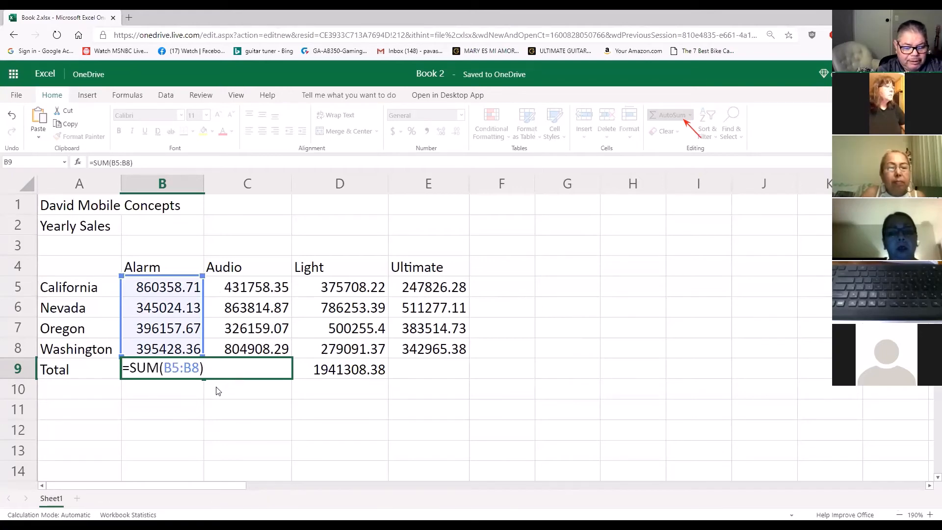
key(Return)
click(181, 372)
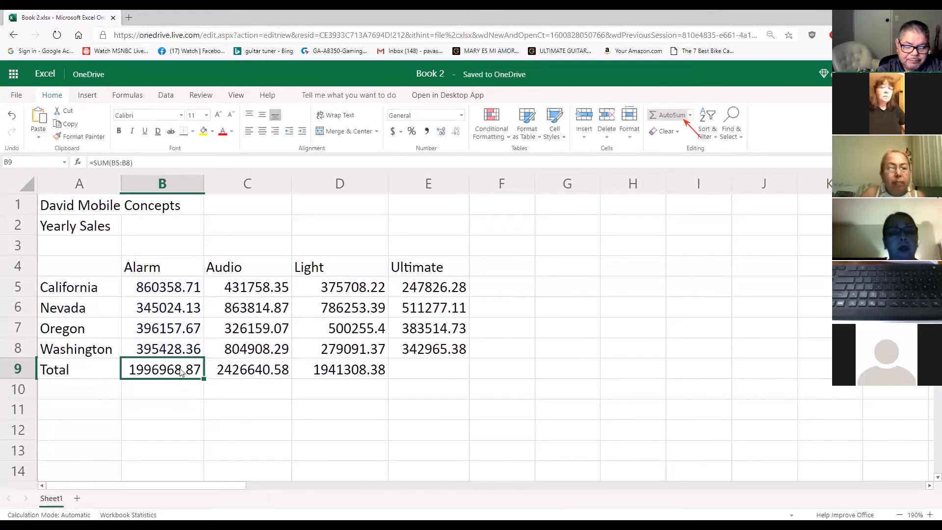
click(238, 98)
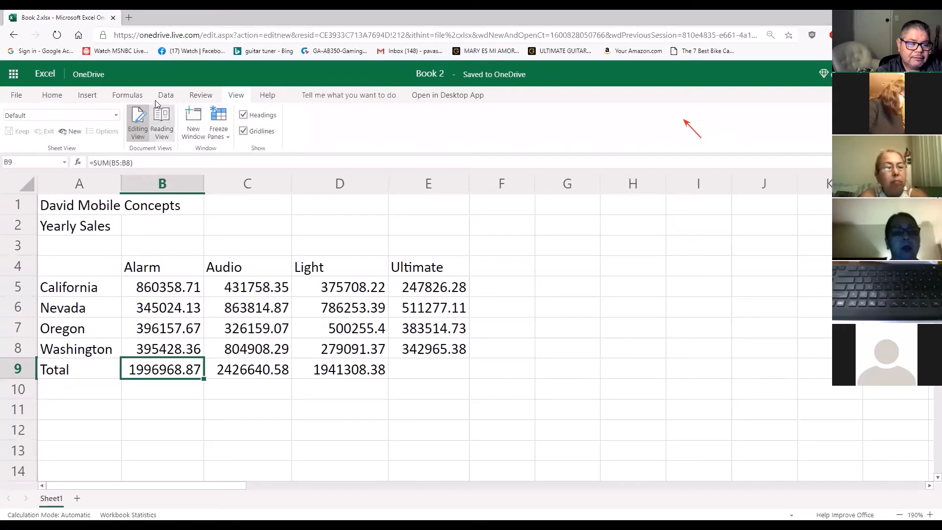
click(44, 94)
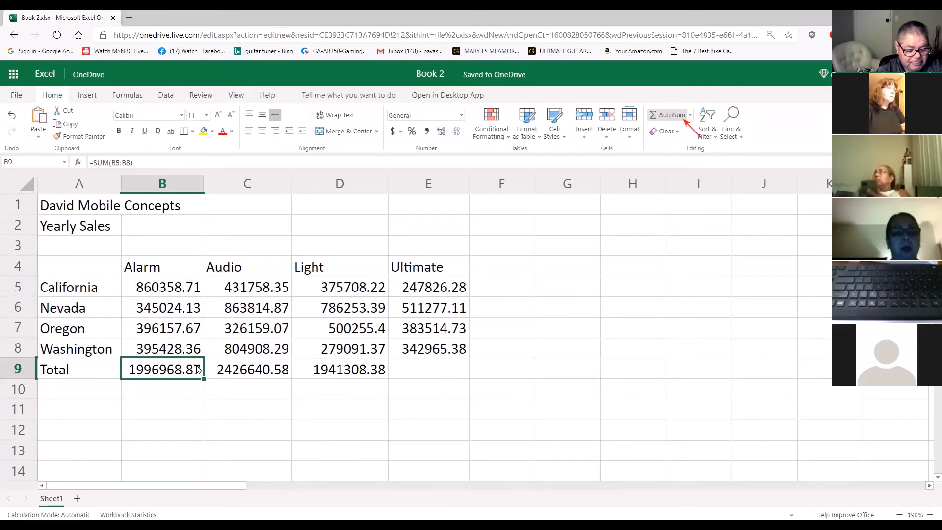
key(alt)
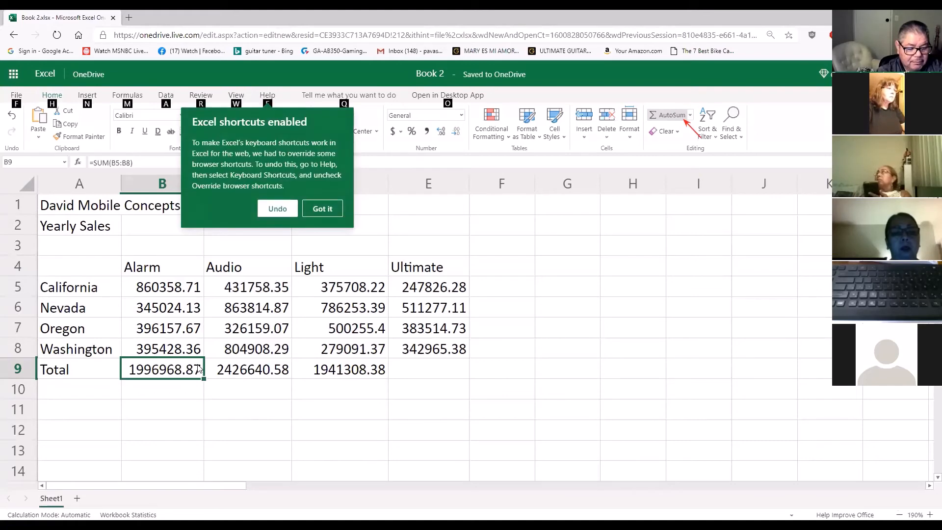
click(319, 210)
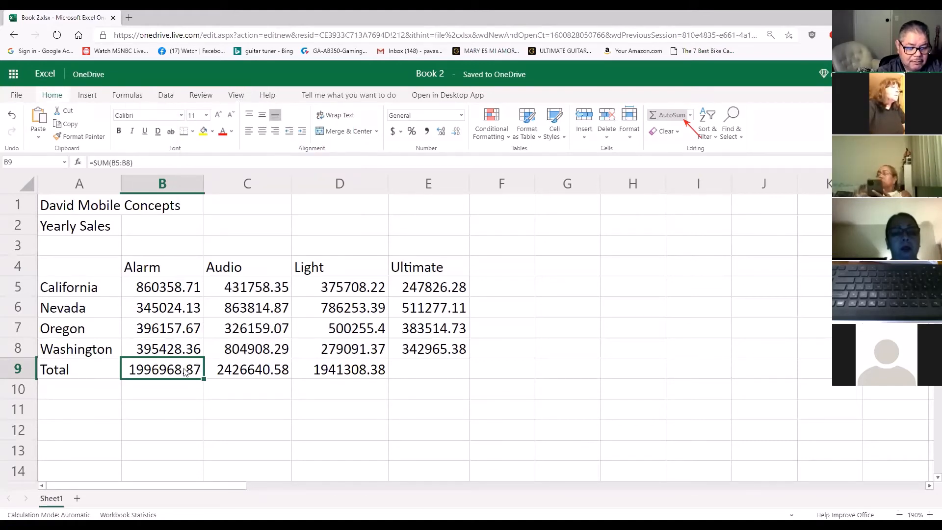
Clear the Alarm total in cell B9 and recreate it using AutoSum over B5:B8
click(191, 391)
click(187, 372)
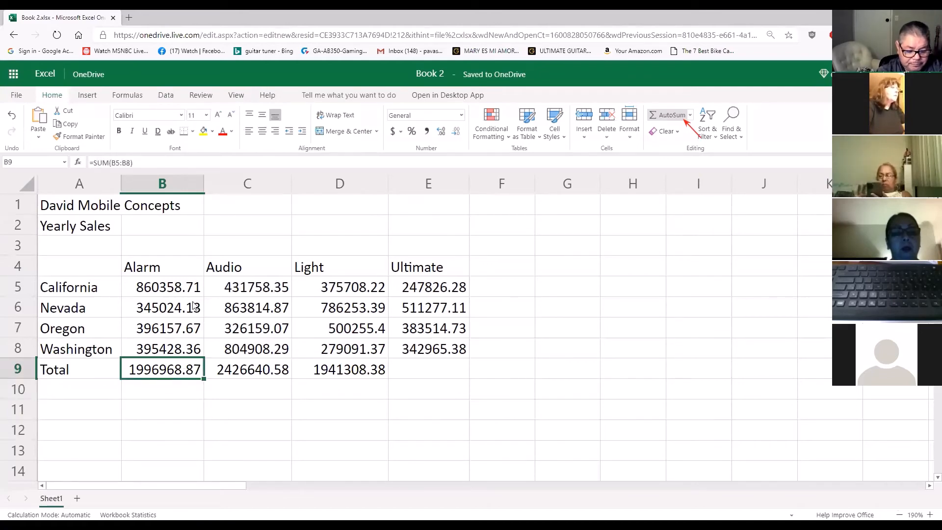
text(`)
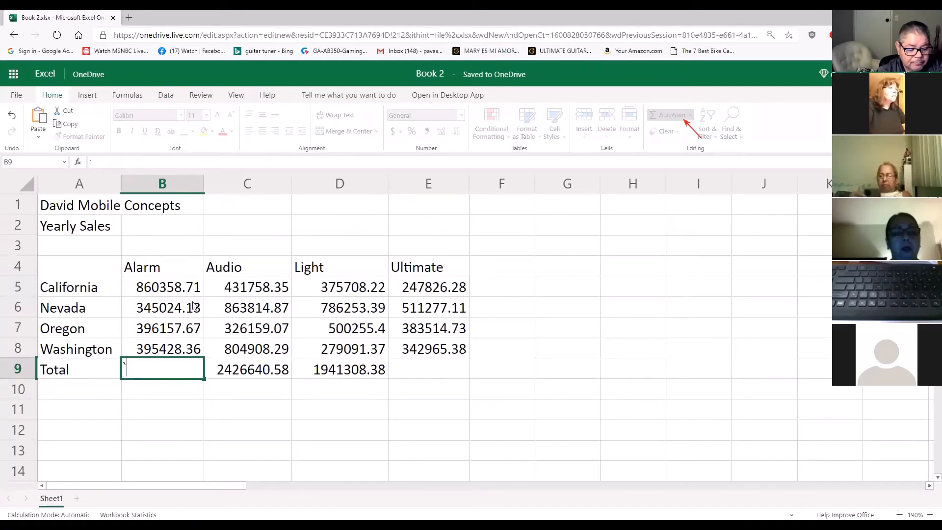
key(BackSpace)
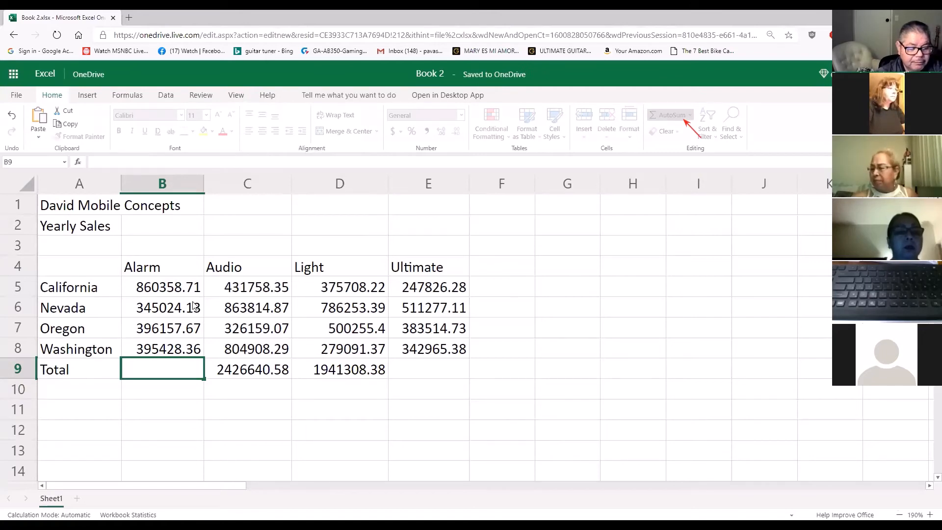
text(`)
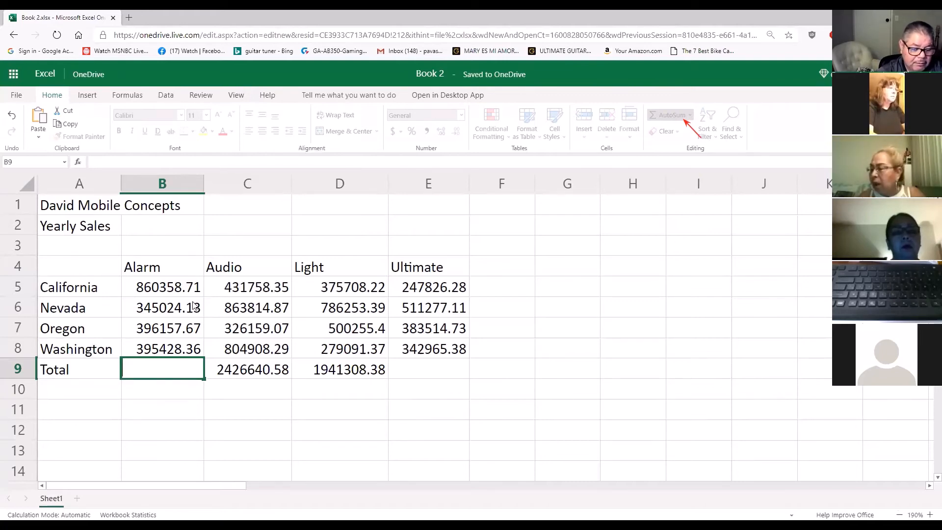
key(Return)
click(164, 368)
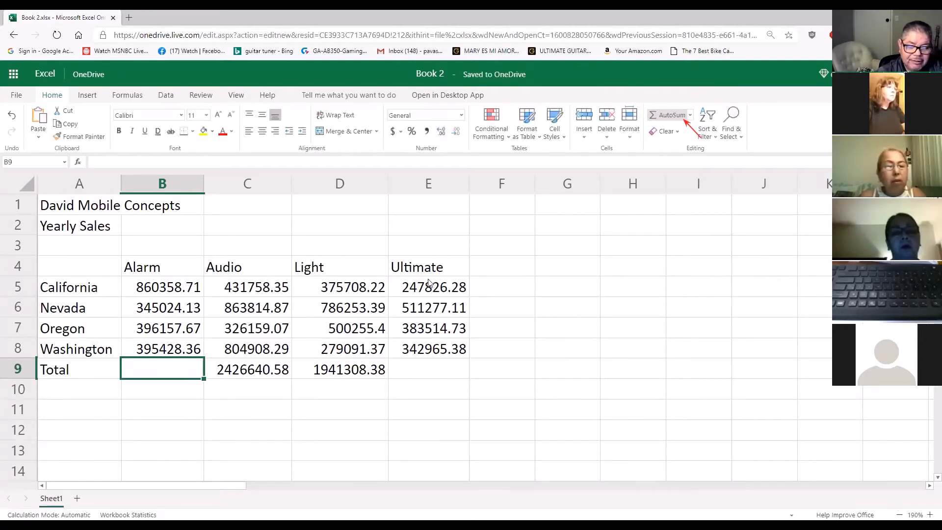
click(677, 116)
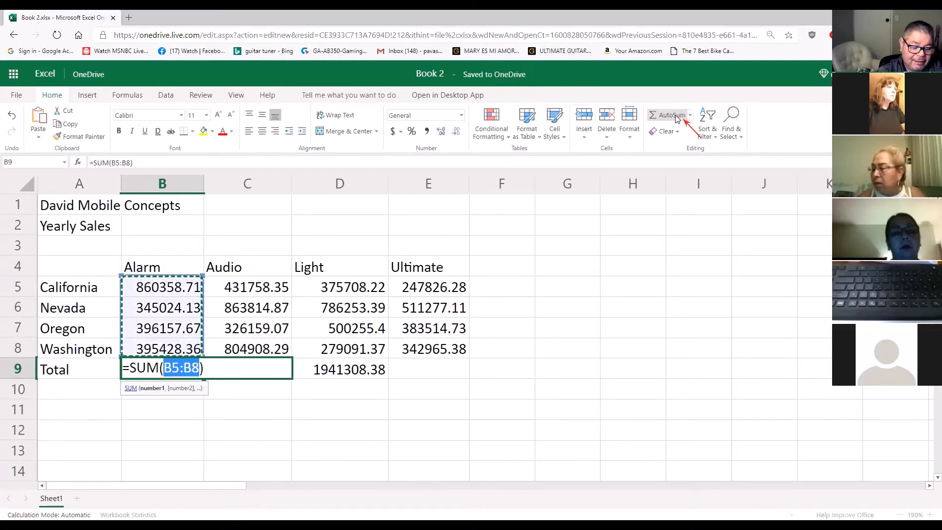
key(Return)
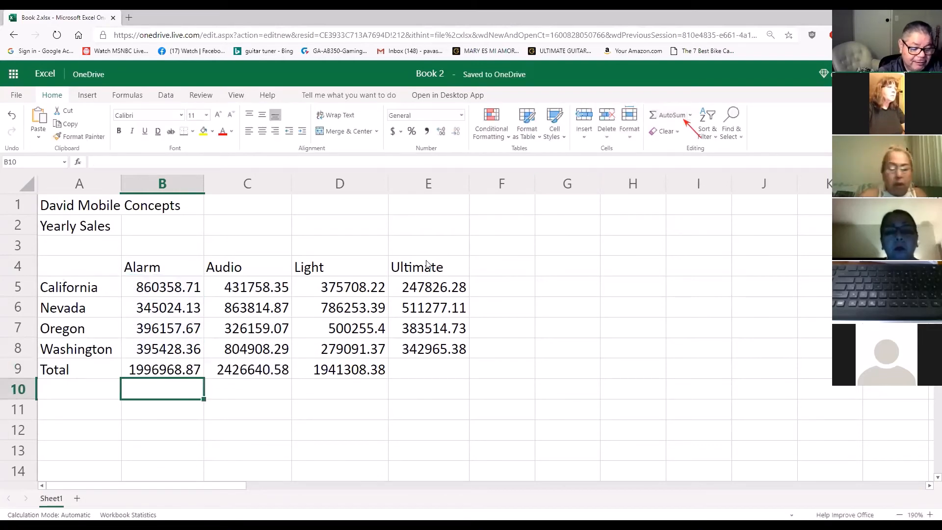
Examine the Alarm total's formula in cell B9, the range it references and the commands available for that cell
click(188, 365)
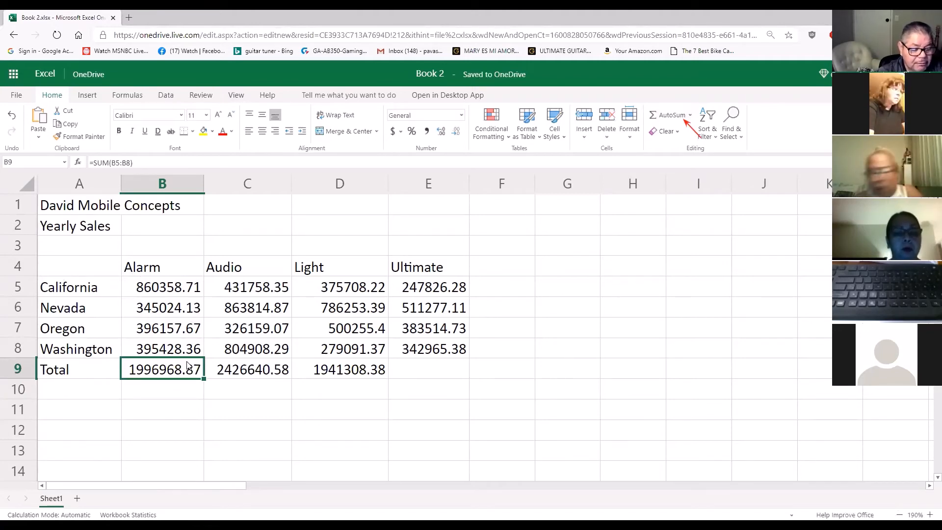
click(185, 394)
click(193, 374)
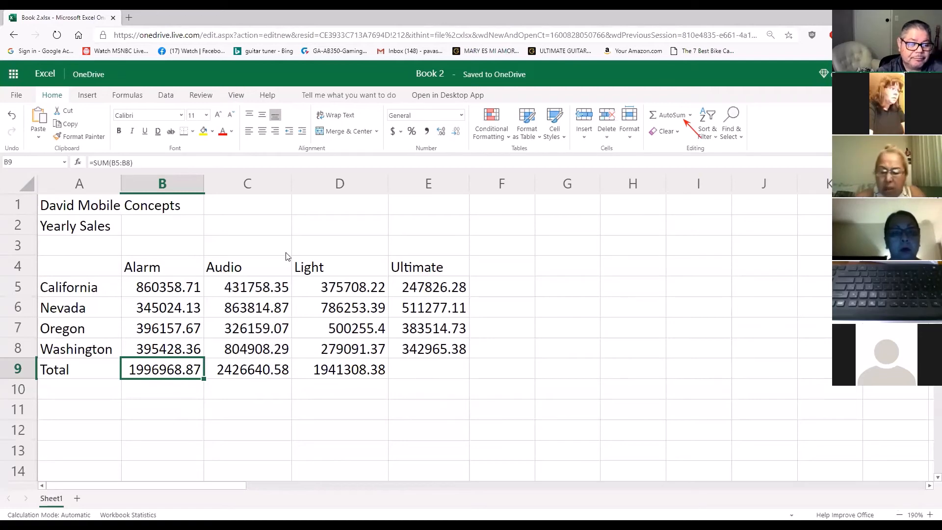
click(161, 161)
click(180, 368)
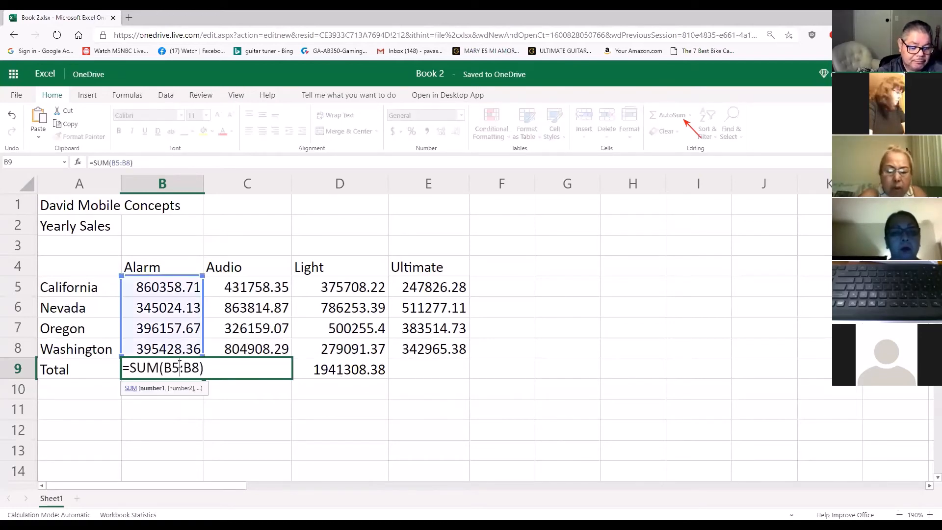
click(230, 394)
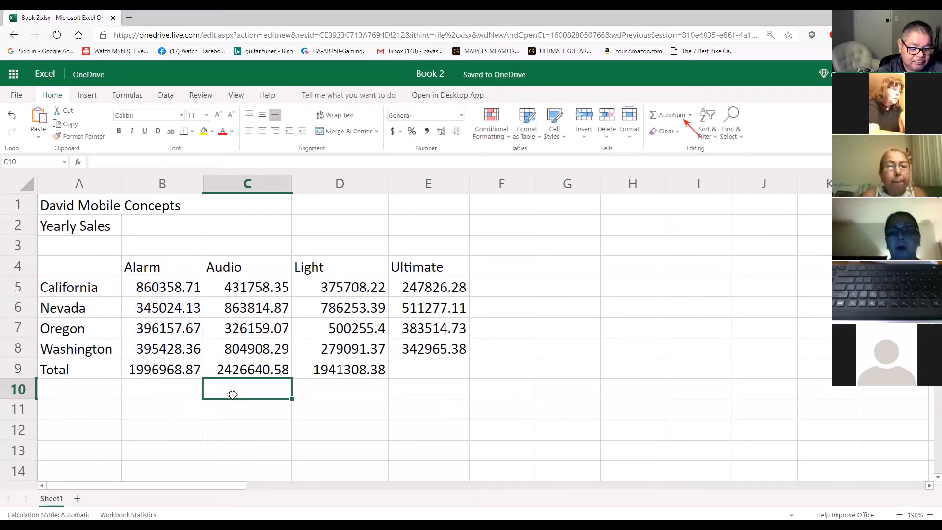
click(188, 372)
right_click(188, 371)
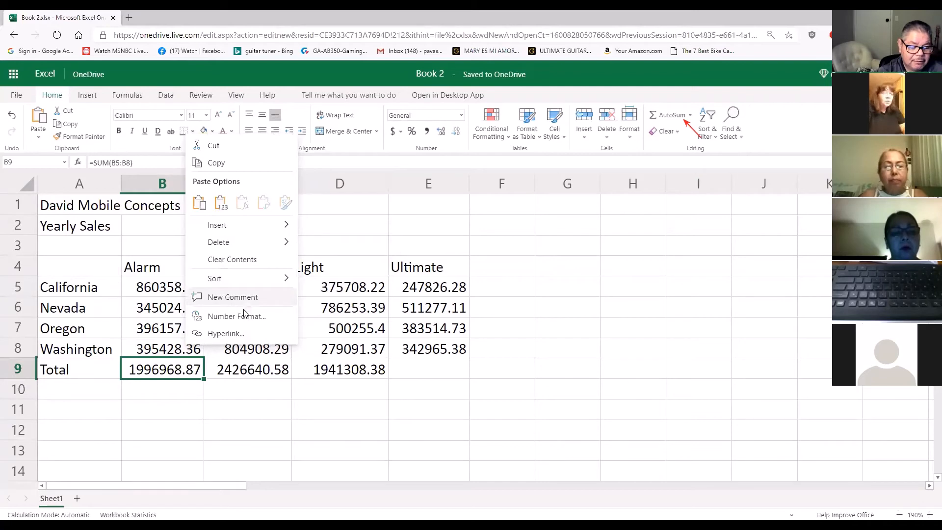
click(272, 403)
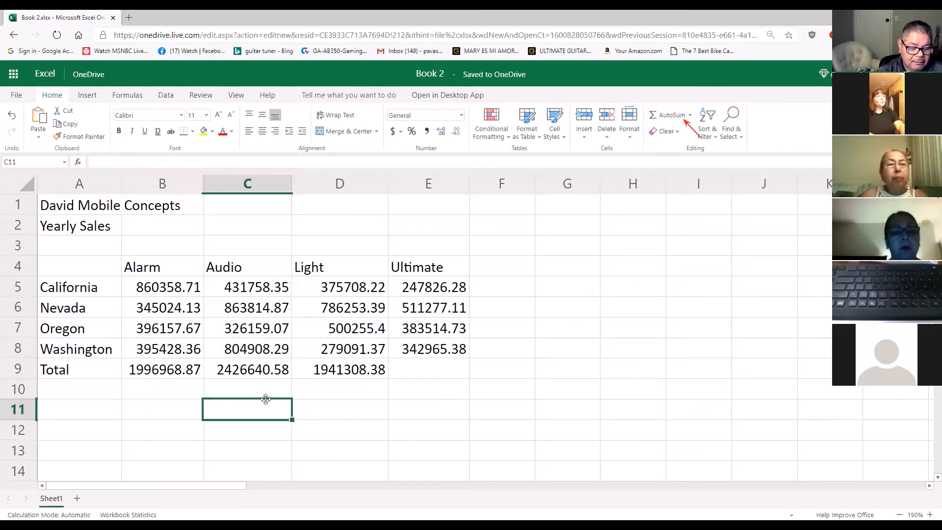
click(195, 368)
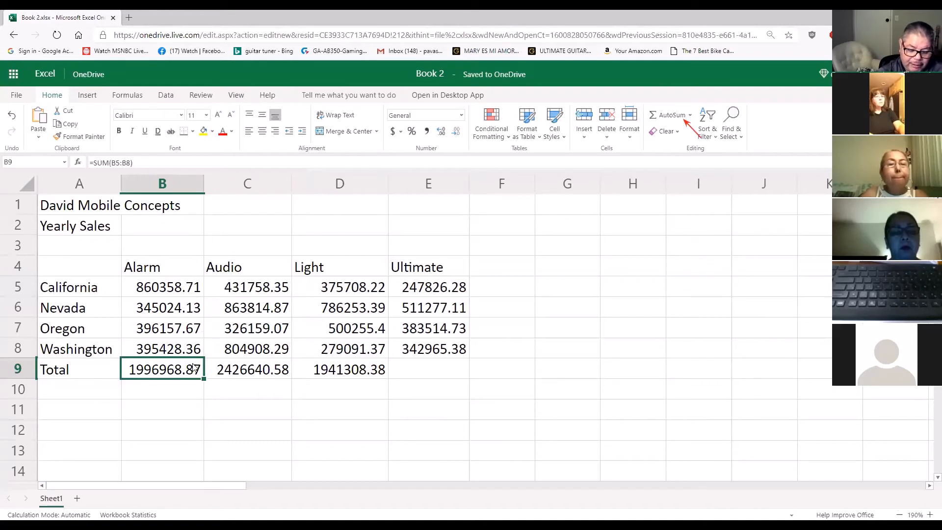
Delete the Alarm total in cell B9 and replace it with an AutoSum that references only cell B8
key(Delete)
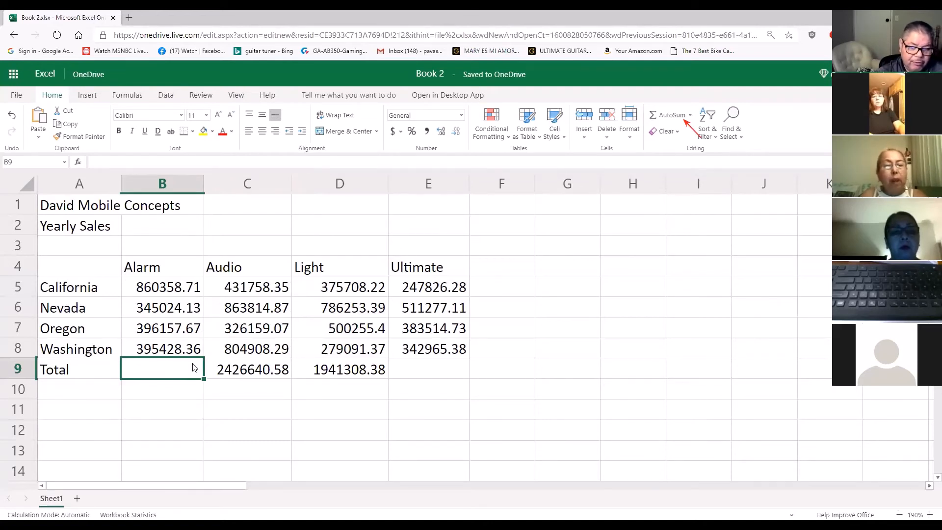
click(659, 116)
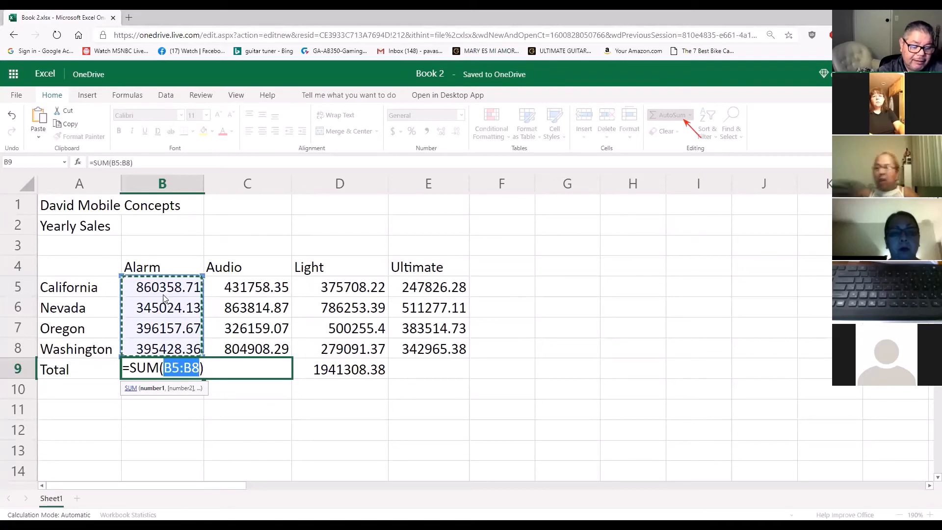
click(161, 349)
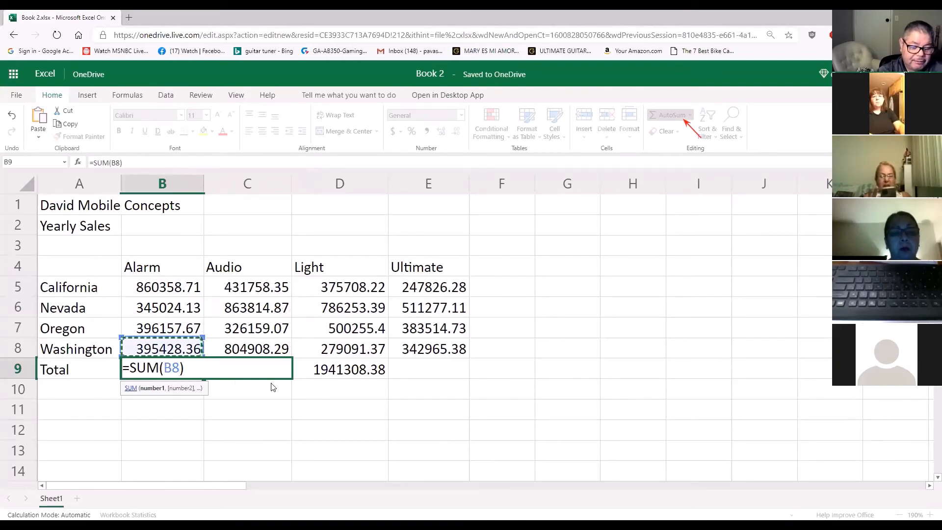
click(198, 363)
drag(166, 292, 164, 343)
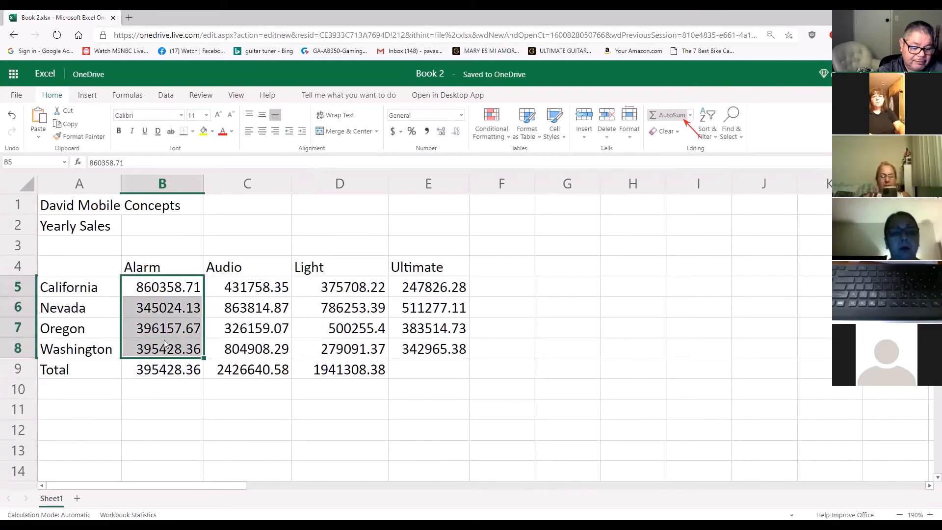
Replace the Alarm total in cell B9 with a new AutoSum and resize its referenced range to B8:B9
click(165, 371)
key(Delete)
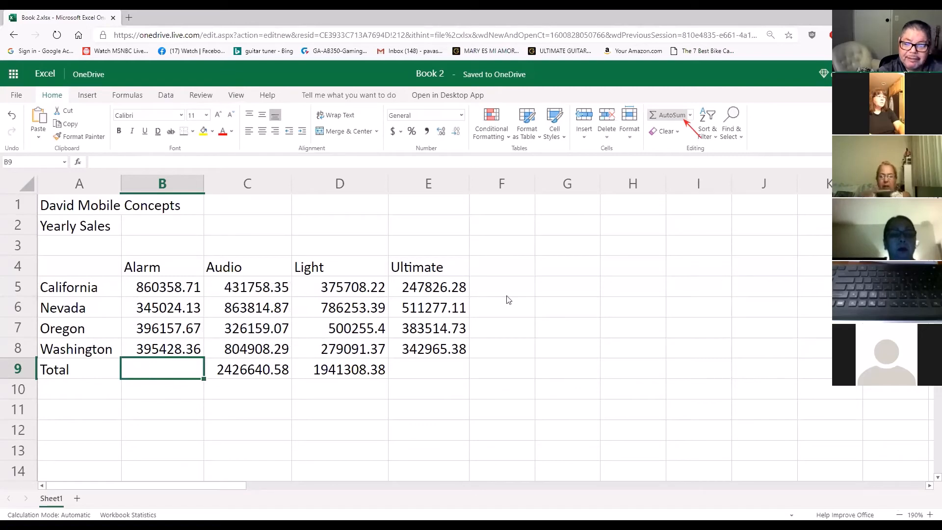
click(669, 117)
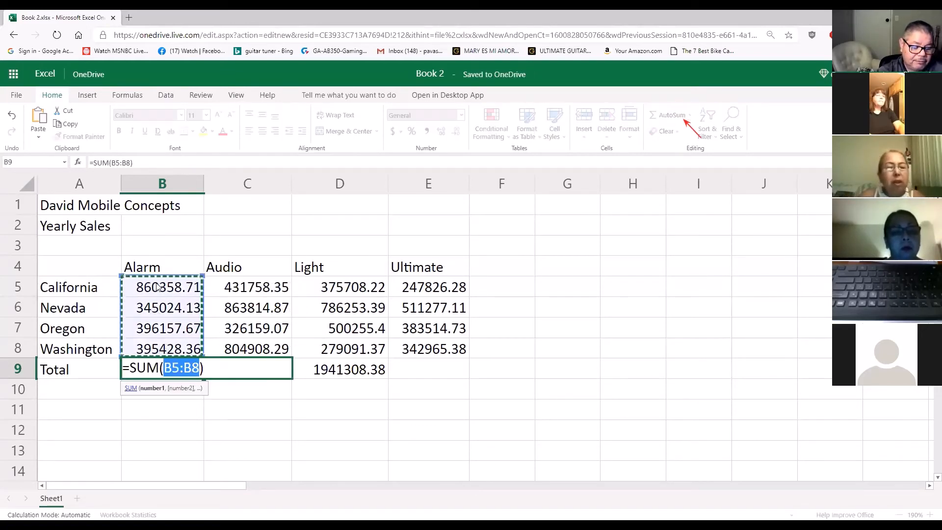
click(199, 371)
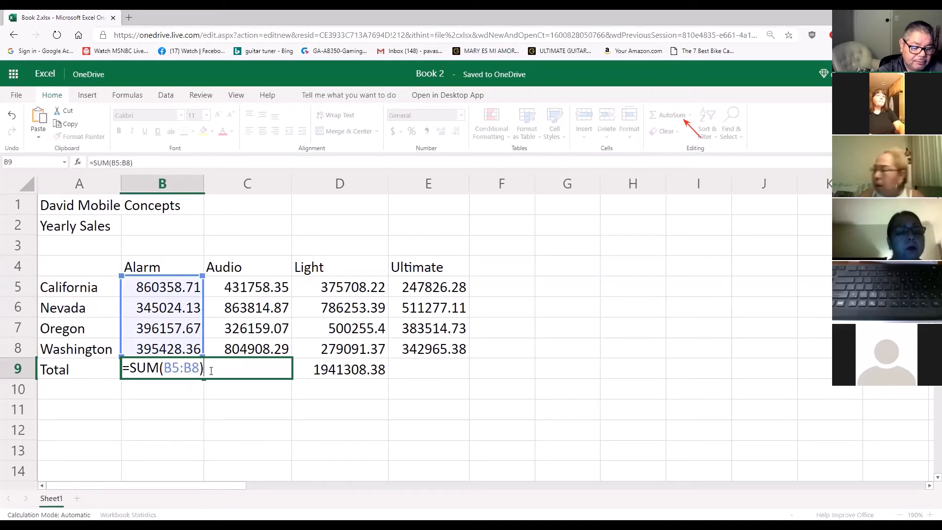
drag(201, 278, 199, 350)
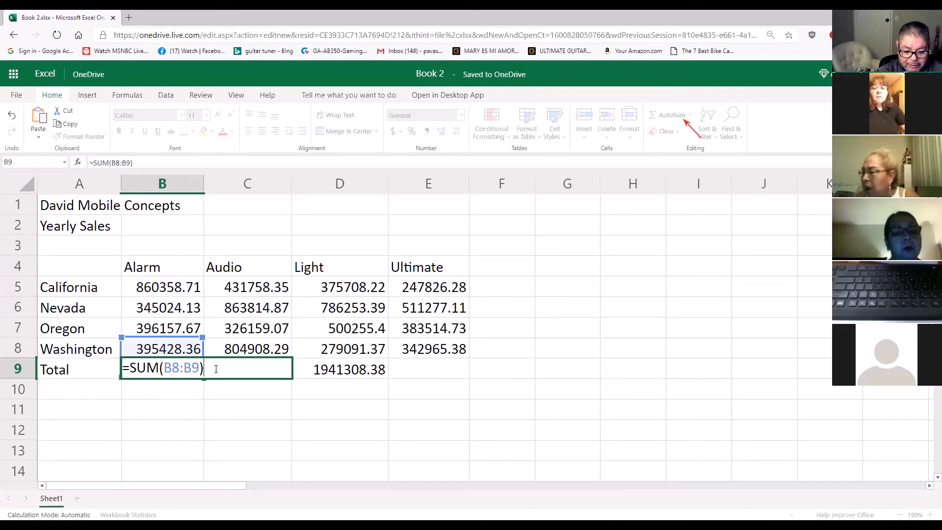
drag(173, 289, 171, 338)
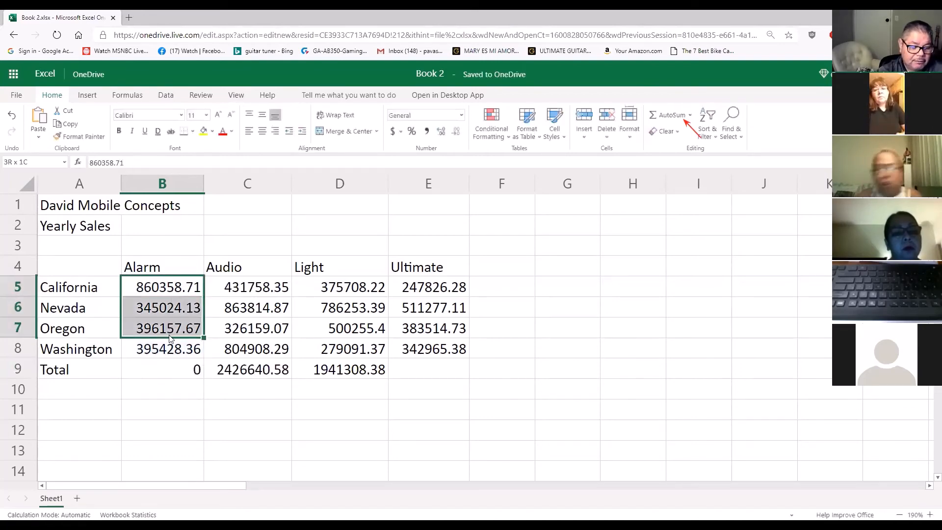
Try to correct the Alarm total in cell B9 by extending its summed range to B5:B9
click(187, 388)
click(184, 372)
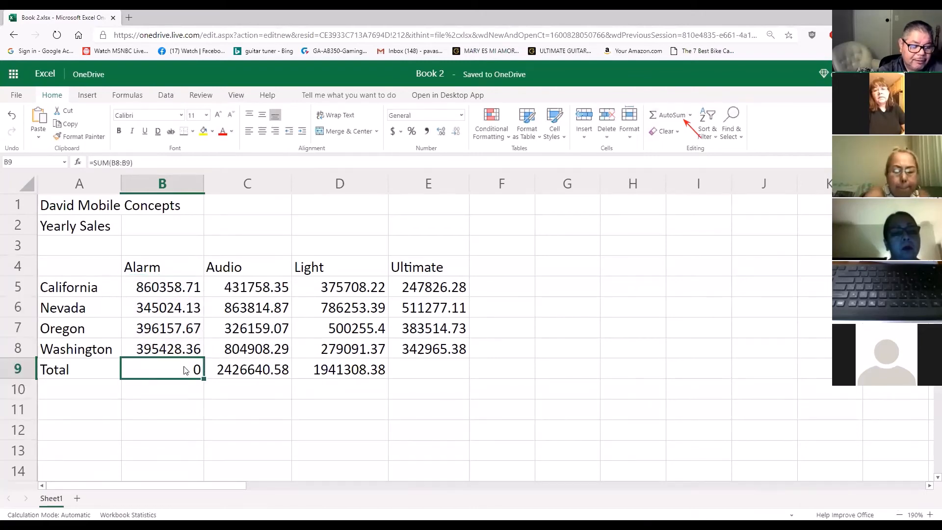
double_click(187, 369)
click(215, 375)
click(196, 369)
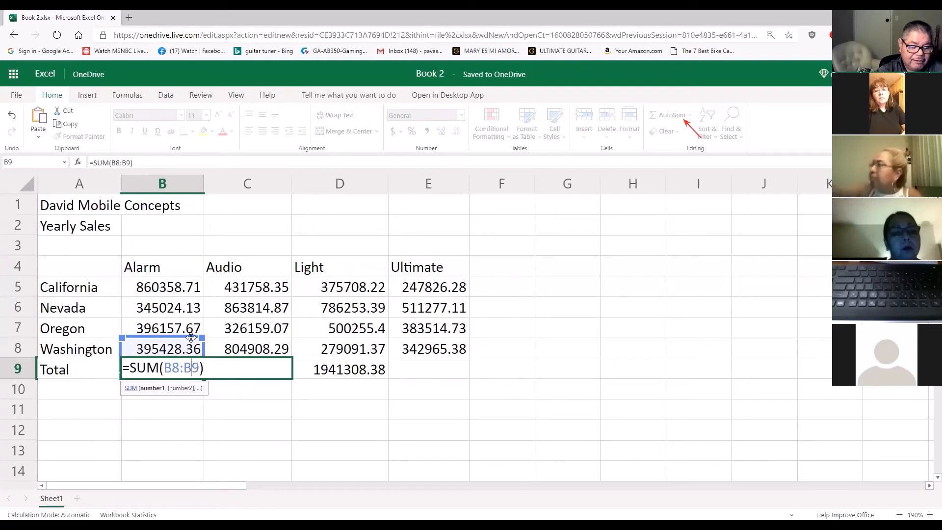
drag(192, 336, 192, 277)
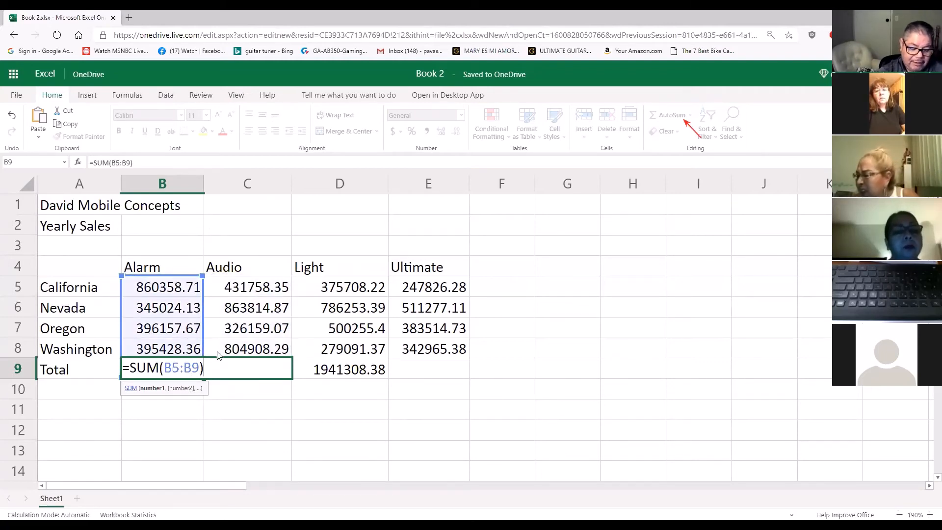
key(Return)
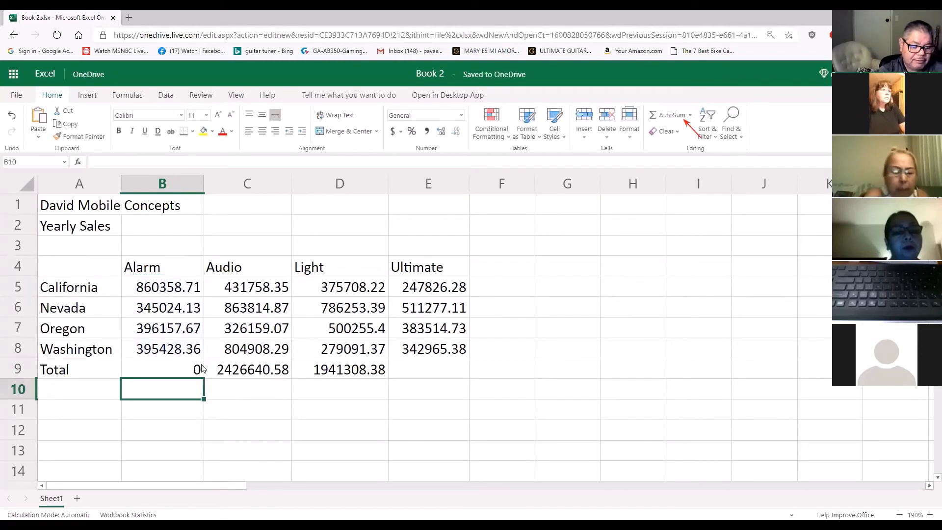
Reapply AutoSum to the Alarm total in cell B9 so it sums B5:B8
click(201, 369)
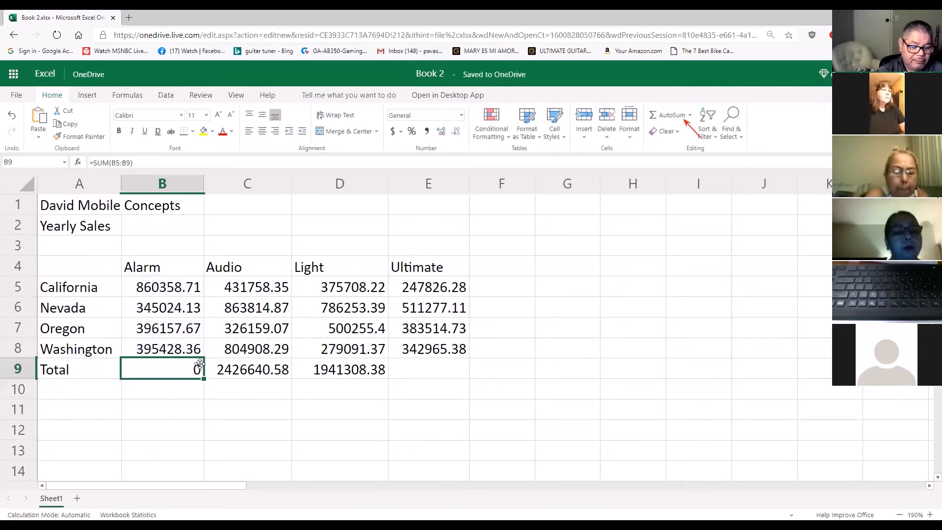
click(670, 117)
key(Return)
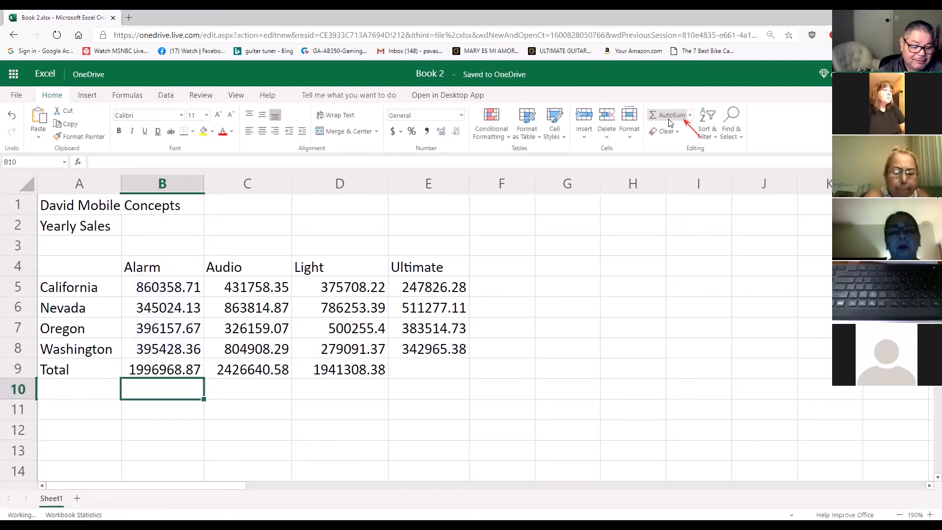
click(566, 355)
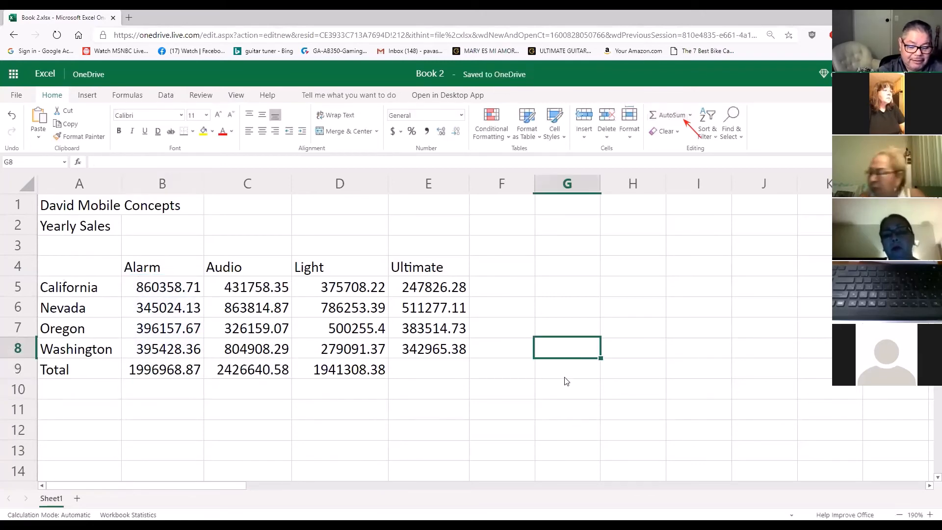
Add the Ultimate total in cell E9 using AutoSum over E5:E8
click(430, 356)
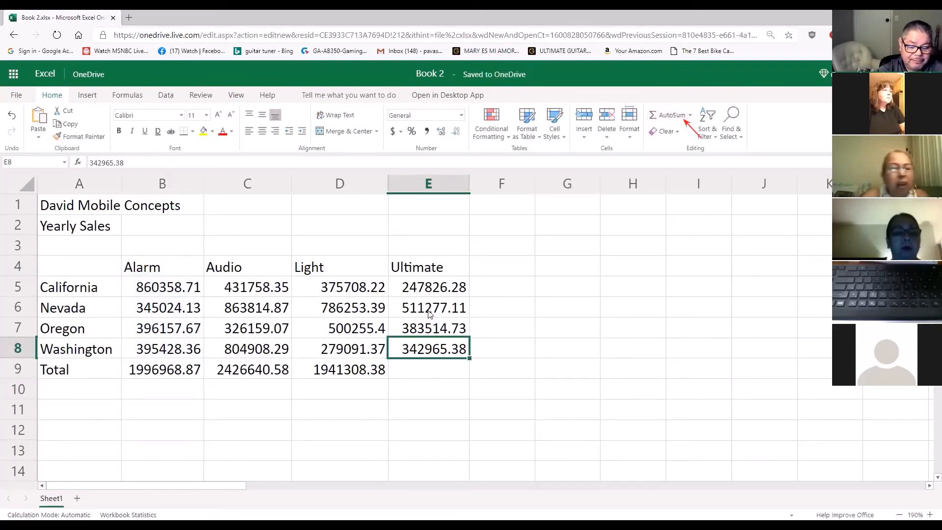
click(424, 366)
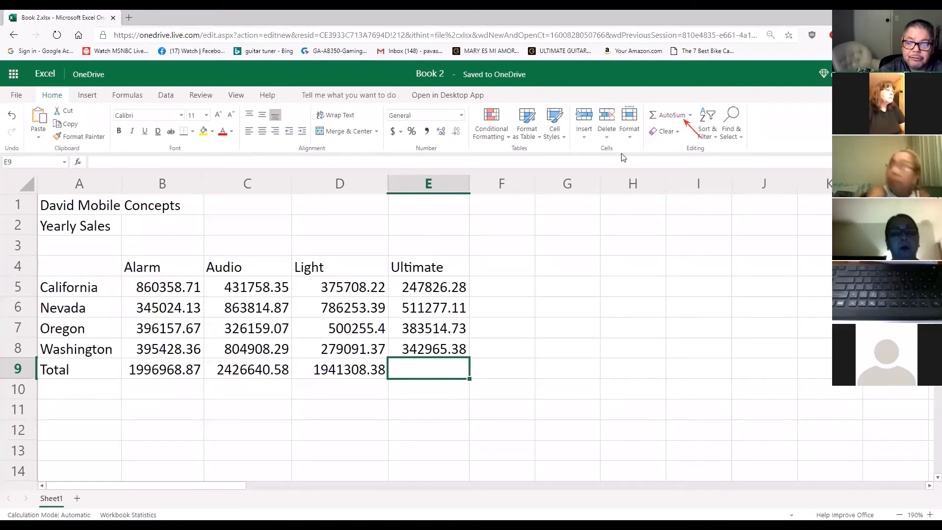
click(669, 114)
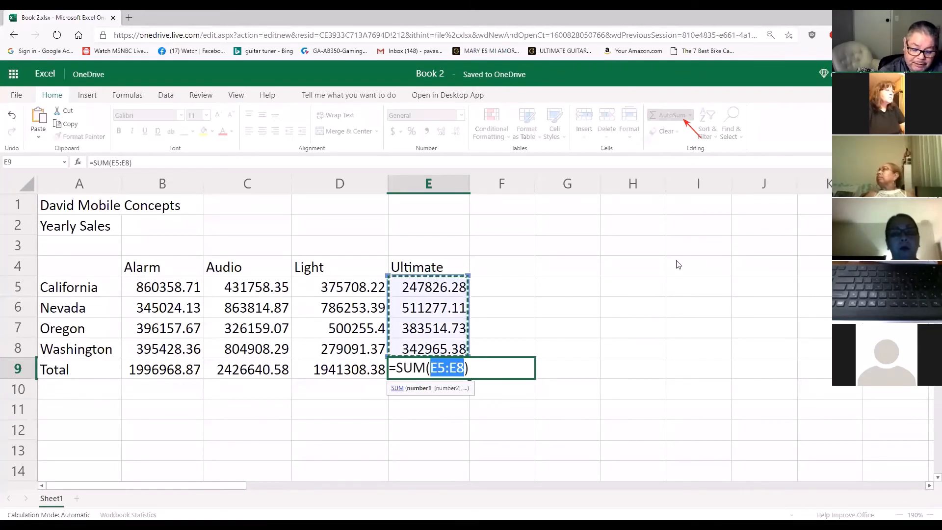
key(Return)
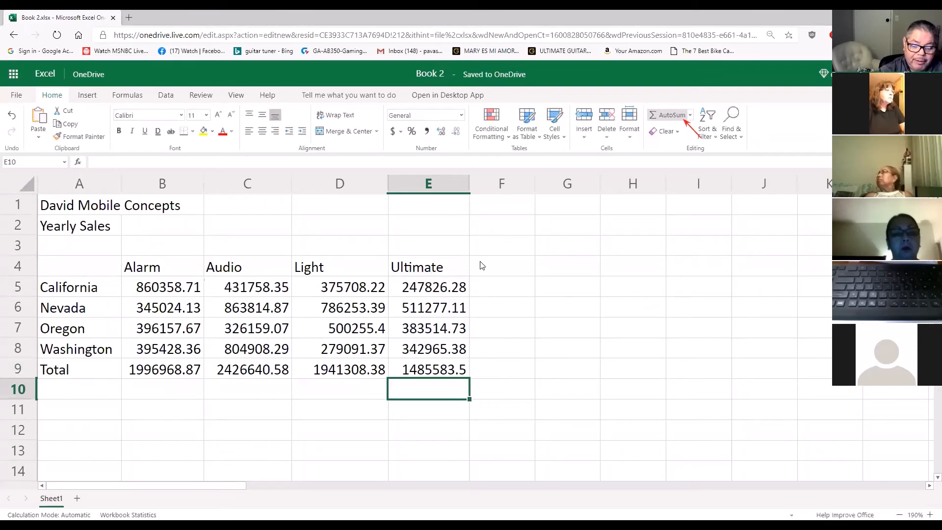
Add a "Total" heading in cell F4 and widen column F to fit the row totals
click(496, 267)
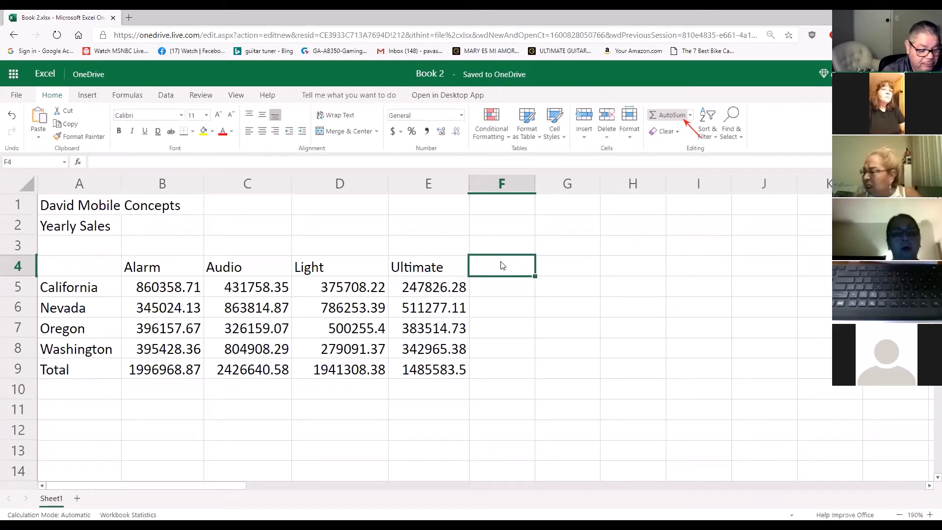
text(Total)
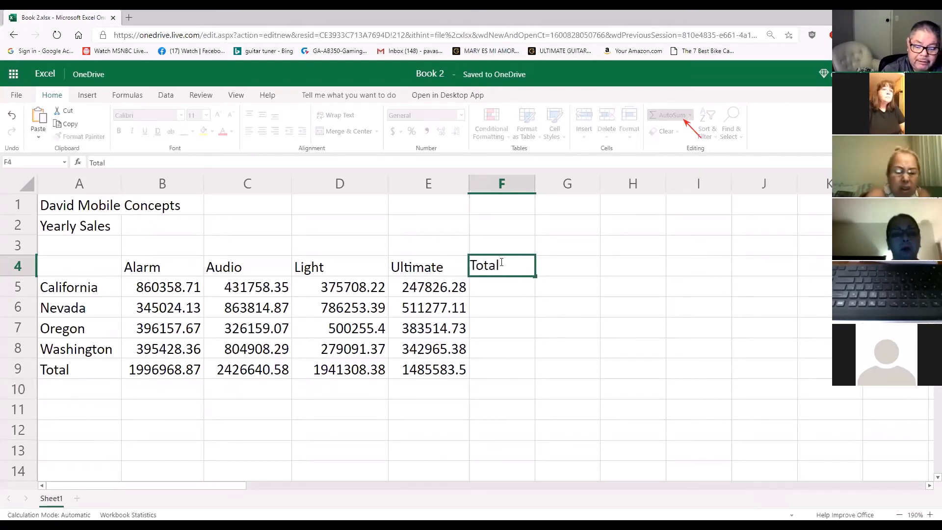
key(Return)
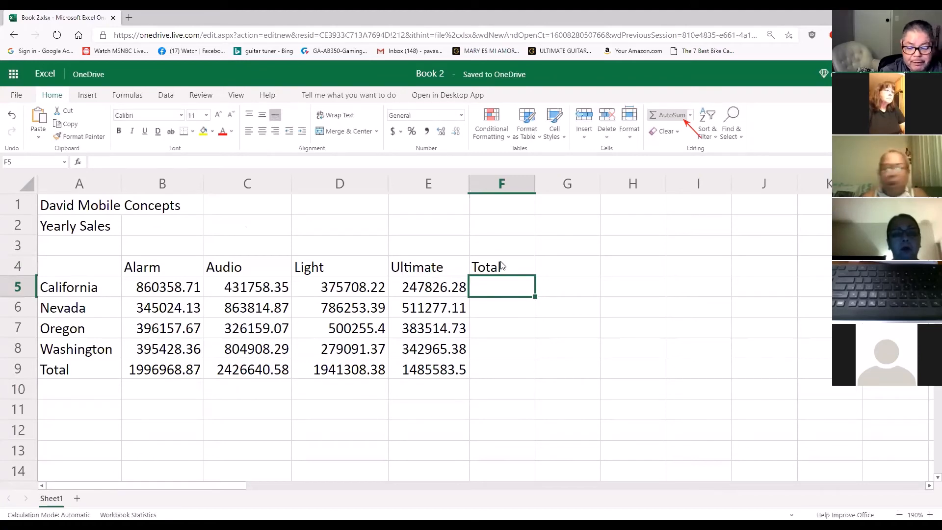
drag(535, 184, 578, 181)
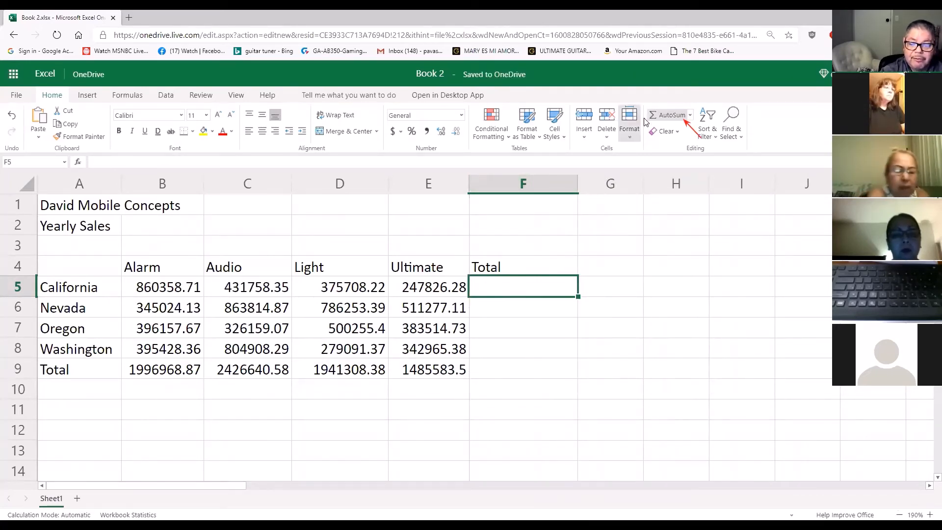
Add the California and Nevada totals in cells F5 and F6 using AutoSum over B5:E5 and B6:E6
click(661, 116)
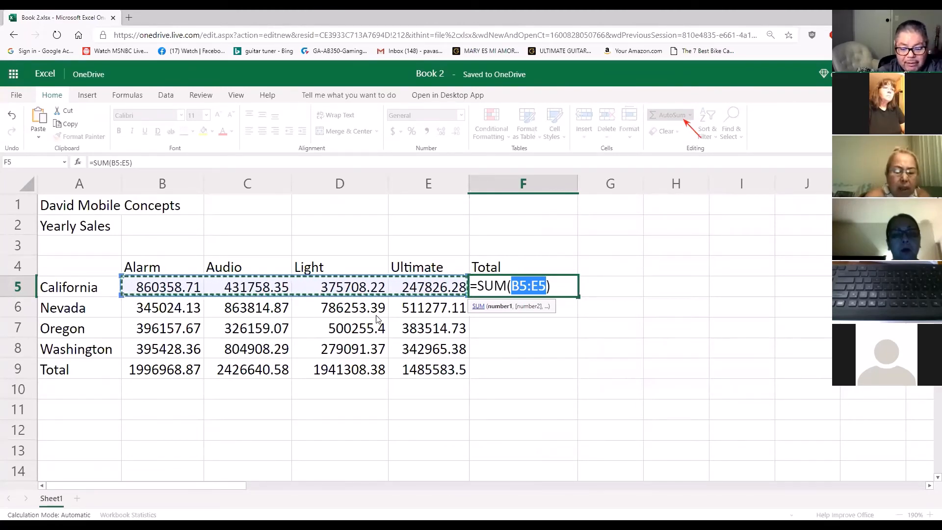
key(Return)
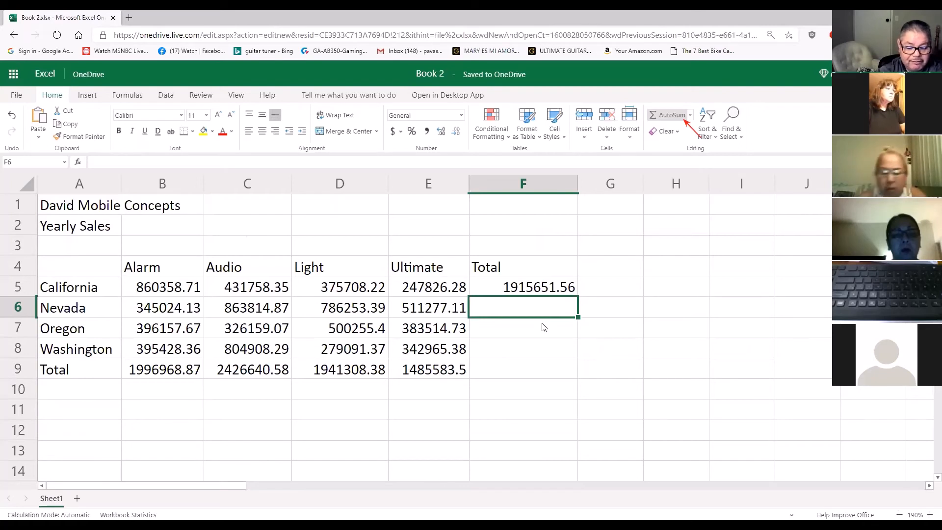
click(675, 117)
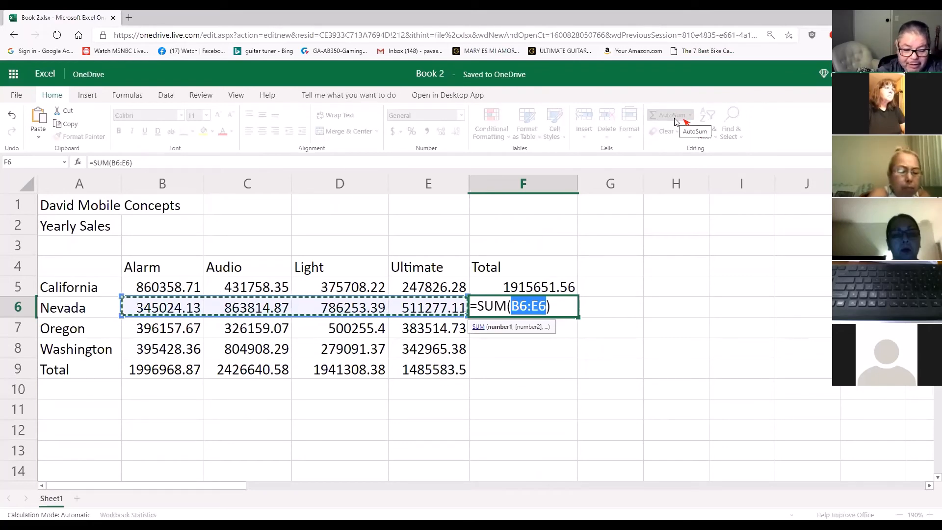
key(Return)
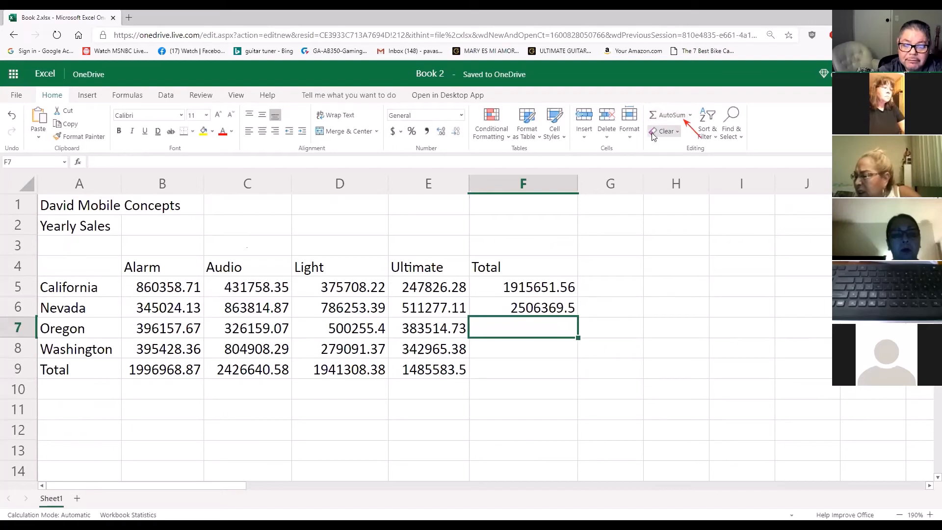
Add the Oregon total in cell F7 using AutoSum, changing the summed range to B7:E7
click(668, 121)
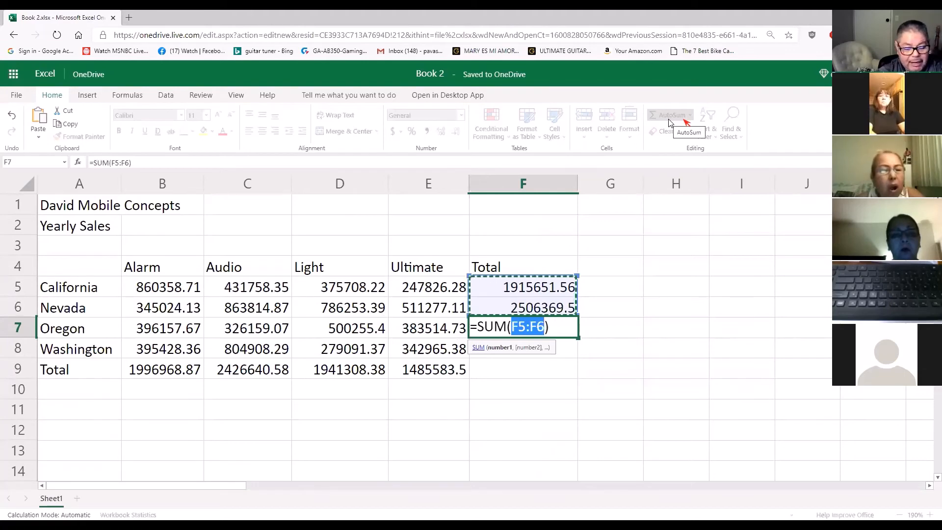
drag(172, 328, 431, 332)
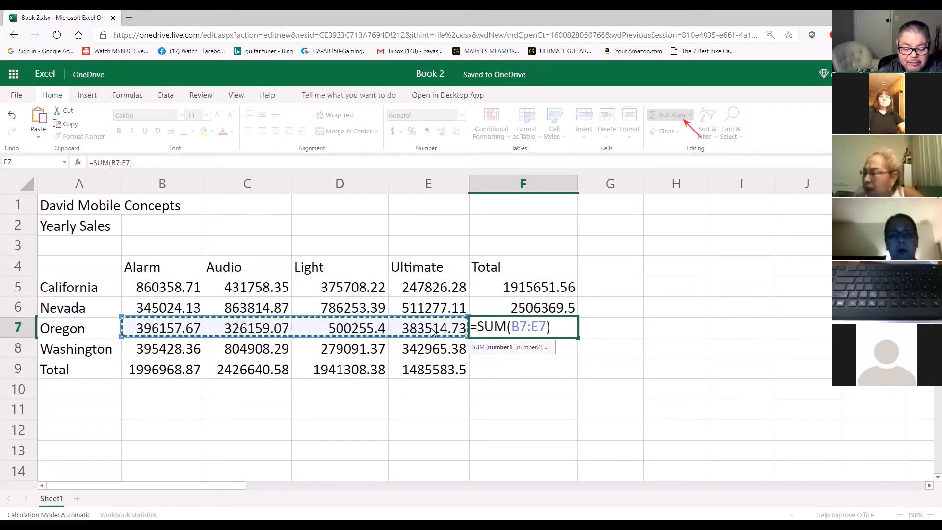
key(Return)
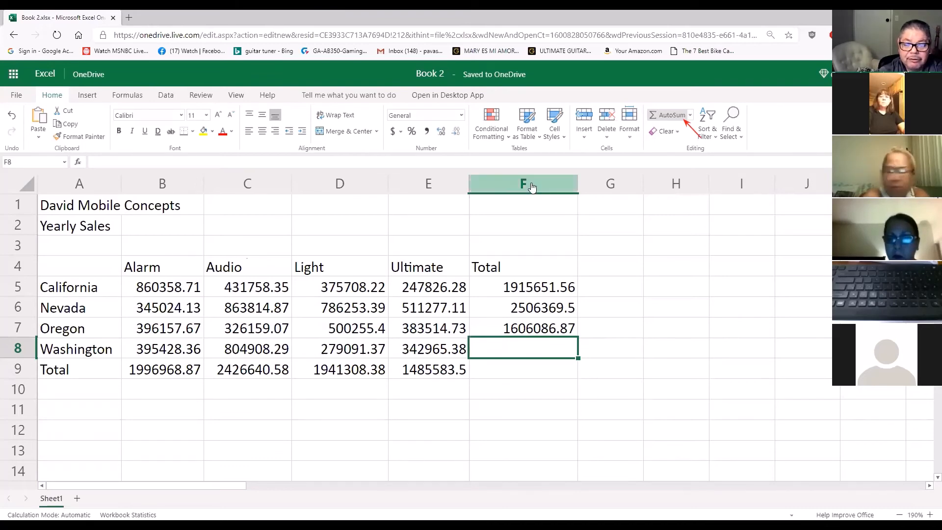
Add the Washington total in cell F8 using AutoSum, changing the summed range to B8:E8
click(667, 116)
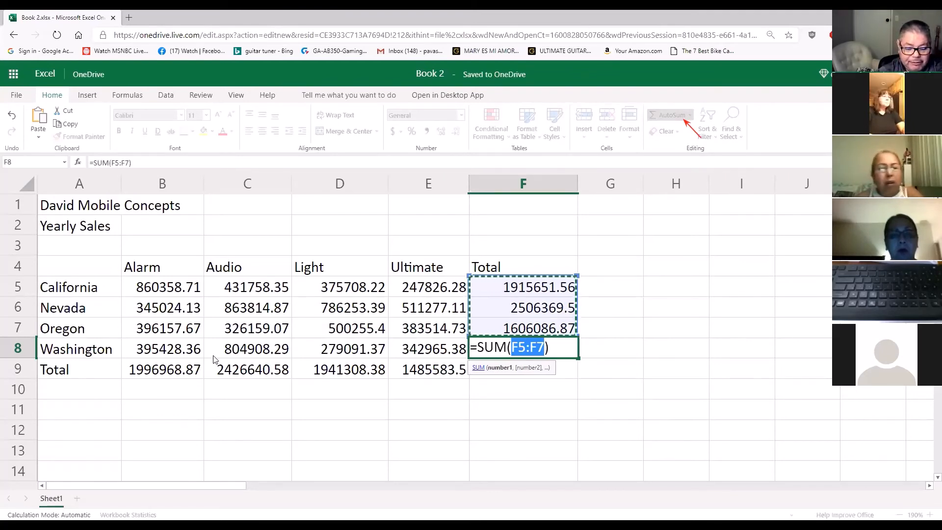
click(180, 352)
drag(180, 352, 404, 353)
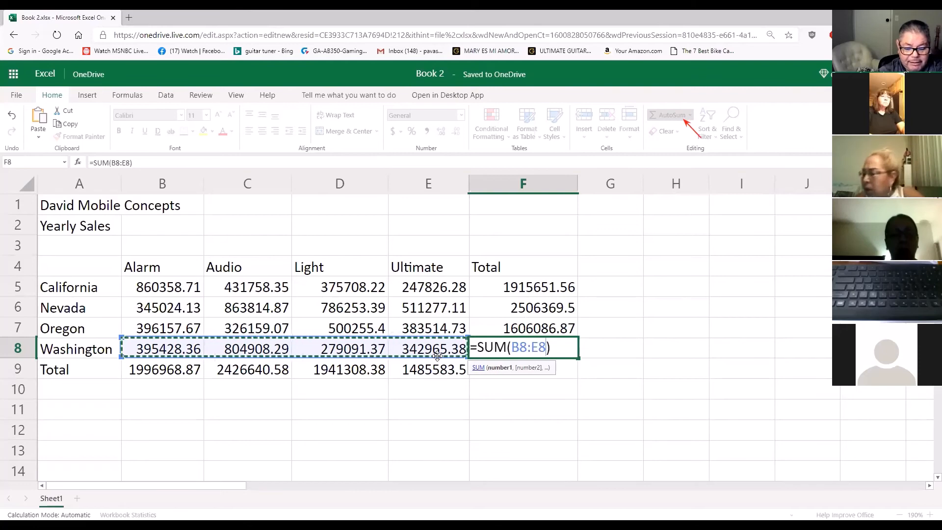
key(Return)
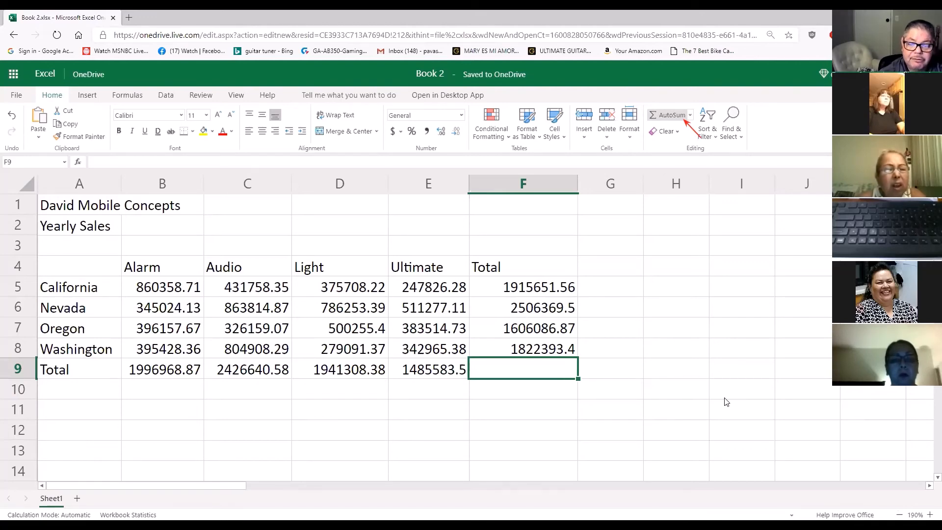
Add the grand total in cell F9 using AutoSum over F5:F8 and inspect the range its formula references
click(667, 117)
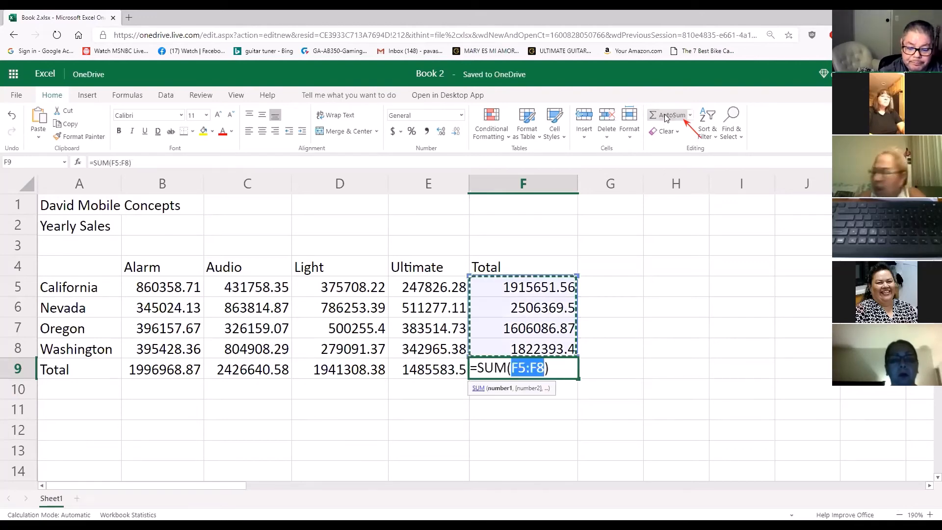
key(Return)
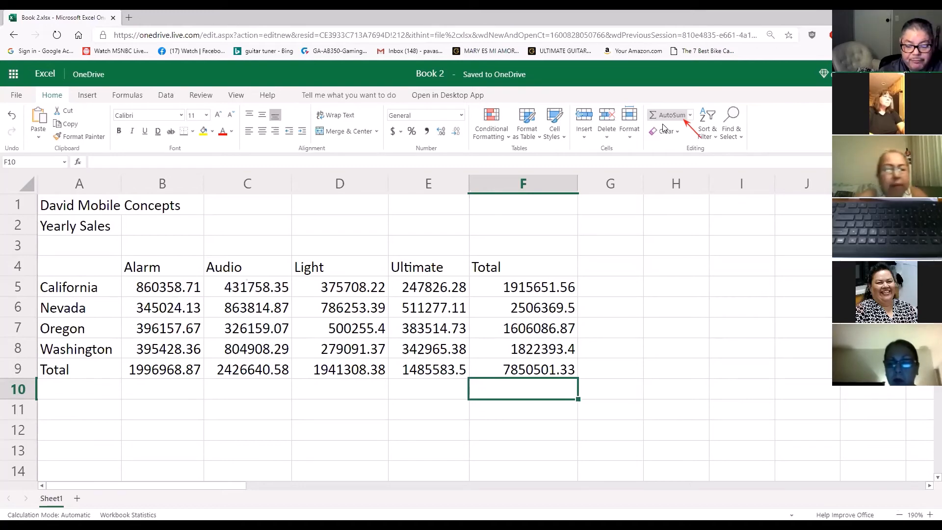
click(519, 375)
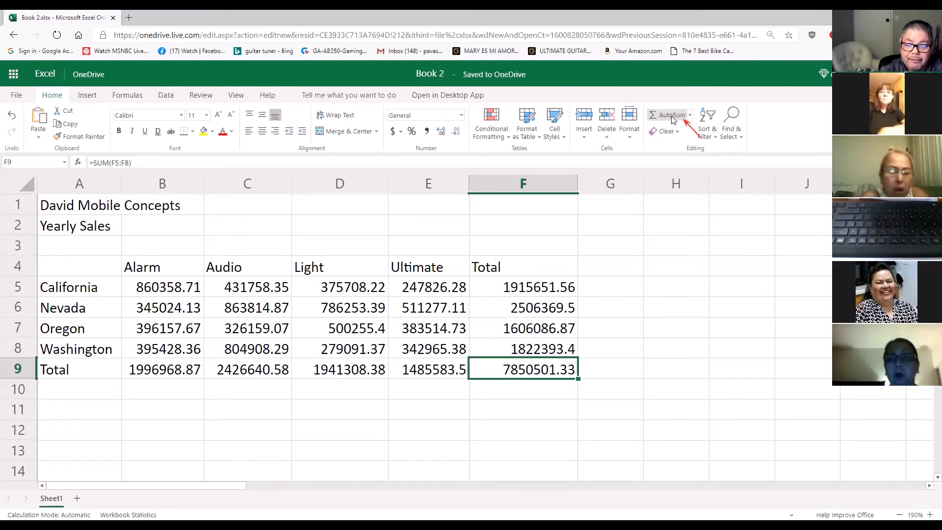
double_click(538, 367)
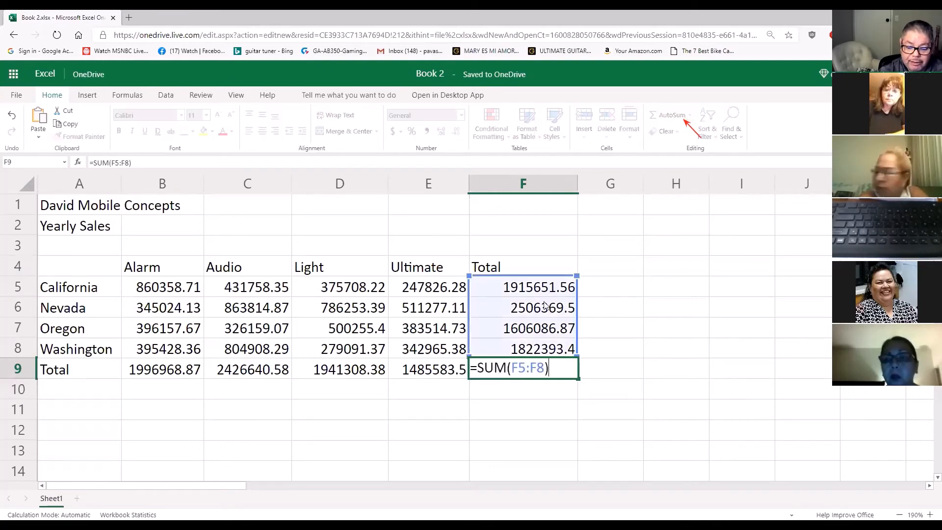
click(647, 393)
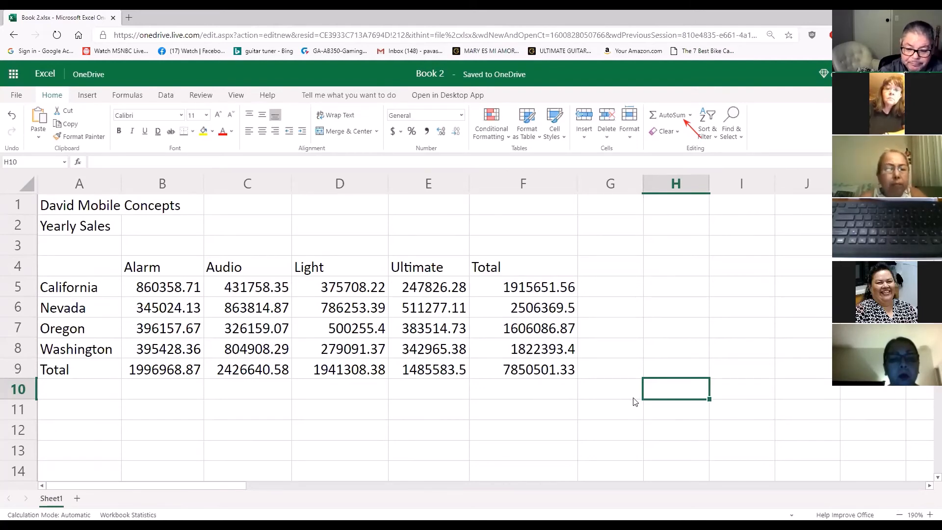
Reapply AutoSum to the grand total in cell F9 over F5:F8
click(572, 392)
click(602, 368)
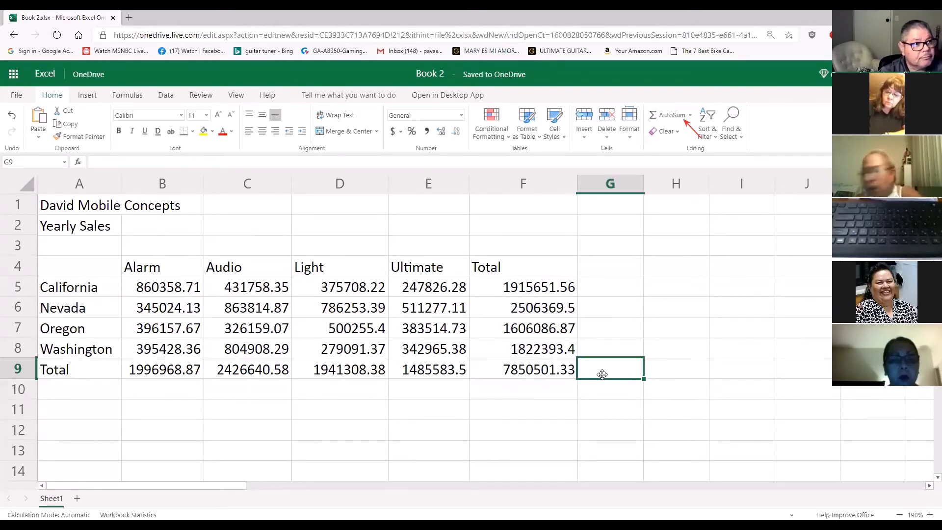
click(548, 365)
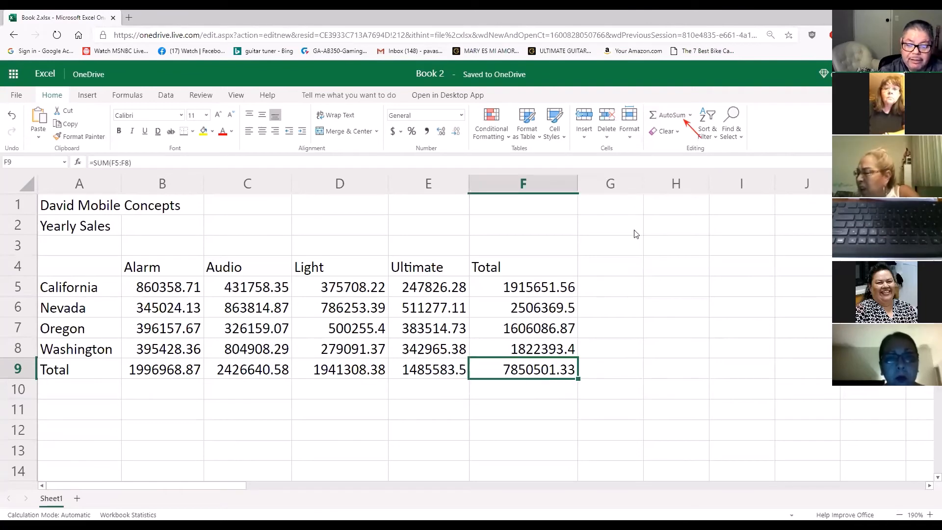
click(673, 117)
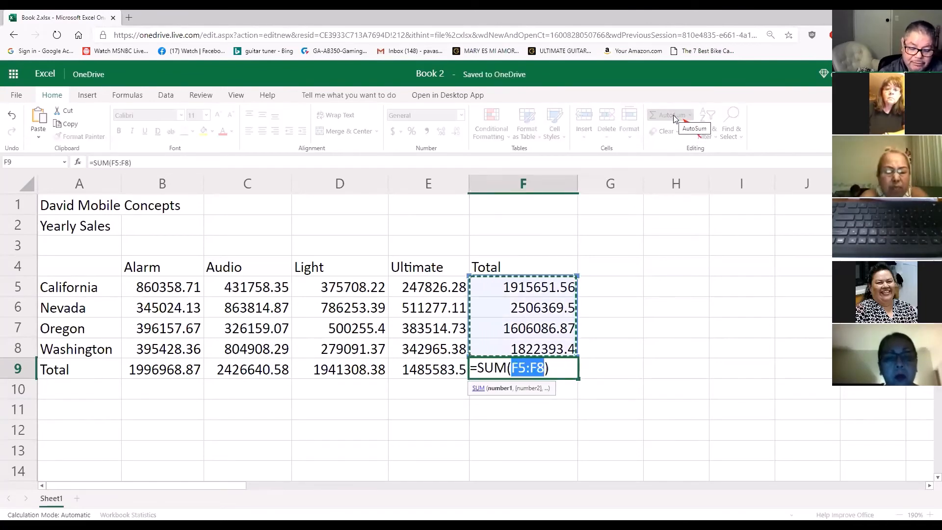
key(Return)
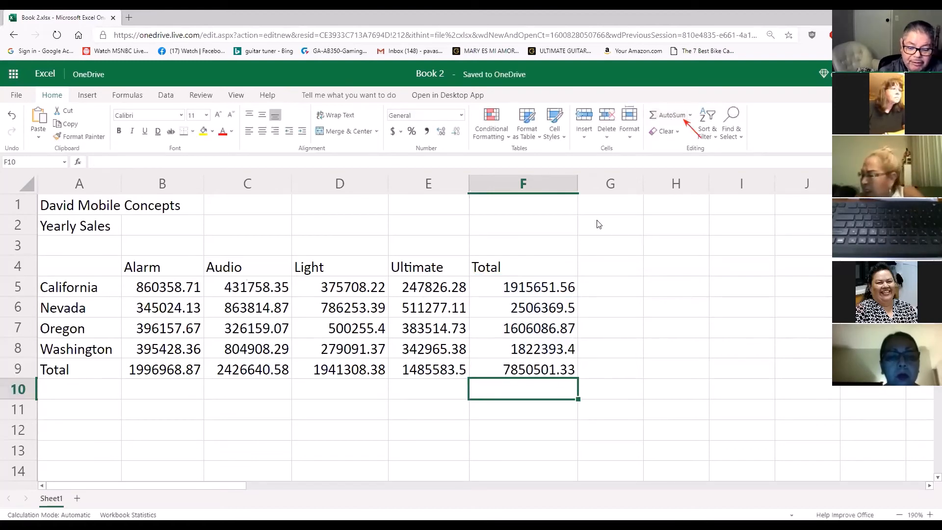
Clear the grand total in cell F9 and replace it with an AutoSum over the product totals in B9:E9
click(529, 354)
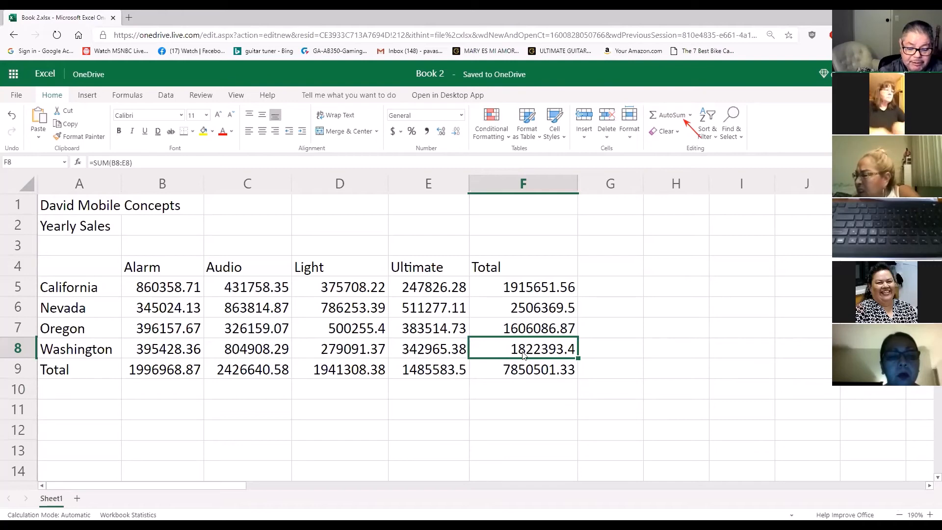
click(599, 396)
click(537, 366)
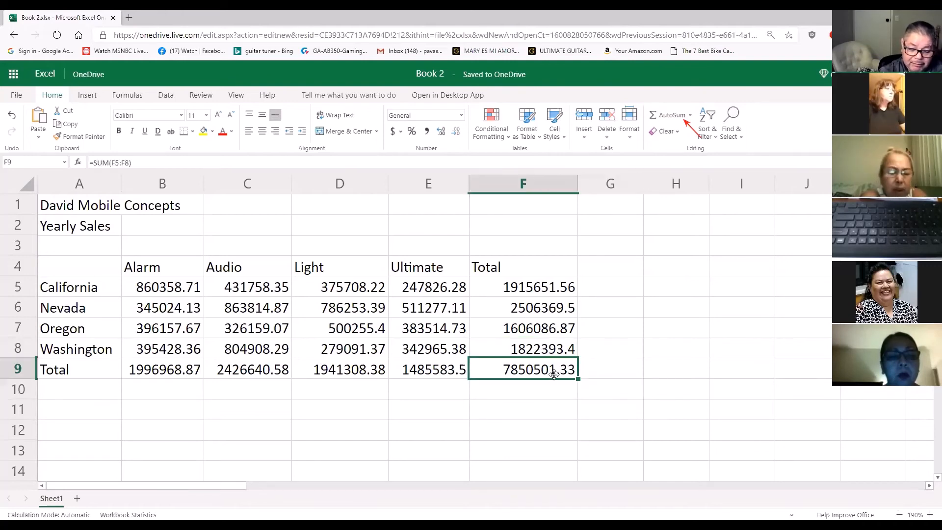
key(Delete)
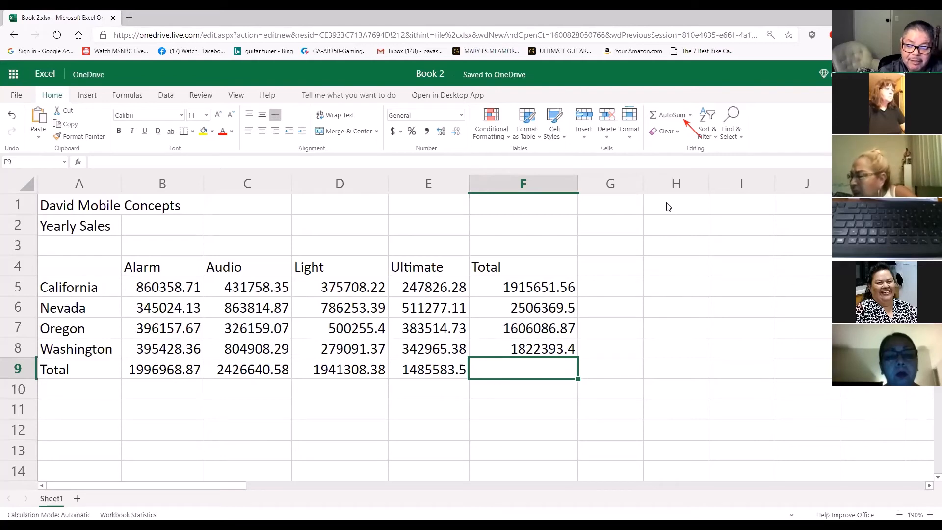
click(671, 115)
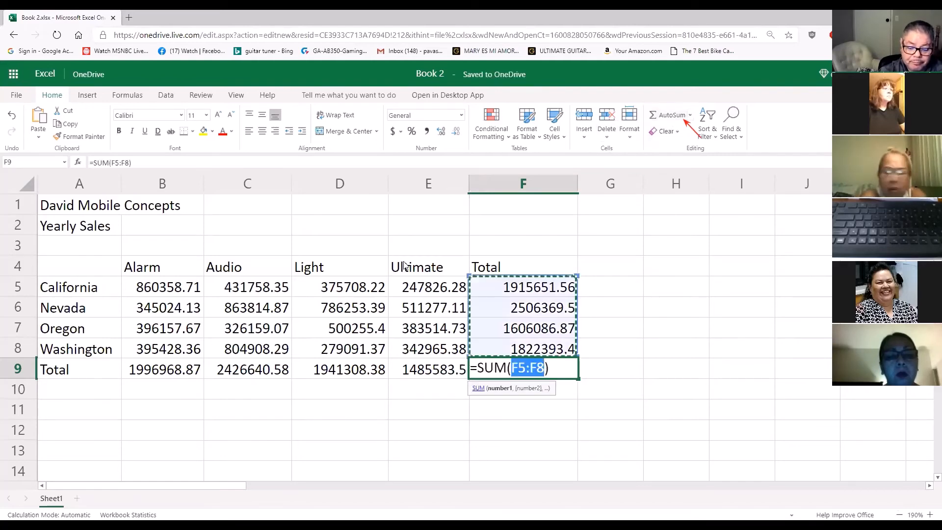
drag(147, 370, 412, 374)
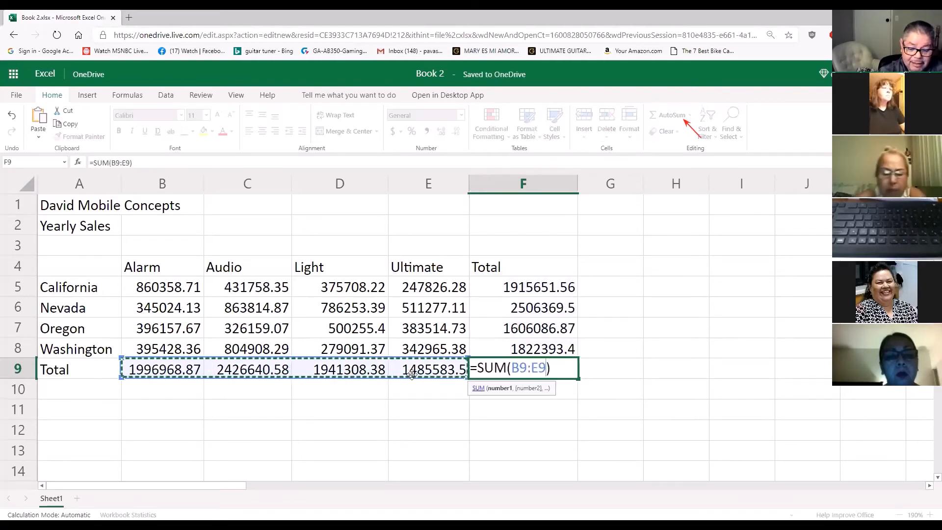
key(Return)
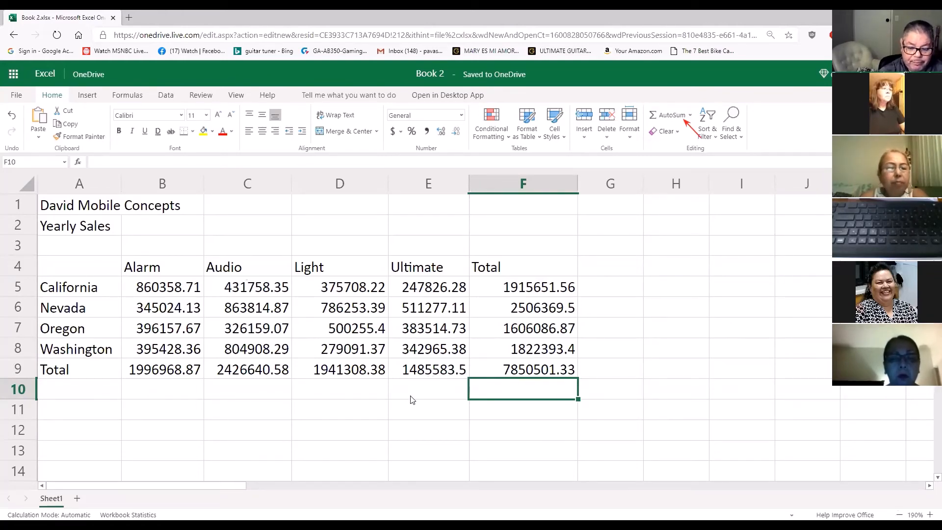
click(434, 405)
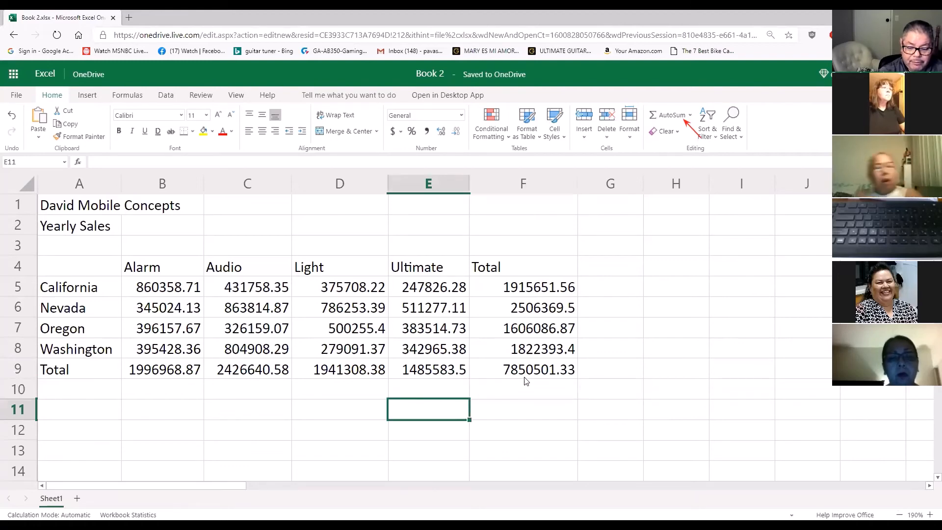
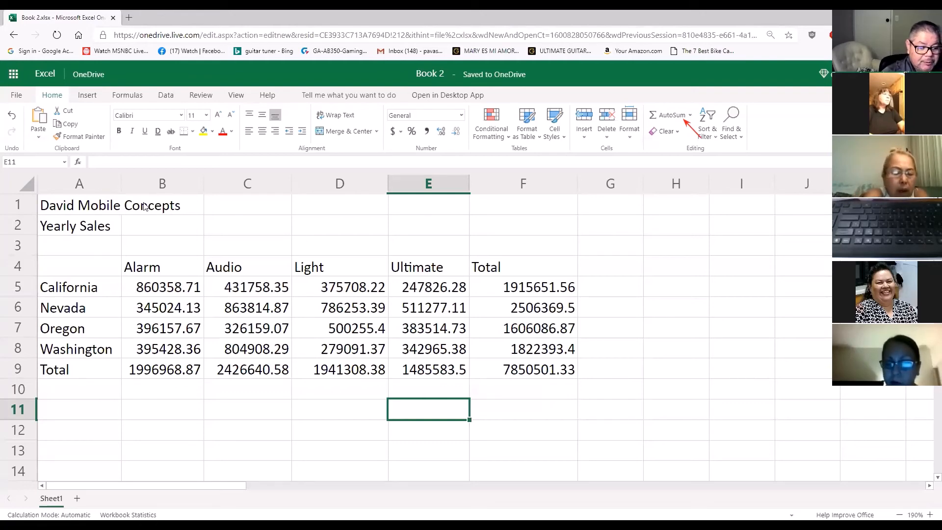
Apply the Title cell style to the company name in cell A1
drag(70, 211, 117, 211)
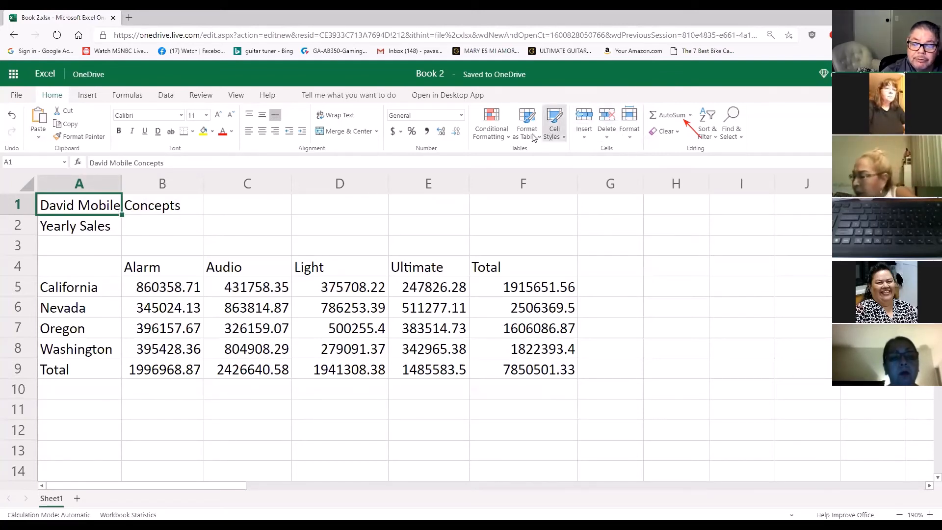
click(554, 129)
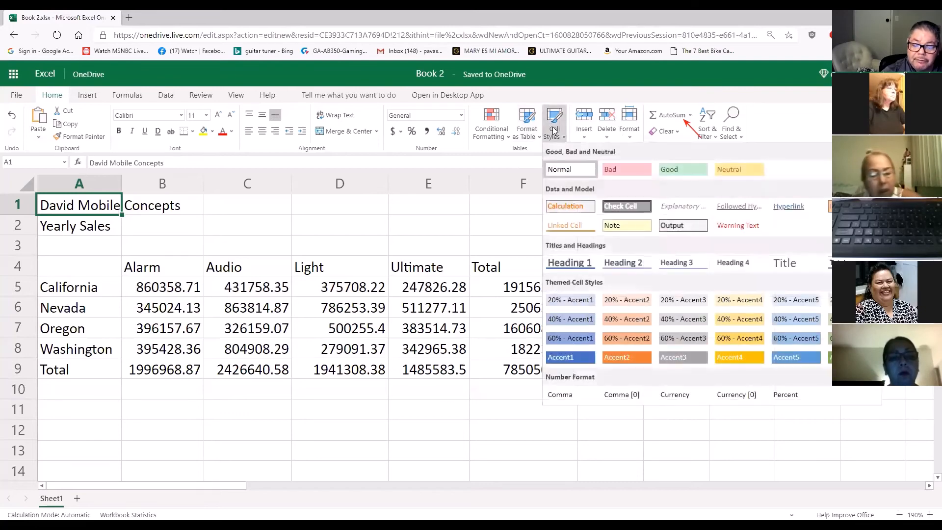
click(795, 265)
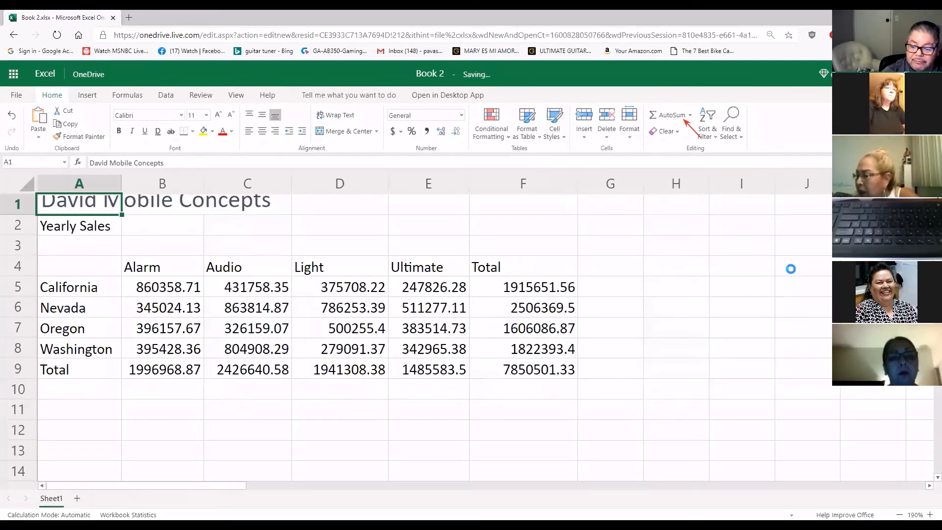
click(354, 260)
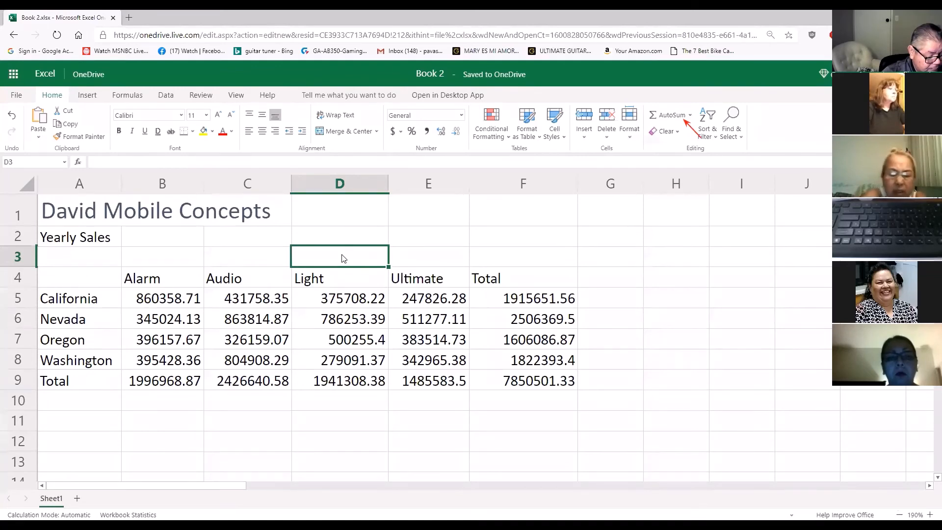
Reapply the Title cell style to cell A1
click(72, 210)
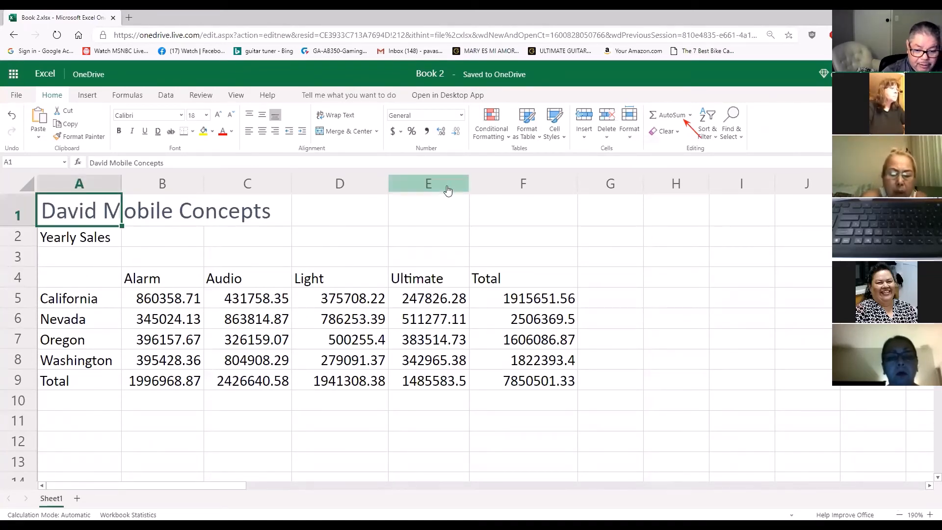
click(562, 141)
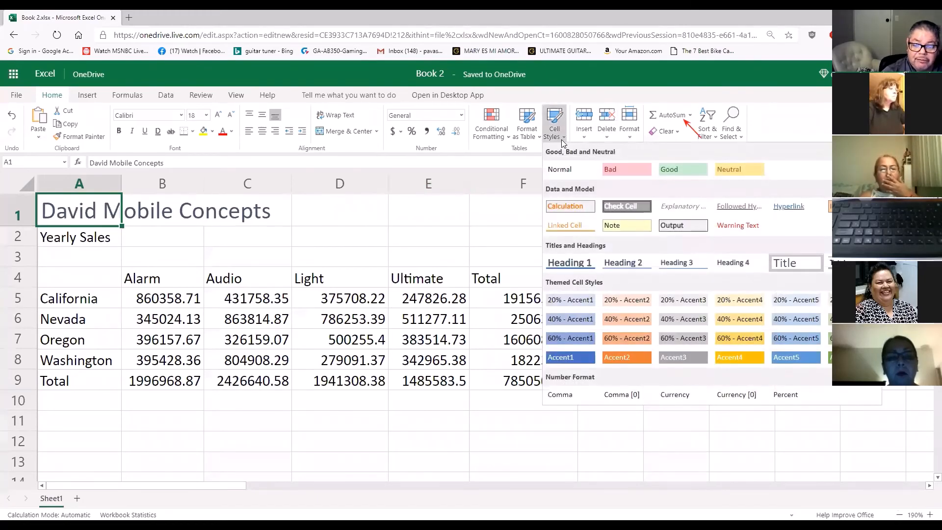
click(781, 268)
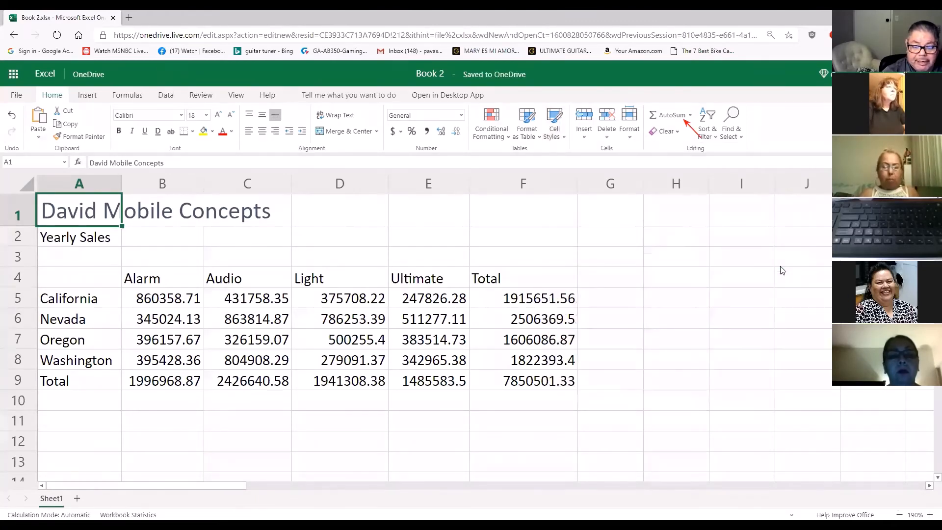
click(144, 247)
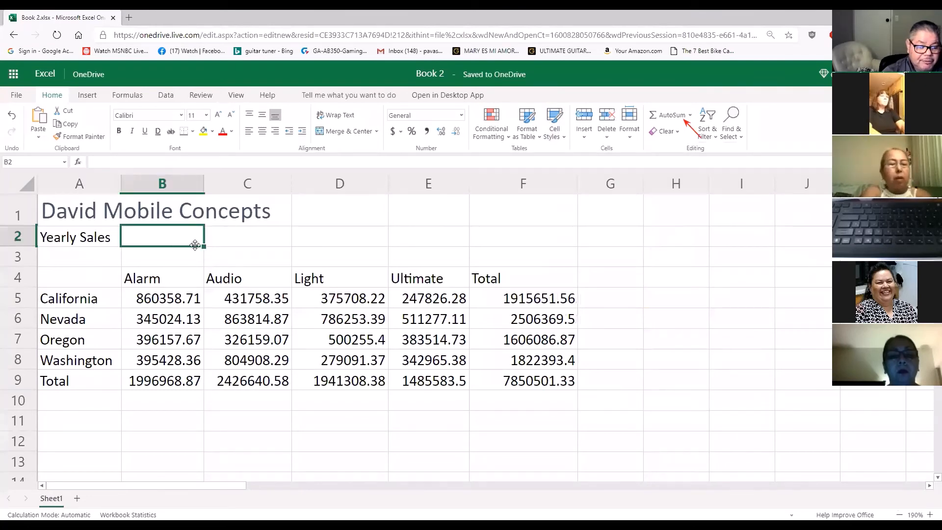
click(368, 240)
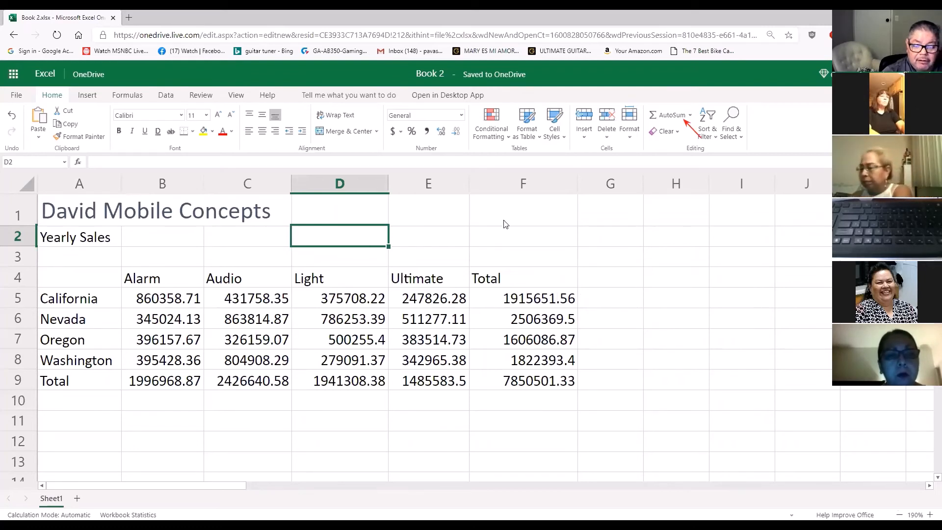
Merge and center the company title across A1:F1
click(70, 208)
drag(70, 209, 496, 214)
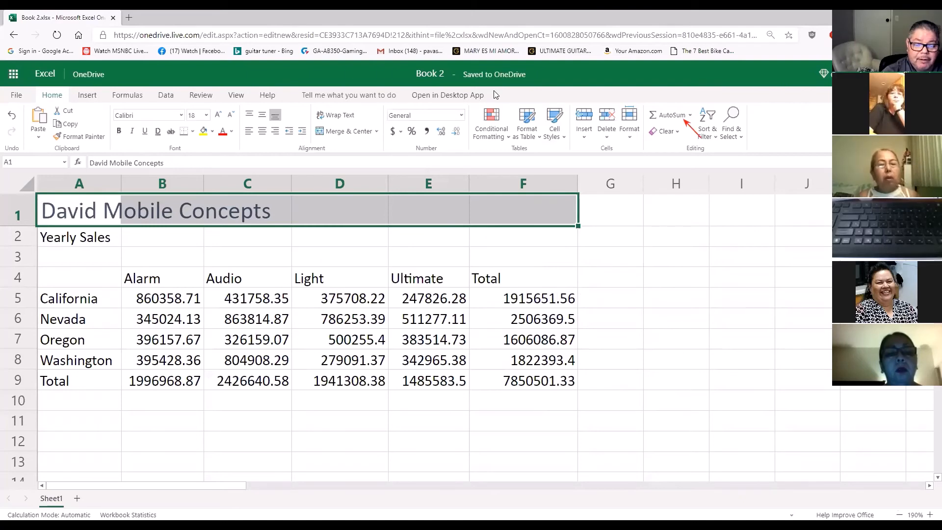
drag(381, 160, 363, 139)
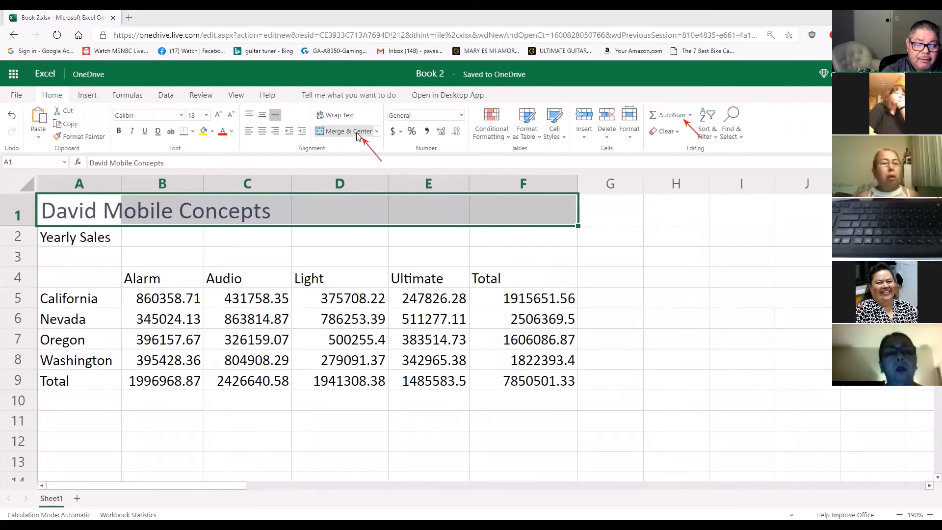
click(328, 136)
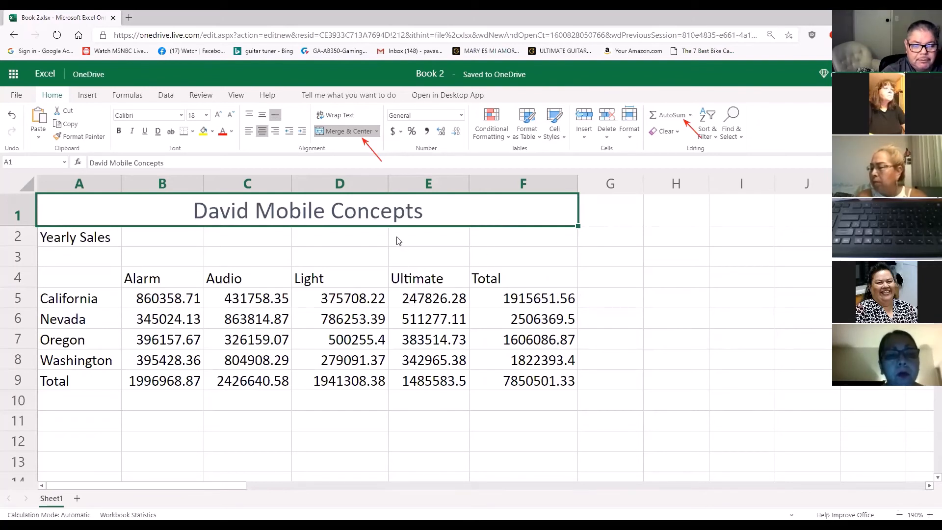
Undo the merge and centering of A1:F1 and the Title style on cell A1
click(7, 119)
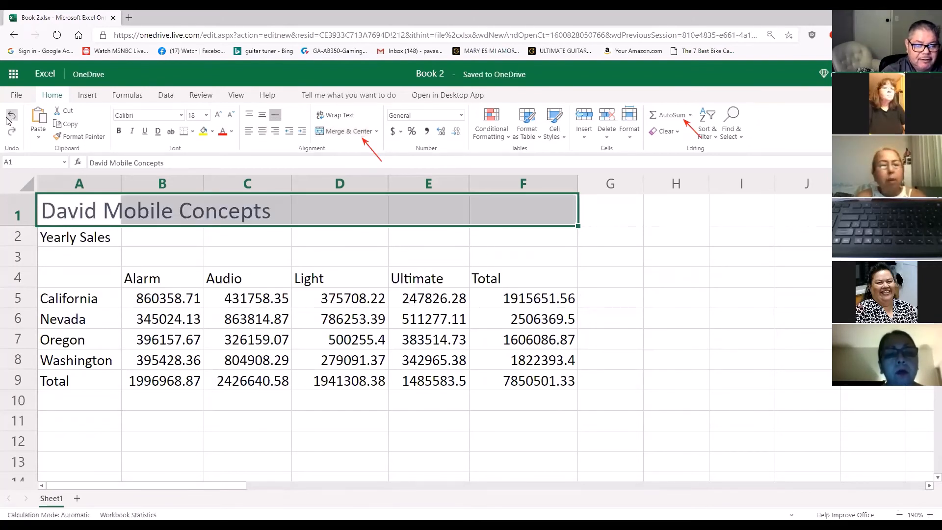
click(13, 116)
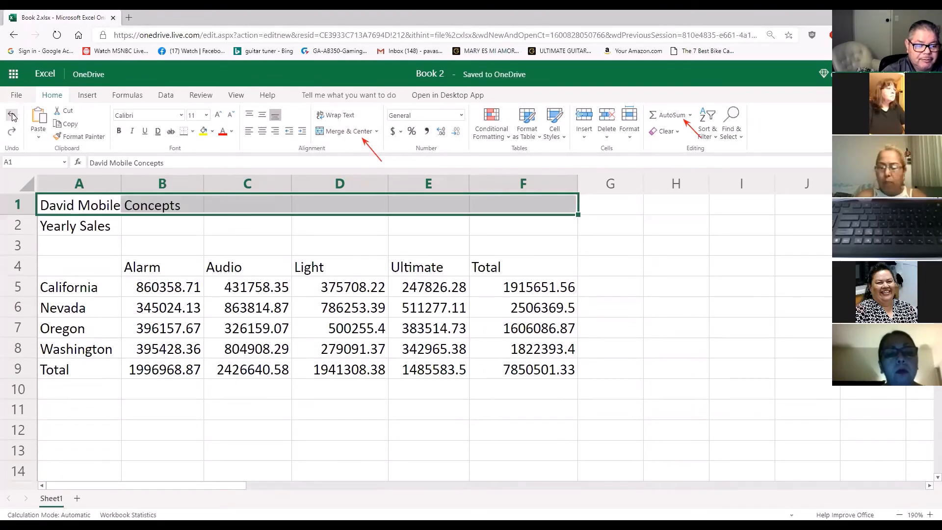
click(156, 246)
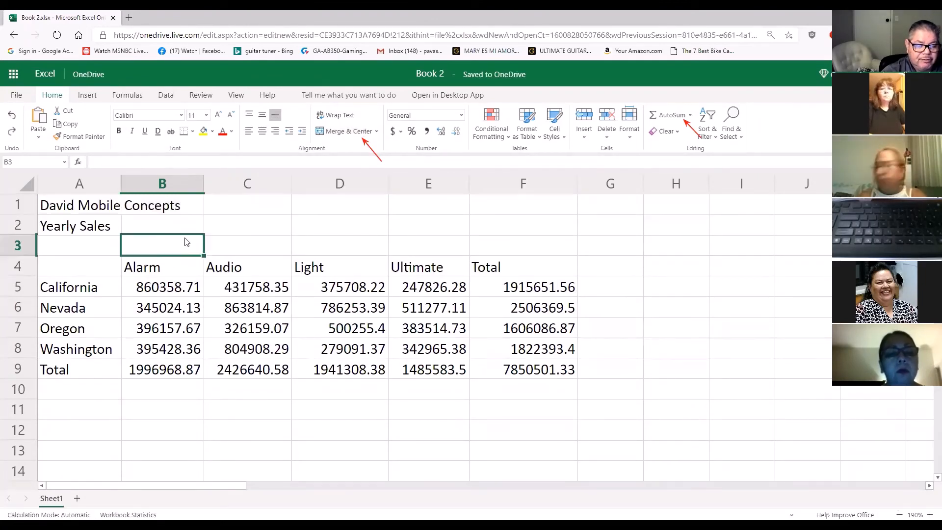
Format the company name in cell A1 with the Title cell style again
click(78, 207)
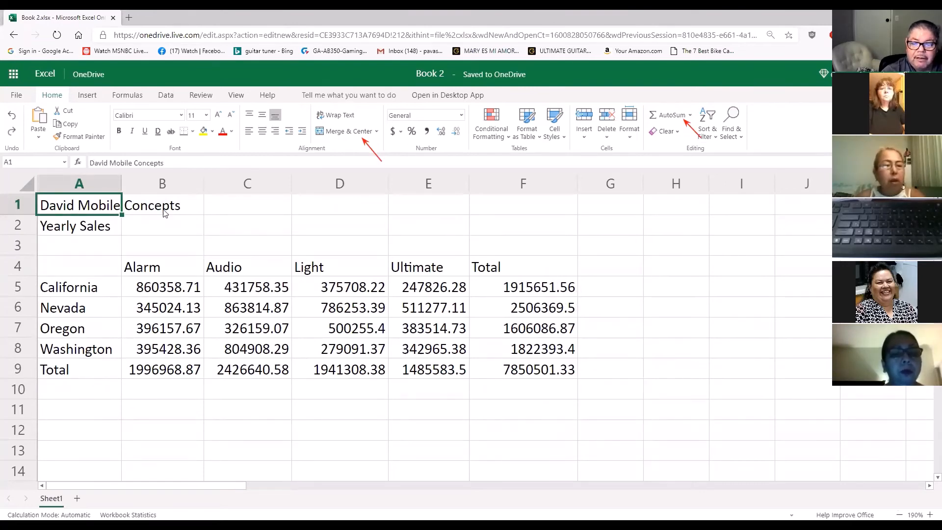
click(563, 137)
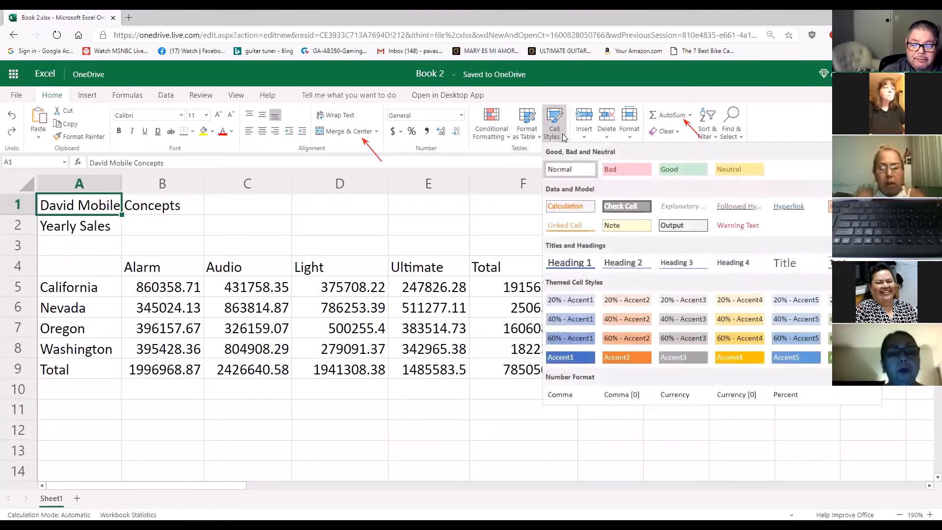
click(788, 265)
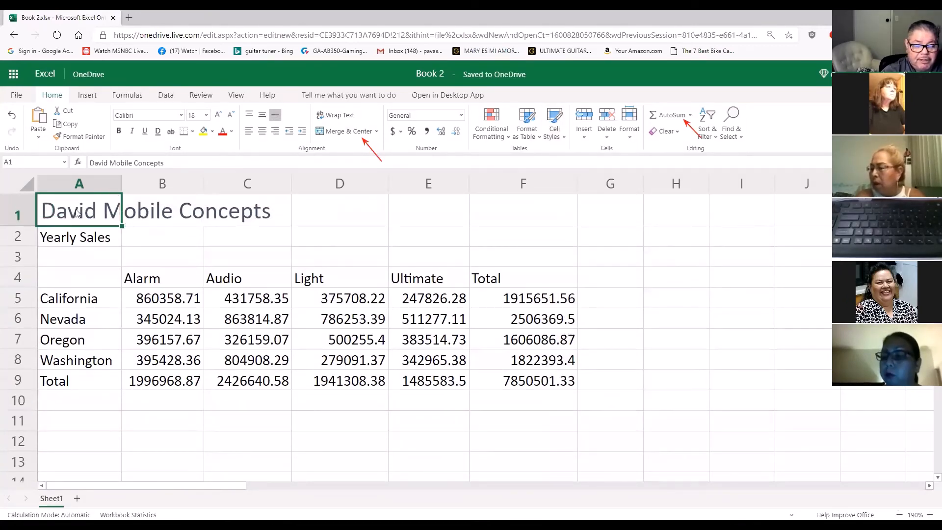
Merge and center the styled company title over columns A to F in row 1
drag(77, 212, 524, 218)
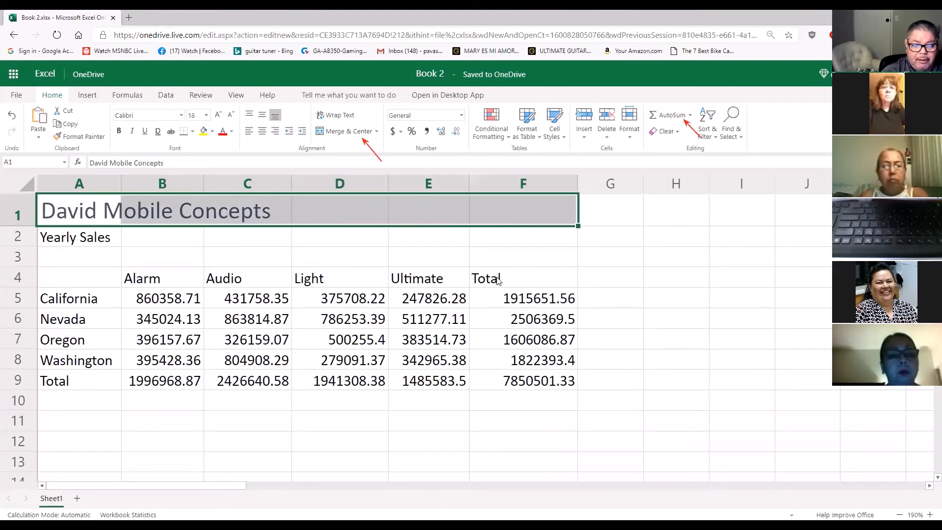
click(340, 131)
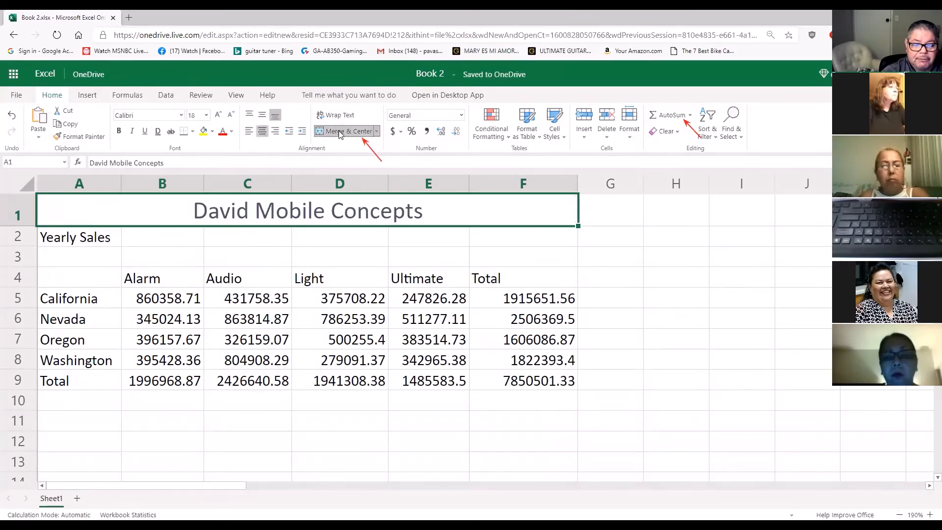
click(382, 244)
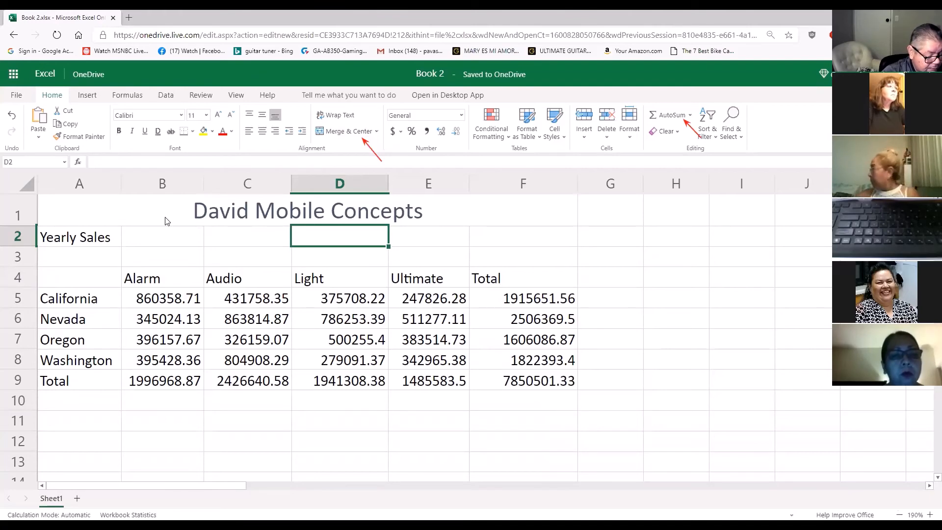
Change the font of both heading rows, A1:F2, to Arial Black
click(67, 238)
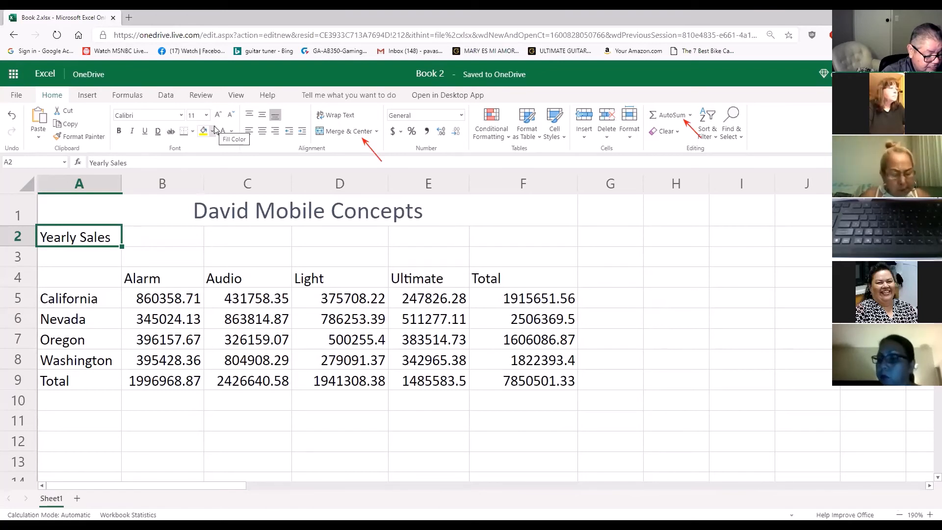
drag(155, 217, 150, 228)
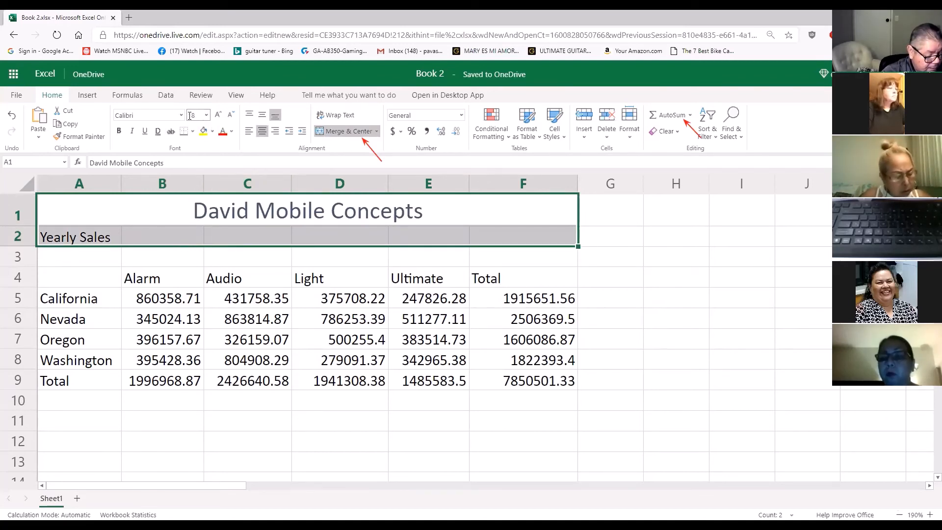
click(181, 117)
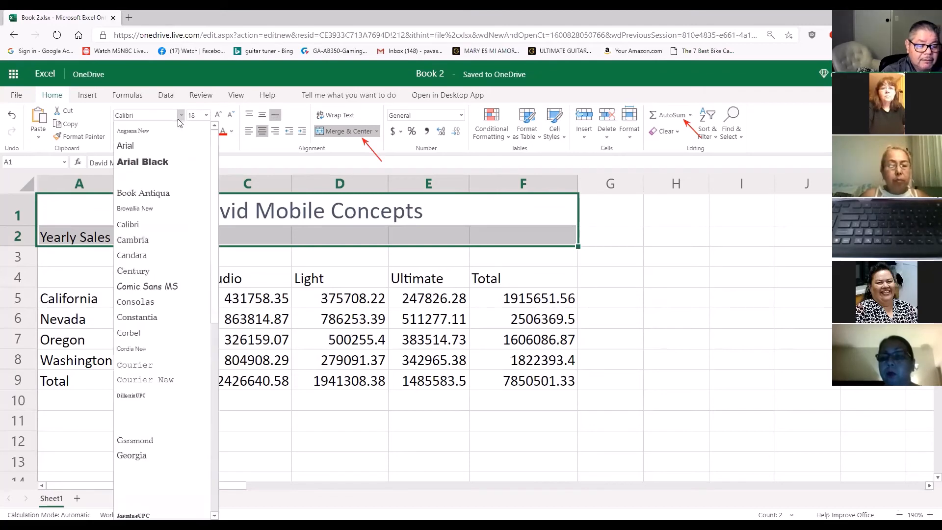
click(158, 167)
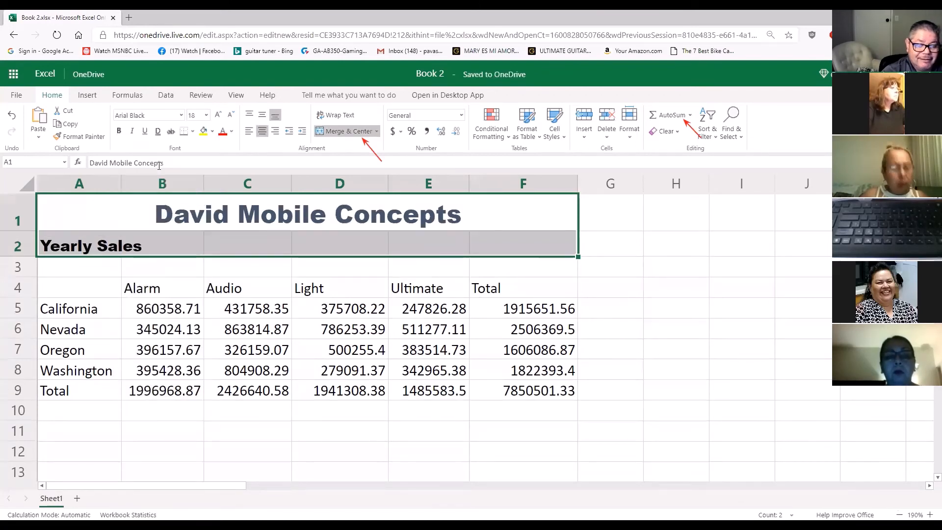
click(129, 262)
click(186, 226)
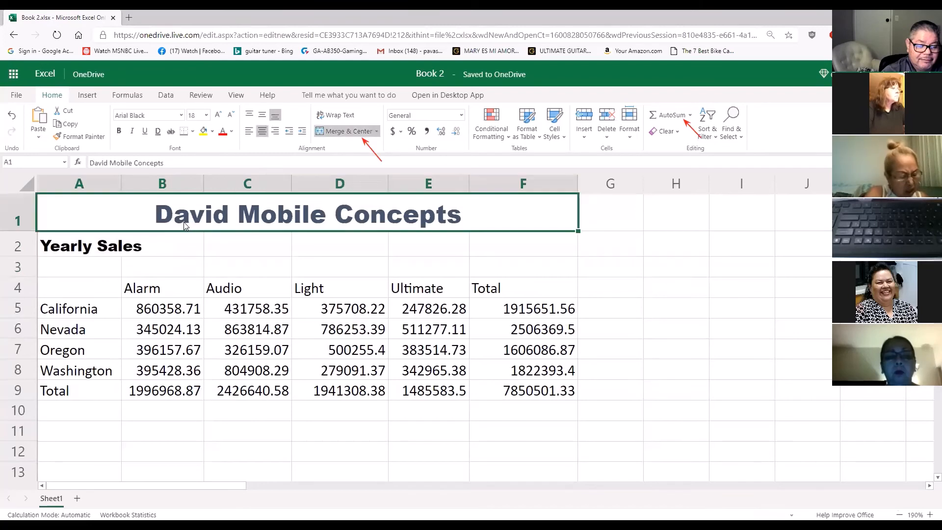
Set the font color of both heading rows, A1:F2, to the green theme color
click(122, 248)
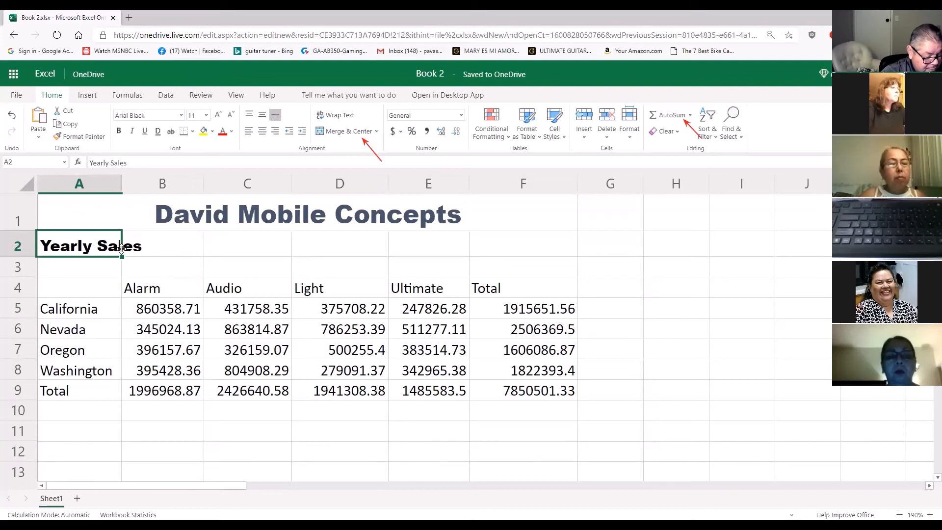
drag(107, 219, 102, 237)
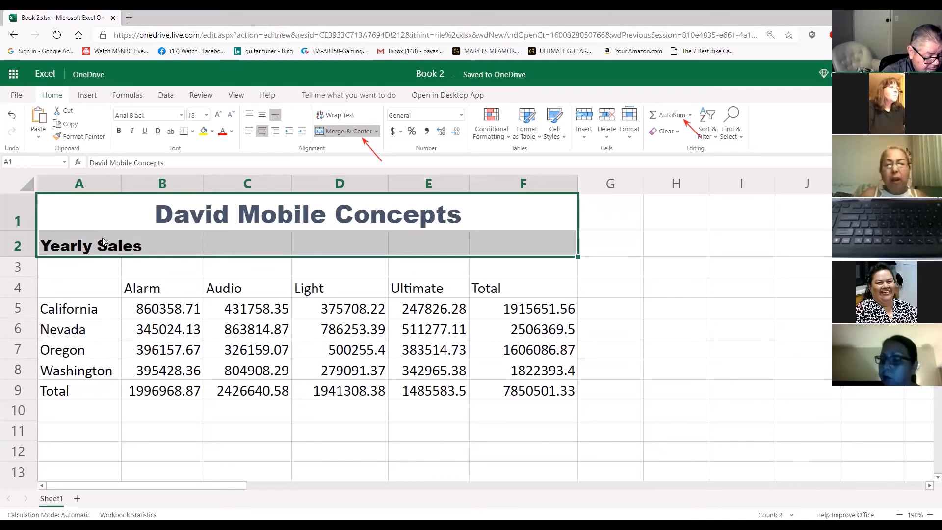
click(231, 131)
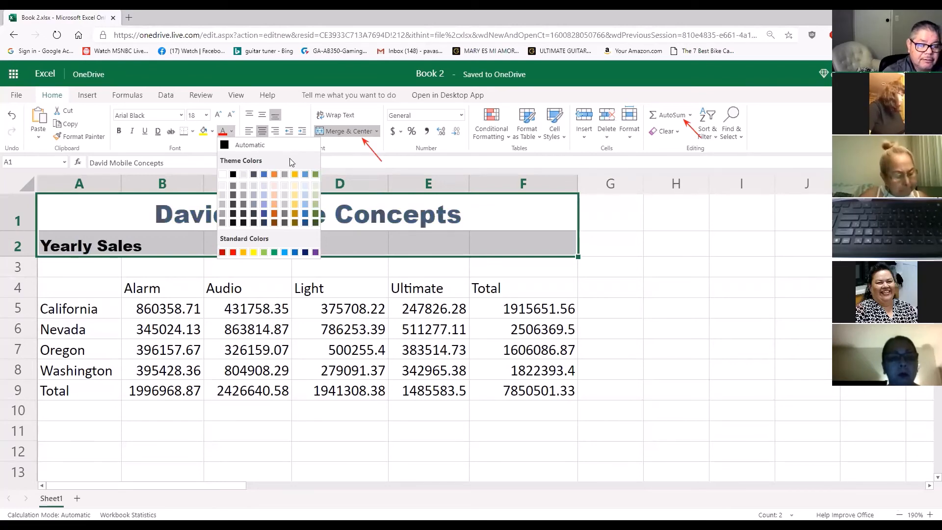
click(317, 173)
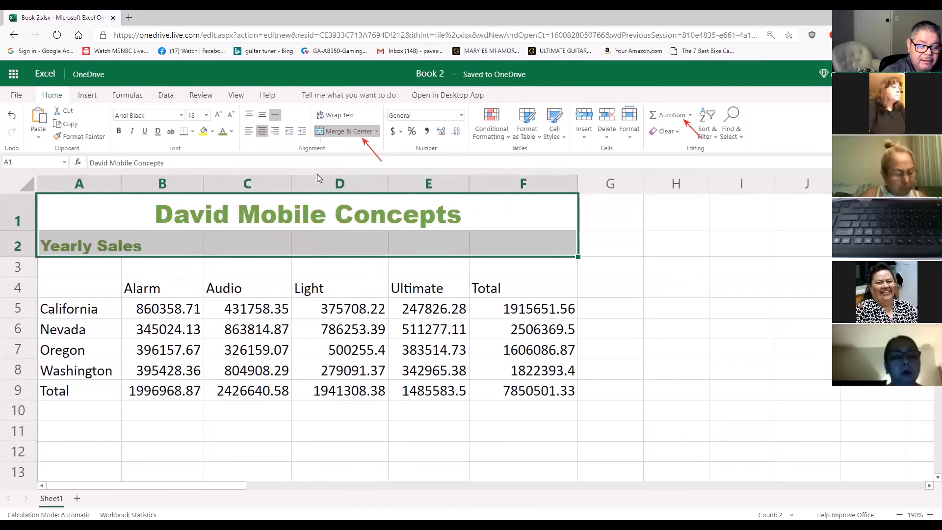
click(258, 258)
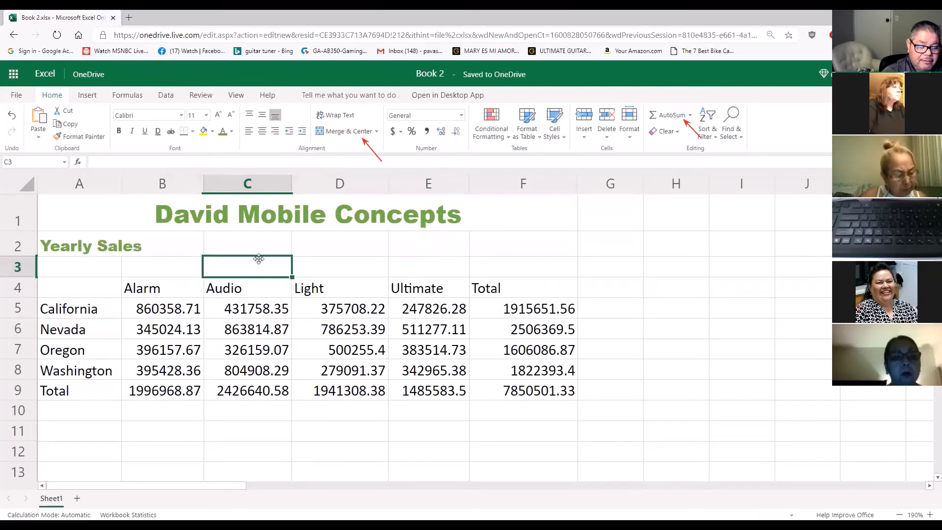
Merge and center the Yearly Sales subtitle across A2:F2
drag(97, 240, 507, 251)
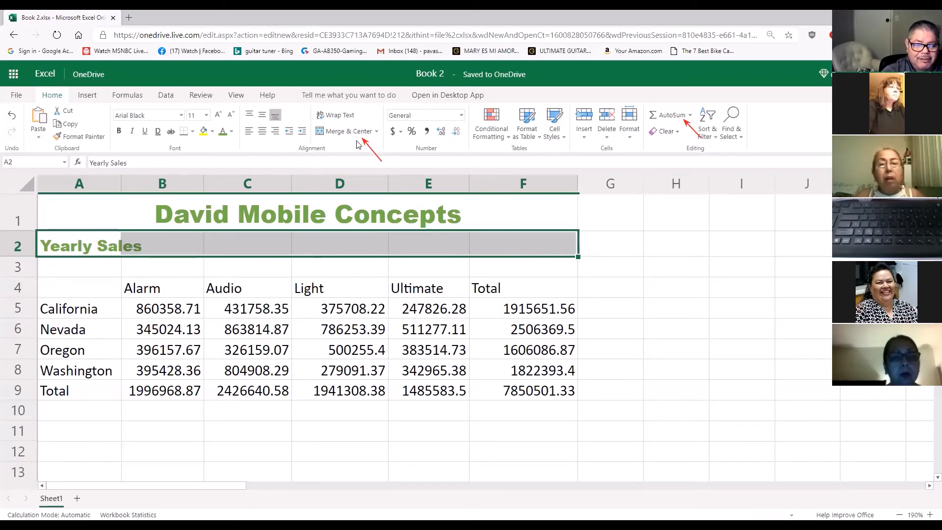
click(343, 135)
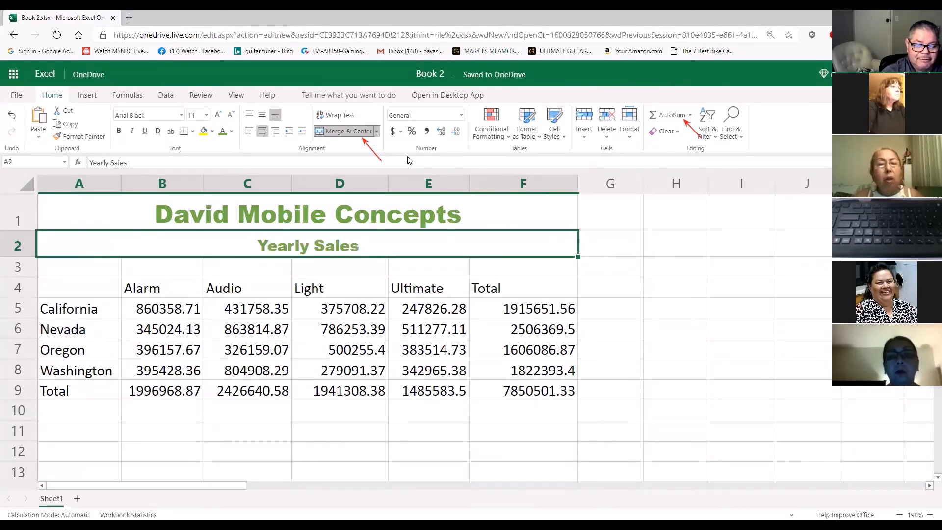
click(666, 274)
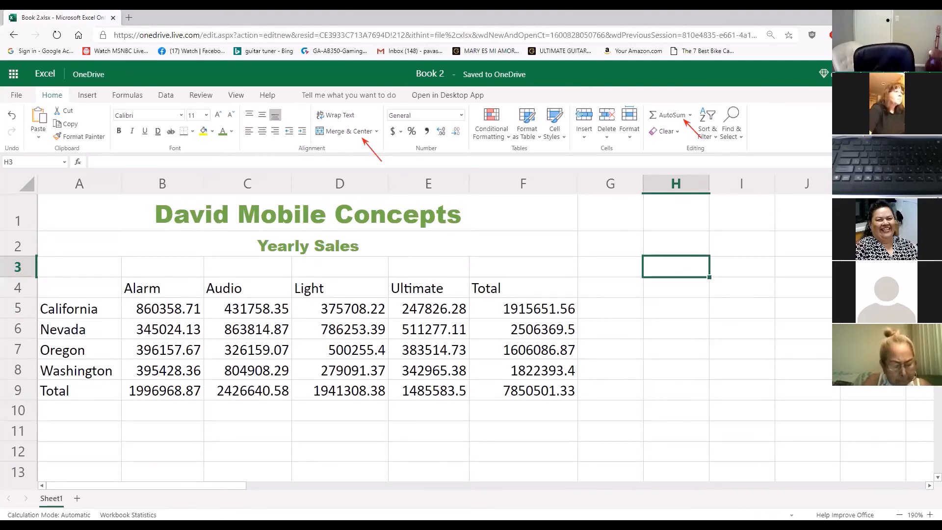
drag(920, 431, 932, 490)
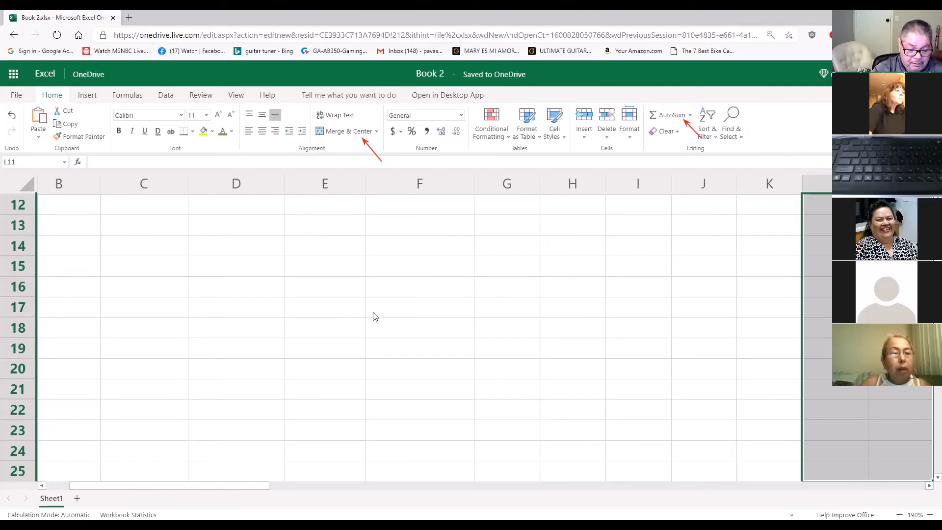
Set the font size of the merged Yearly Sales subtitle in row 2 to 18
click(380, 330)
scroll(372, 330, up, 3)
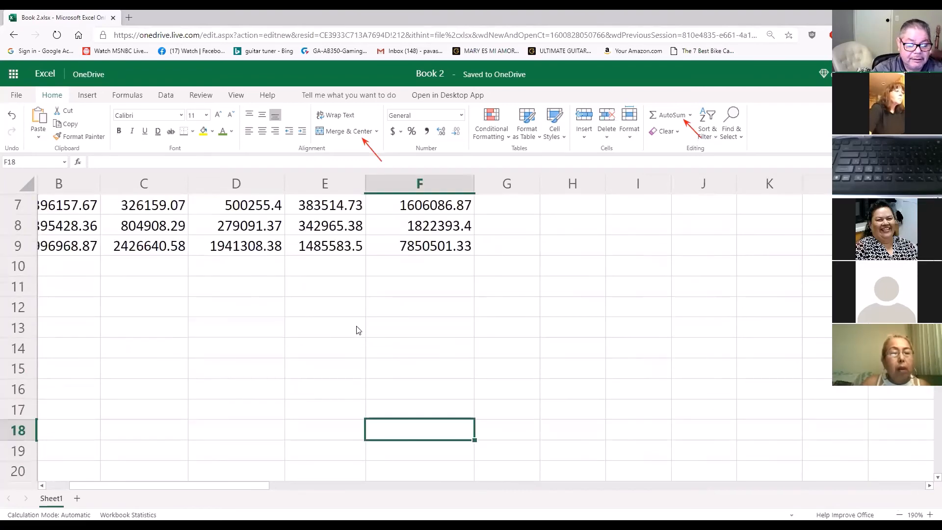
scroll(399, 357, up, 2)
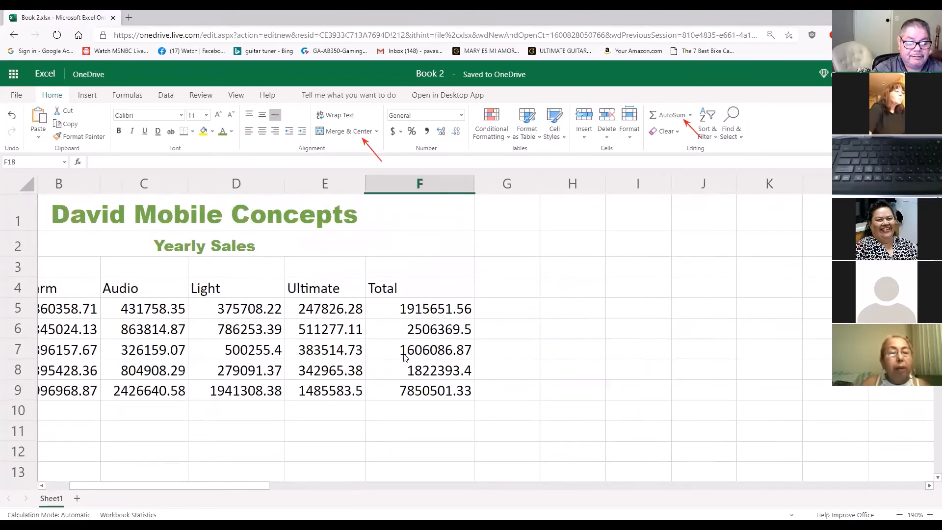
click(194, 243)
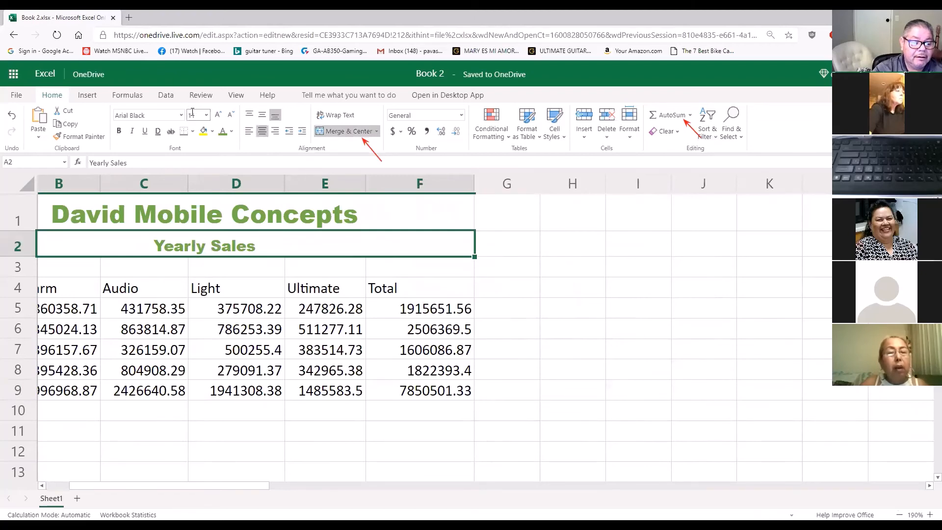
click(222, 221)
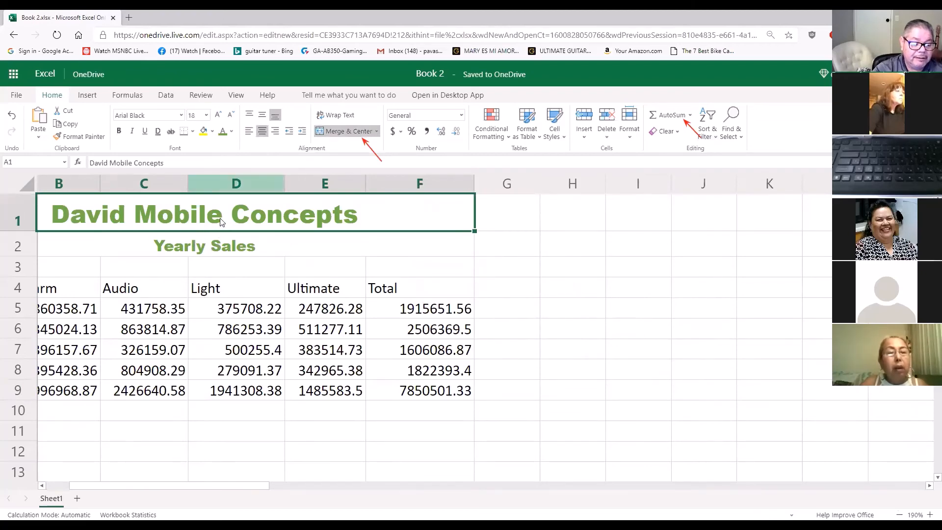
click(221, 249)
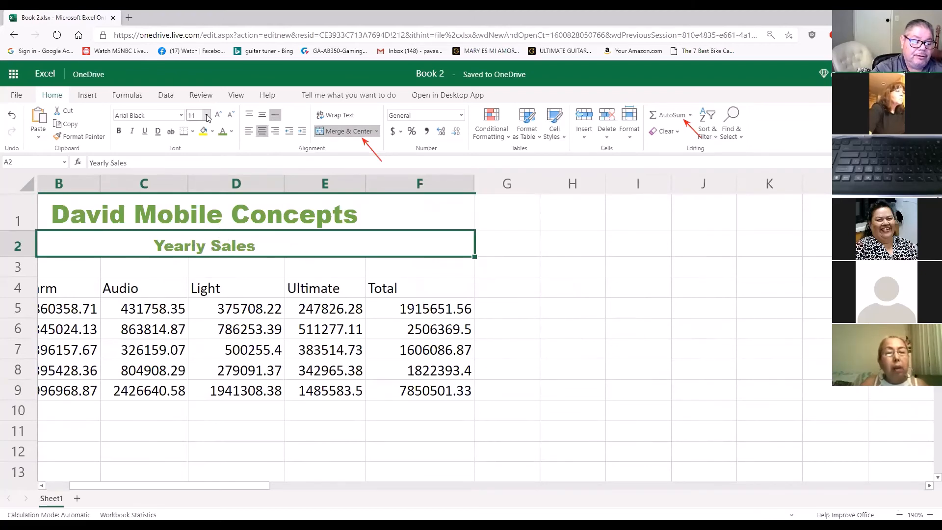
click(207, 117)
click(193, 221)
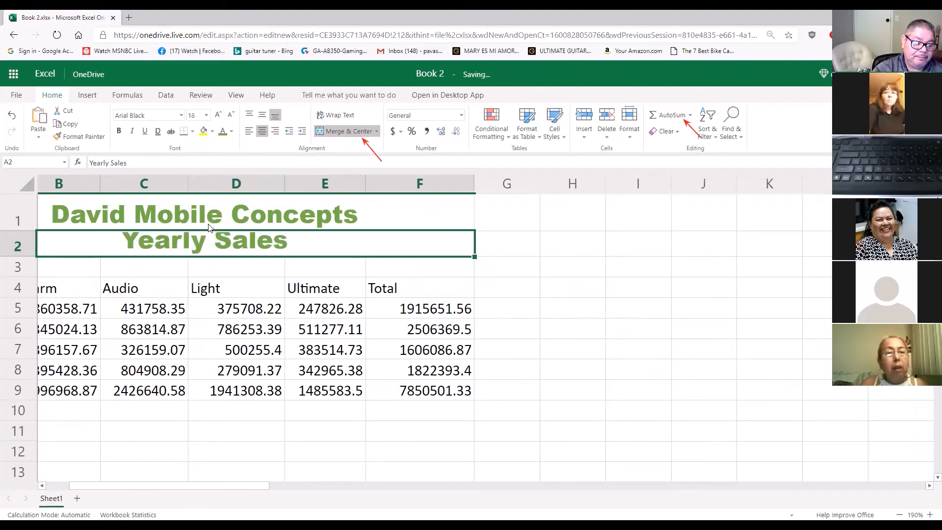
click(528, 282)
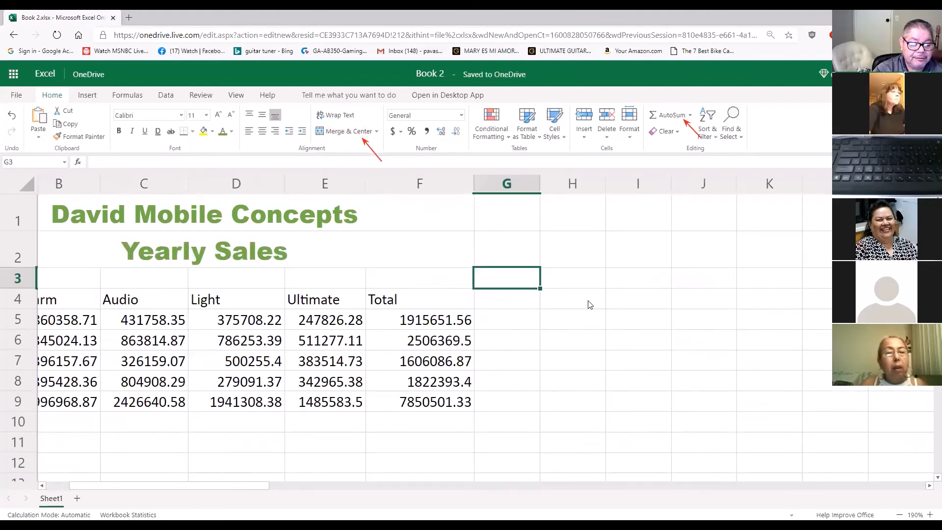
click(240, 246)
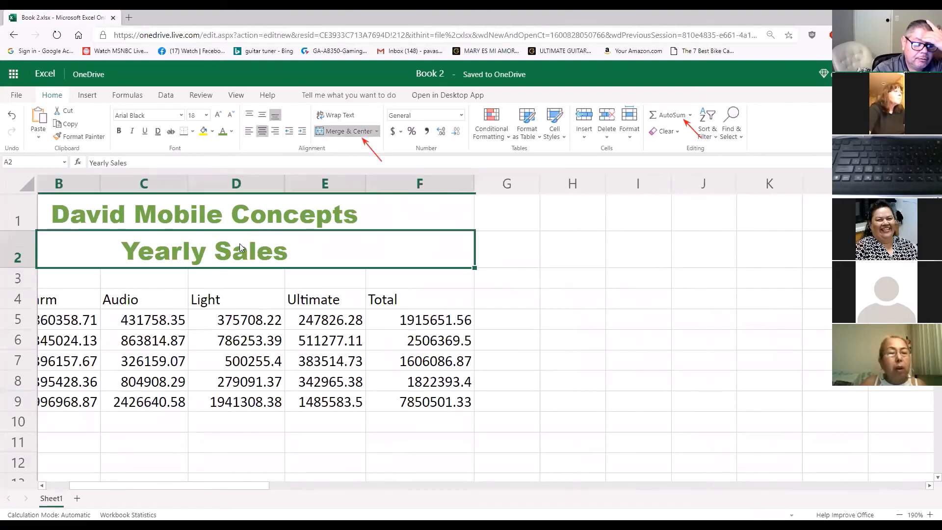
click(206, 115)
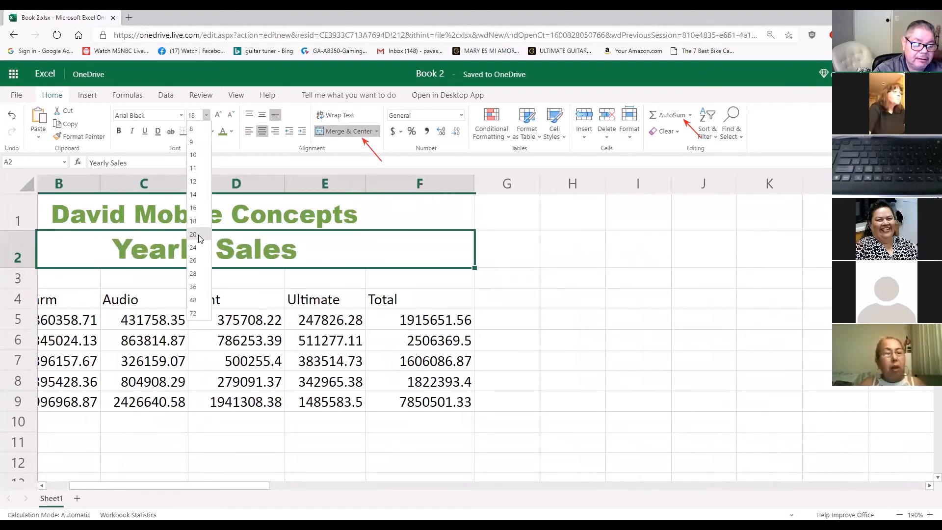
click(473, 296)
click(572, 290)
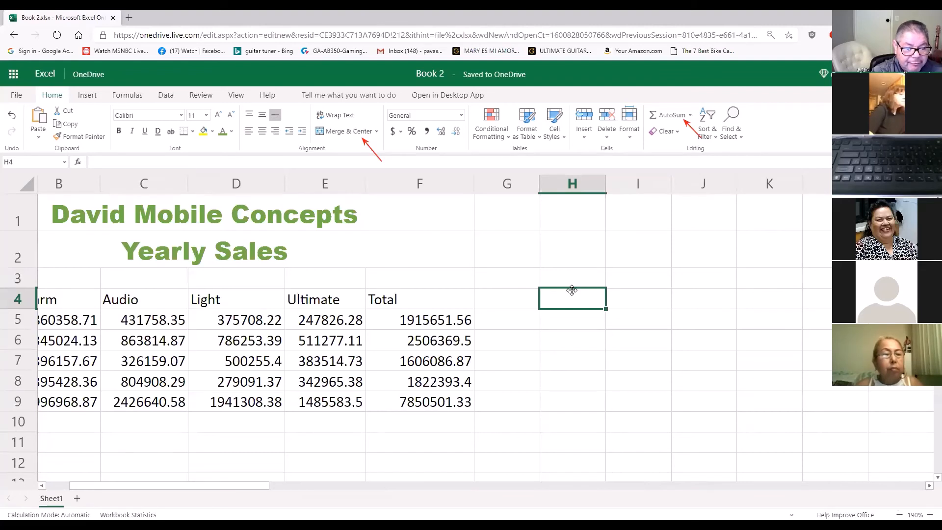
Apply the Heading 2 cell style to the column headings Alarm through Total, B4:F4
click(51, 487)
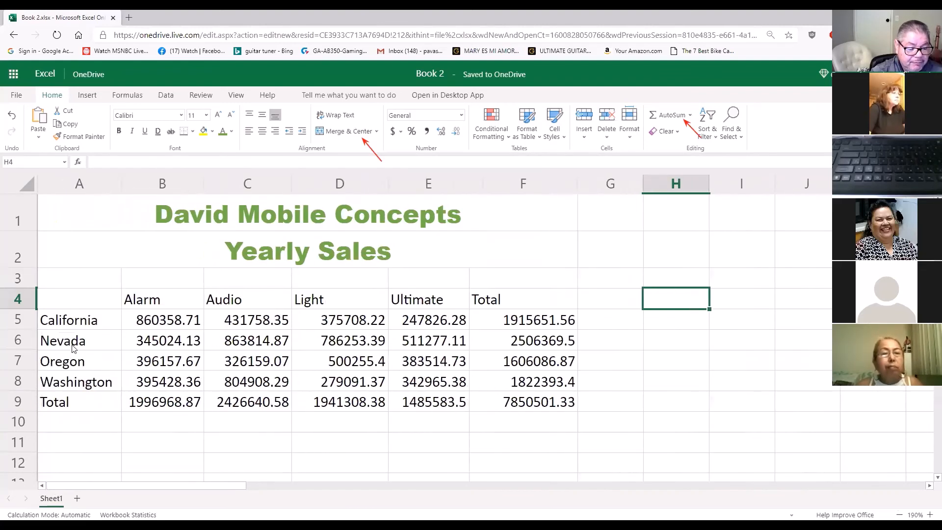
click(165, 305)
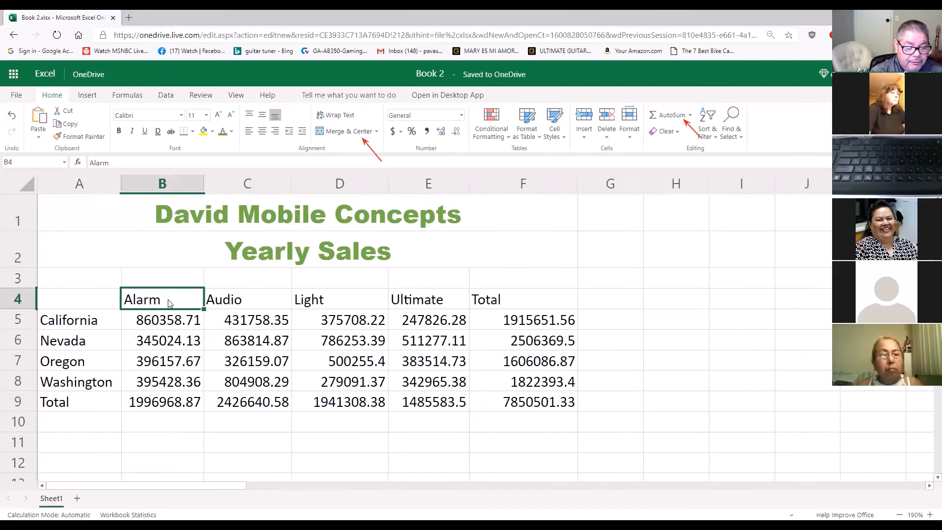
drag(168, 300, 495, 305)
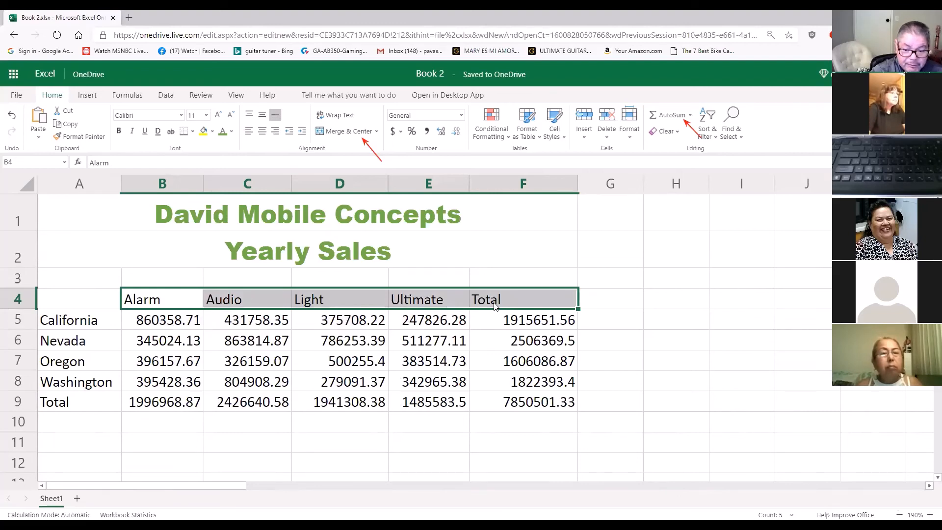
click(564, 141)
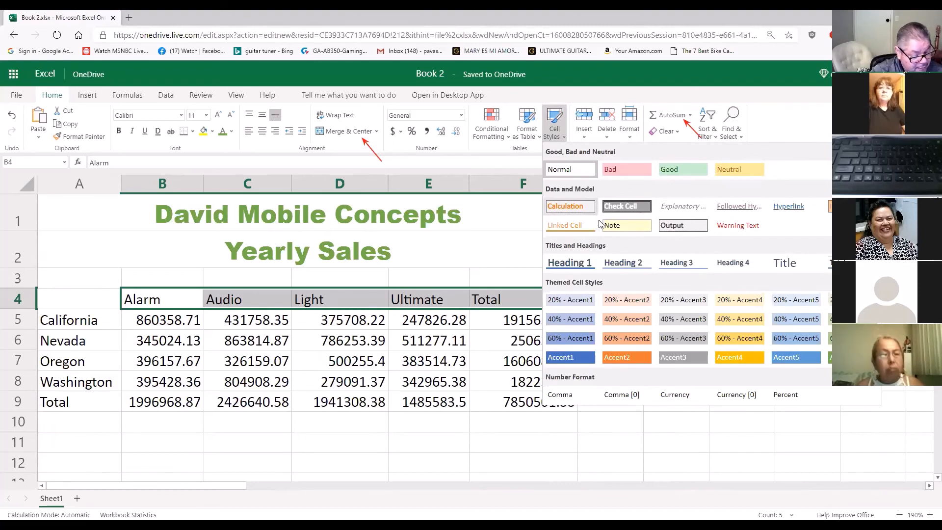
click(630, 272)
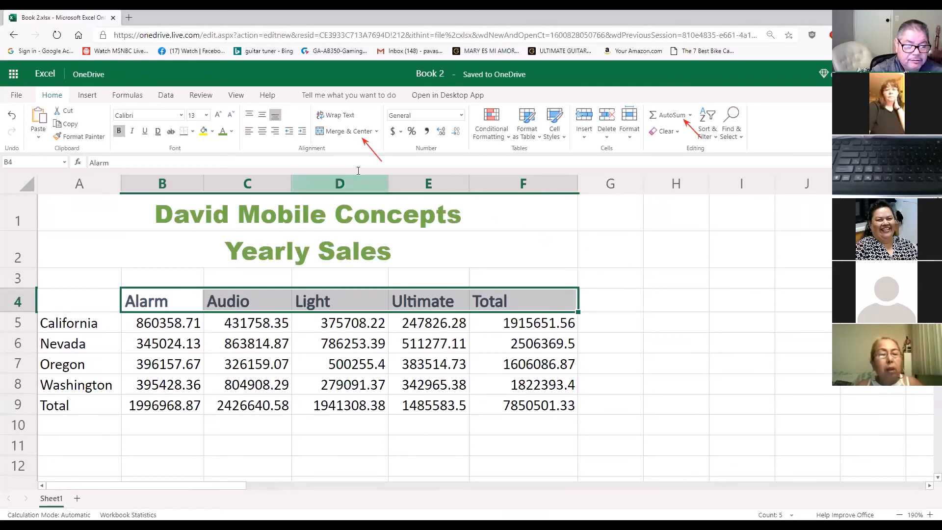
Center the column headings in B4:F4 horizontally within their cells
click(263, 131)
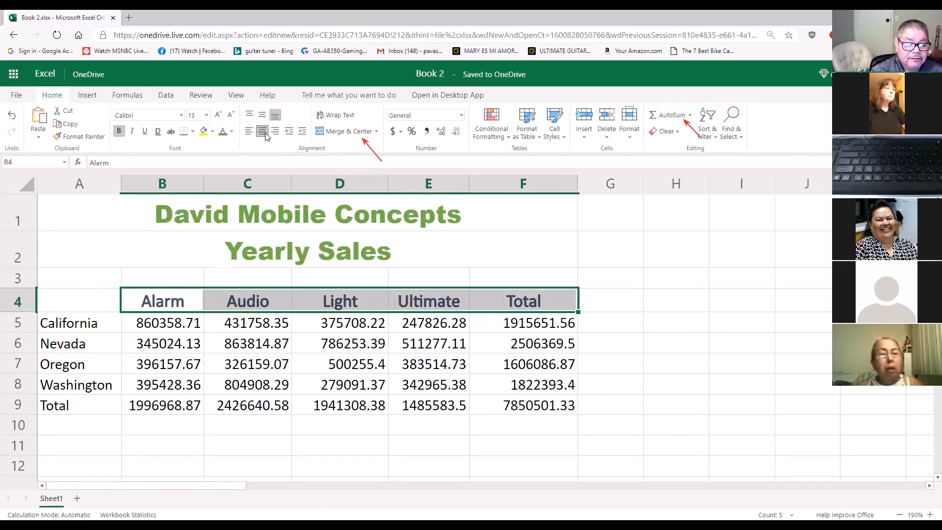
click(263, 132)
click(263, 131)
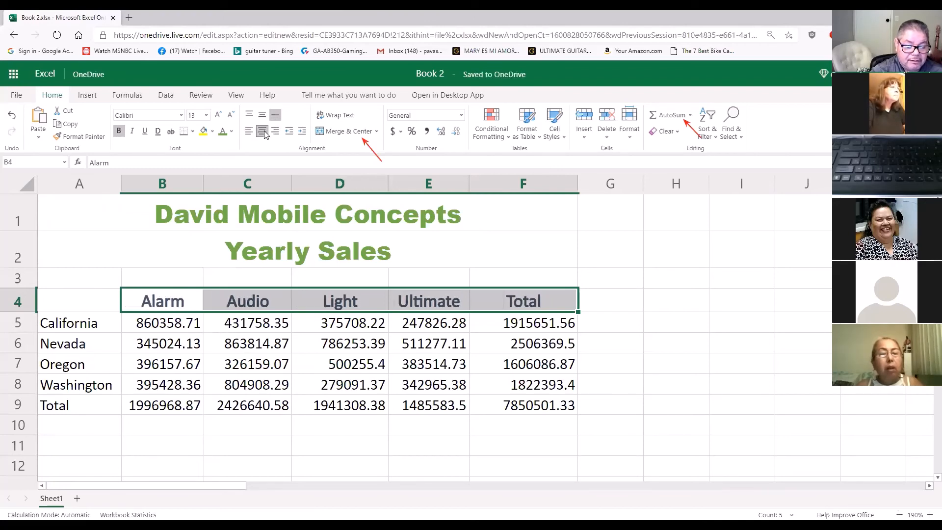
click(264, 131)
click(263, 131)
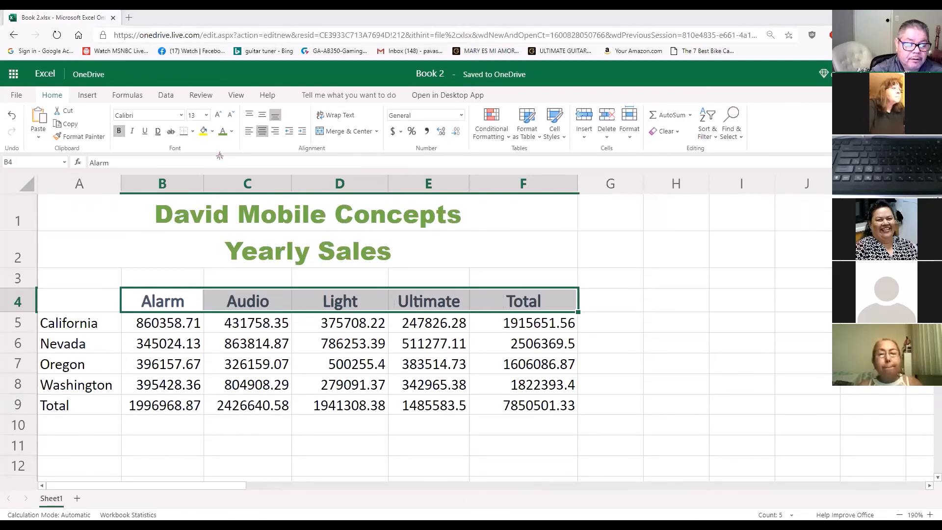
drag(220, 156, 260, 130)
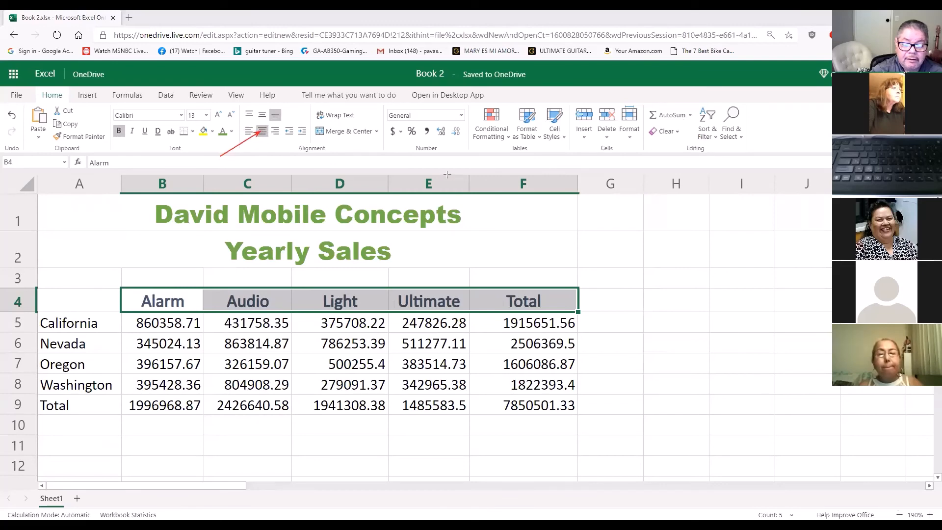
drag(577, 188, 558, 138)
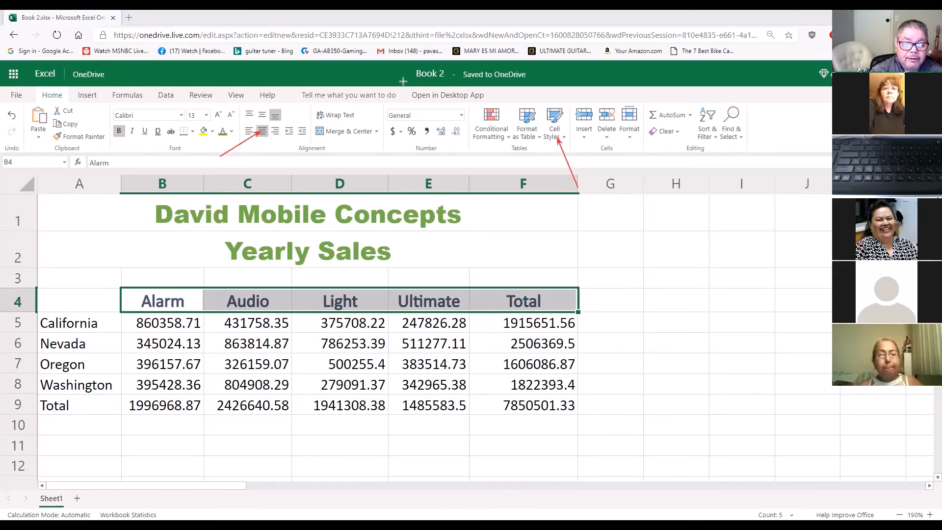
drag(286, 296, 508, 309)
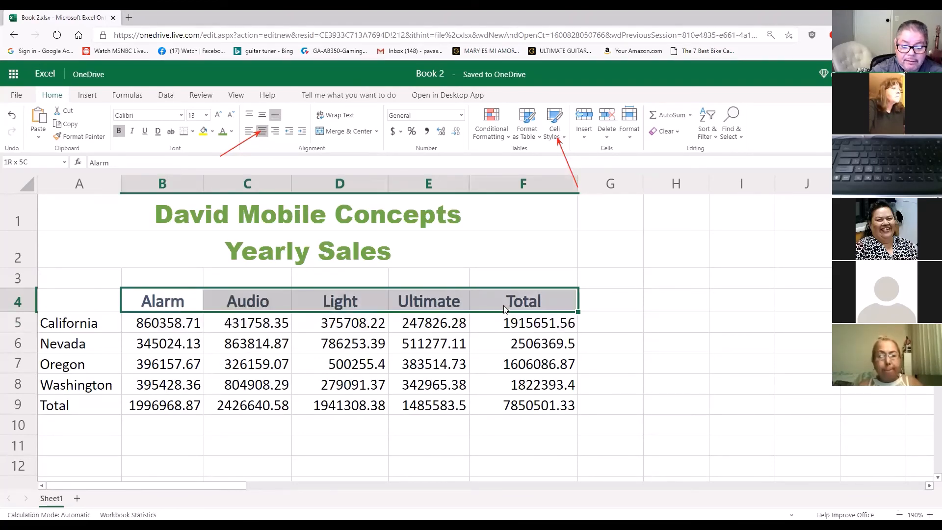
click(564, 139)
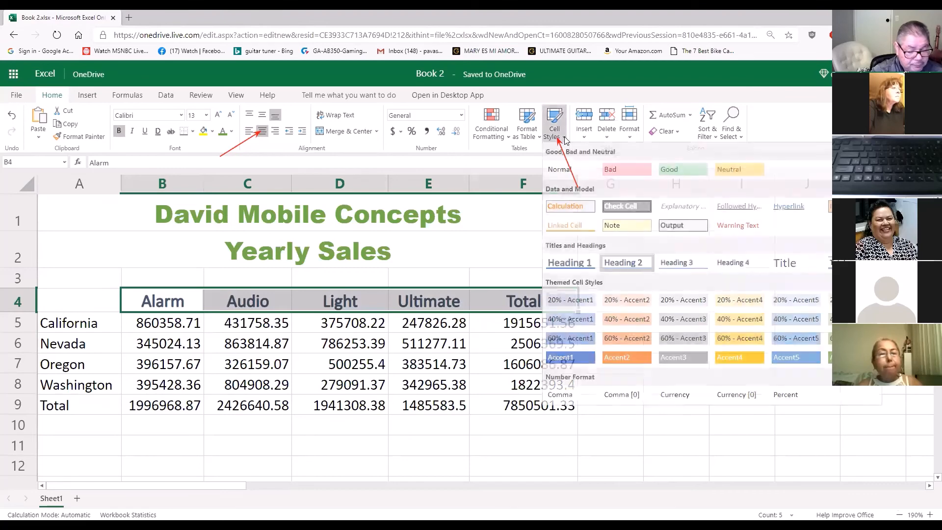
click(514, 220)
click(586, 253)
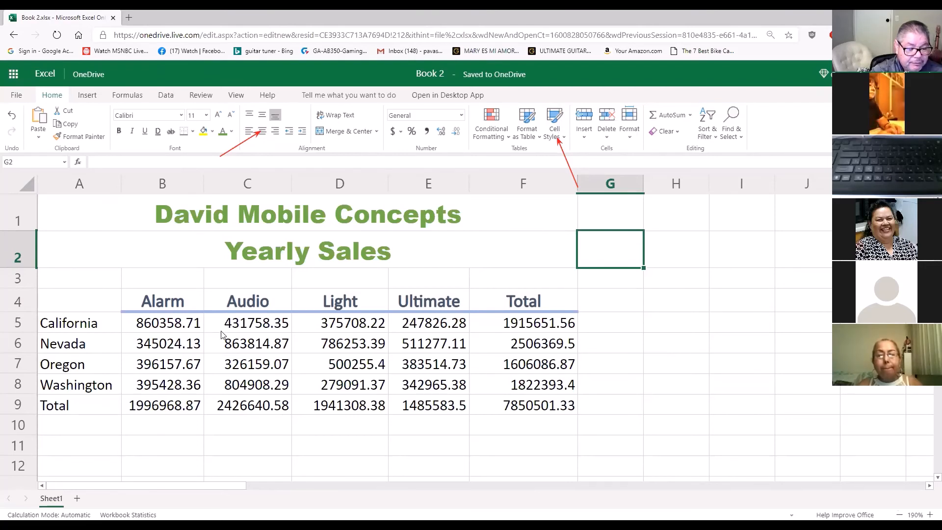
Try the light green 20% themed cell style on the state sales rows A5:F8 and undo it
click(83, 330)
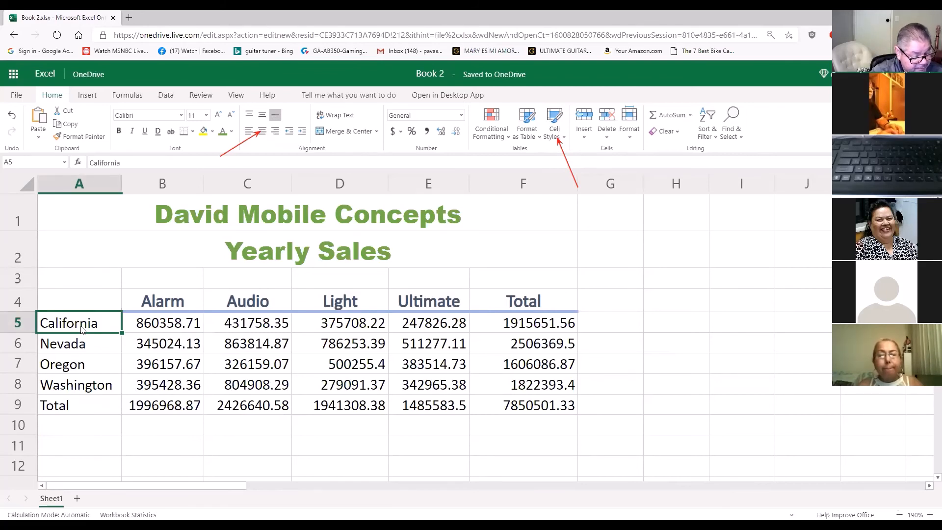
mouse_move(81, 330)
mouse_down()
mouse_move(88, 339)
mouse_move(115, 334)
mouse_up()
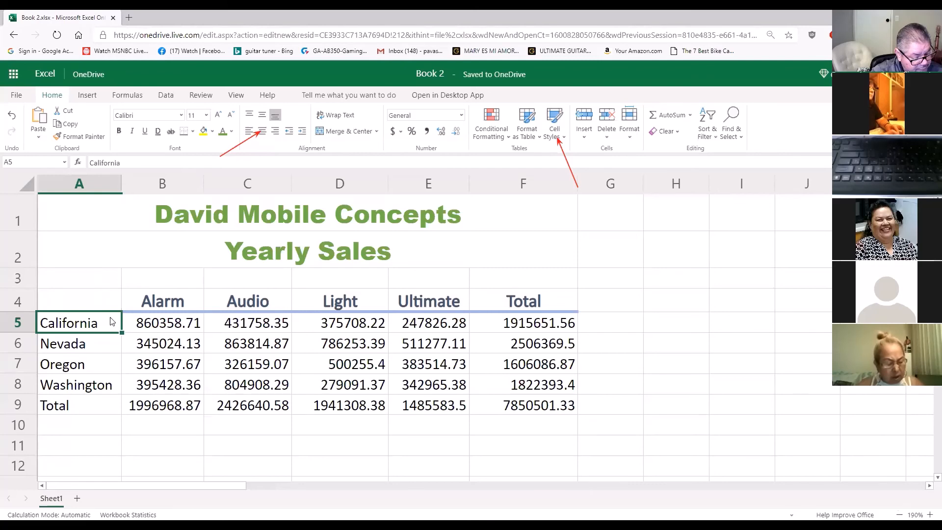
drag(111, 323, 534, 384)
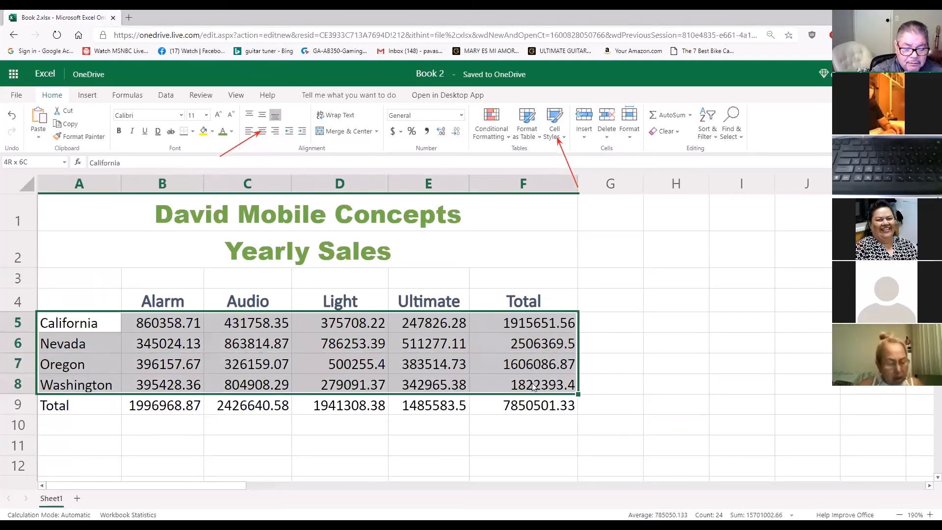
mouse_move(73, 322)
mouse_down()
mouse_move(251, 323)
mouse_move(81, 337)
mouse_up()
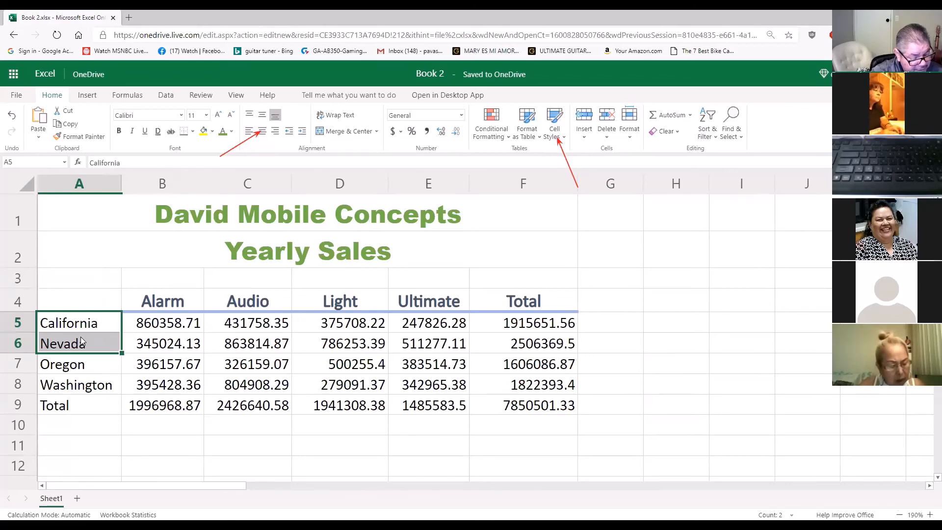
click(75, 325)
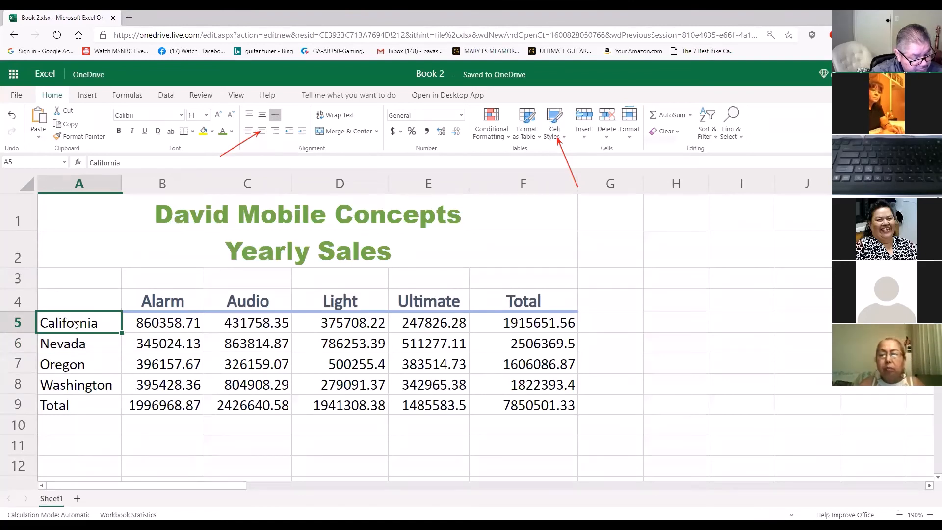
drag(75, 324, 516, 394)
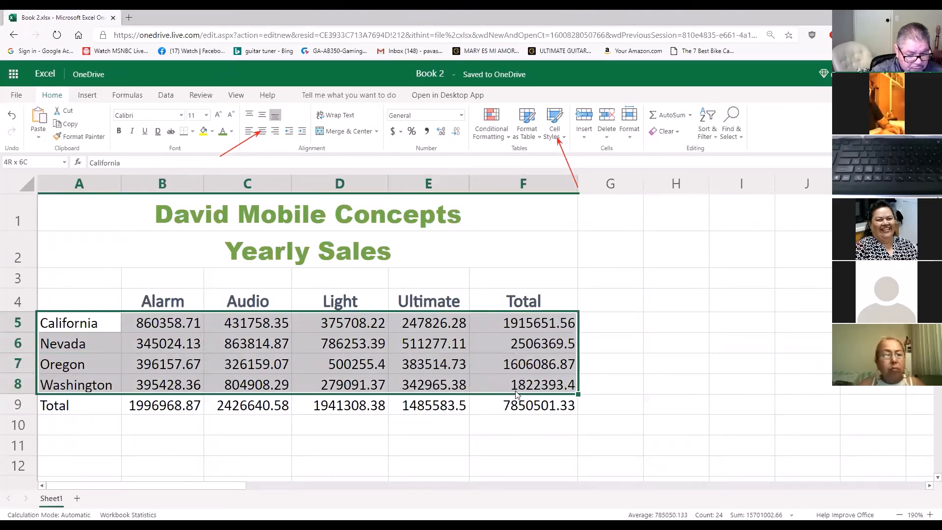
drag(516, 394, 517, 394)
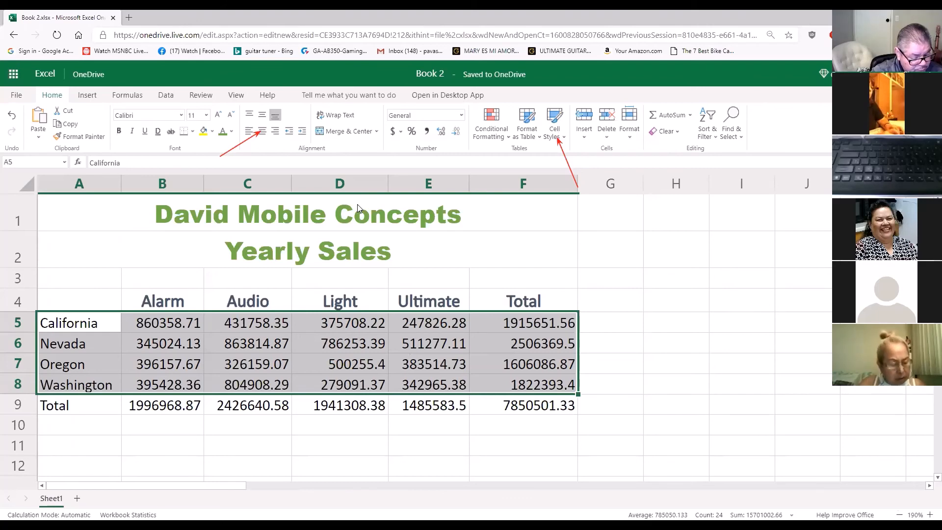
click(564, 140)
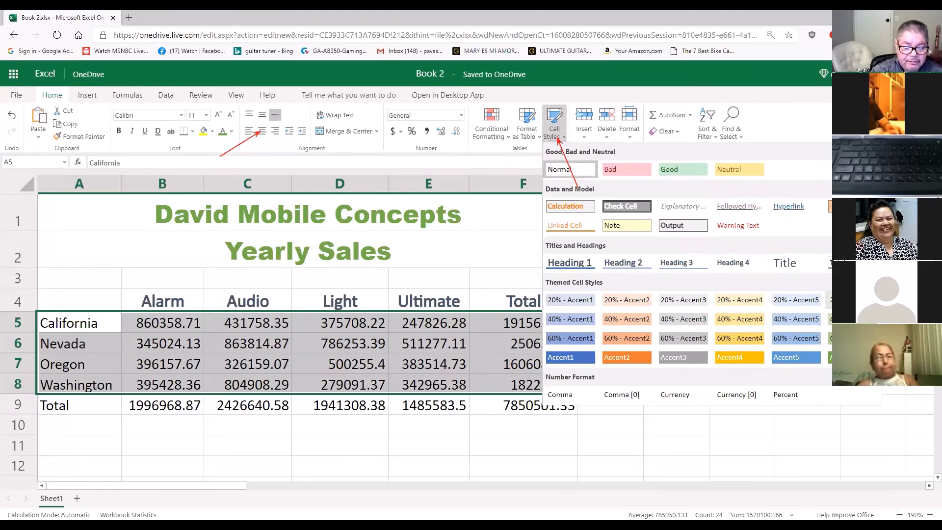
click(852, 300)
click(736, 341)
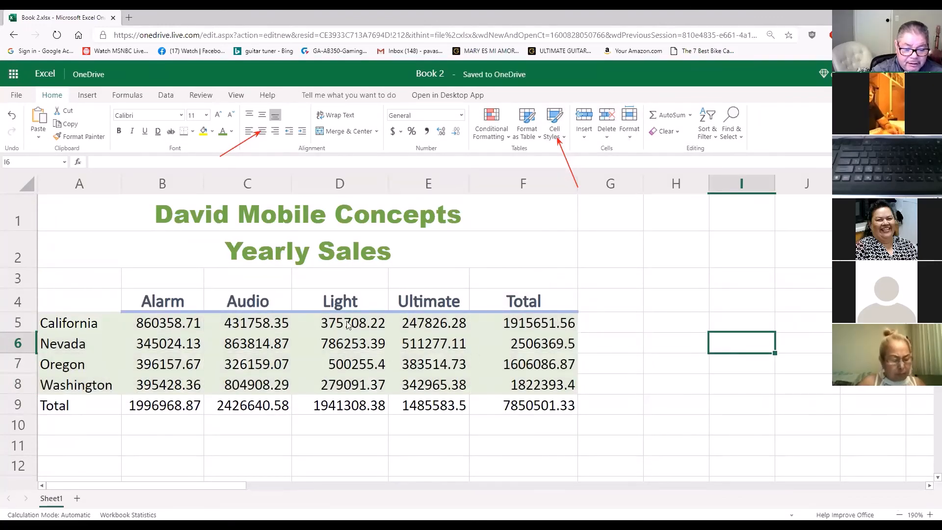
click(12, 115)
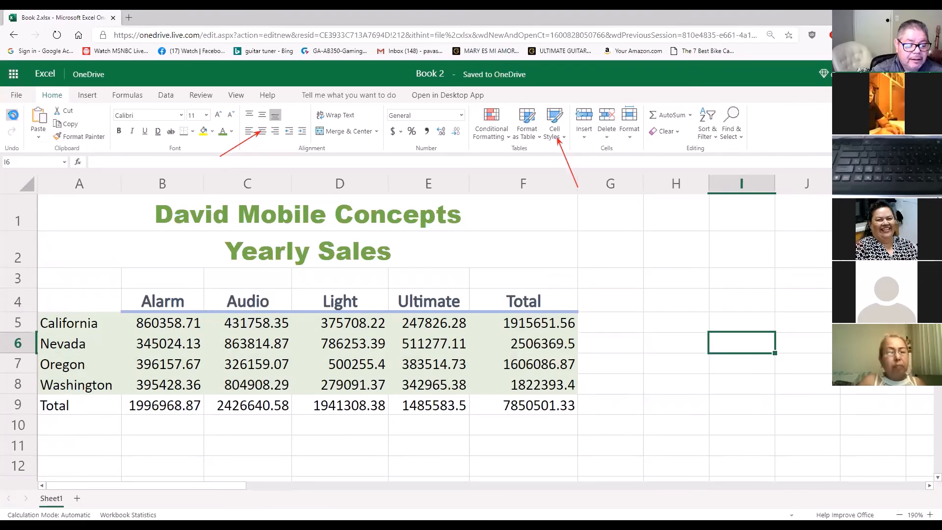
Apply the light green 20% themed cell style to the state sales rows A5:F8
click(75, 323)
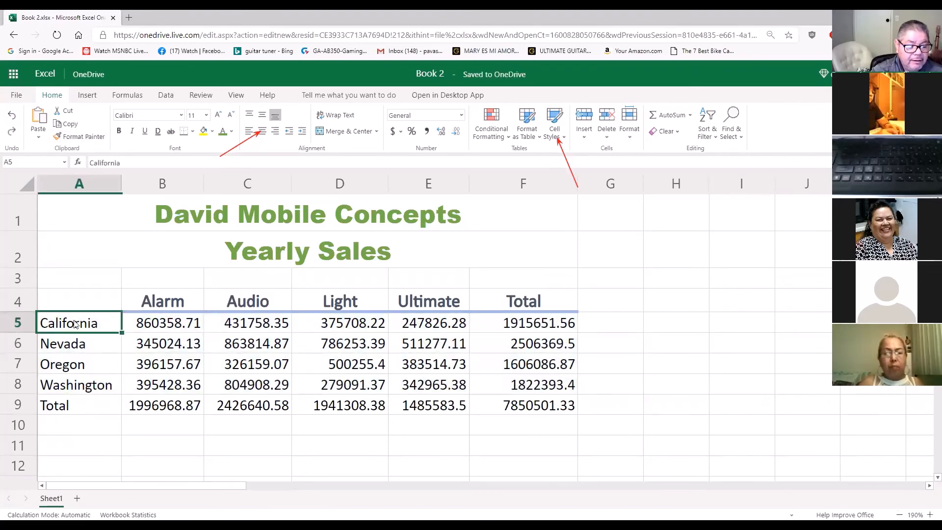
drag(75, 324, 516, 388)
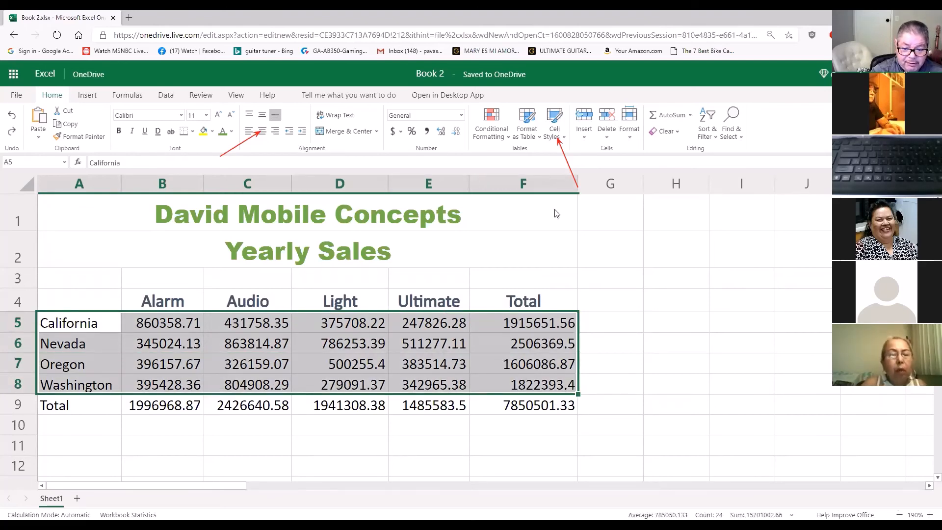
click(561, 140)
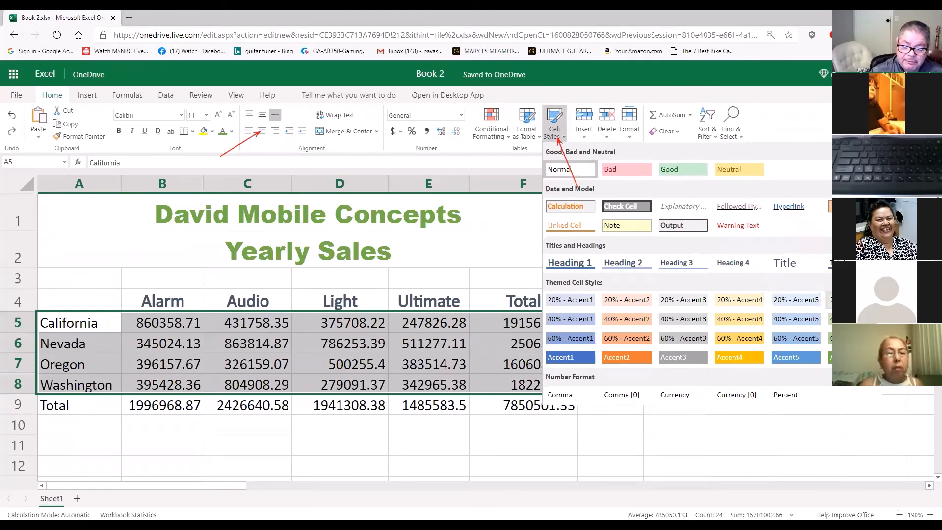
click(829, 300)
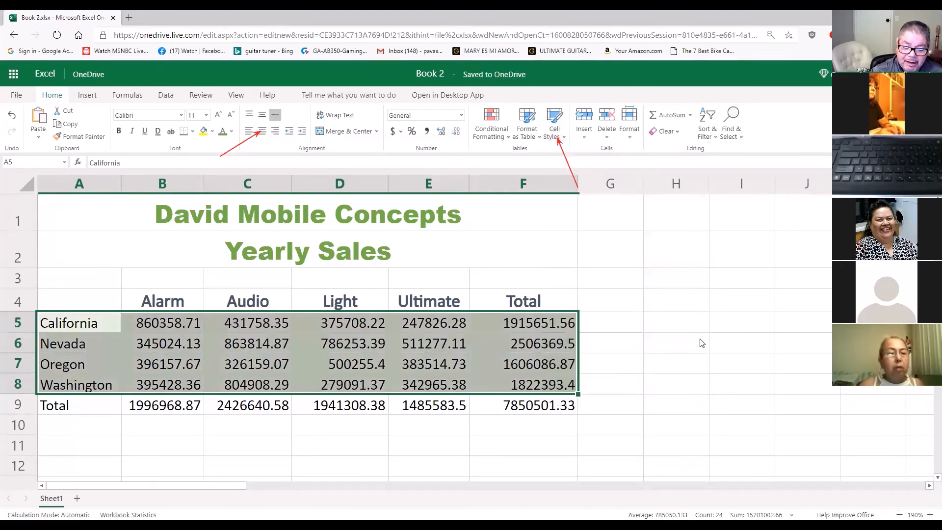
click(695, 342)
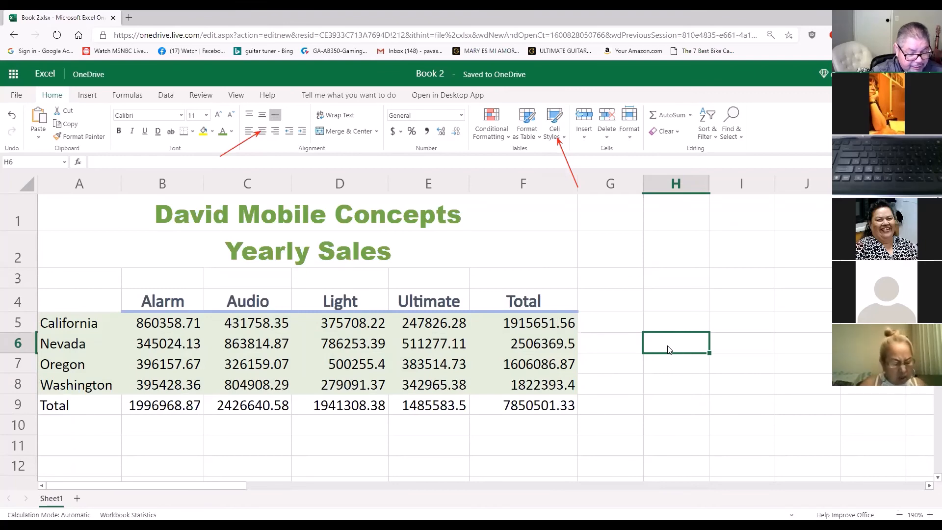
Apply the Total cell style to the totals row, A9:F9
click(65, 407)
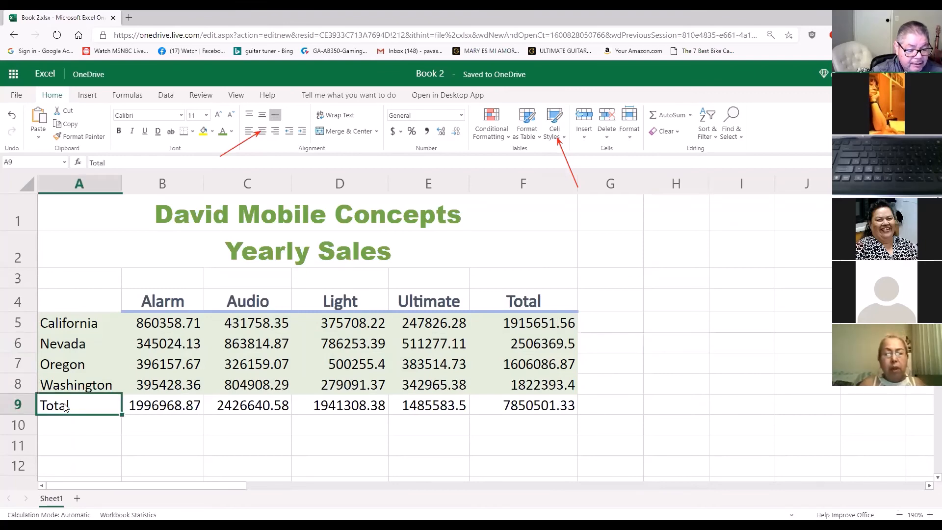
drag(65, 407, 555, 405)
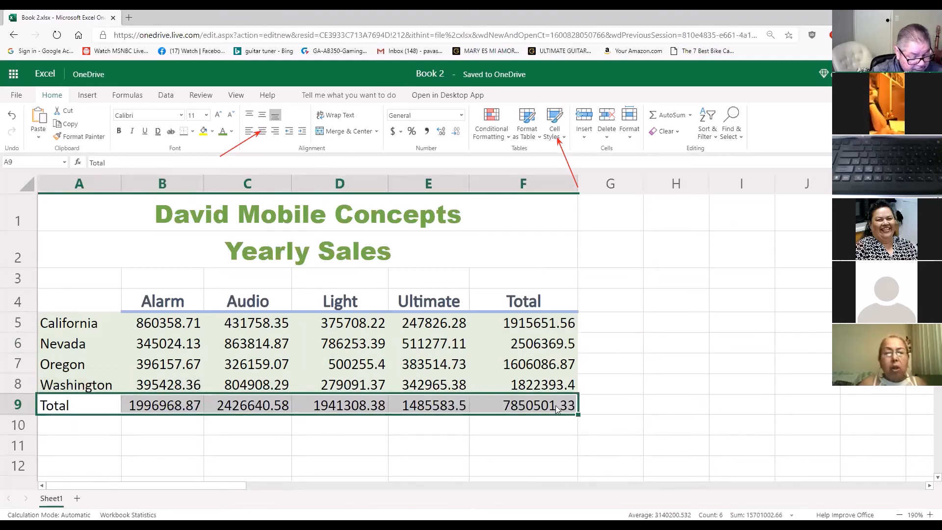
click(563, 137)
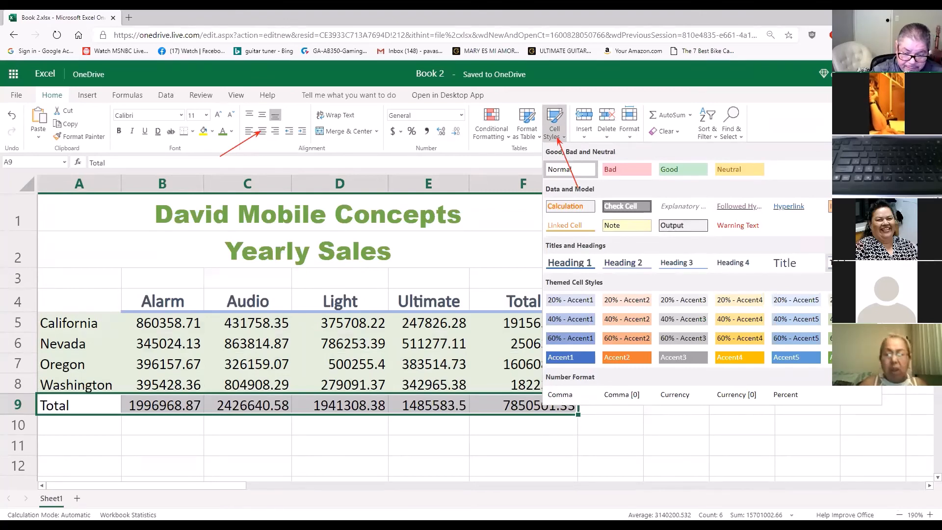
click(828, 262)
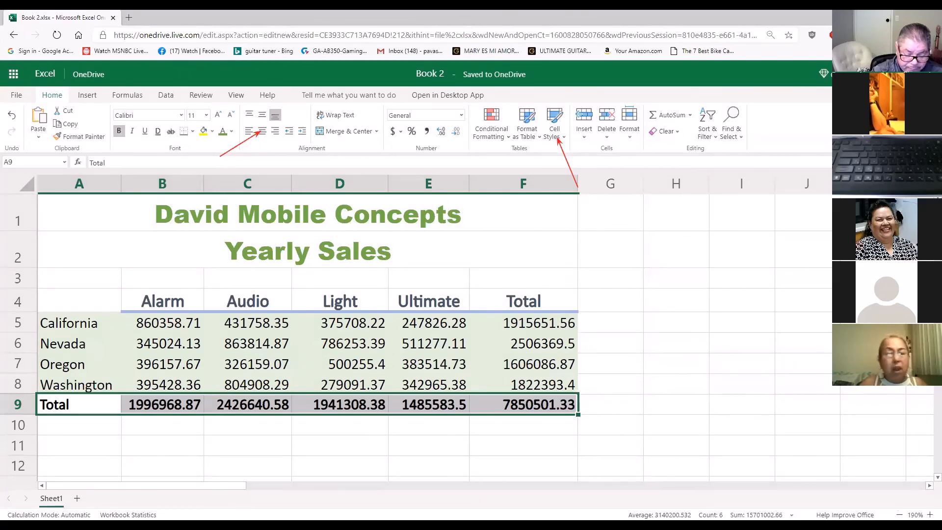
click(708, 322)
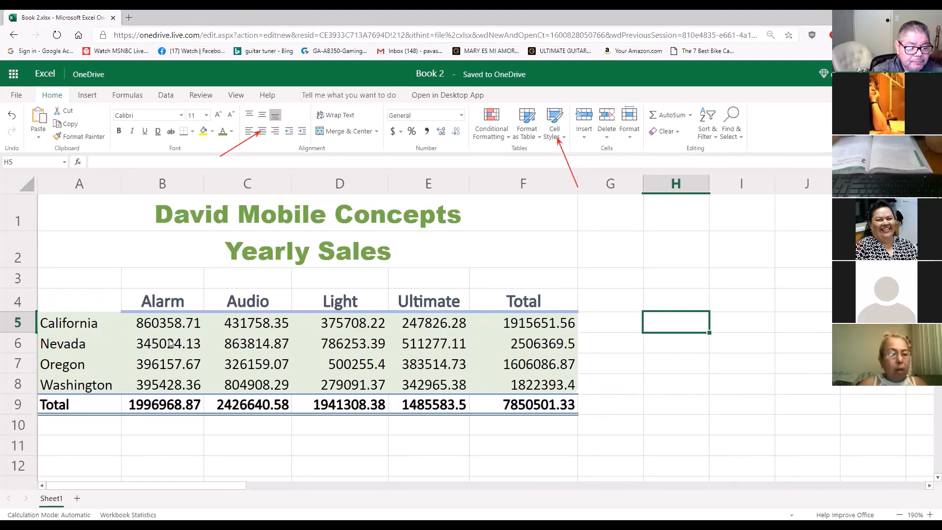
Apply the Accounting number format to California's sales figures in B5:F5 and widen columns B and E to fit the values
drag(179, 327, 538, 323)
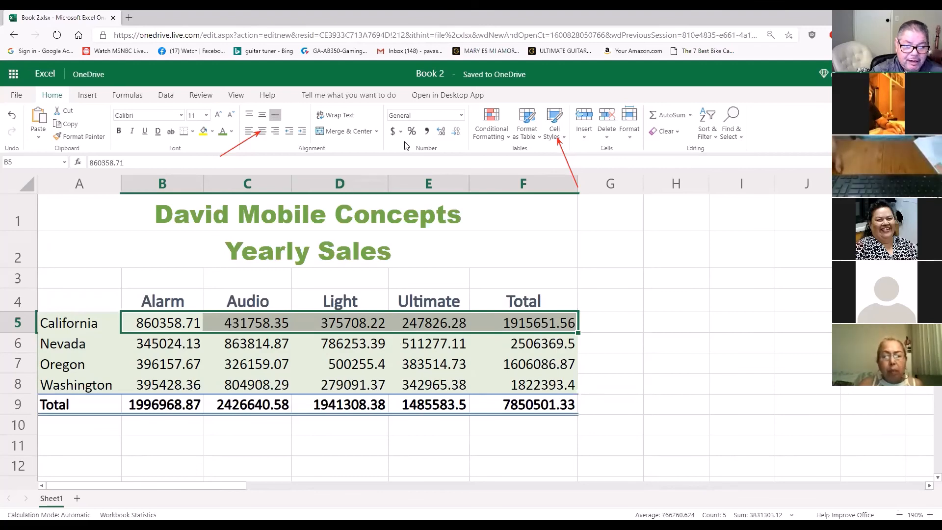
click(461, 115)
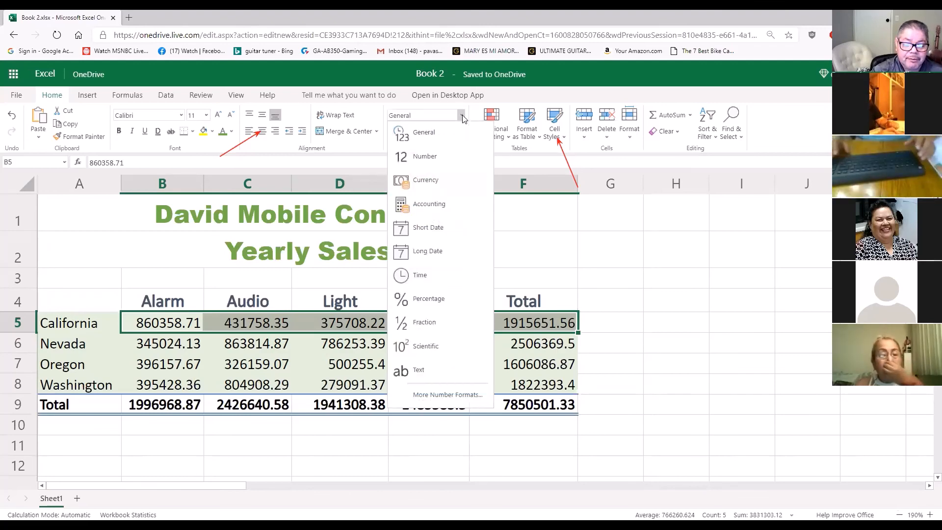
click(434, 204)
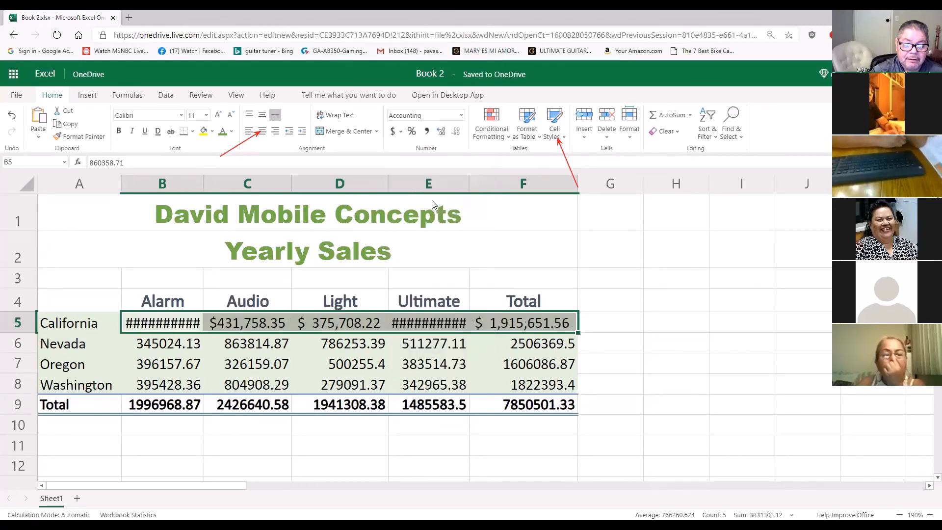
click(462, 117)
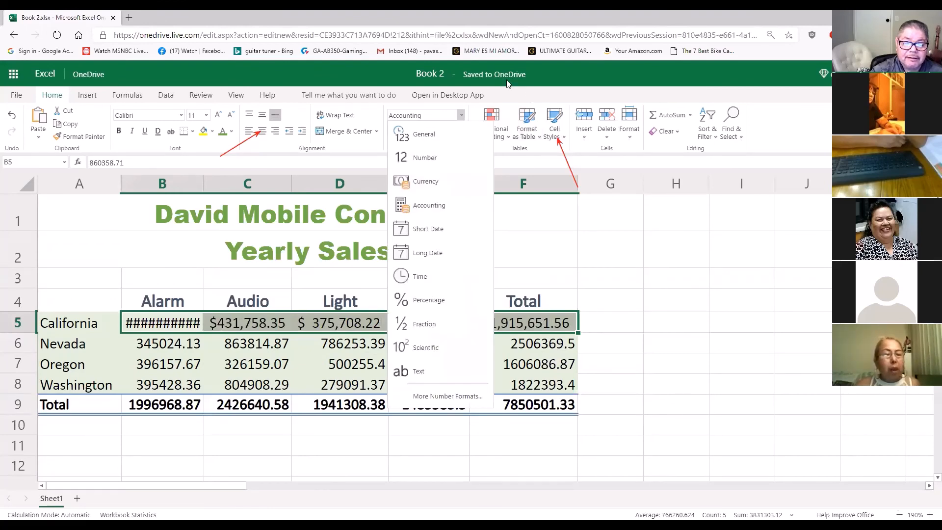
drag(480, 212, 448, 206)
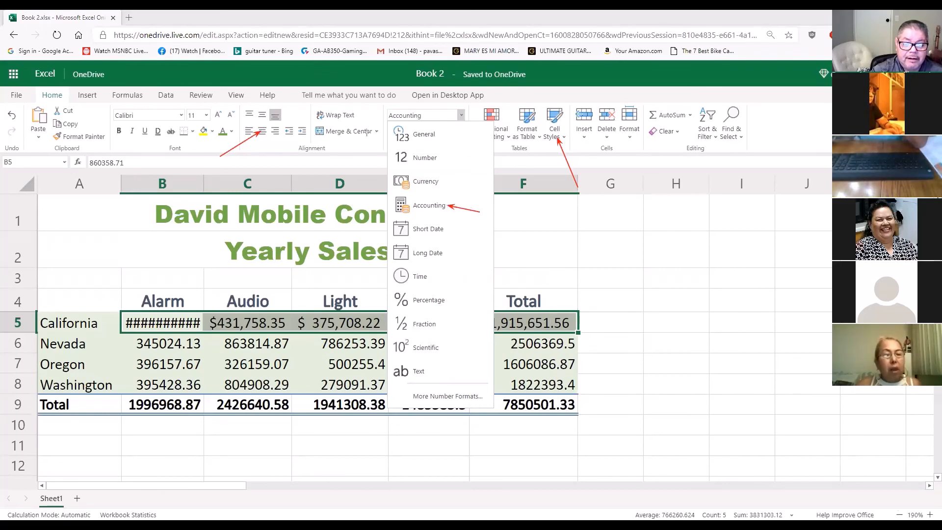
drag(364, 142, 390, 119)
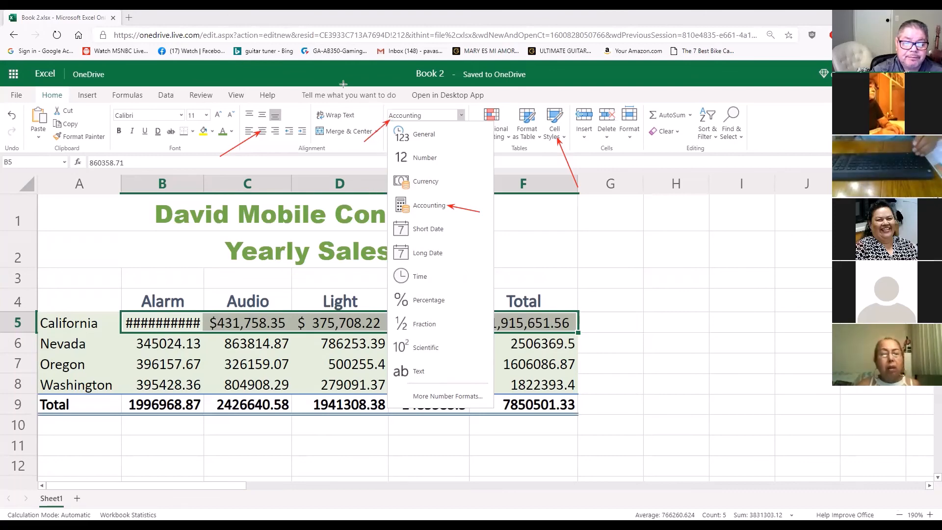
click(436, 206)
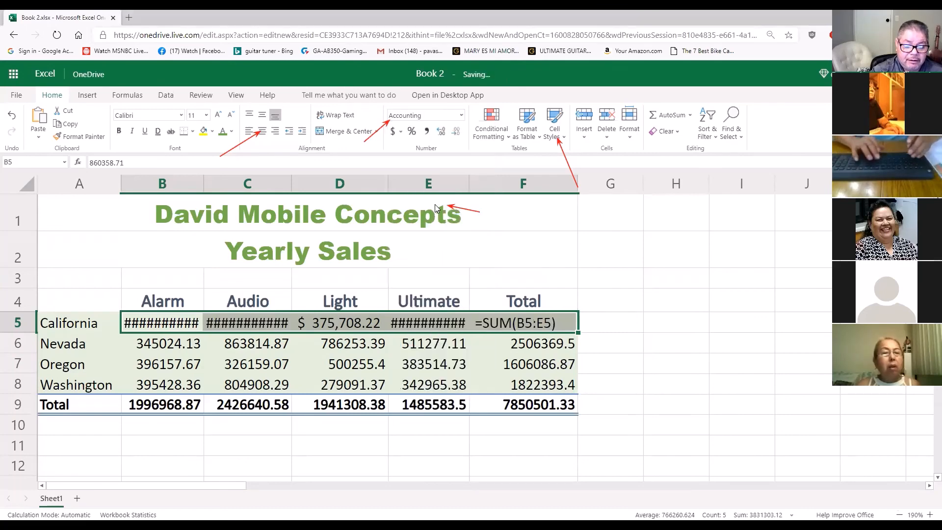
click(626, 318)
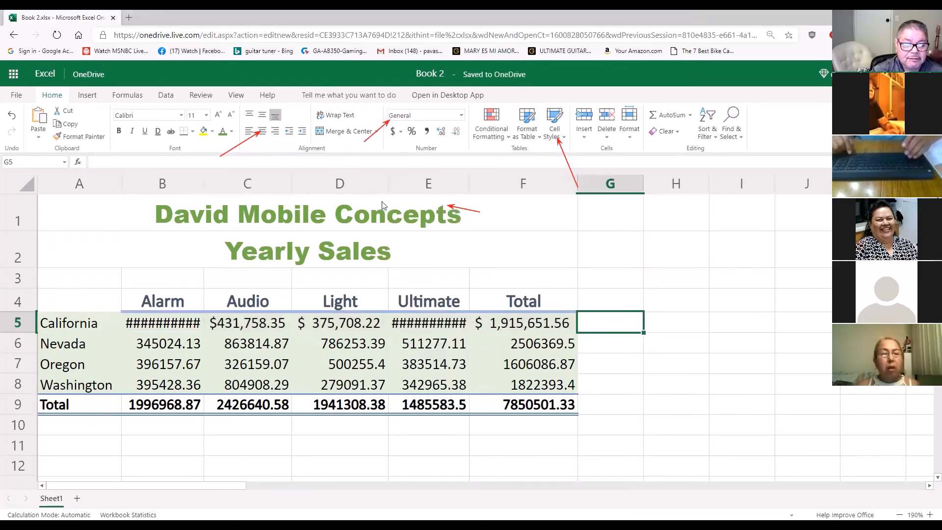
drag(469, 184, 494, 187)
drag(204, 182, 221, 180)
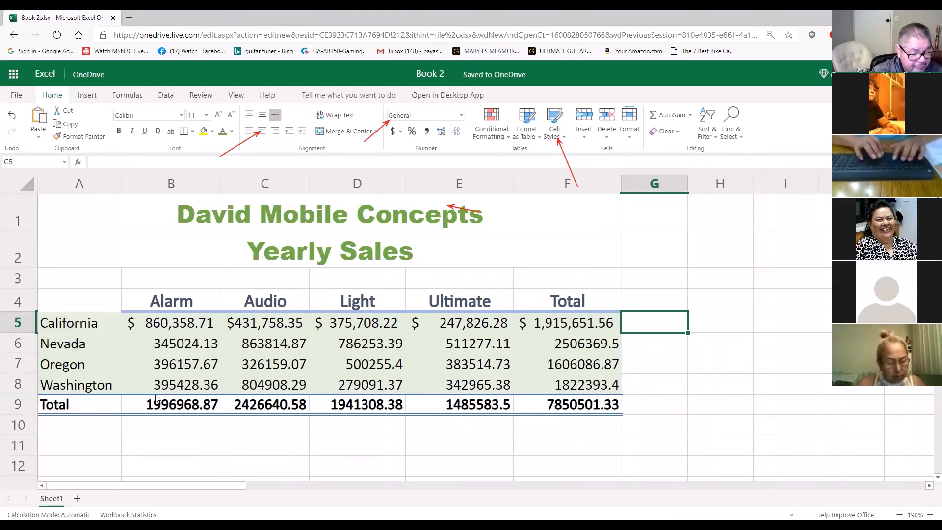
Apply the Accounting number format to the Total row figures in B9:F9
drag(164, 404, 559, 399)
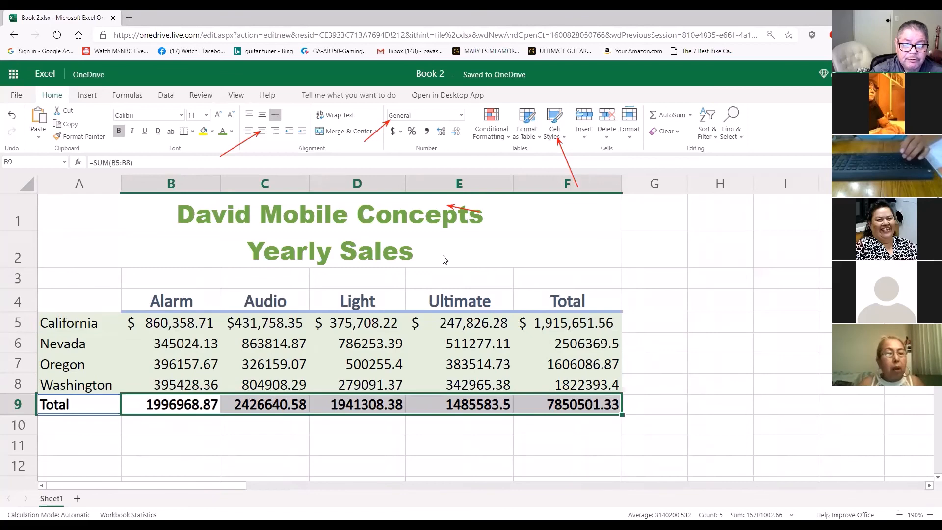
click(462, 116)
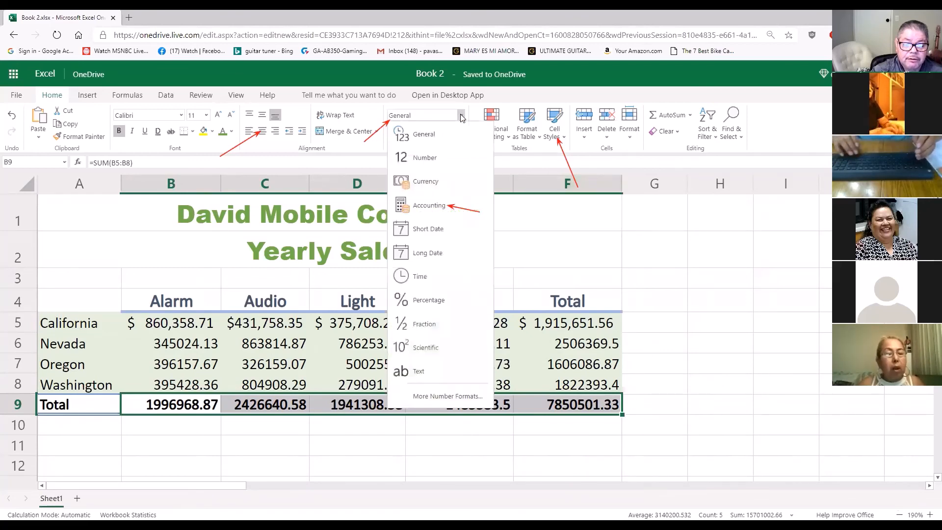
click(441, 206)
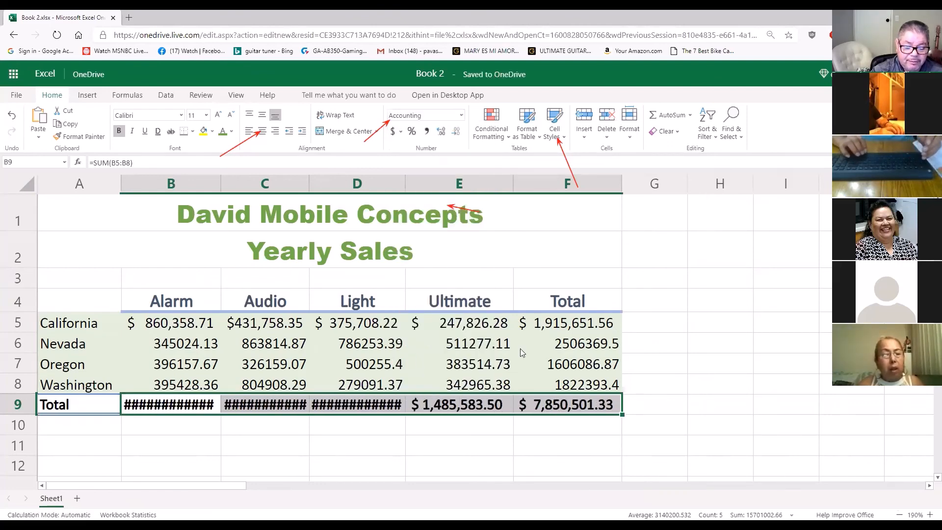
click(660, 333)
Widen columns B, C and D so the Alarm, Audio and Light totals fit in their cells
drag(405, 187, 418, 191)
drag(309, 178, 325, 179)
drag(222, 178, 232, 182)
click(757, 401)
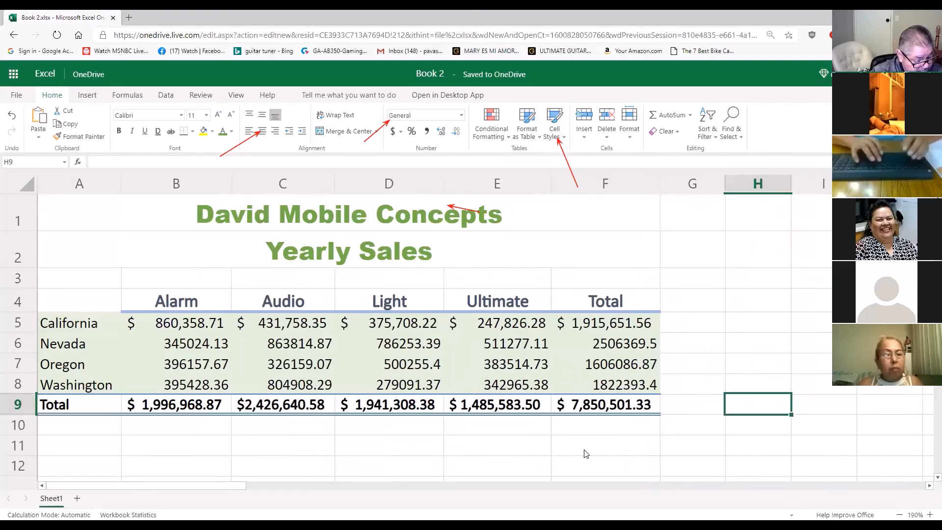
Reapply the Accounting number format to the California figures B5:F5 and the totals B9:F9
drag(189, 326, 594, 323)
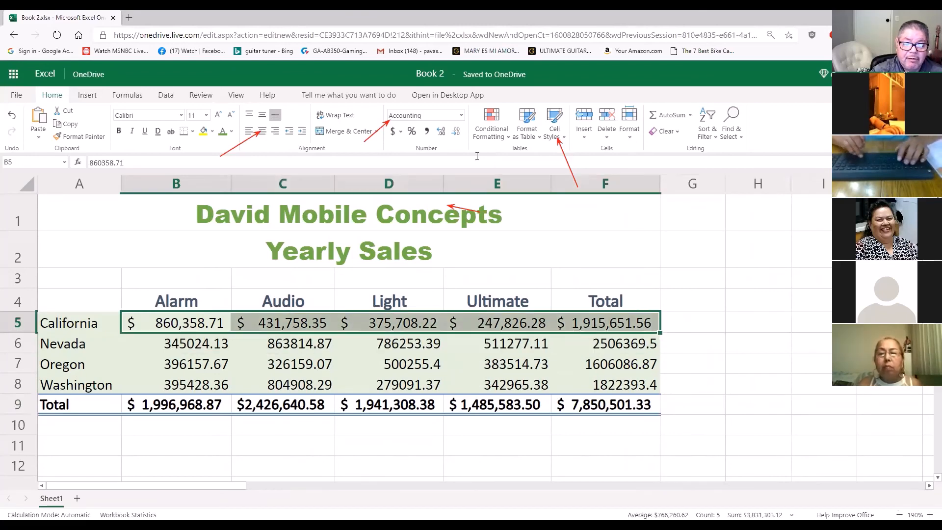
click(461, 115)
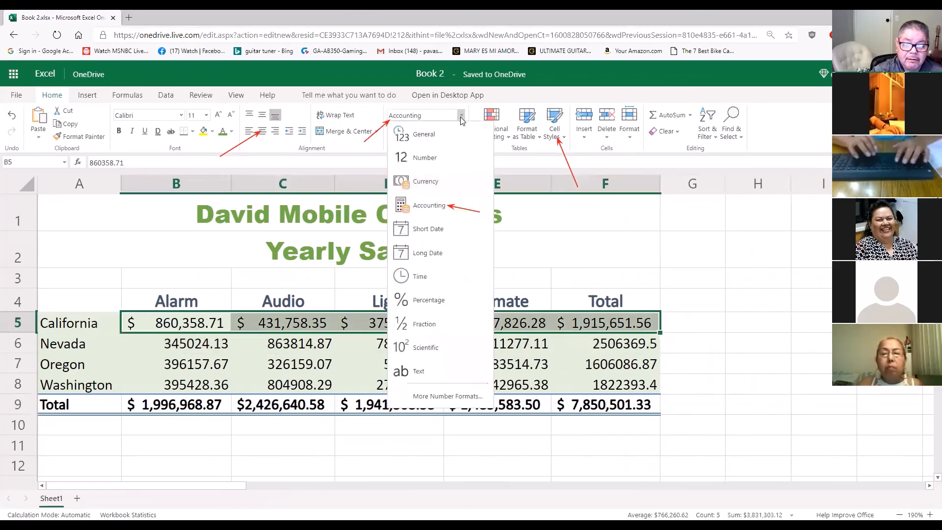
click(446, 210)
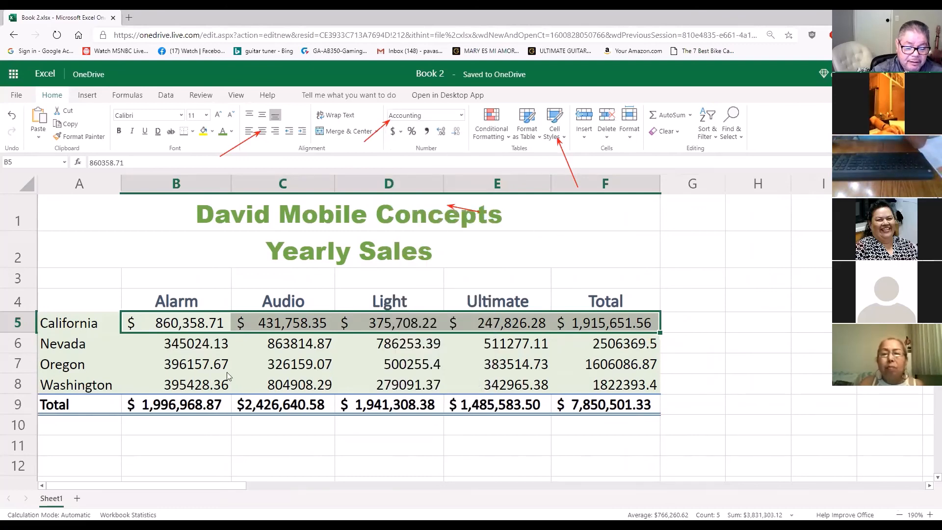
drag(166, 408, 592, 395)
click(454, 117)
click(434, 204)
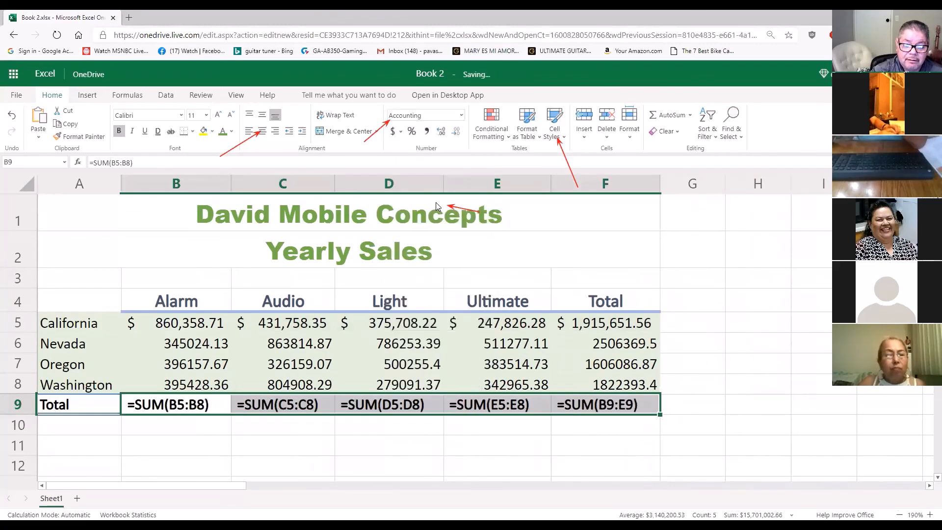
click(713, 318)
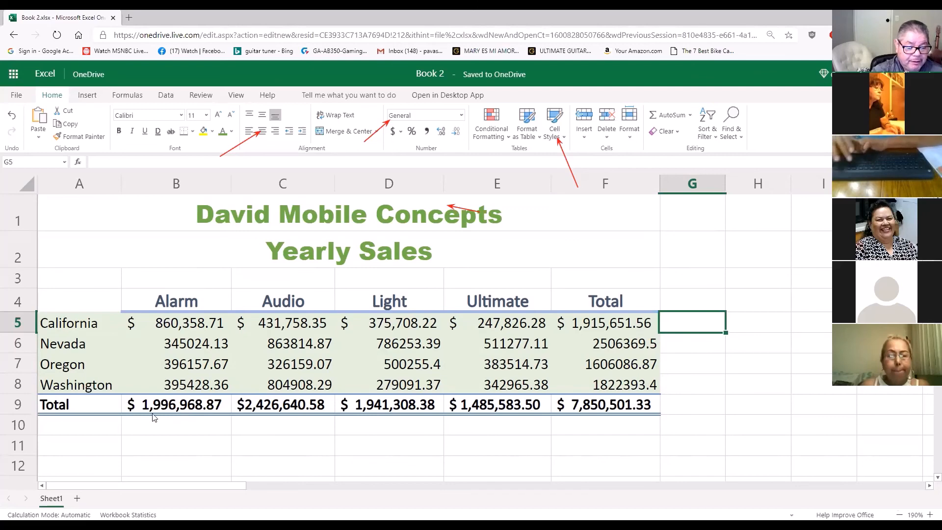
Apply the Comma Style number format to the Nevada, Oregon and Washington figures in B6:F8
click(158, 346)
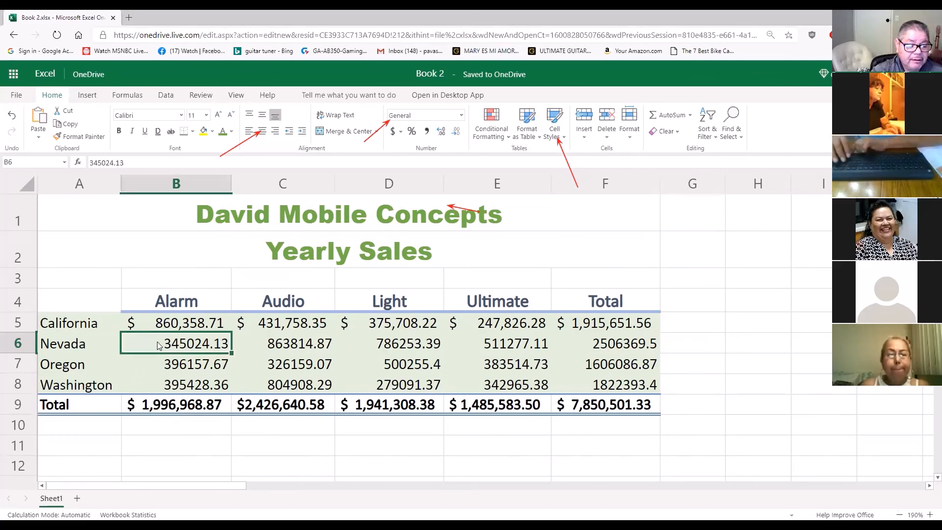
drag(158, 346, 621, 387)
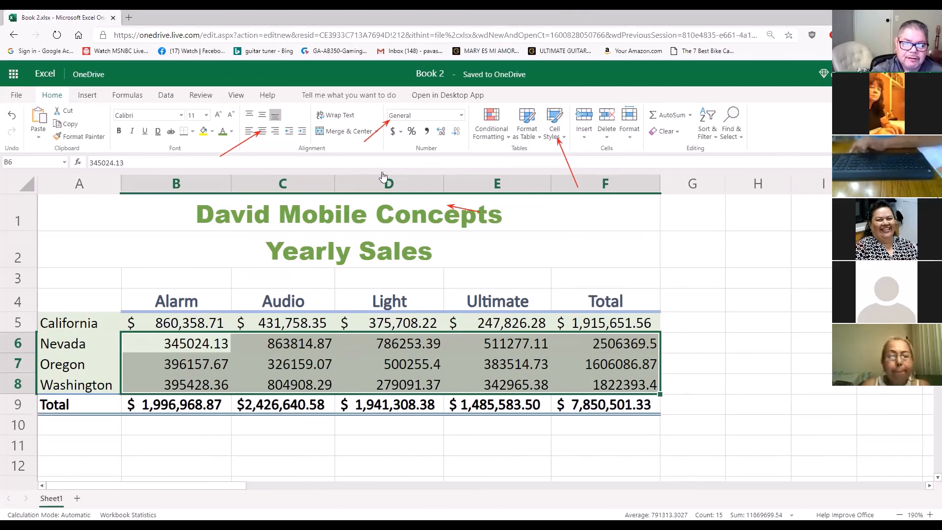
click(426, 132)
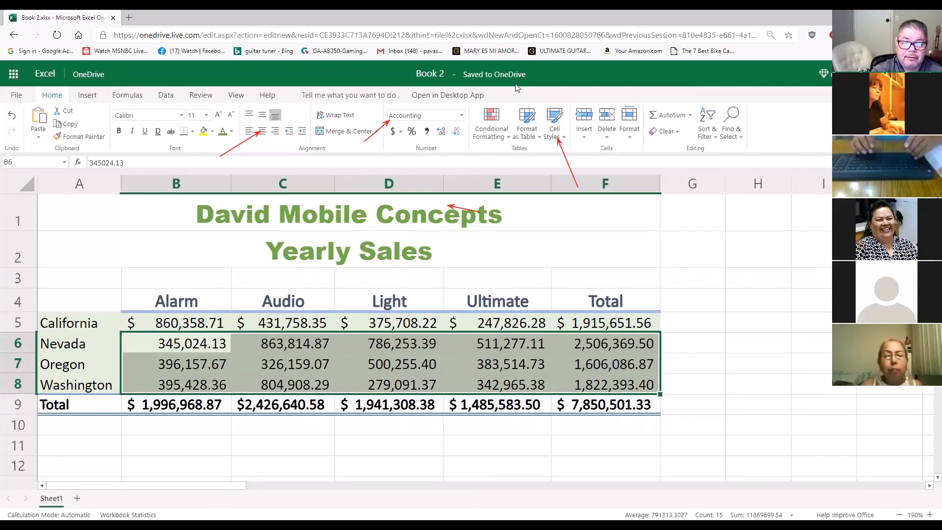
drag(455, 191, 429, 139)
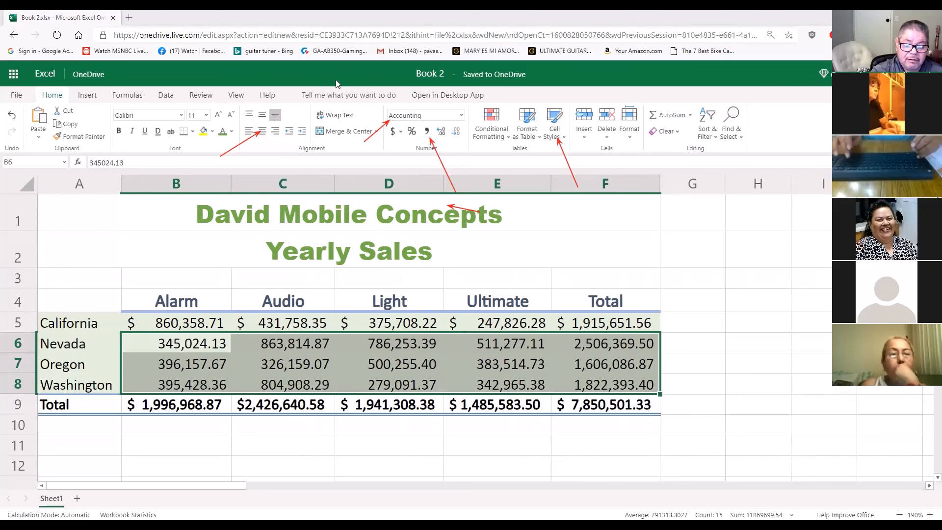
click(687, 274)
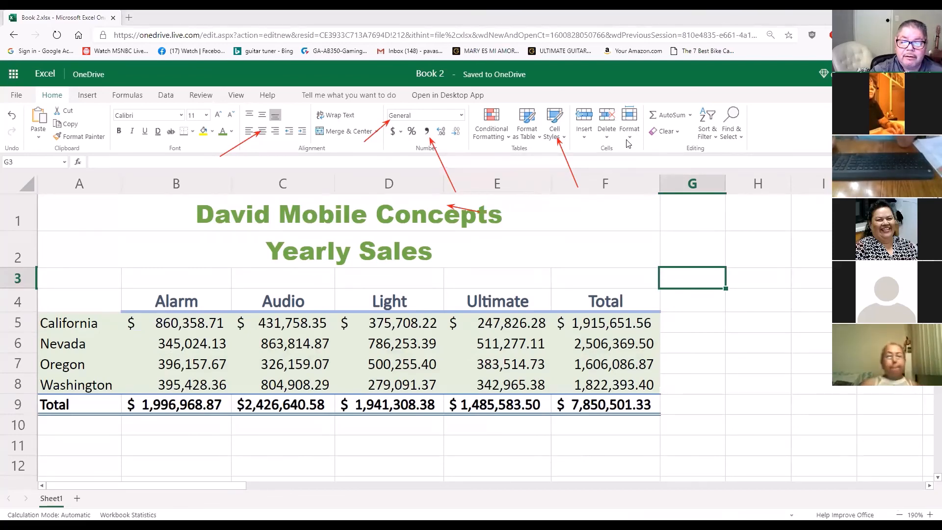
click(443, 74)
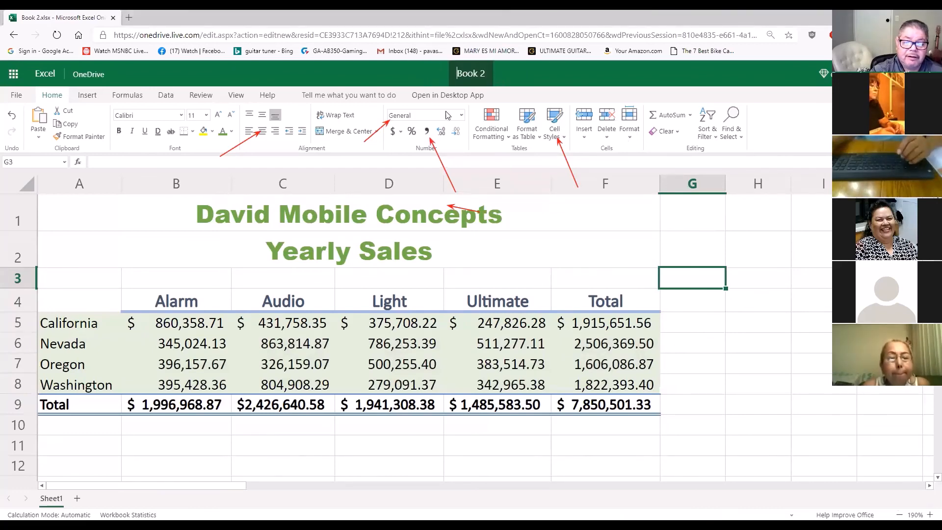
click(718, 238)
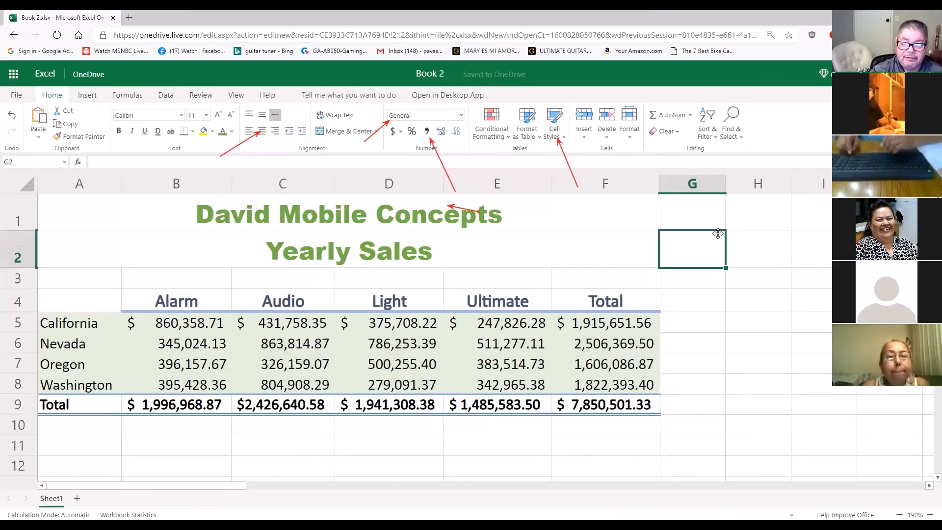
Replace the workbook's file name with L and enter b in cell G2
click(444, 76)
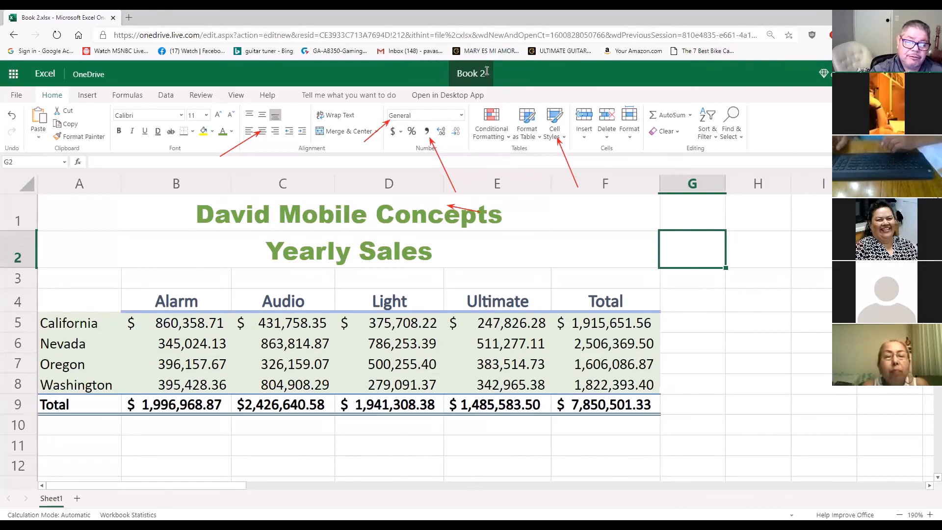
drag(486, 73, 455, 72)
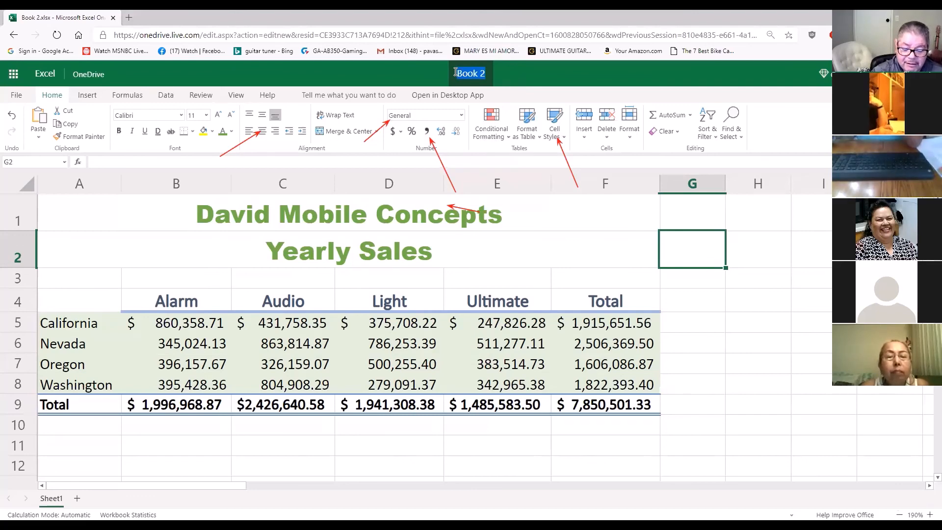
key(BackSpace)
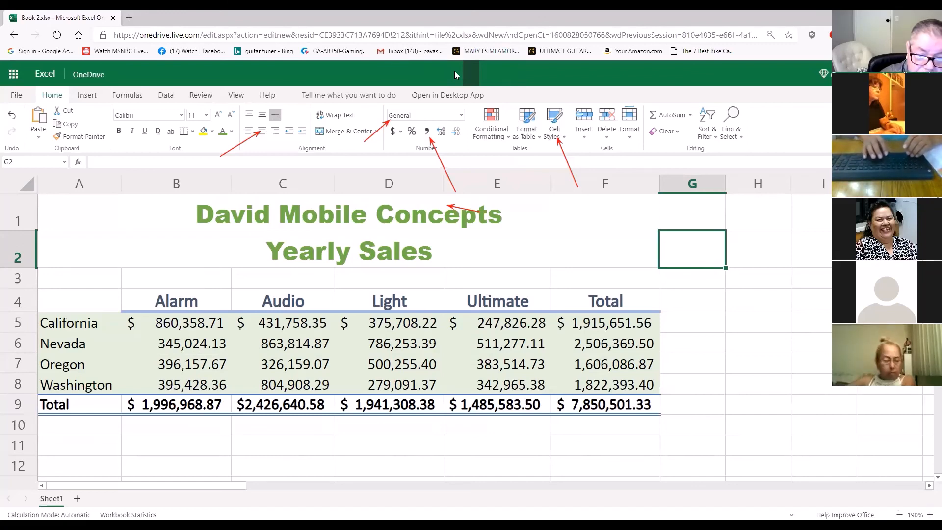
text(L)
key(Return)
text(b)
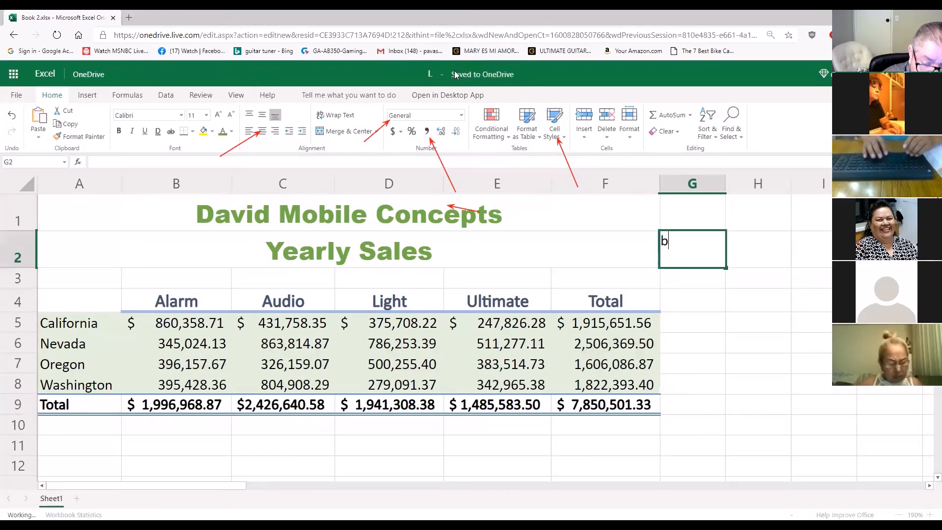
text( 1)
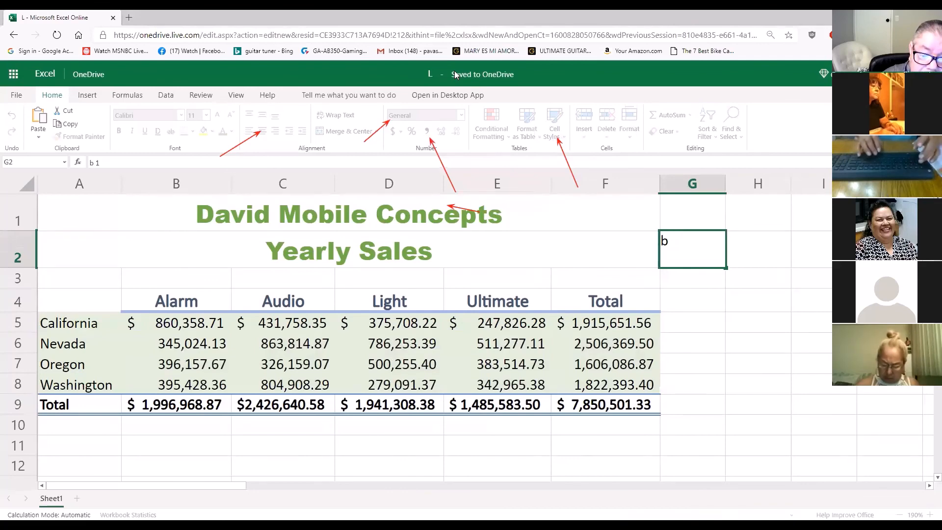
Extend the workbook's file name to read Lab 1-2 David Mobile Concepts
click(448, 73)
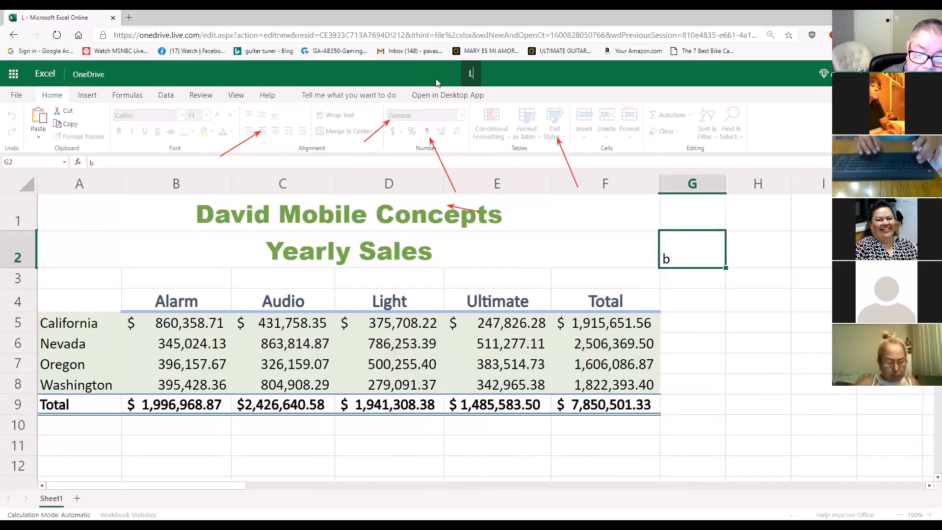
text(ab 1-2)
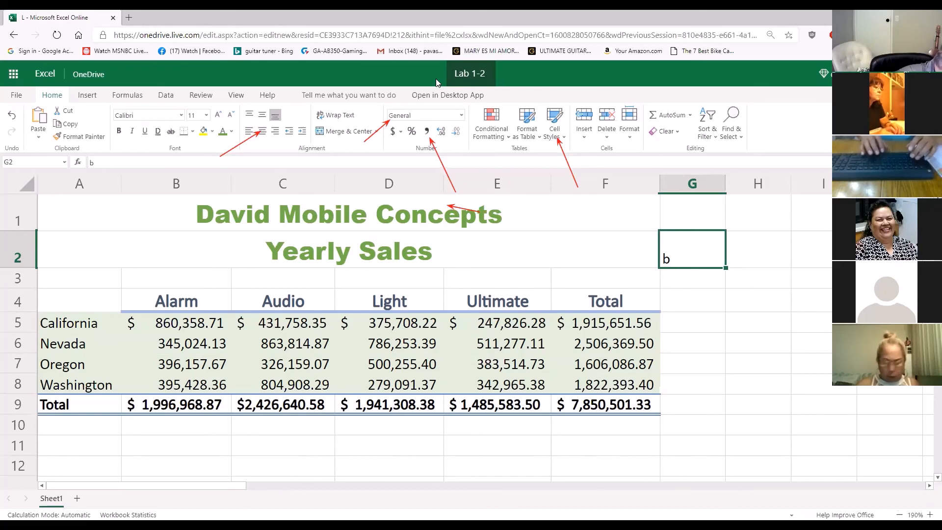
text( Dav)
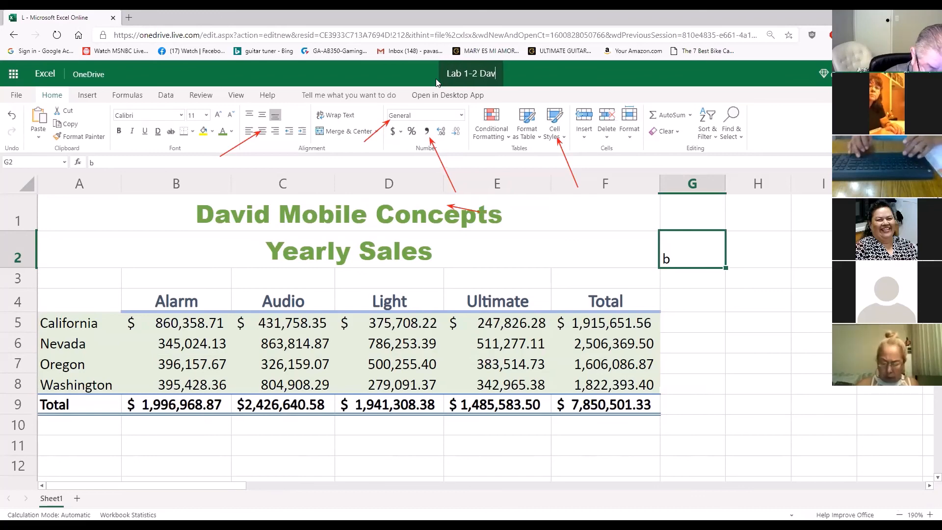
text(id Mob)
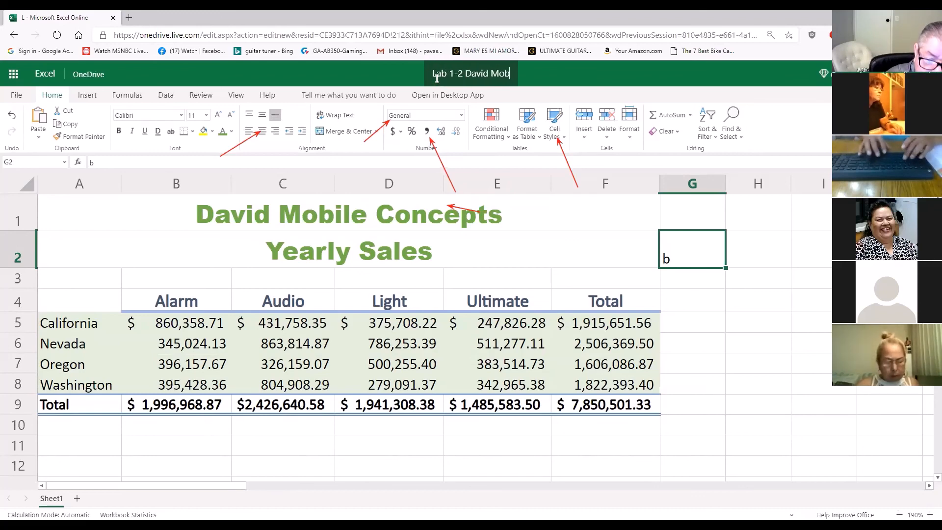
text(ile Co)
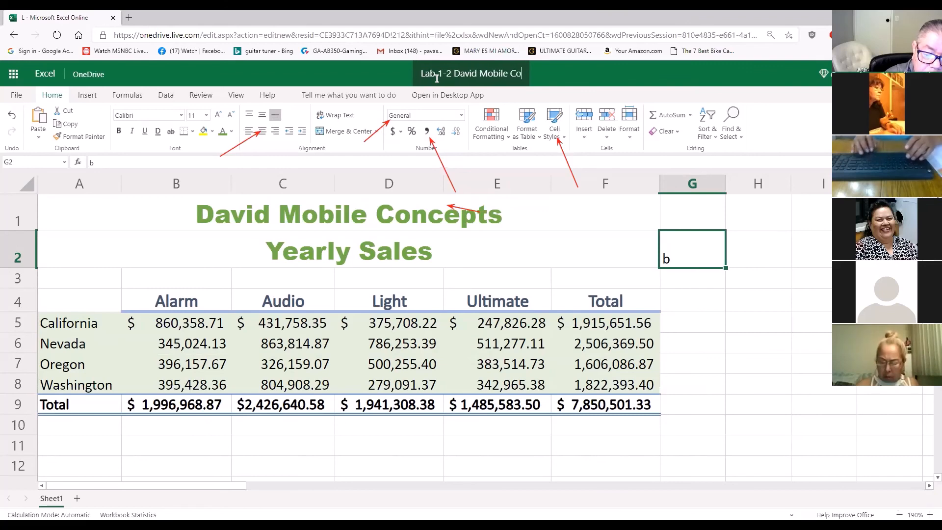
text(nceptsd)
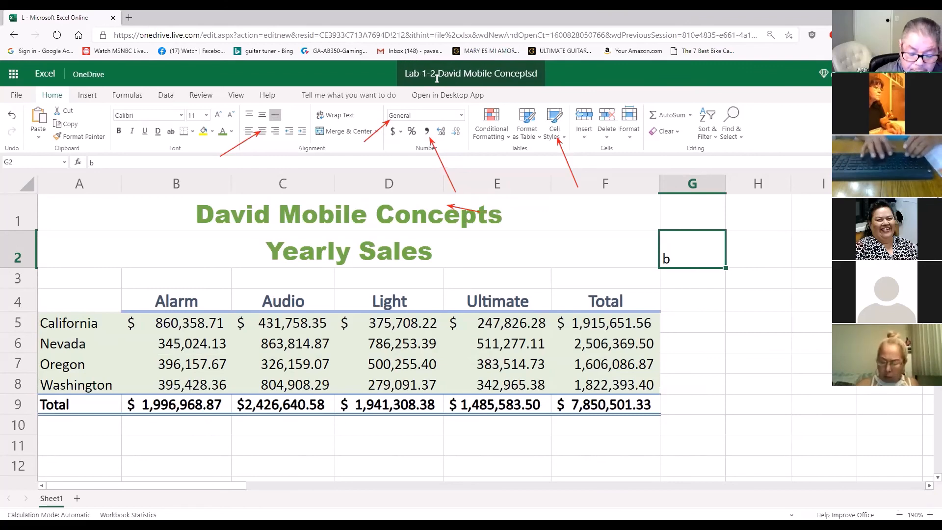
key(BackSpace)
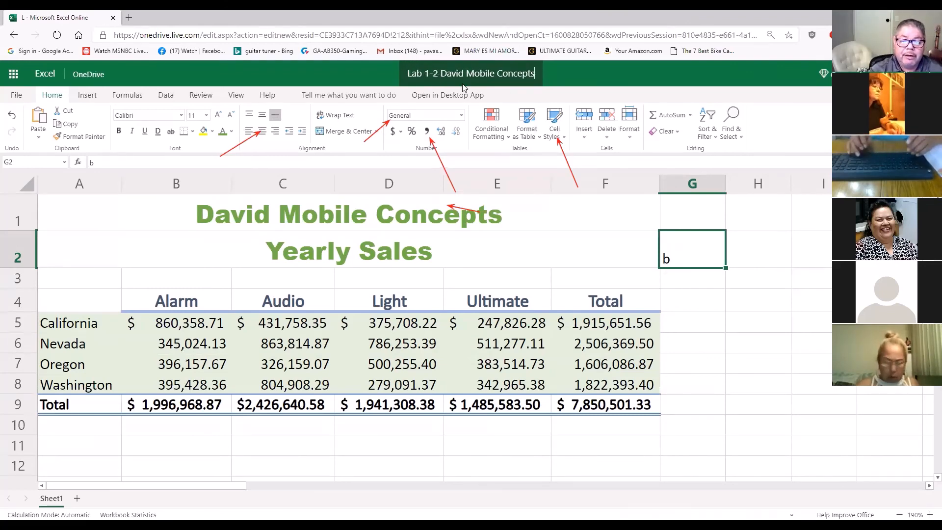
click(613, 90)
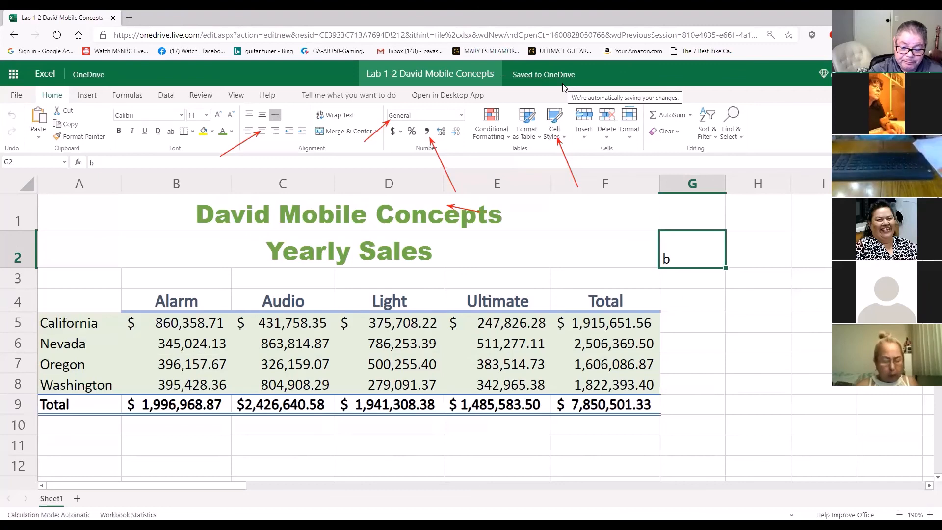
click(464, 72)
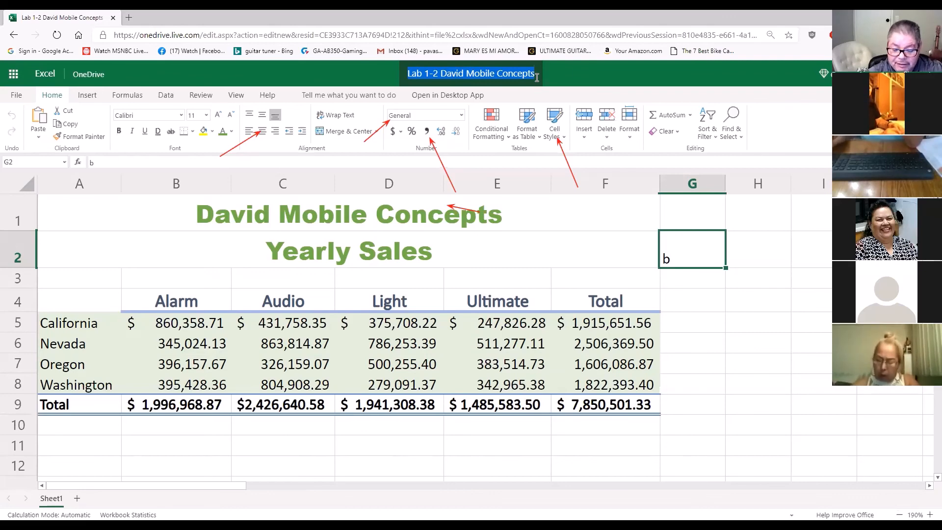
key(Return)
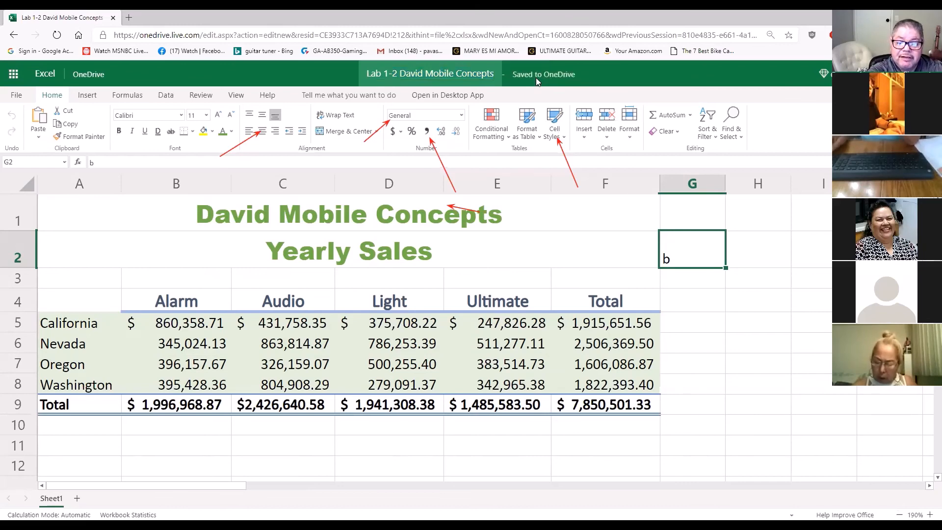